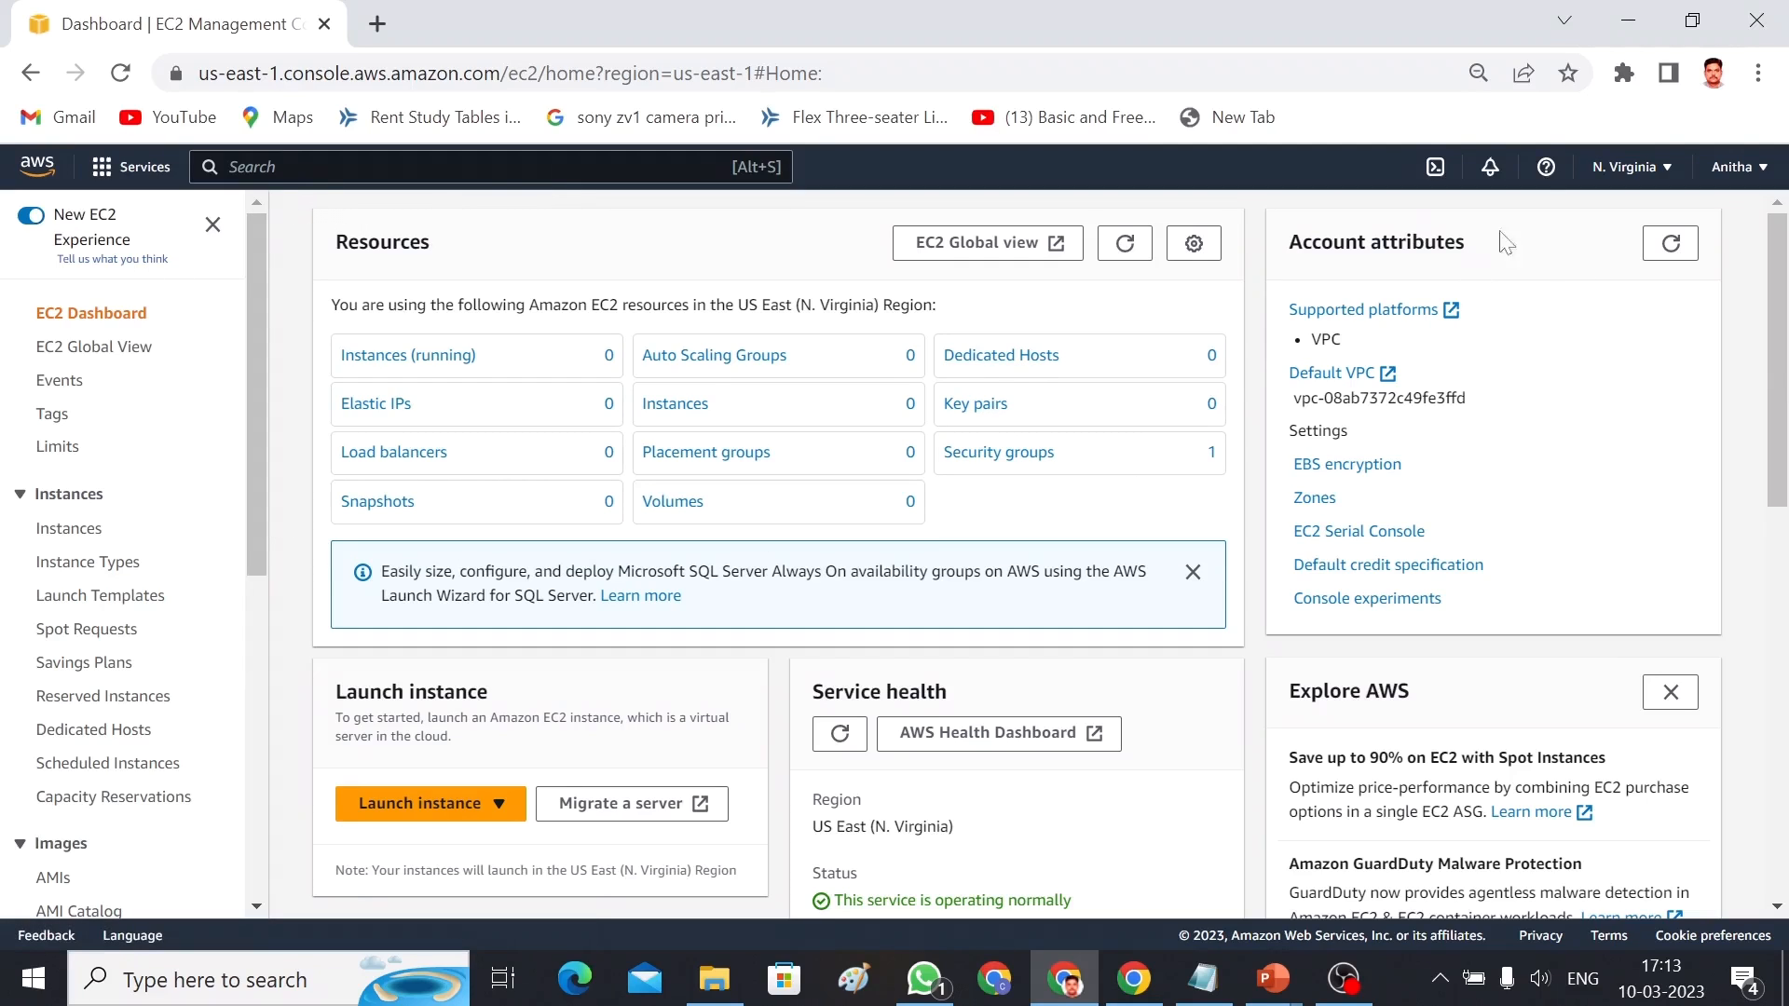
# Check the list of available regions, keep N. Virginia, and start launching a new instance from the Instances page
pyautogui.click(1663, 192)
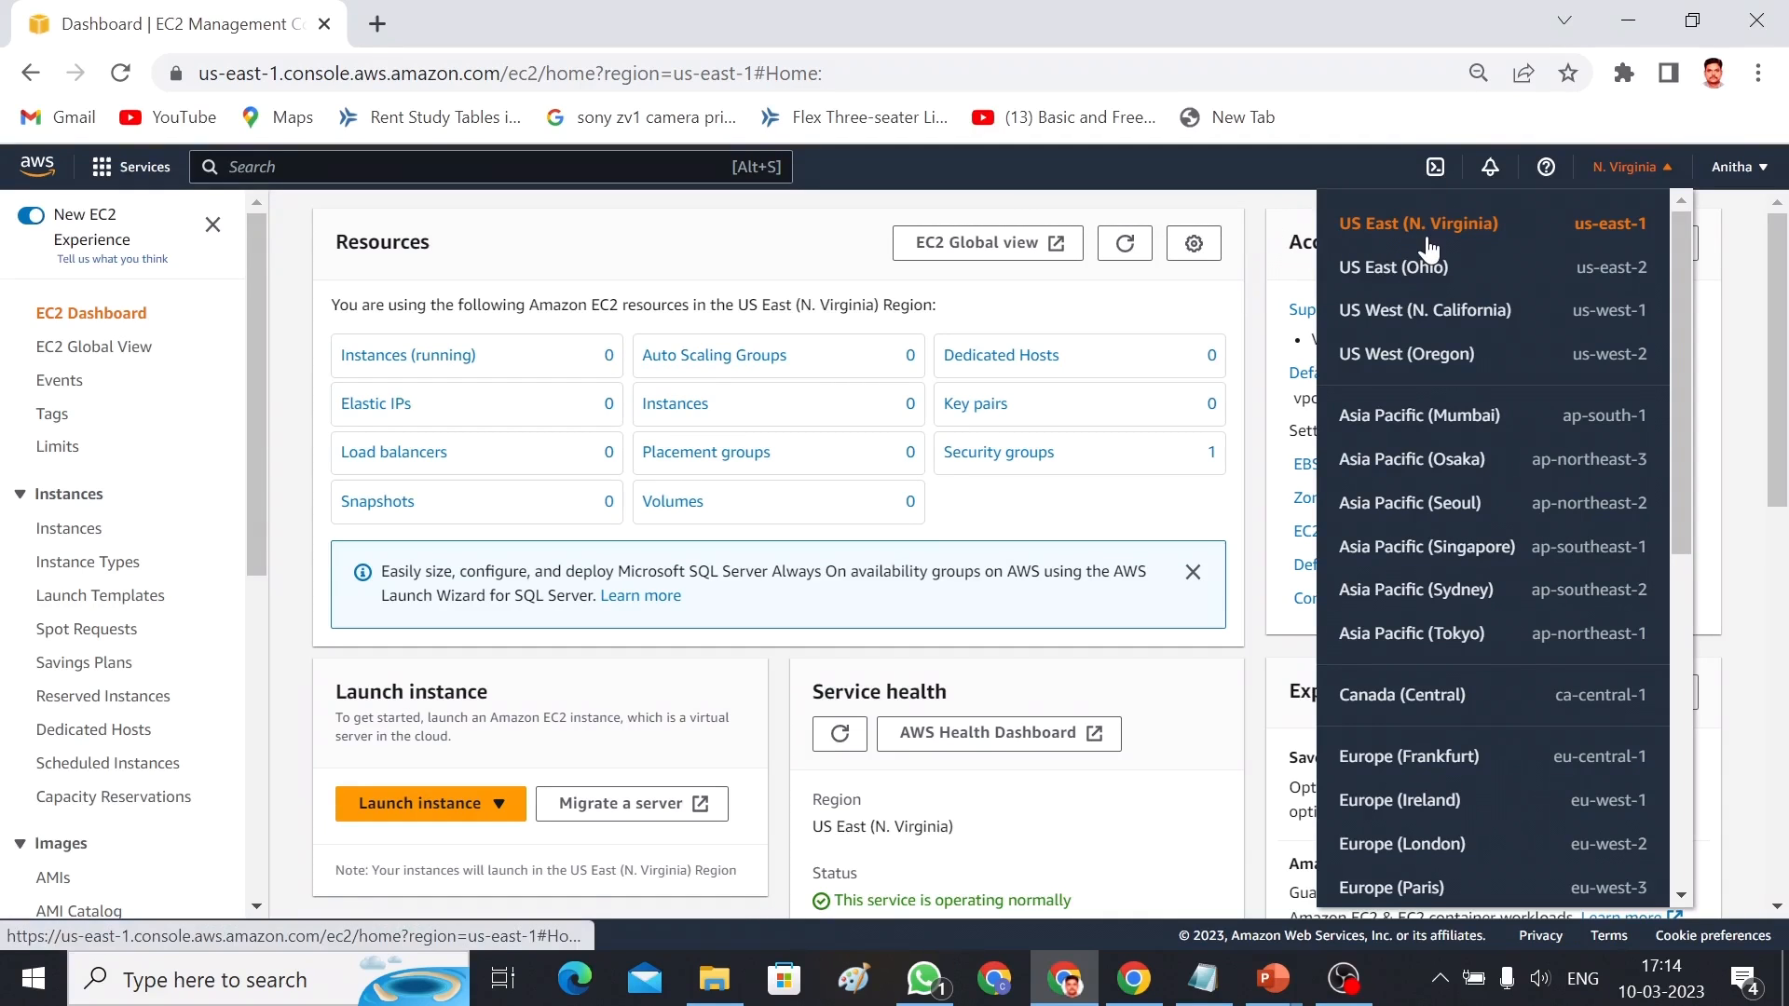
pyautogui.click(612, 229)
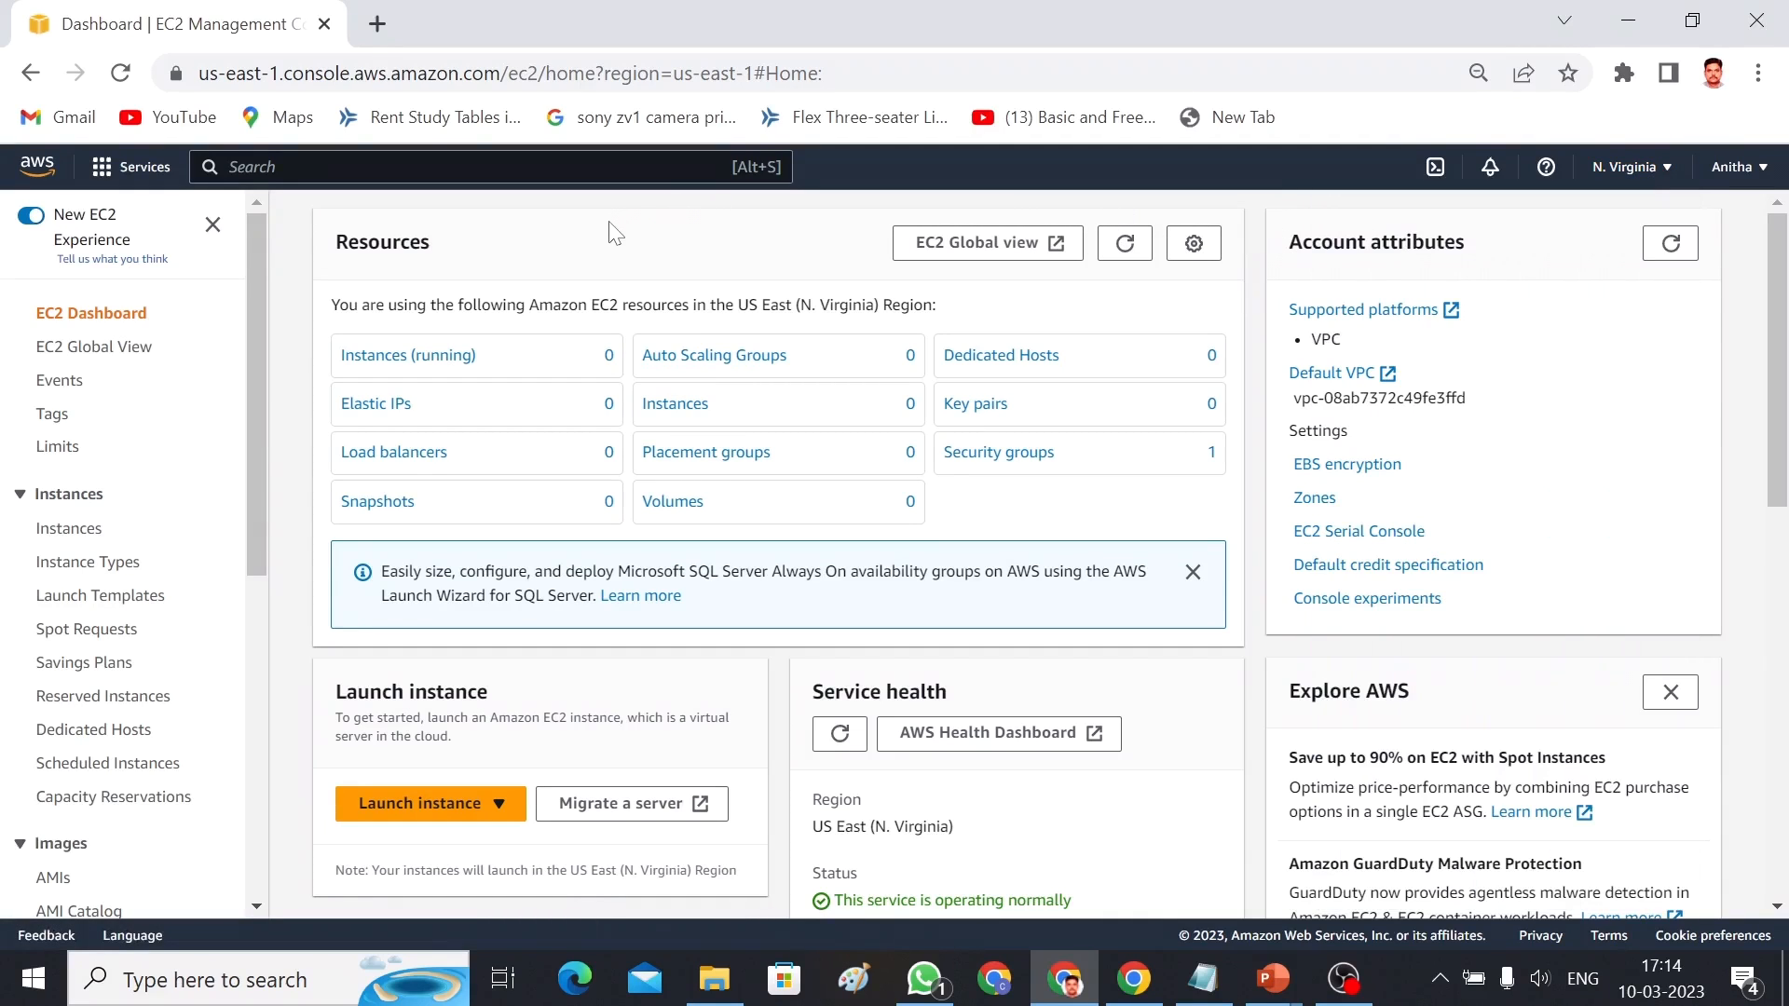
pyautogui.click(66, 539)
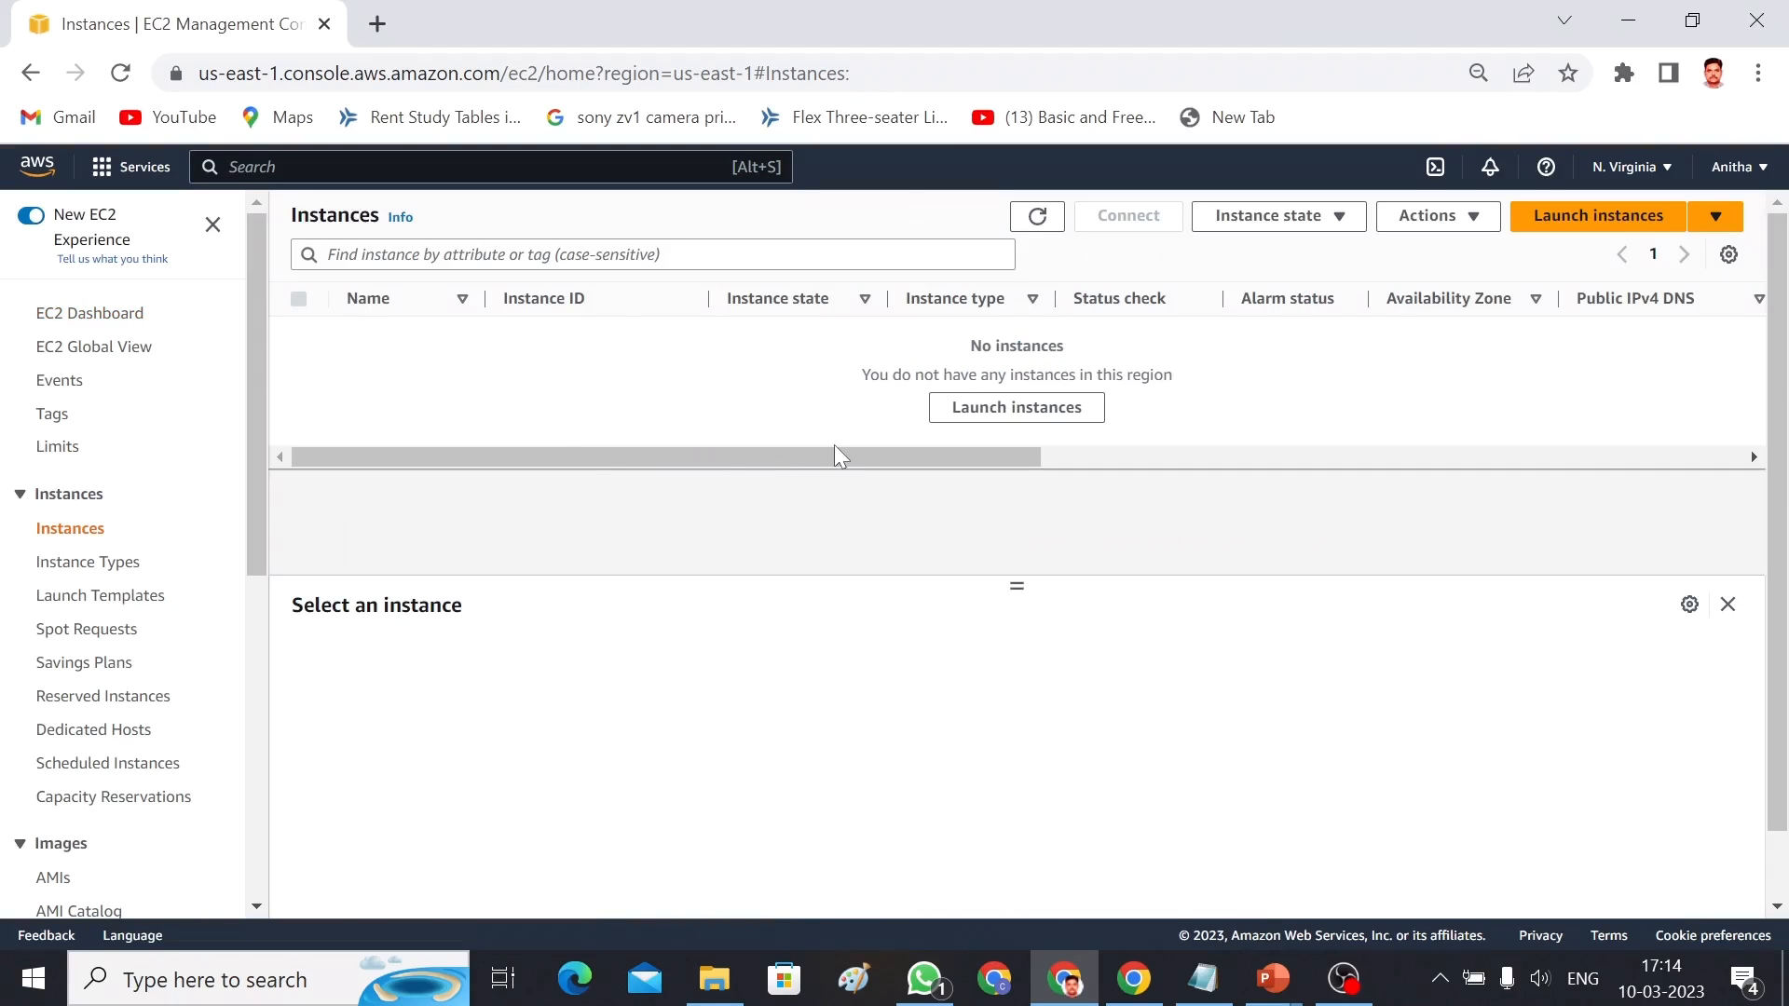
pyautogui.click(1571, 224)
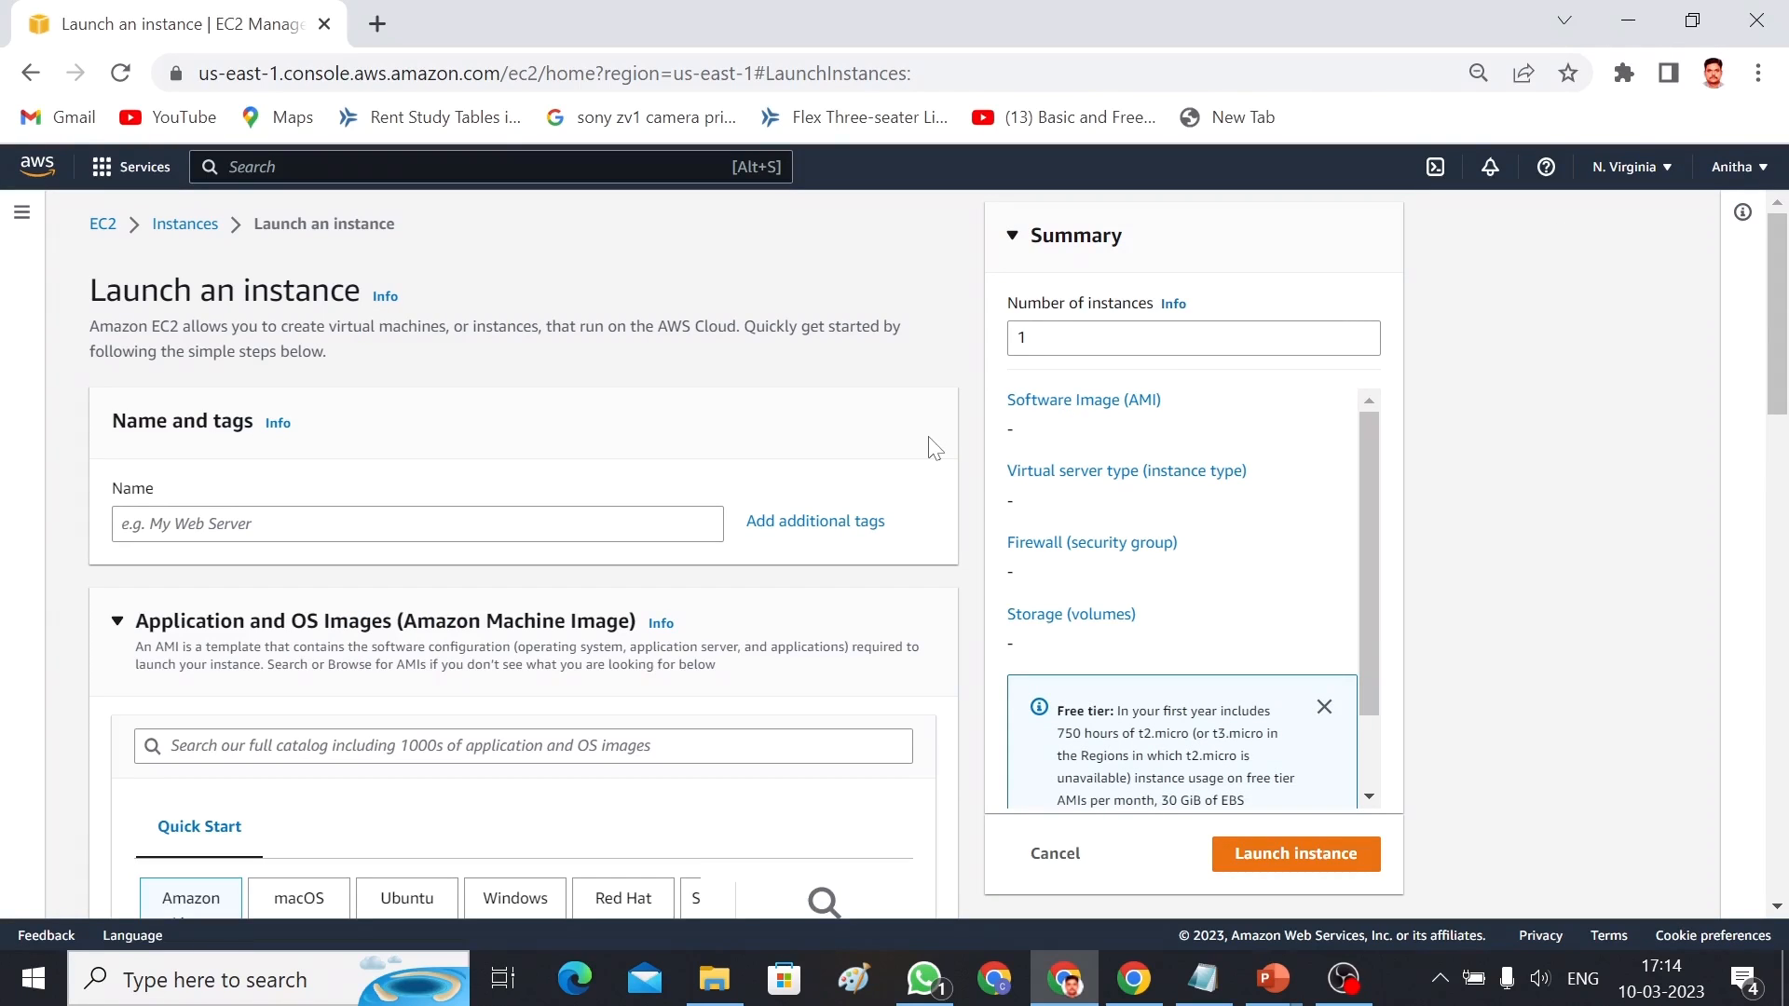
# Name the new instance Webserver
pyautogui.click(417, 524)
pyautogui.write('Q')
pyautogui.press('BackSpace')
pyautogui.write('Webserver')
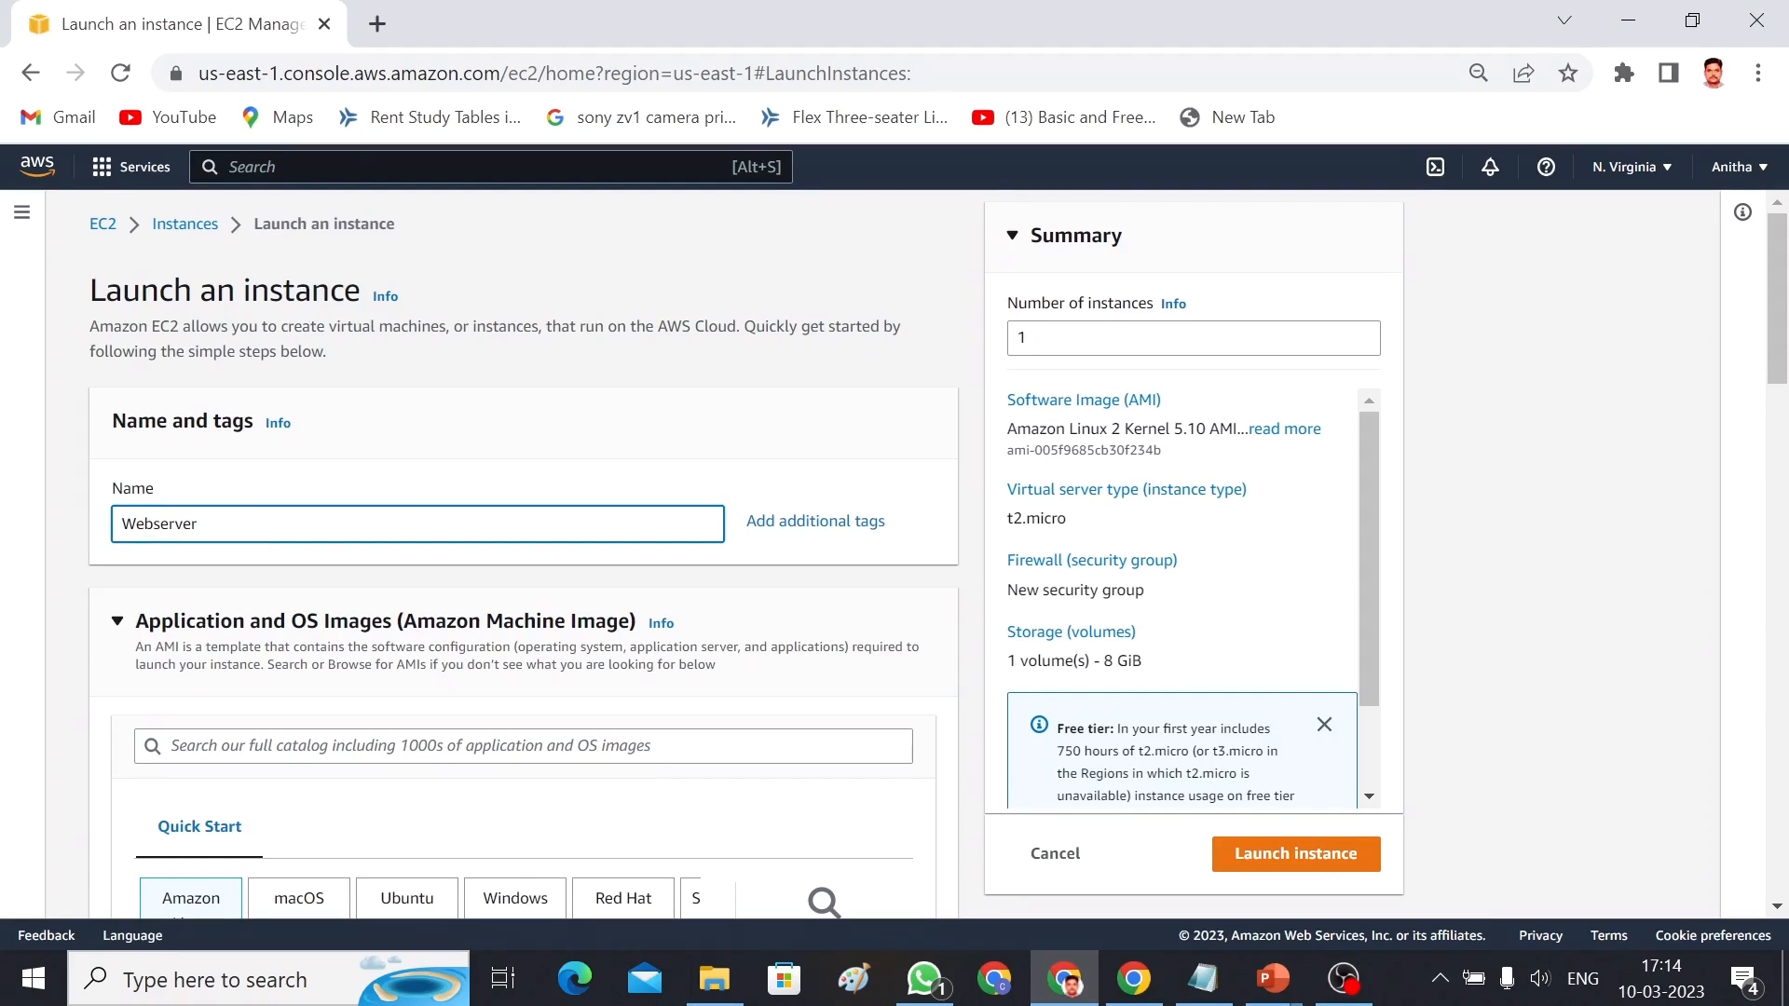
# Review the Quick Start operating systems and the Amazon Machine Images offered for Amazon Linux
pyautogui.moveTo(1787, 337); pyautogui.dragTo(1787, 408)
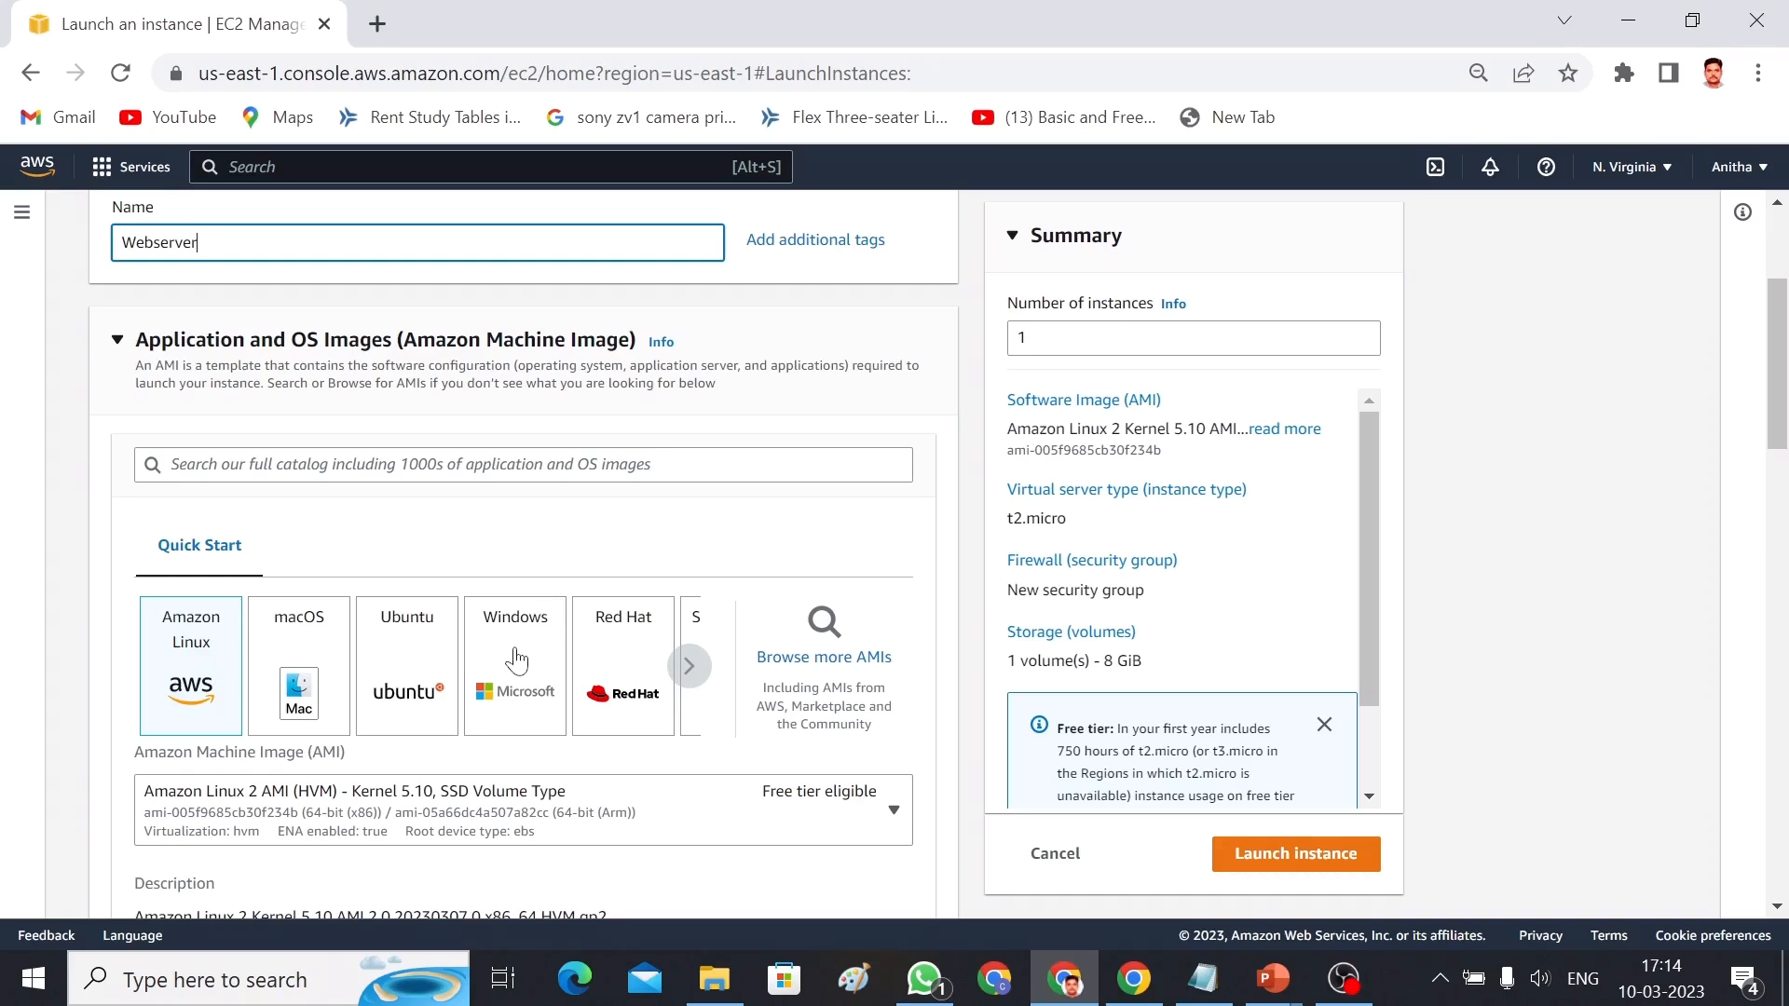
pyautogui.click(698, 681)
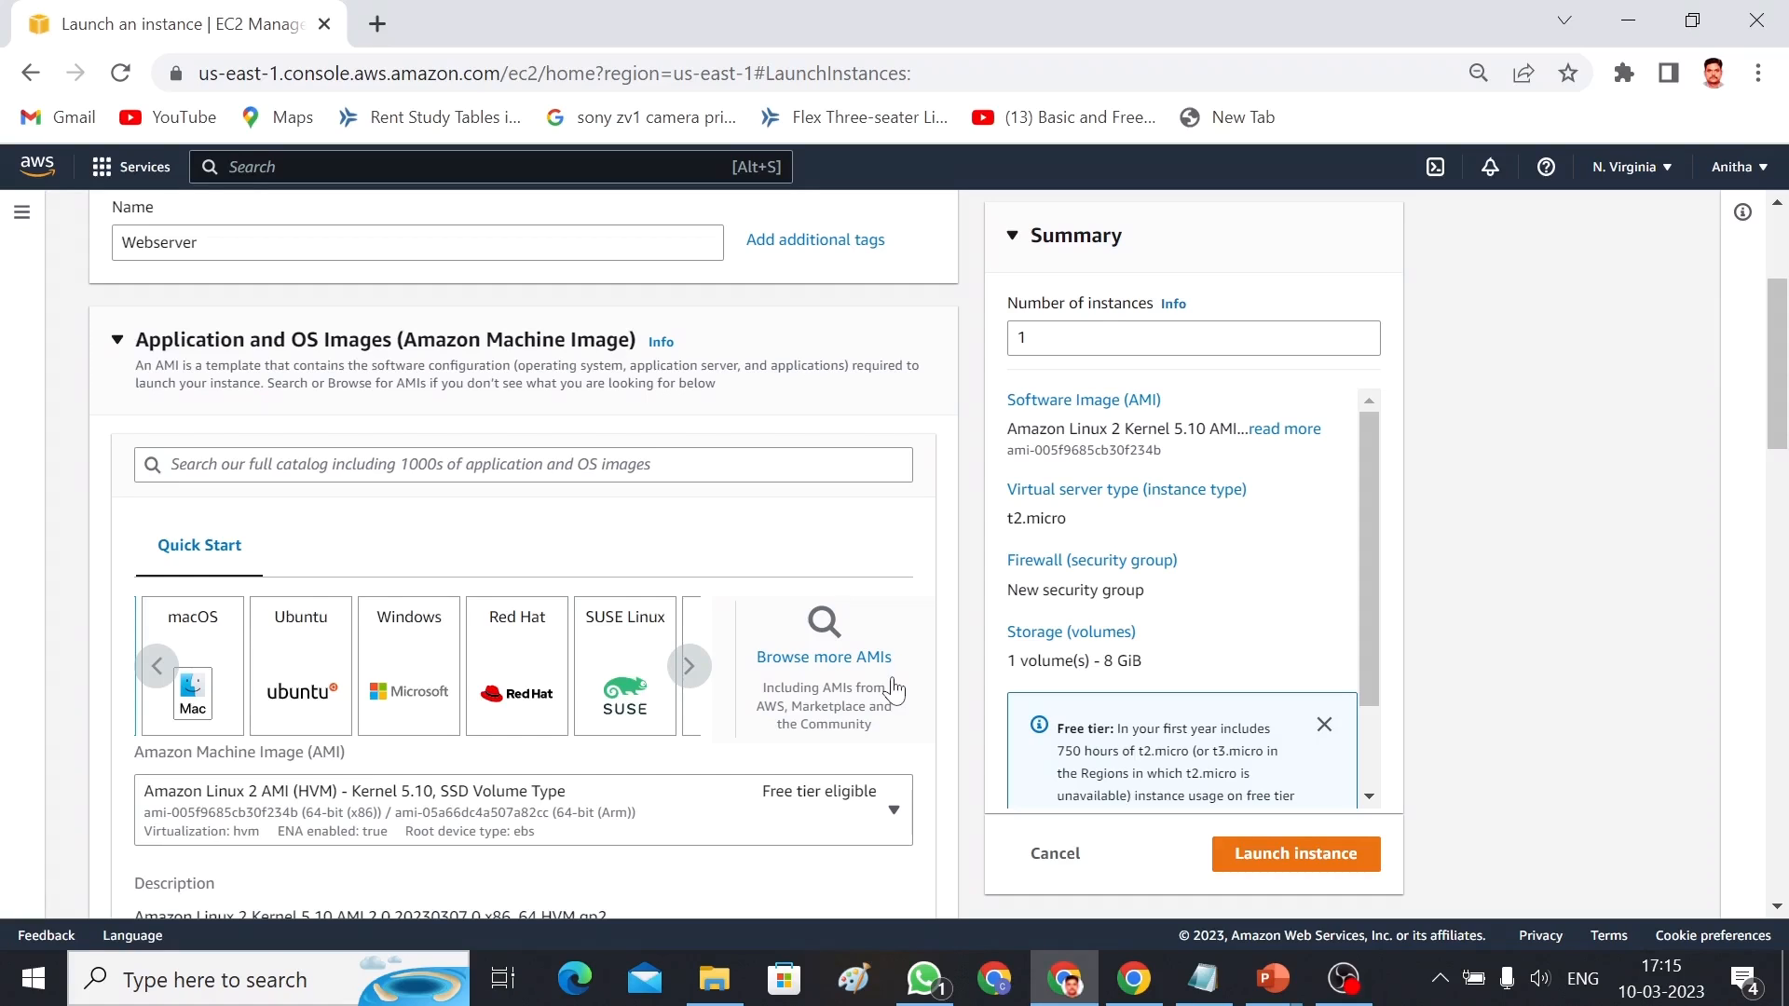
pyautogui.click(155, 678)
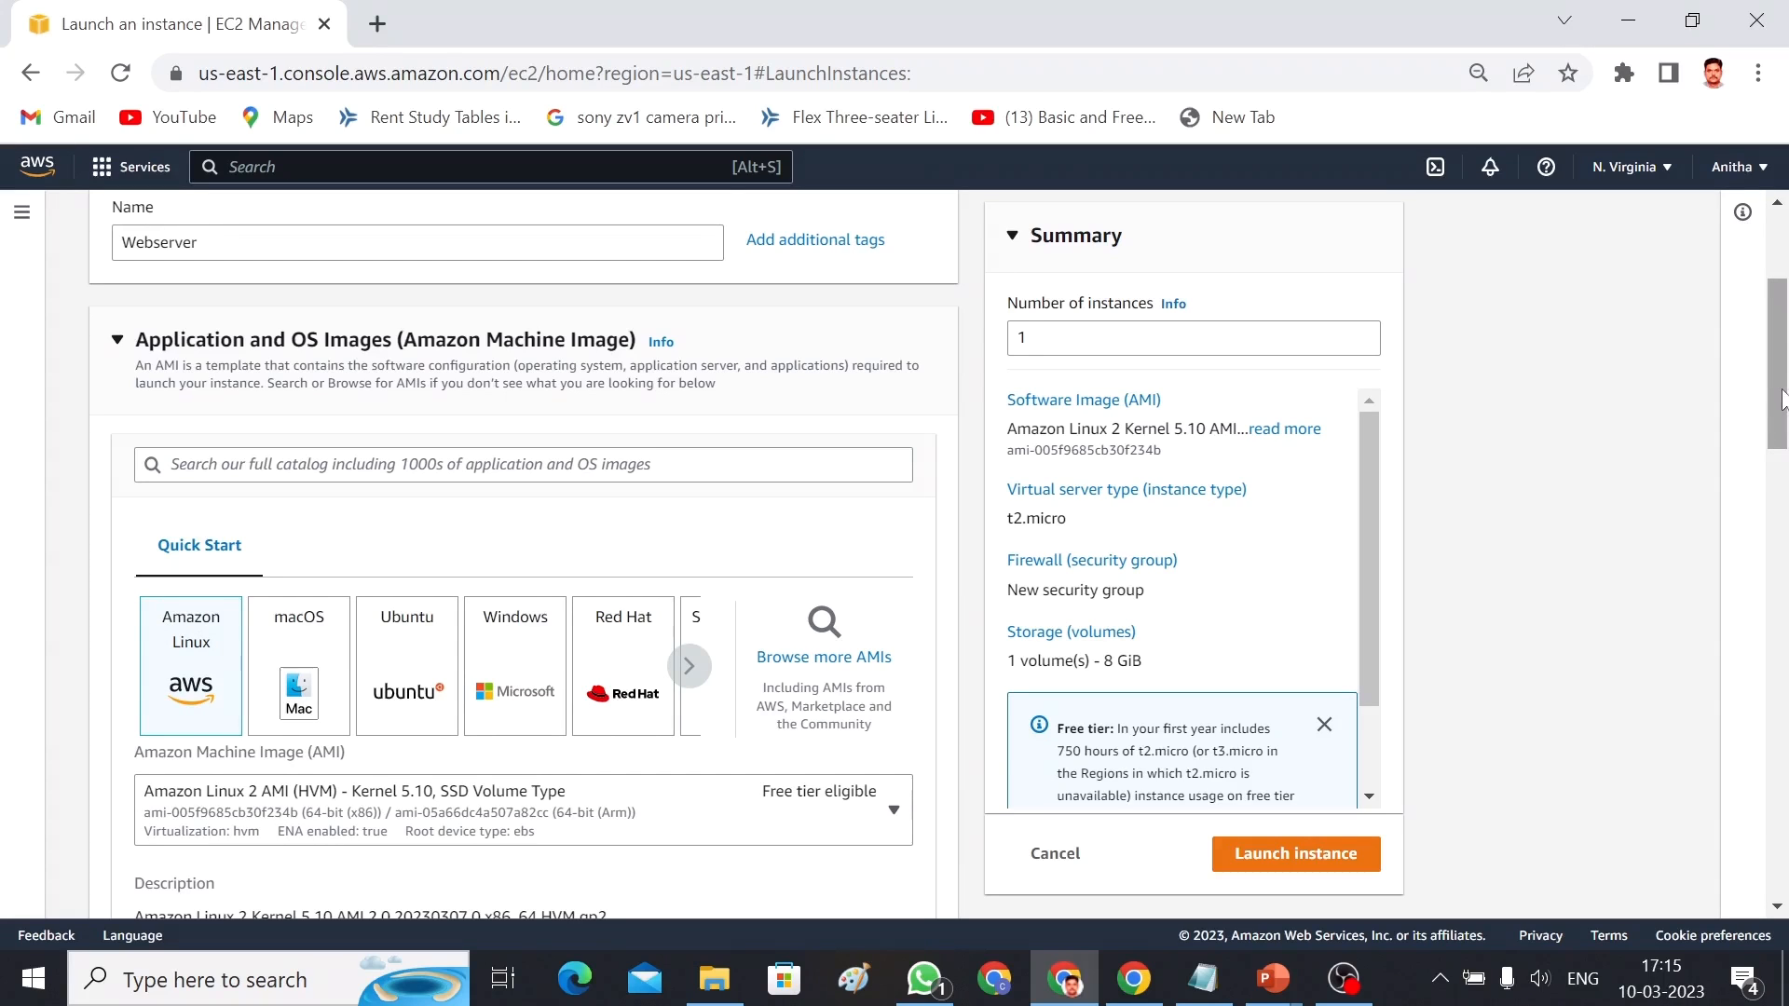
pyautogui.scroll(-2, 1782, 399)
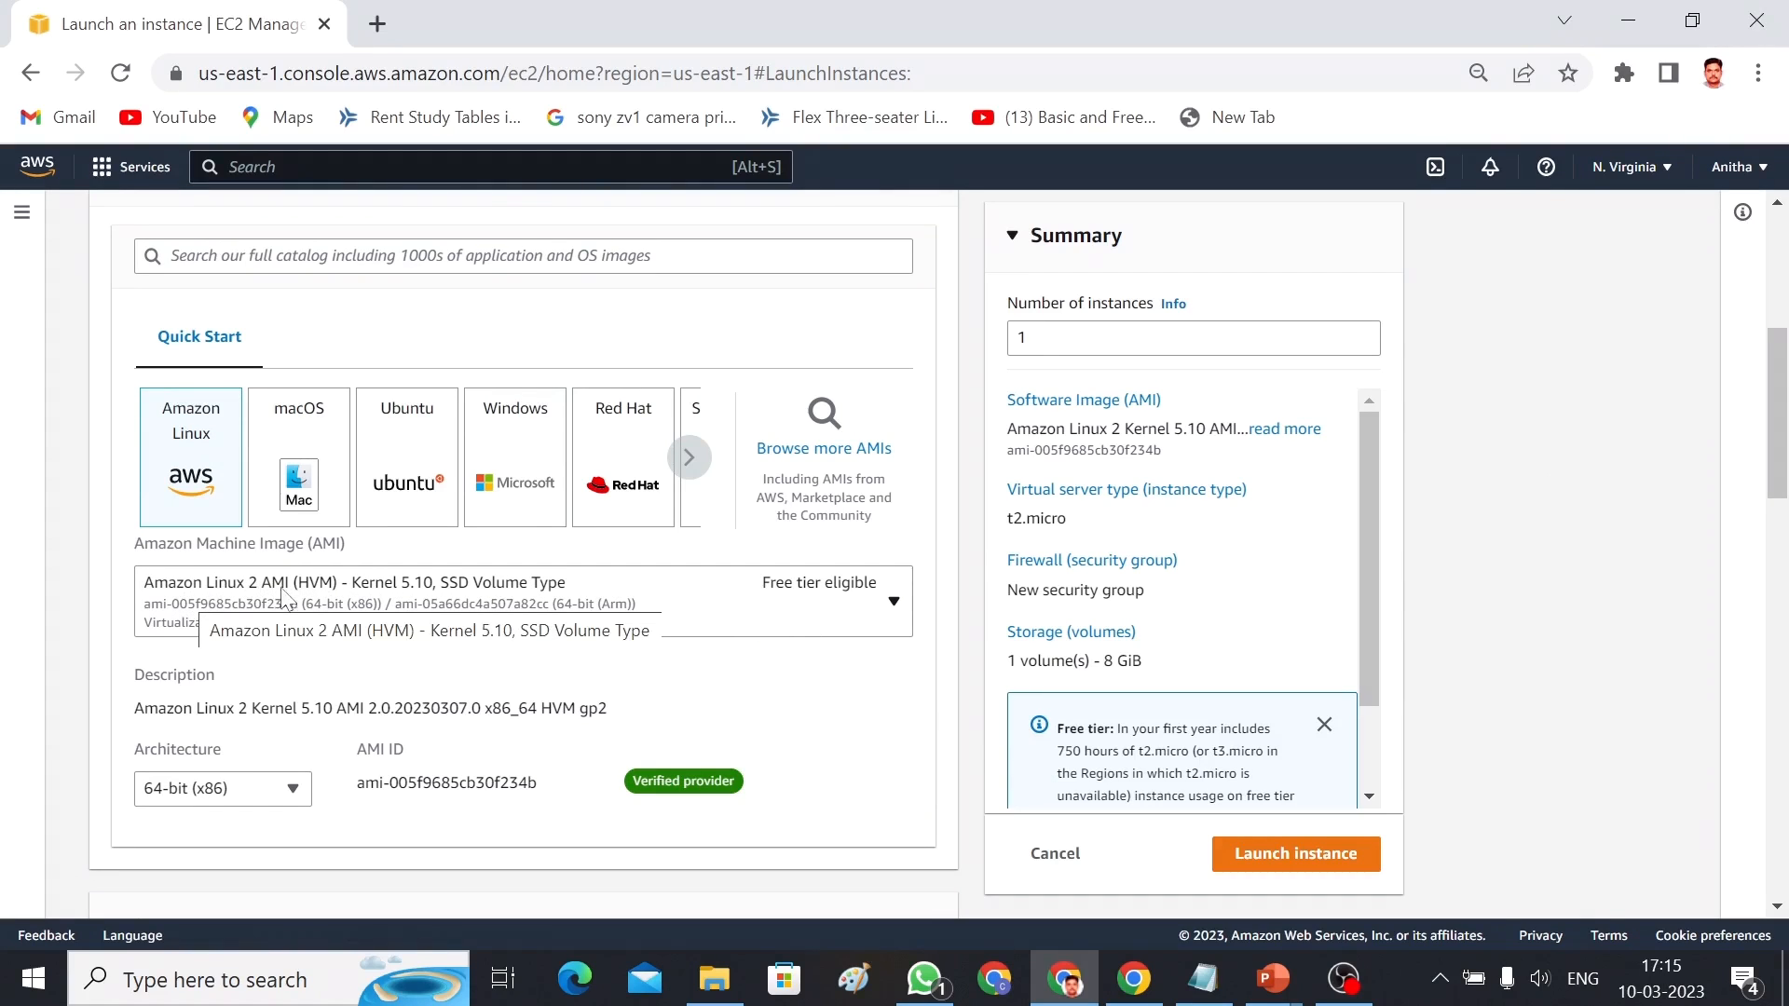
pyautogui.click(895, 606)
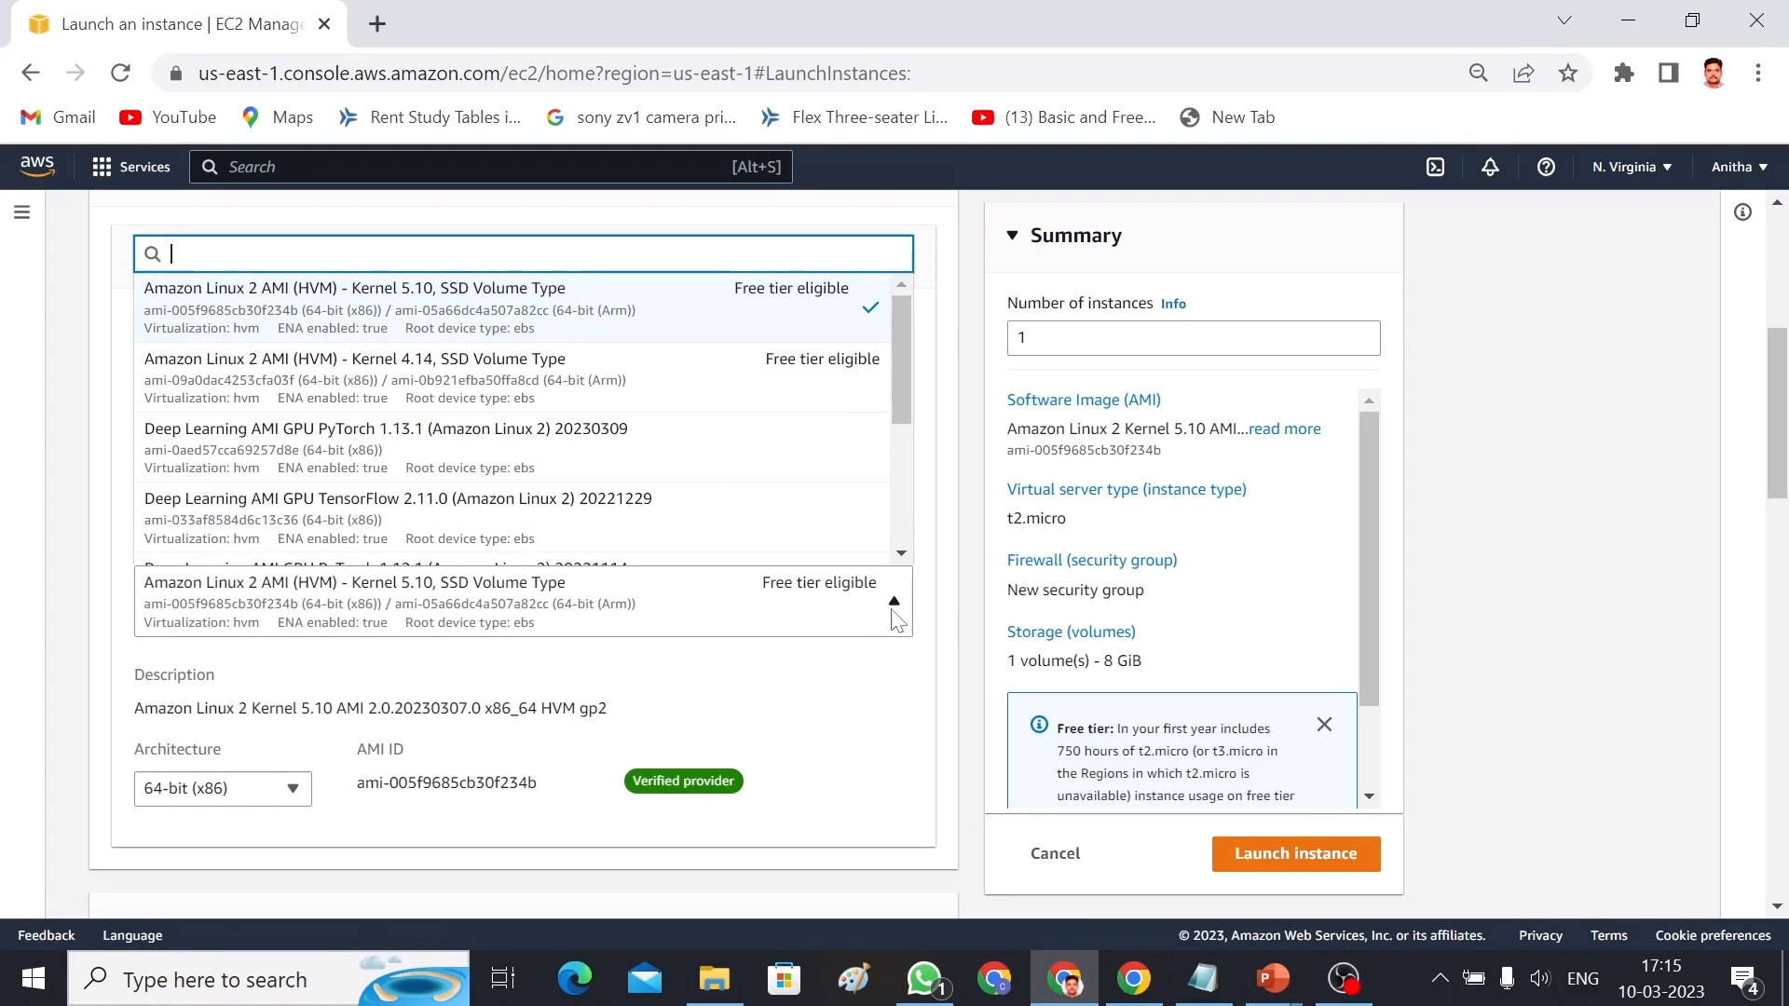
pyautogui.moveTo(898, 394); pyautogui.dragTo(916, 356)
pyautogui.click(900, 697)
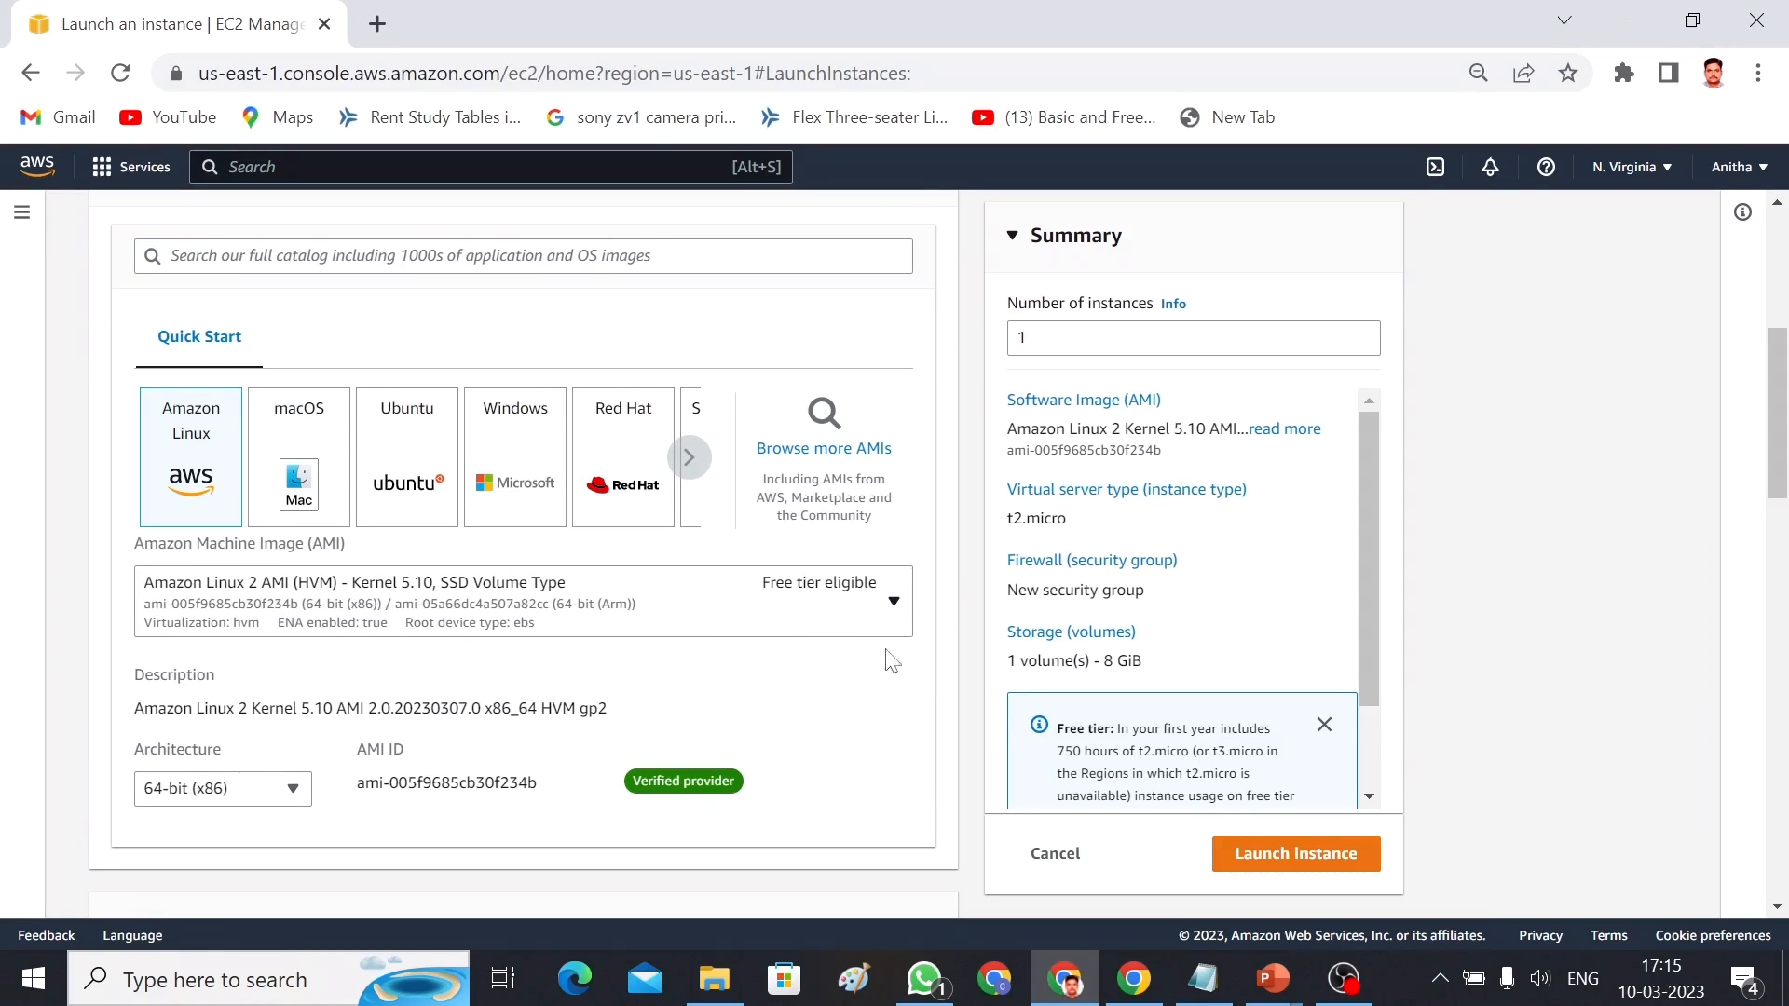
# Open the instance type comparison and browse the first three pages of types with their vCPUs, memory, storage and network performance
pyautogui.moveTo(1778, 382); pyautogui.dragTo(1781, 436)
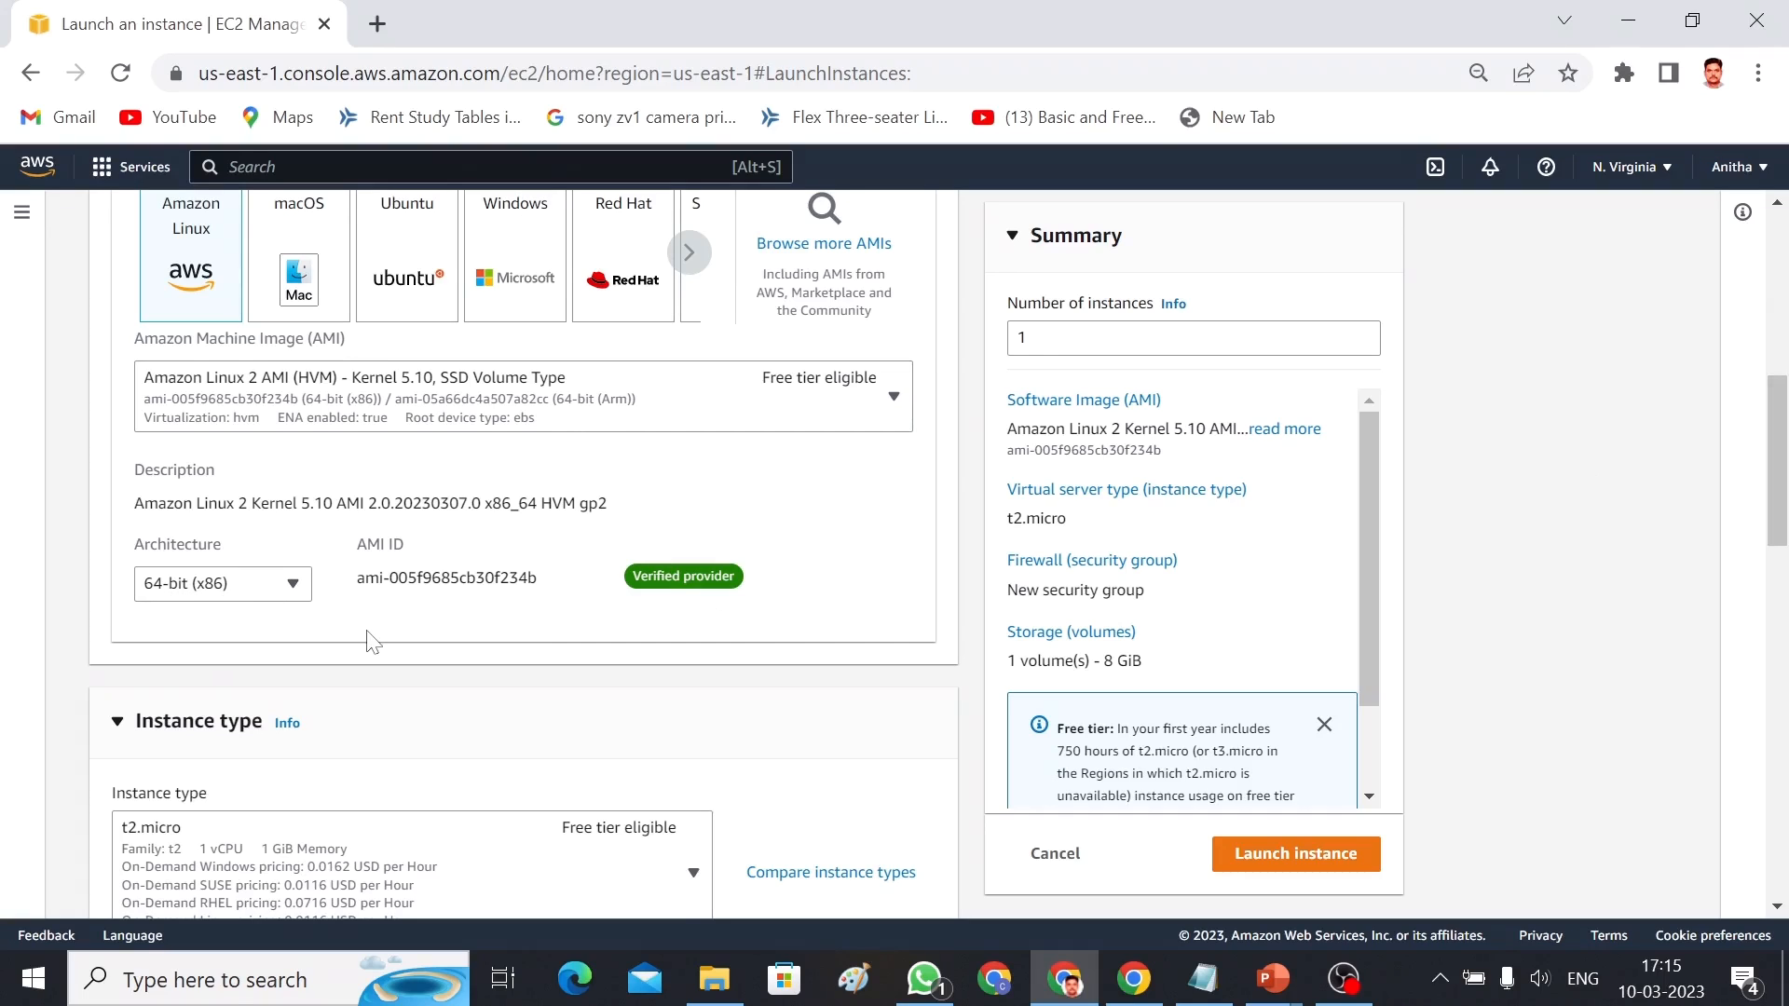
pyautogui.moveTo(1778, 476); pyautogui.dragTo(1785, 559)
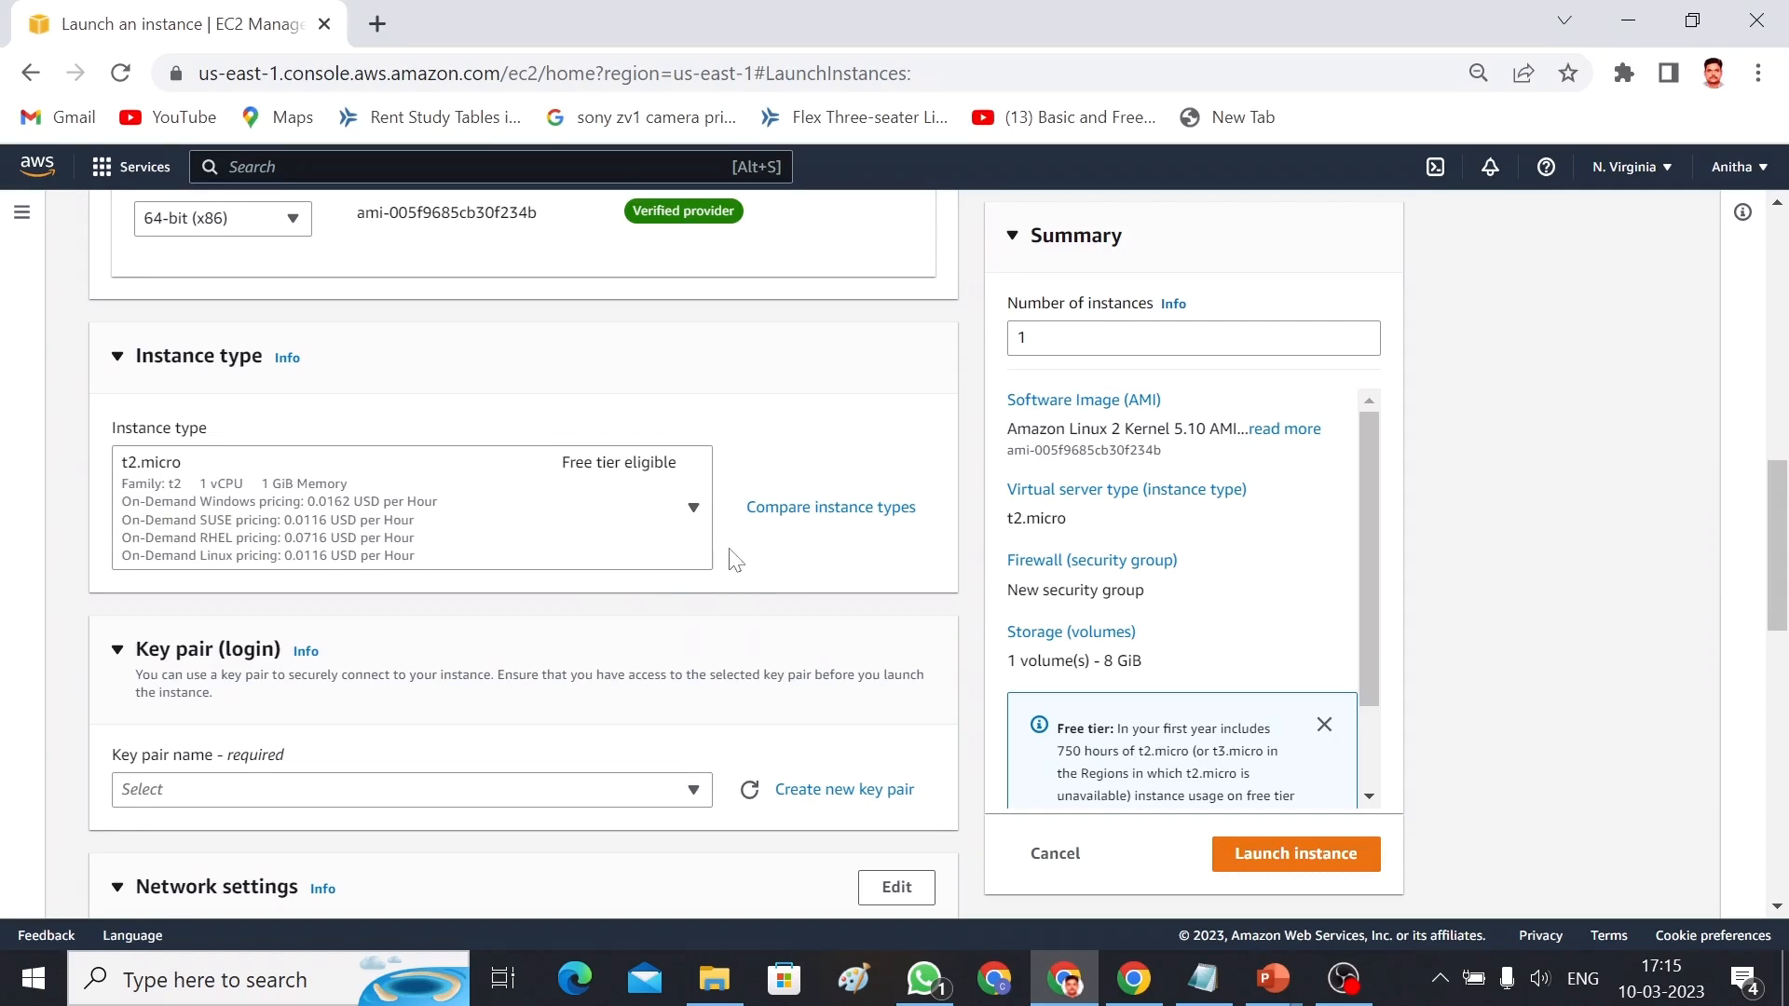
pyautogui.click(695, 514)
pyautogui.click(695, 511)
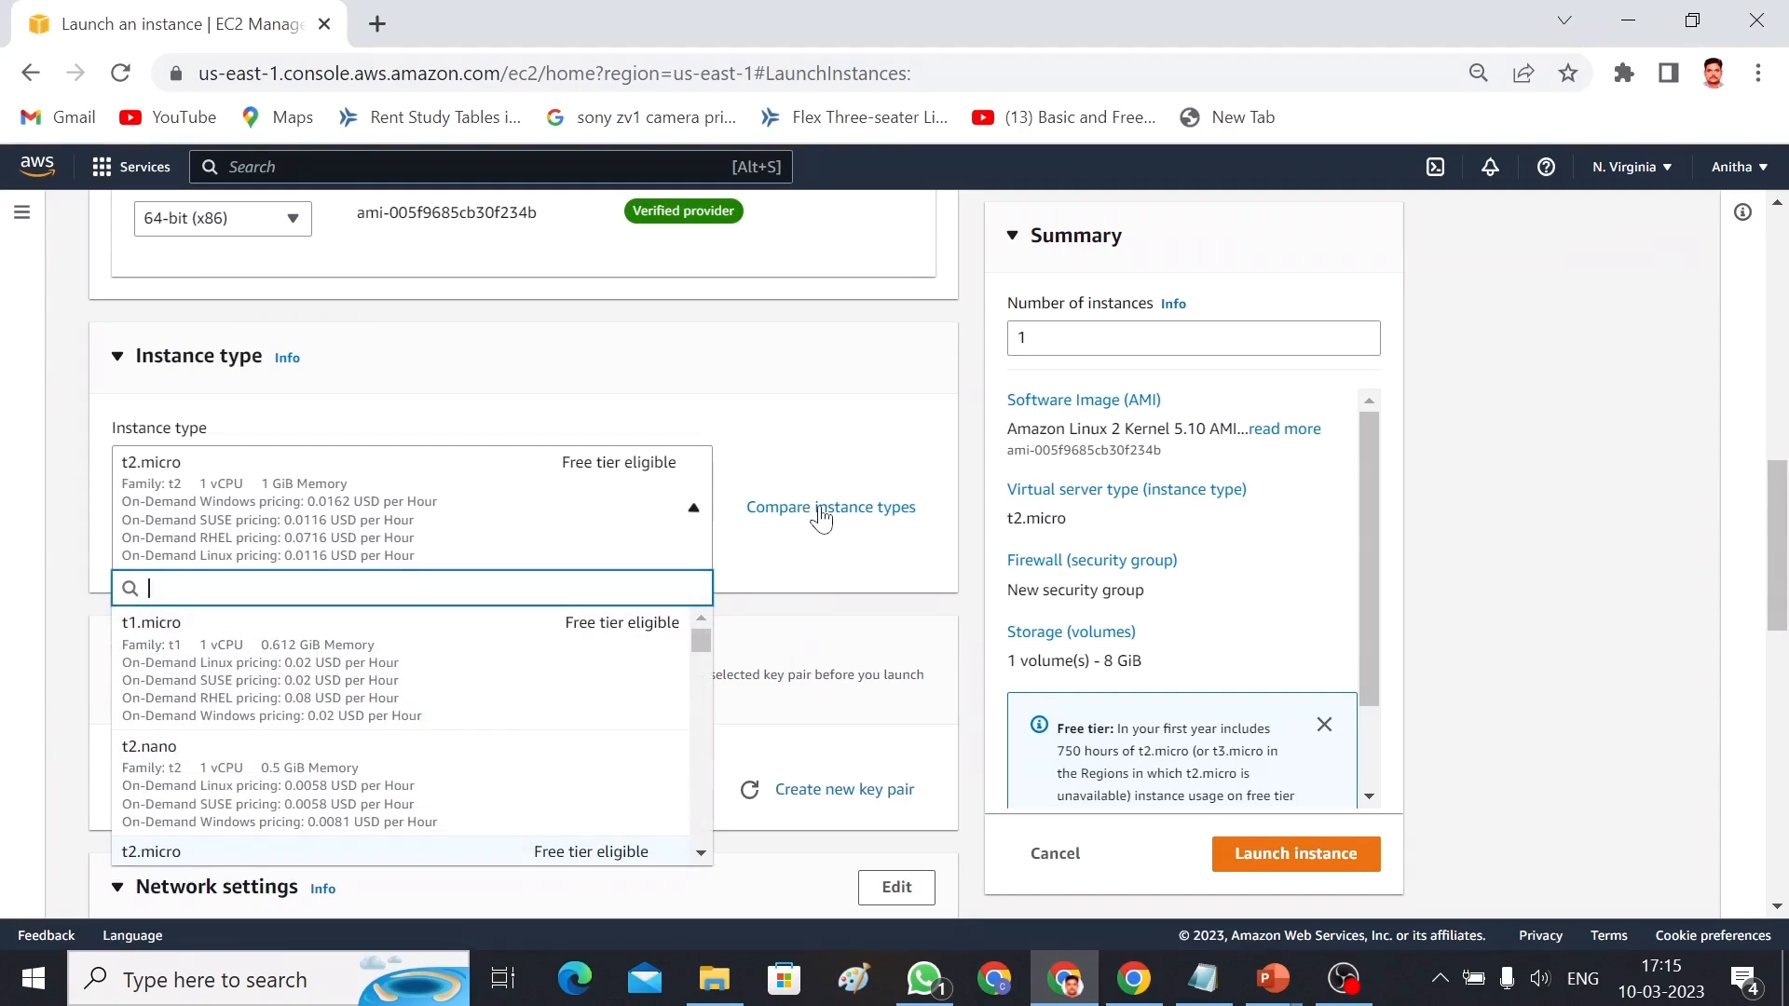
pyautogui.click(792, 538)
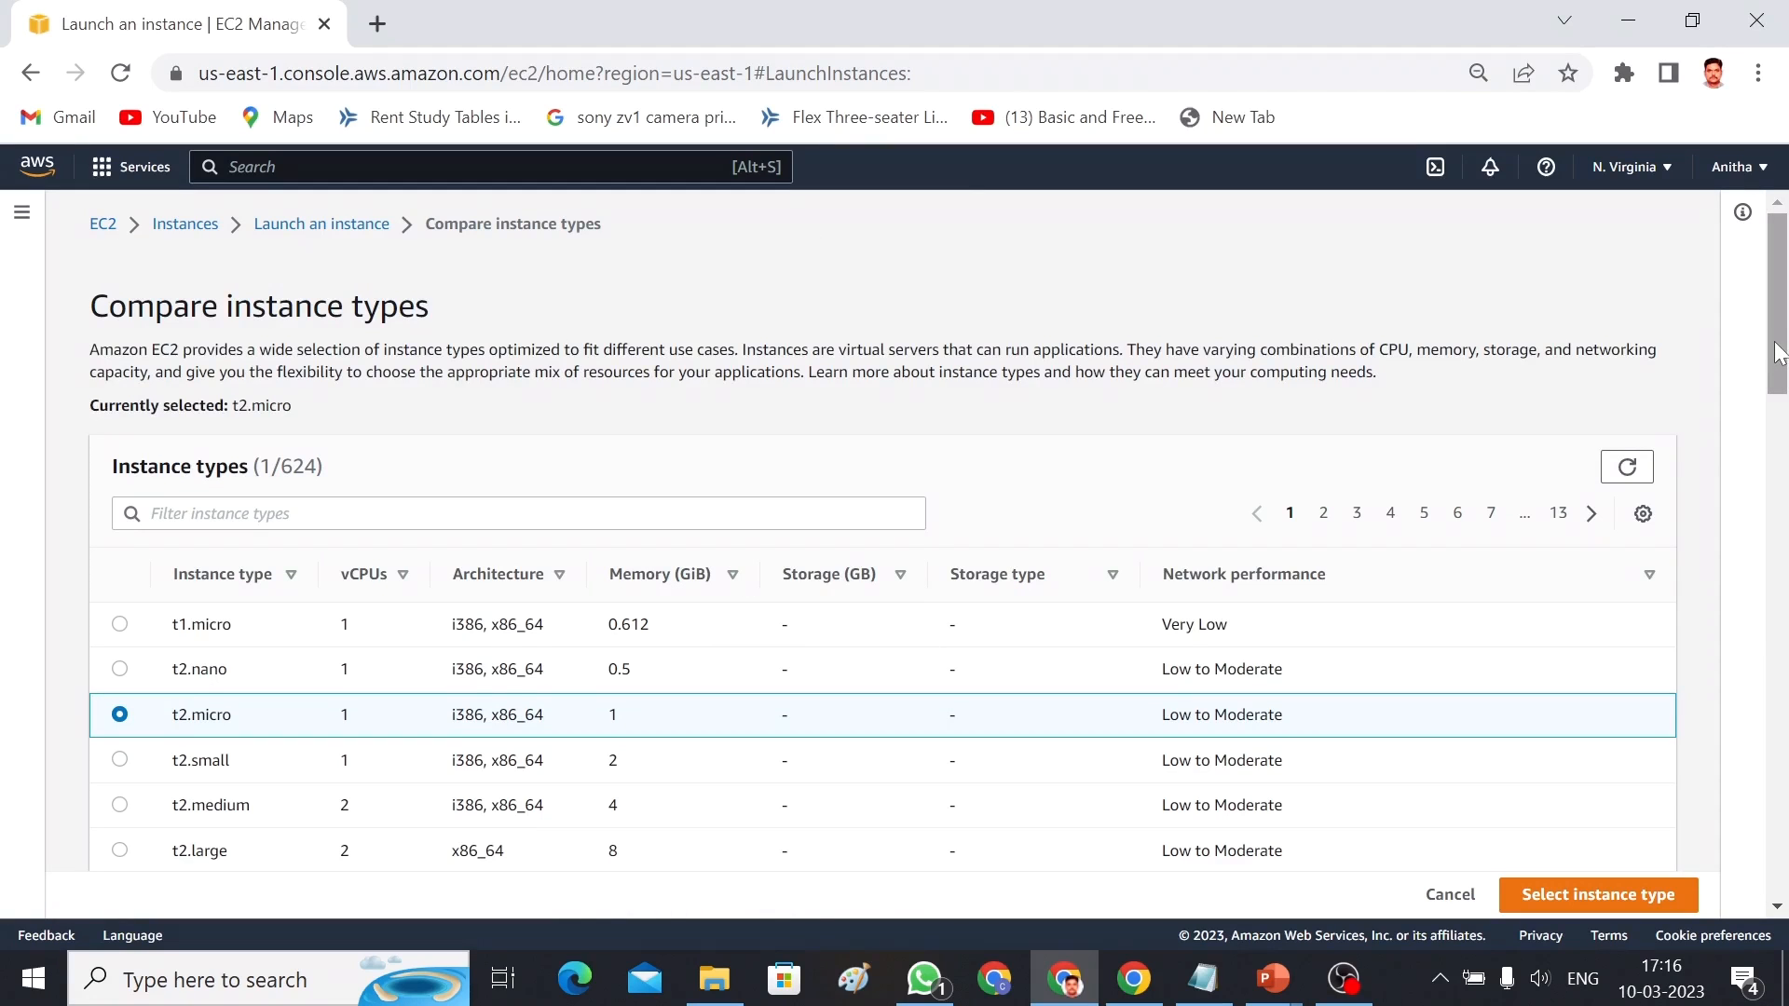
pyautogui.scroll(-2, 1787, 438)
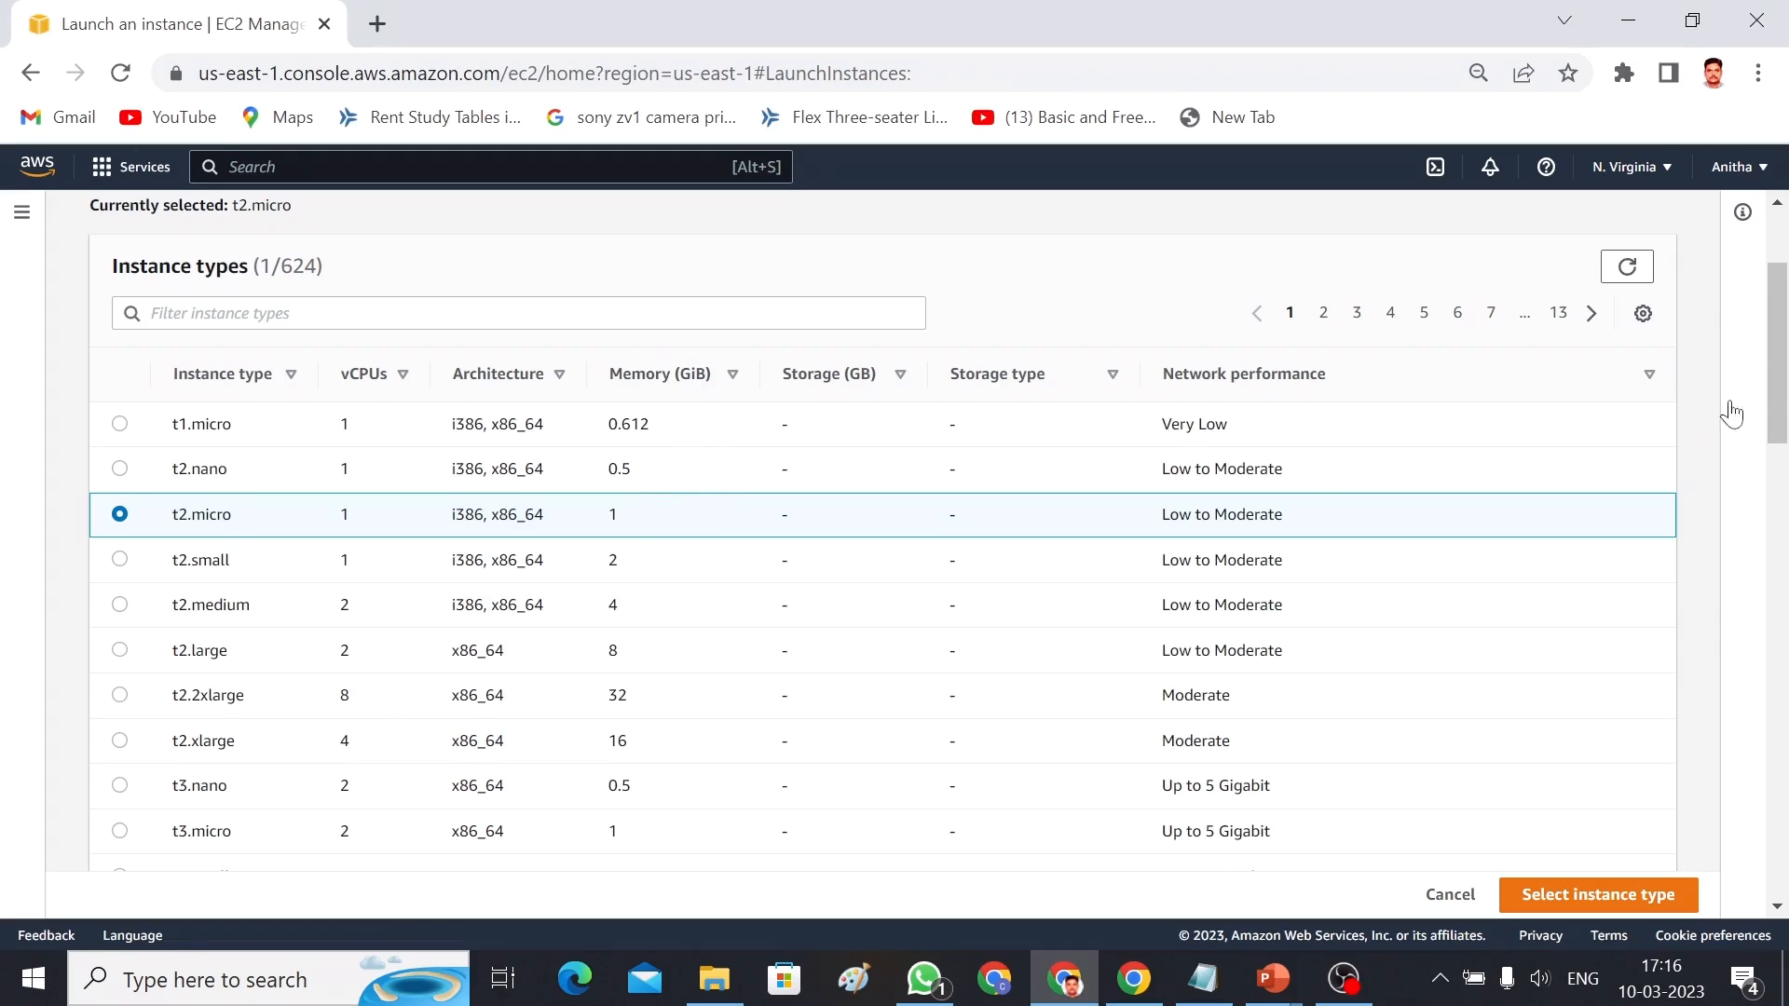
pyautogui.moveTo(1785, 363); pyautogui.dragTo(1787, 587)
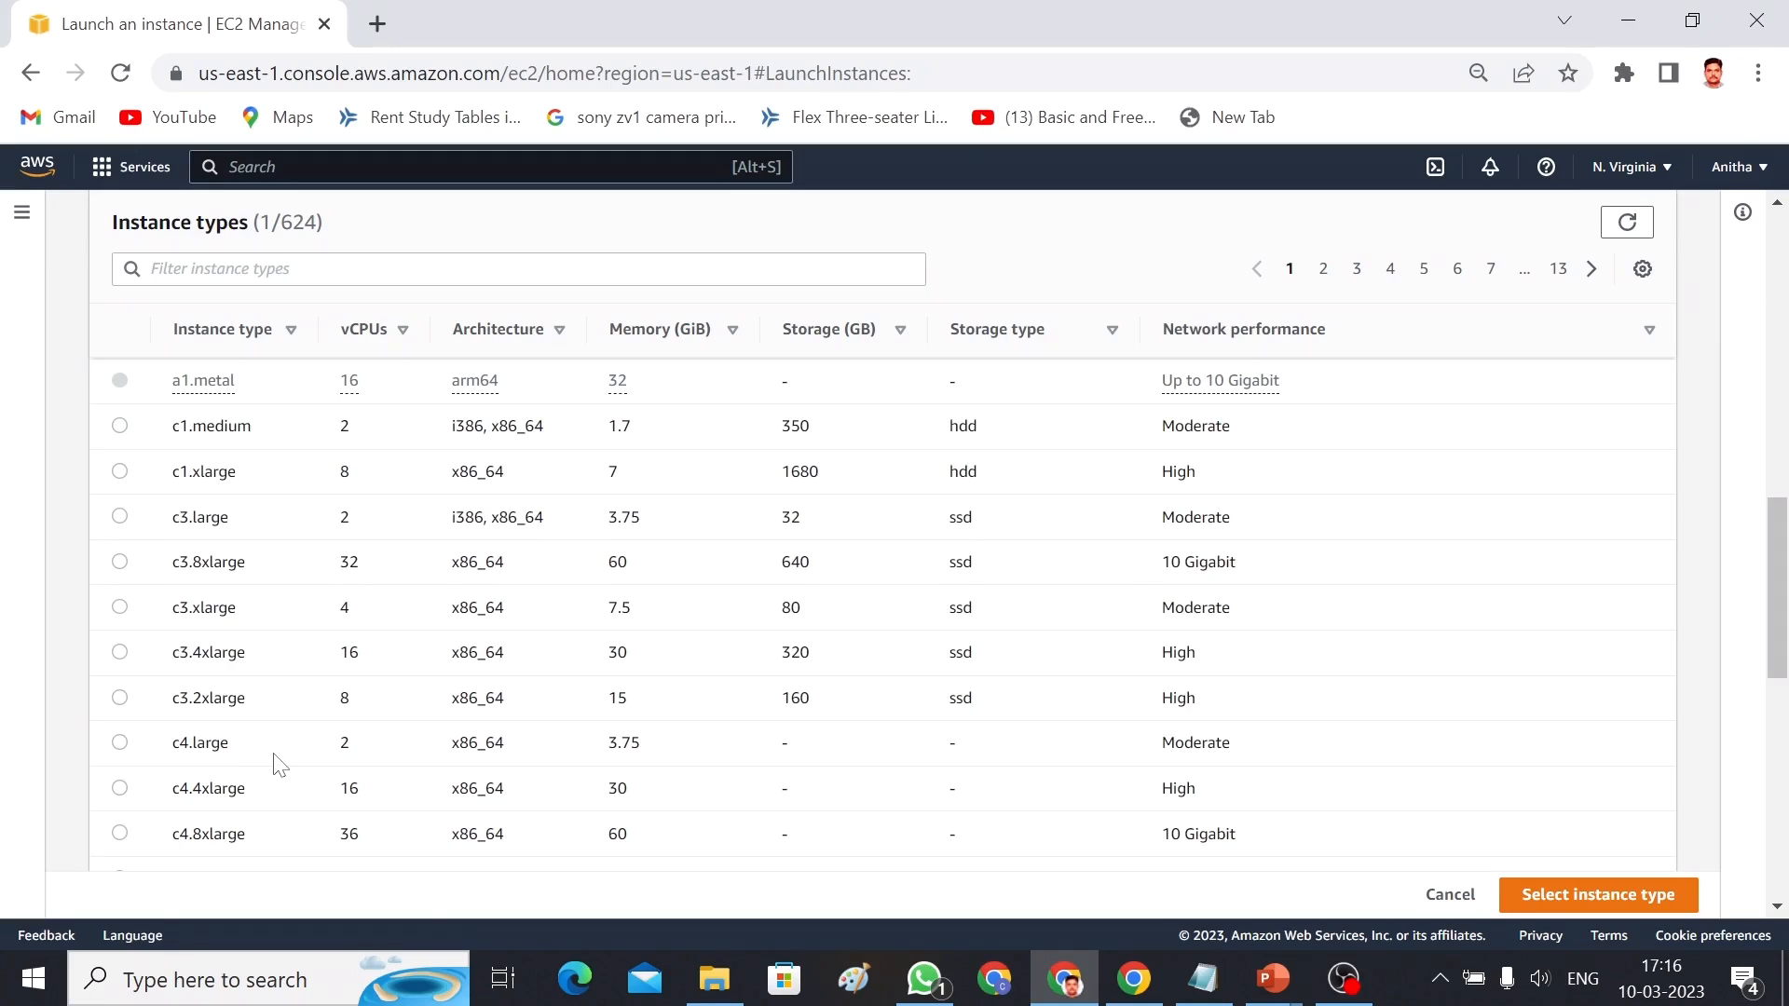
pyautogui.moveTo(1776, 538); pyautogui.dragTo(1786, 233)
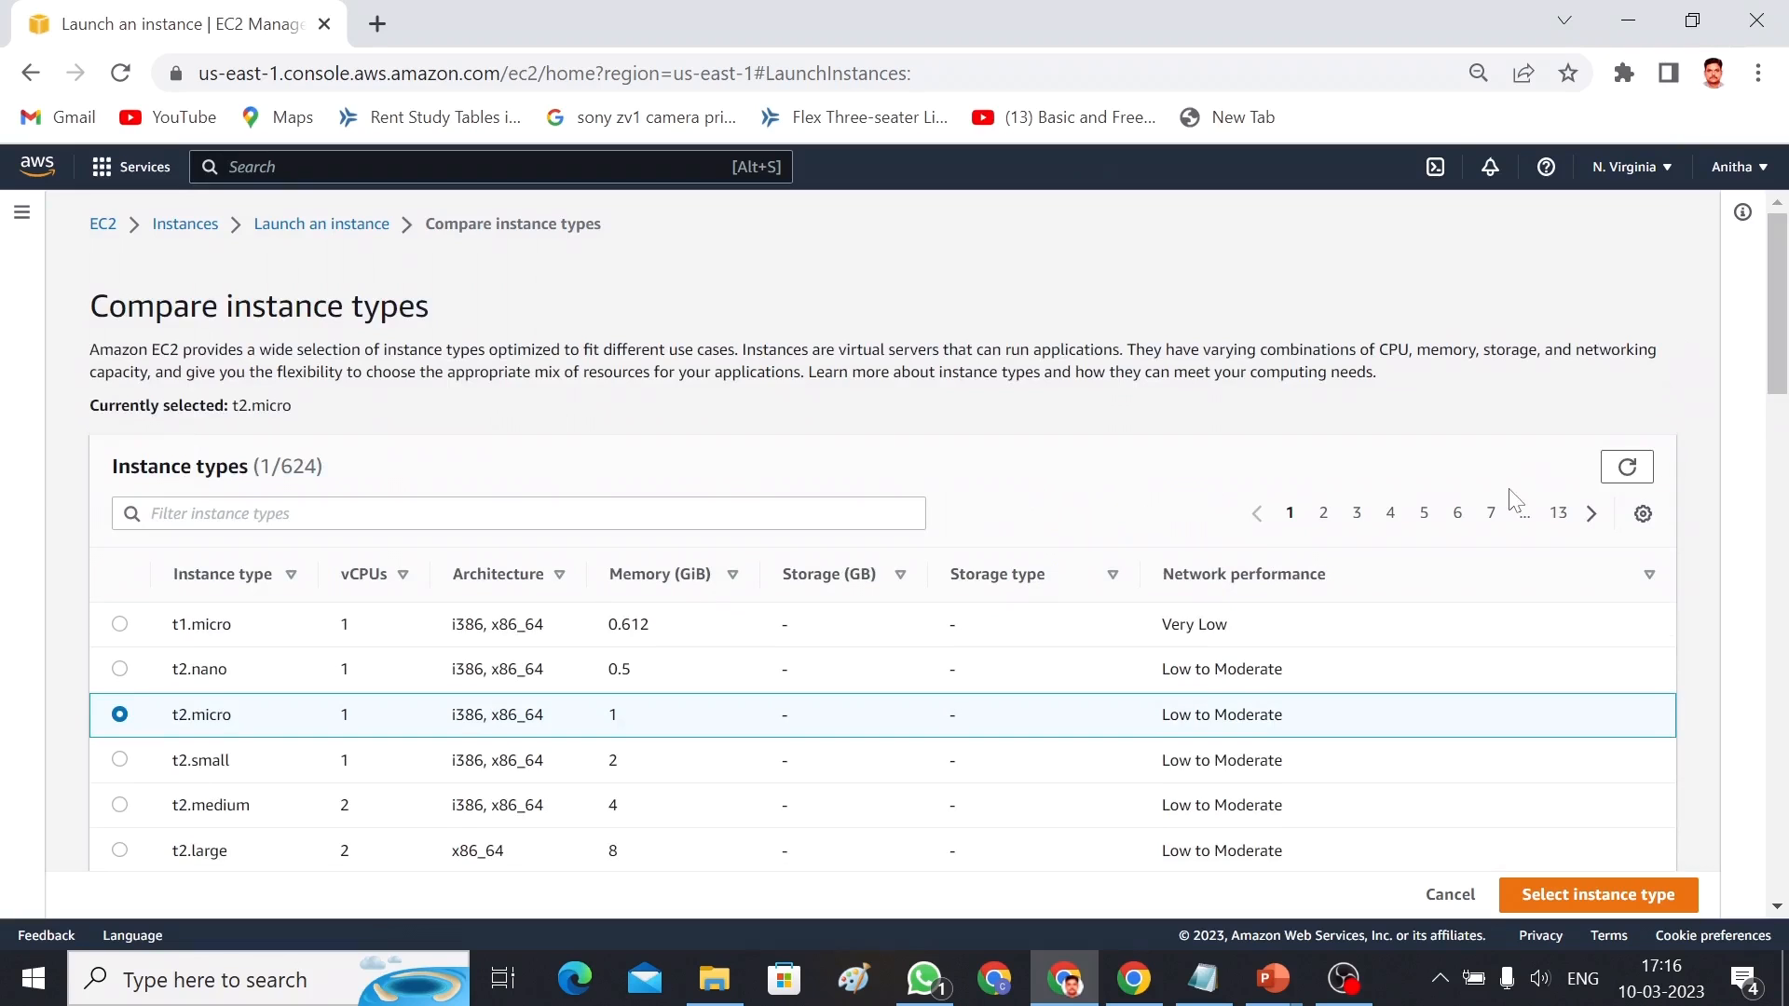
pyautogui.click(1327, 518)
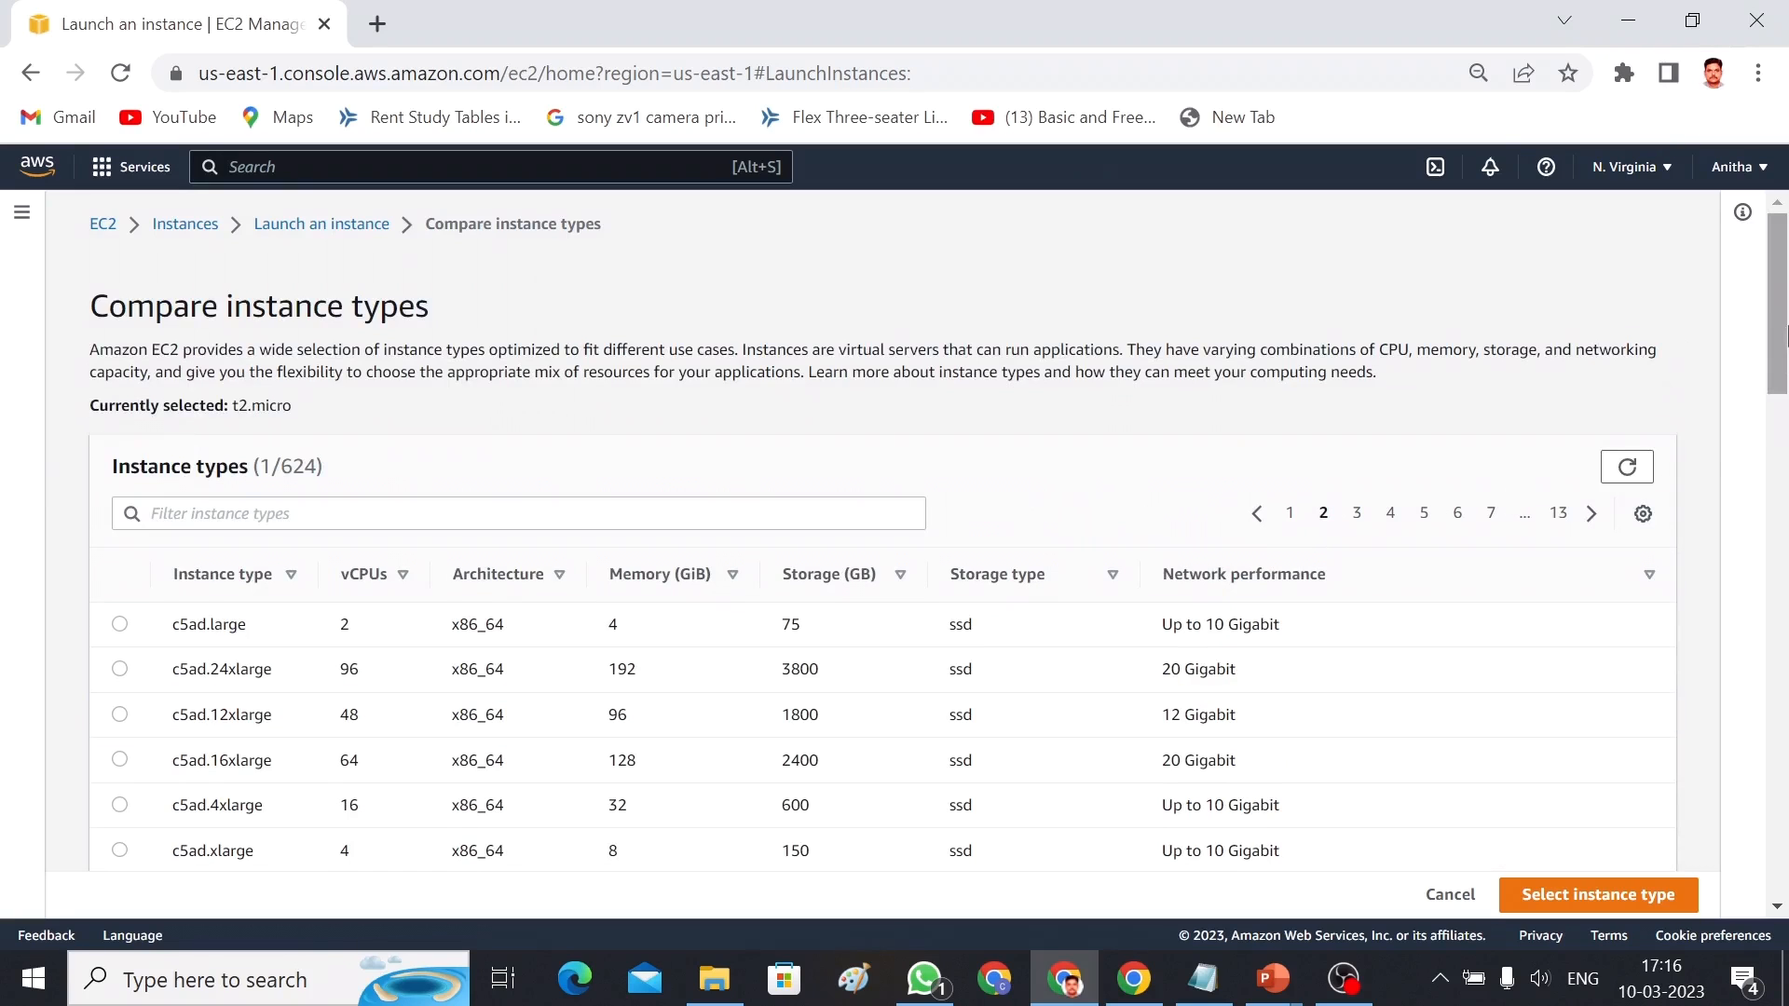
pyautogui.moveTo(1783, 312); pyautogui.dragTo(1787, 662)
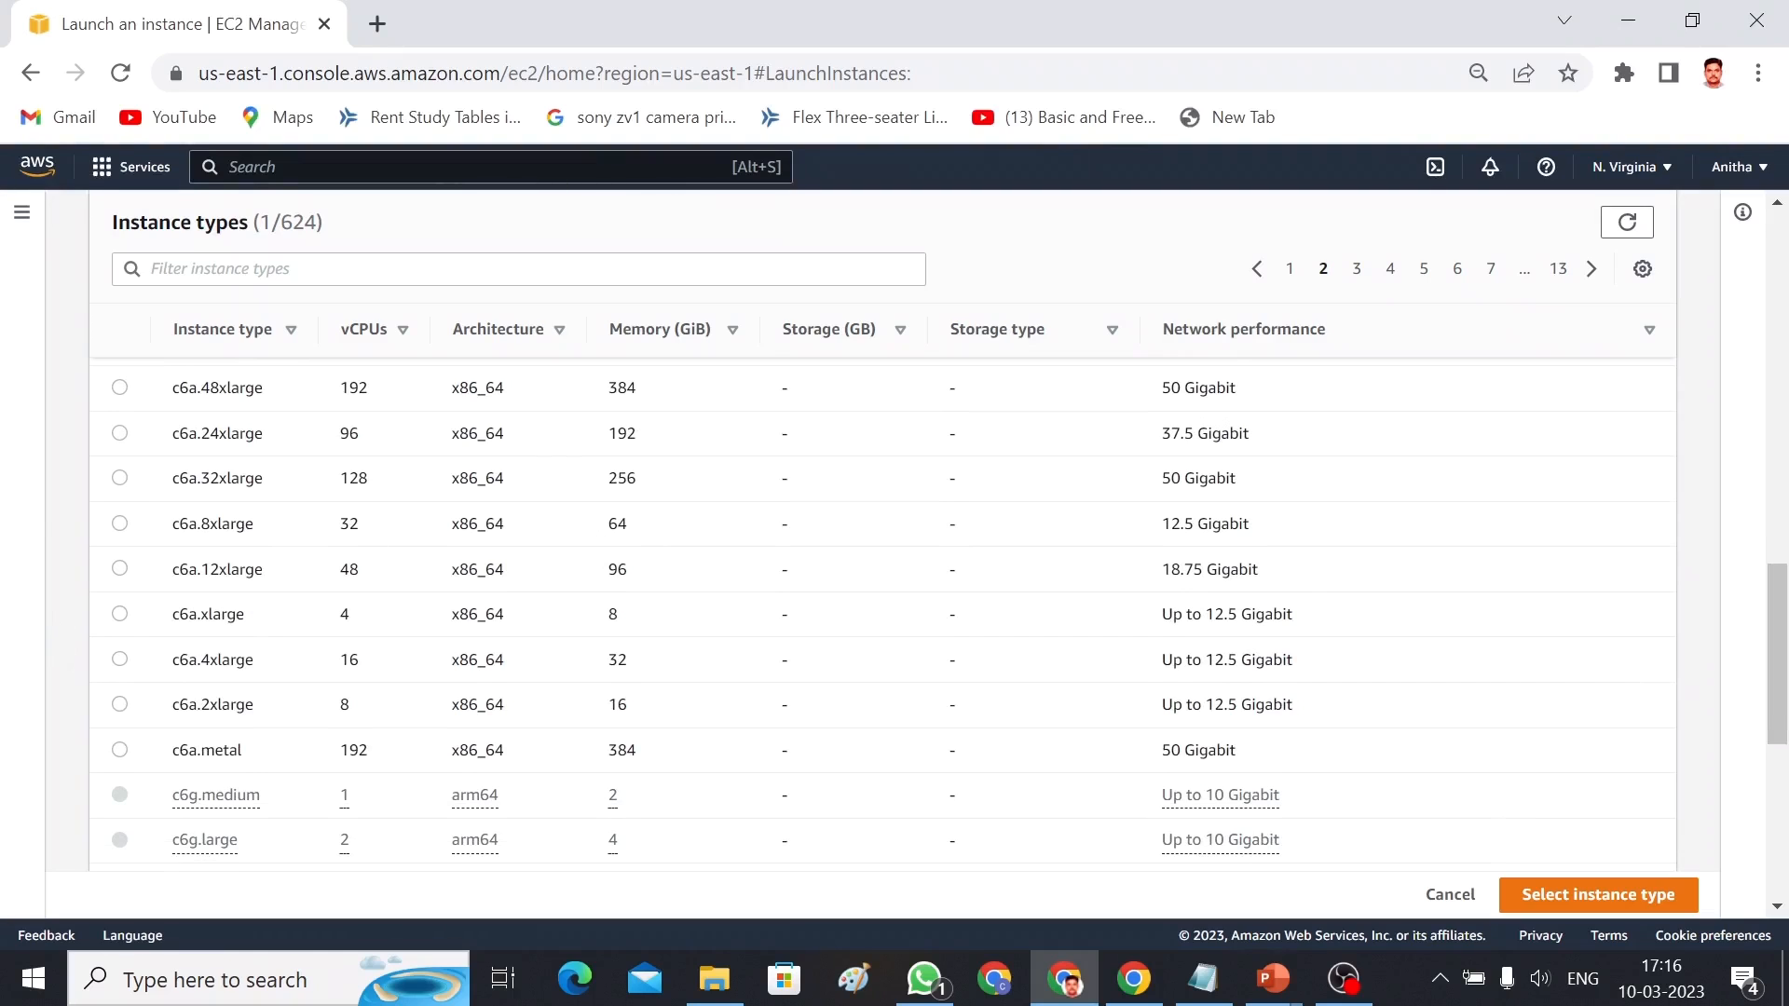
pyautogui.click(1353, 271)
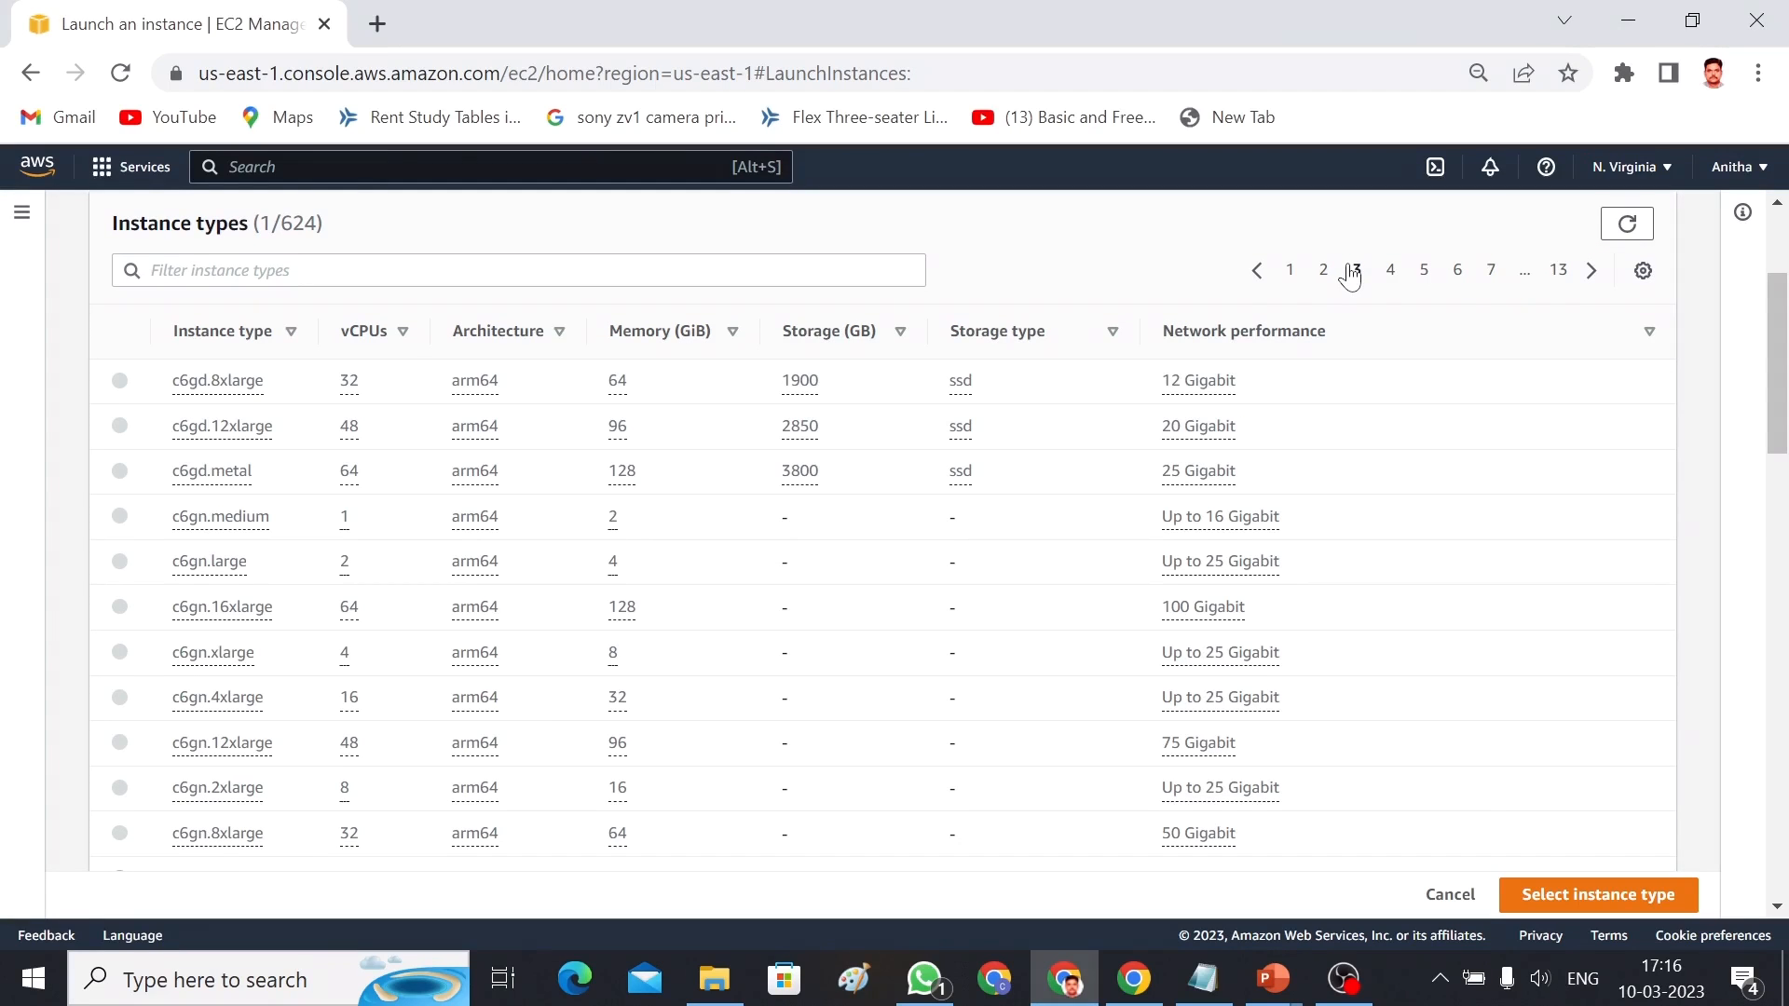
# Look up "m4.la" in the instance type filter, and clear the filter again
pyautogui.click(485, 270)
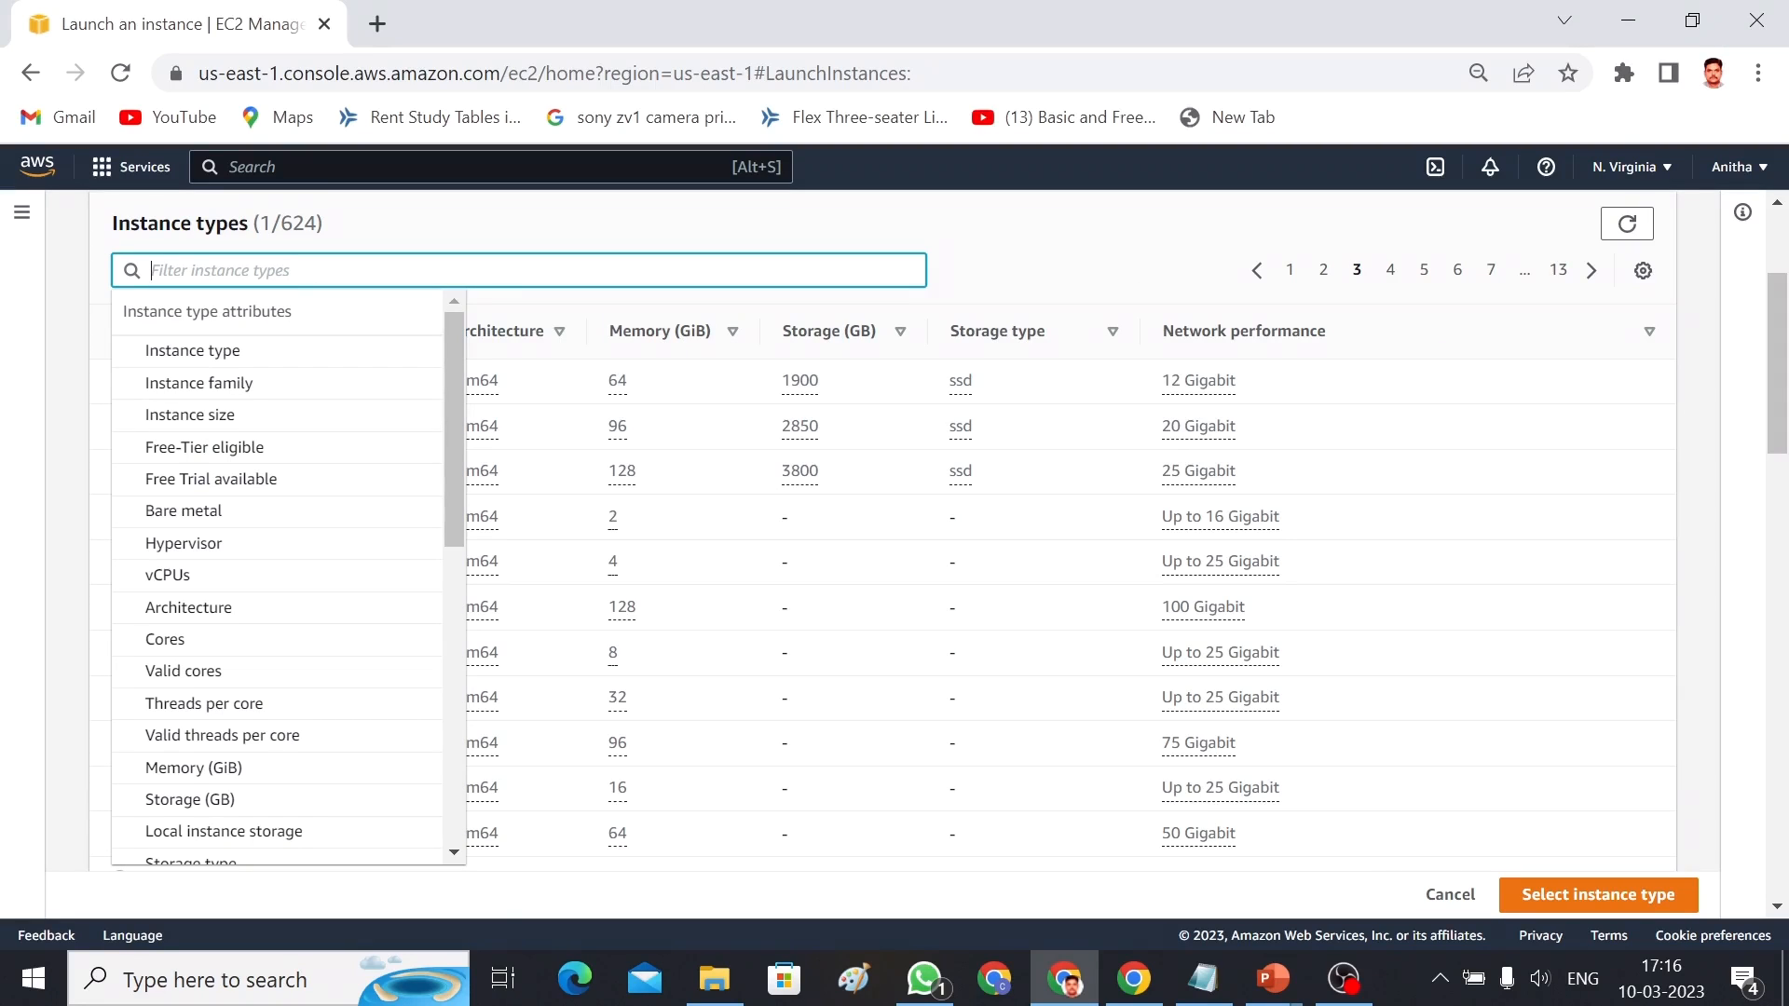
pyautogui.write('m4')
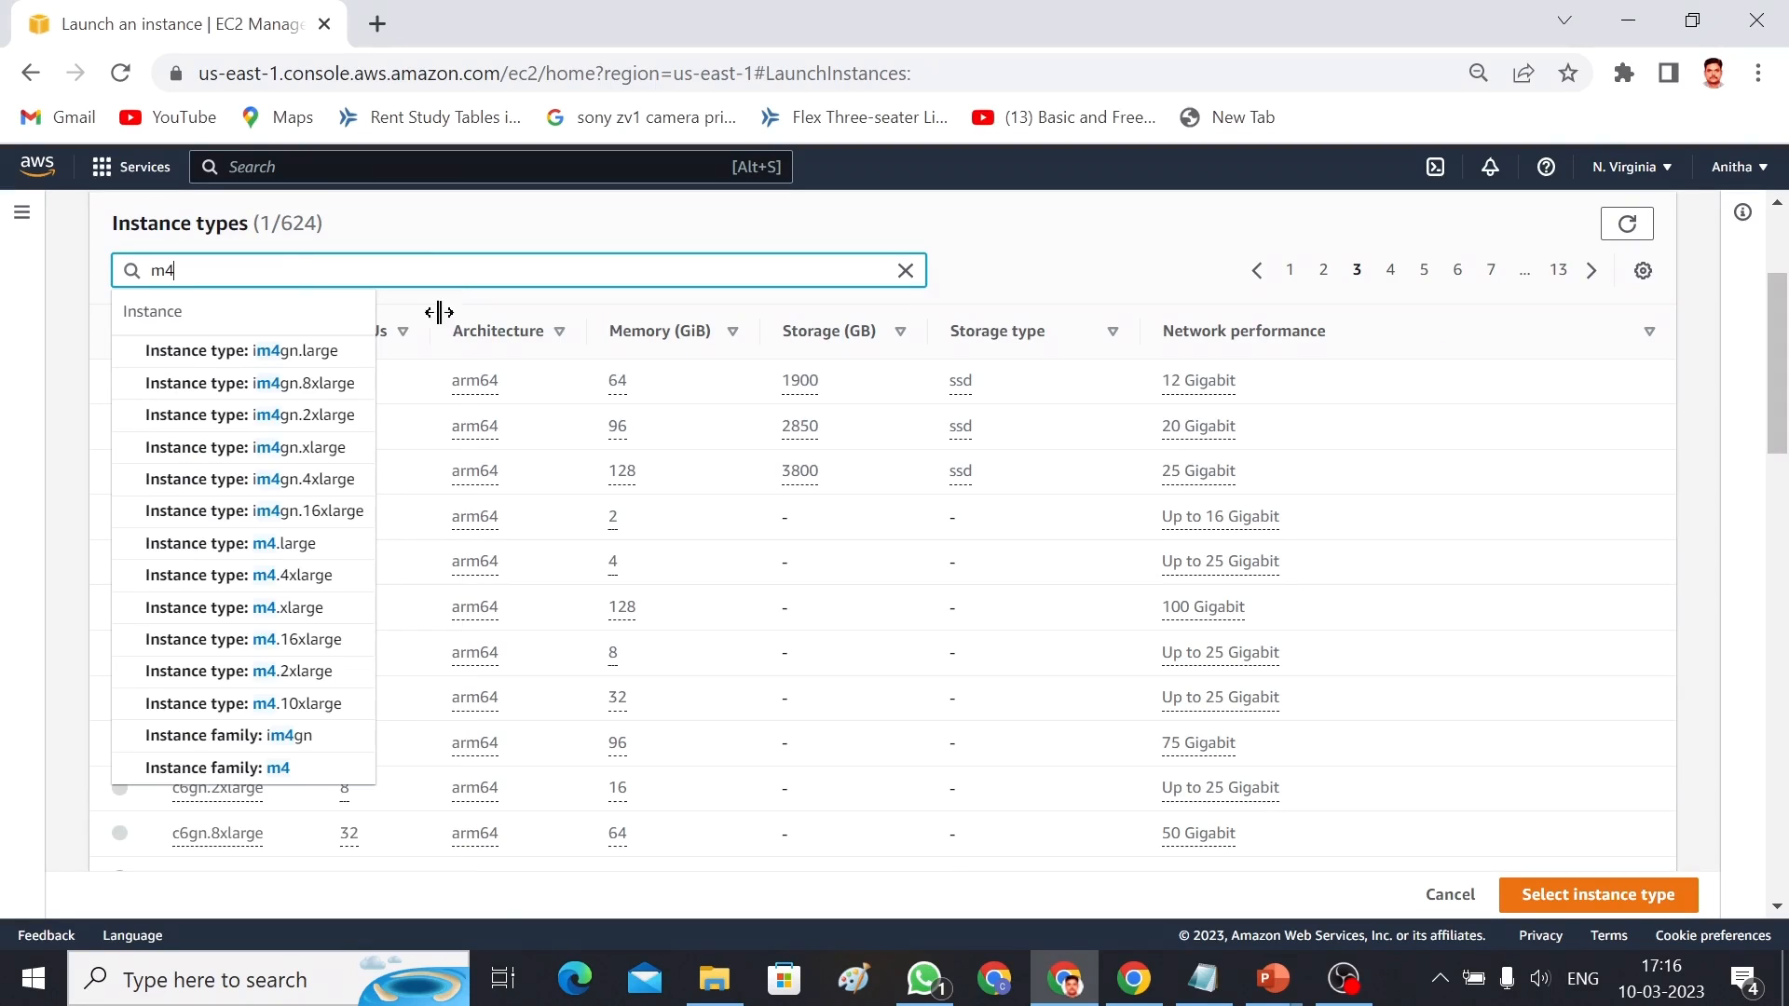
pyautogui.write('.')
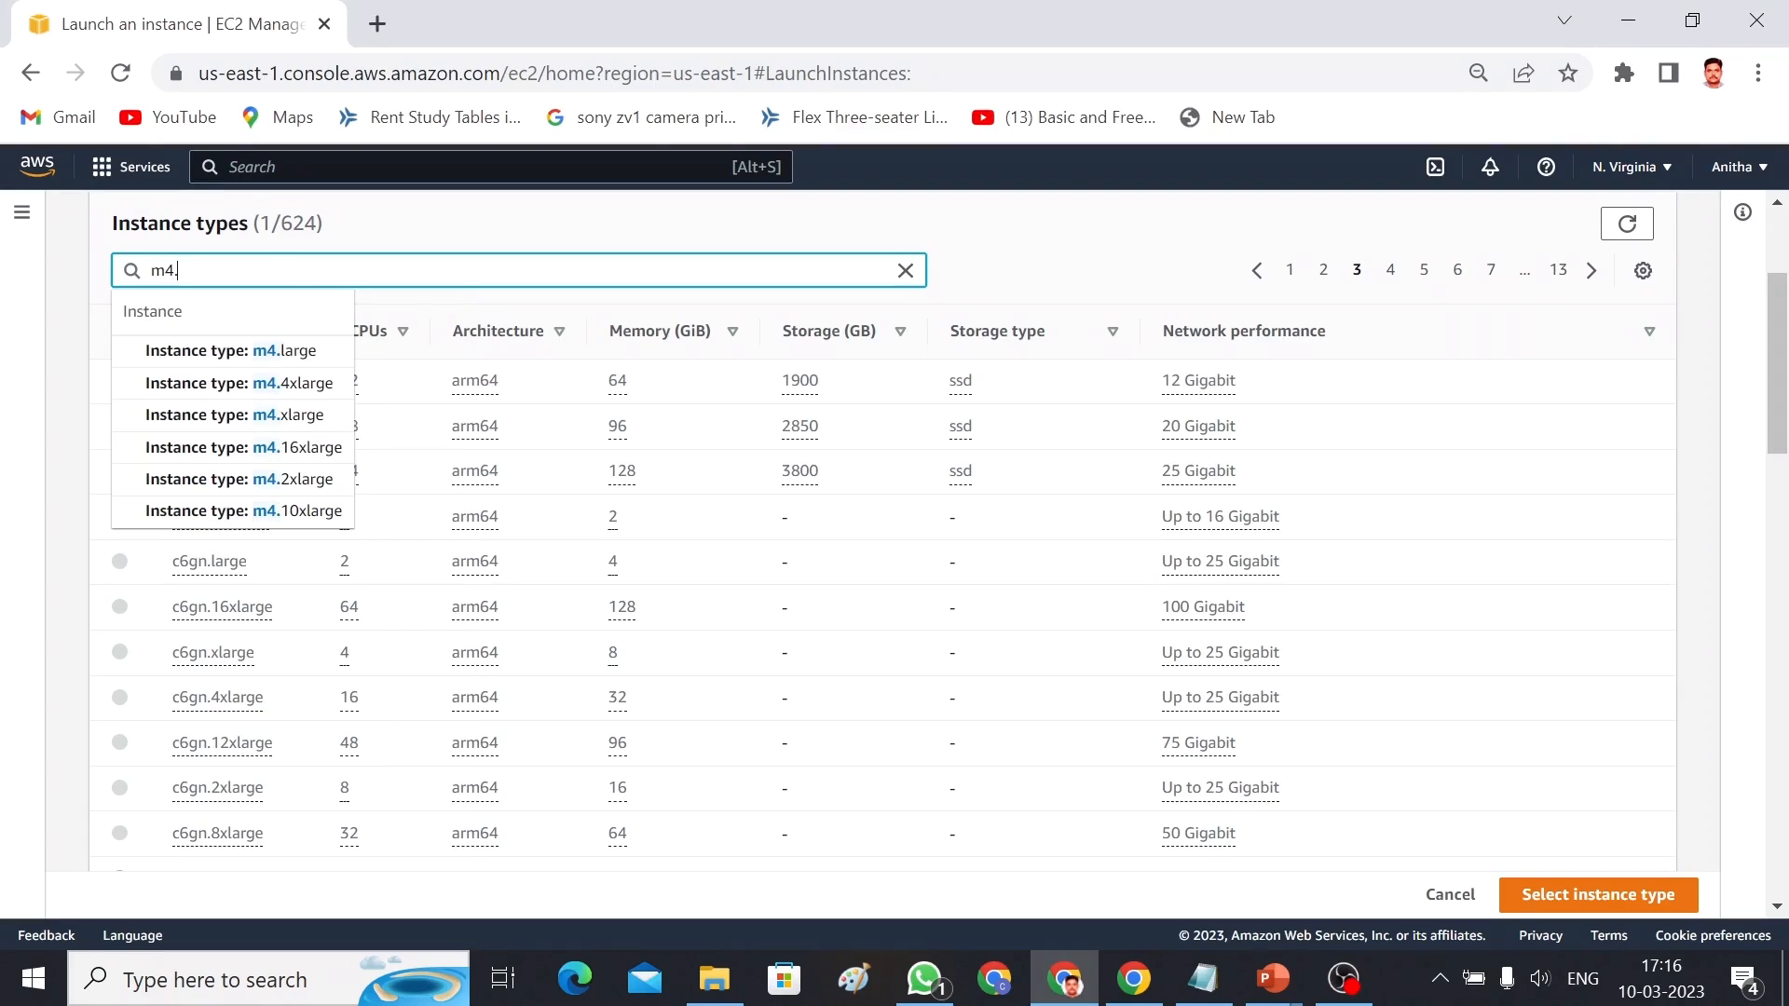
pyautogui.write('la')
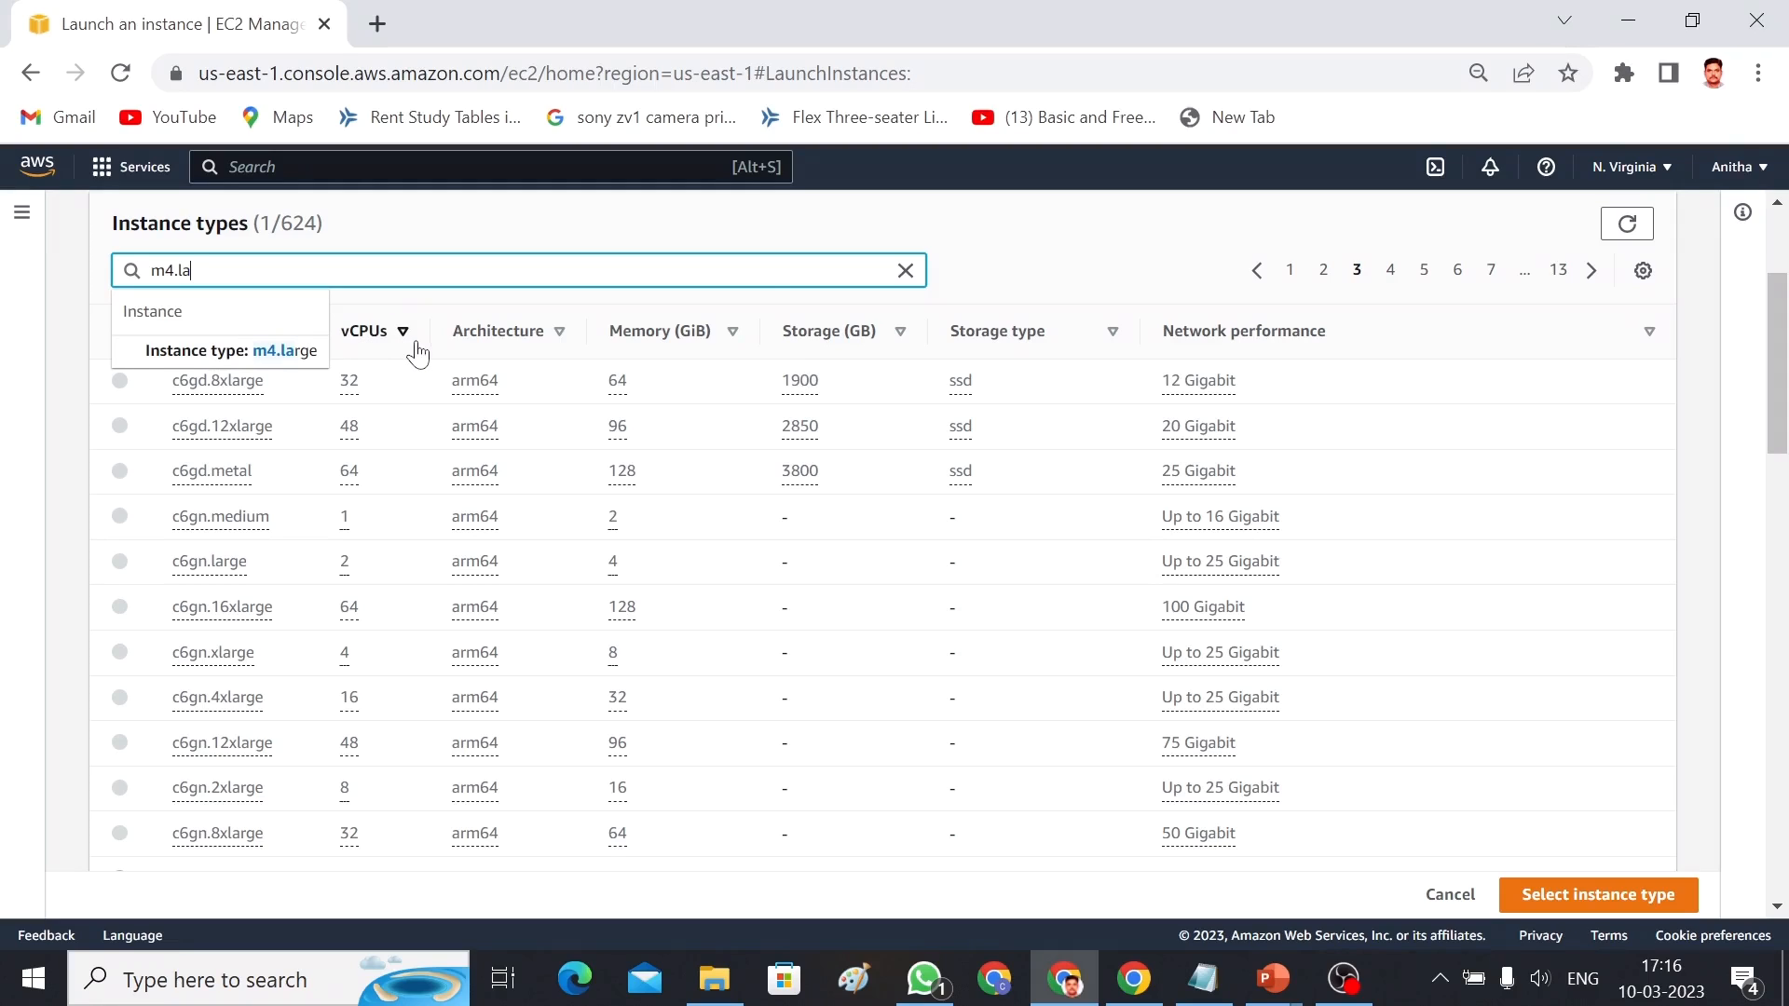
pyautogui.click(905, 270)
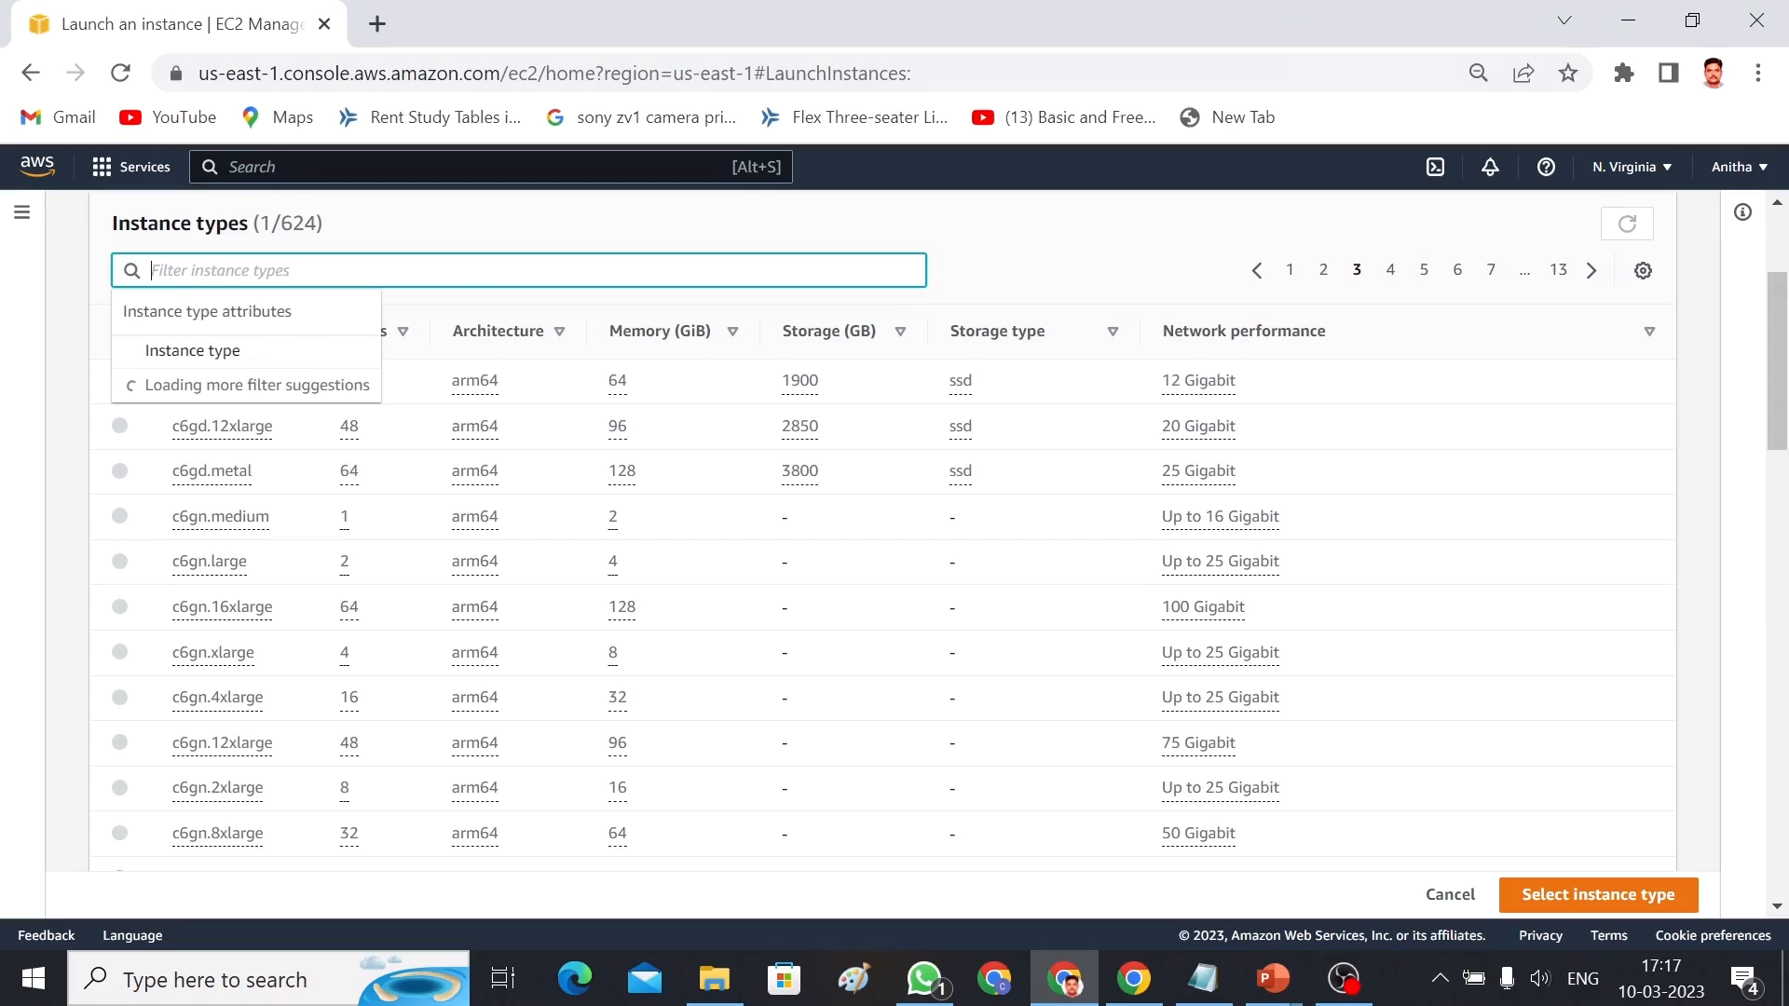
# Return to the first page of instance types and confirm t2.micro as the instance type
pyautogui.click(1291, 280)
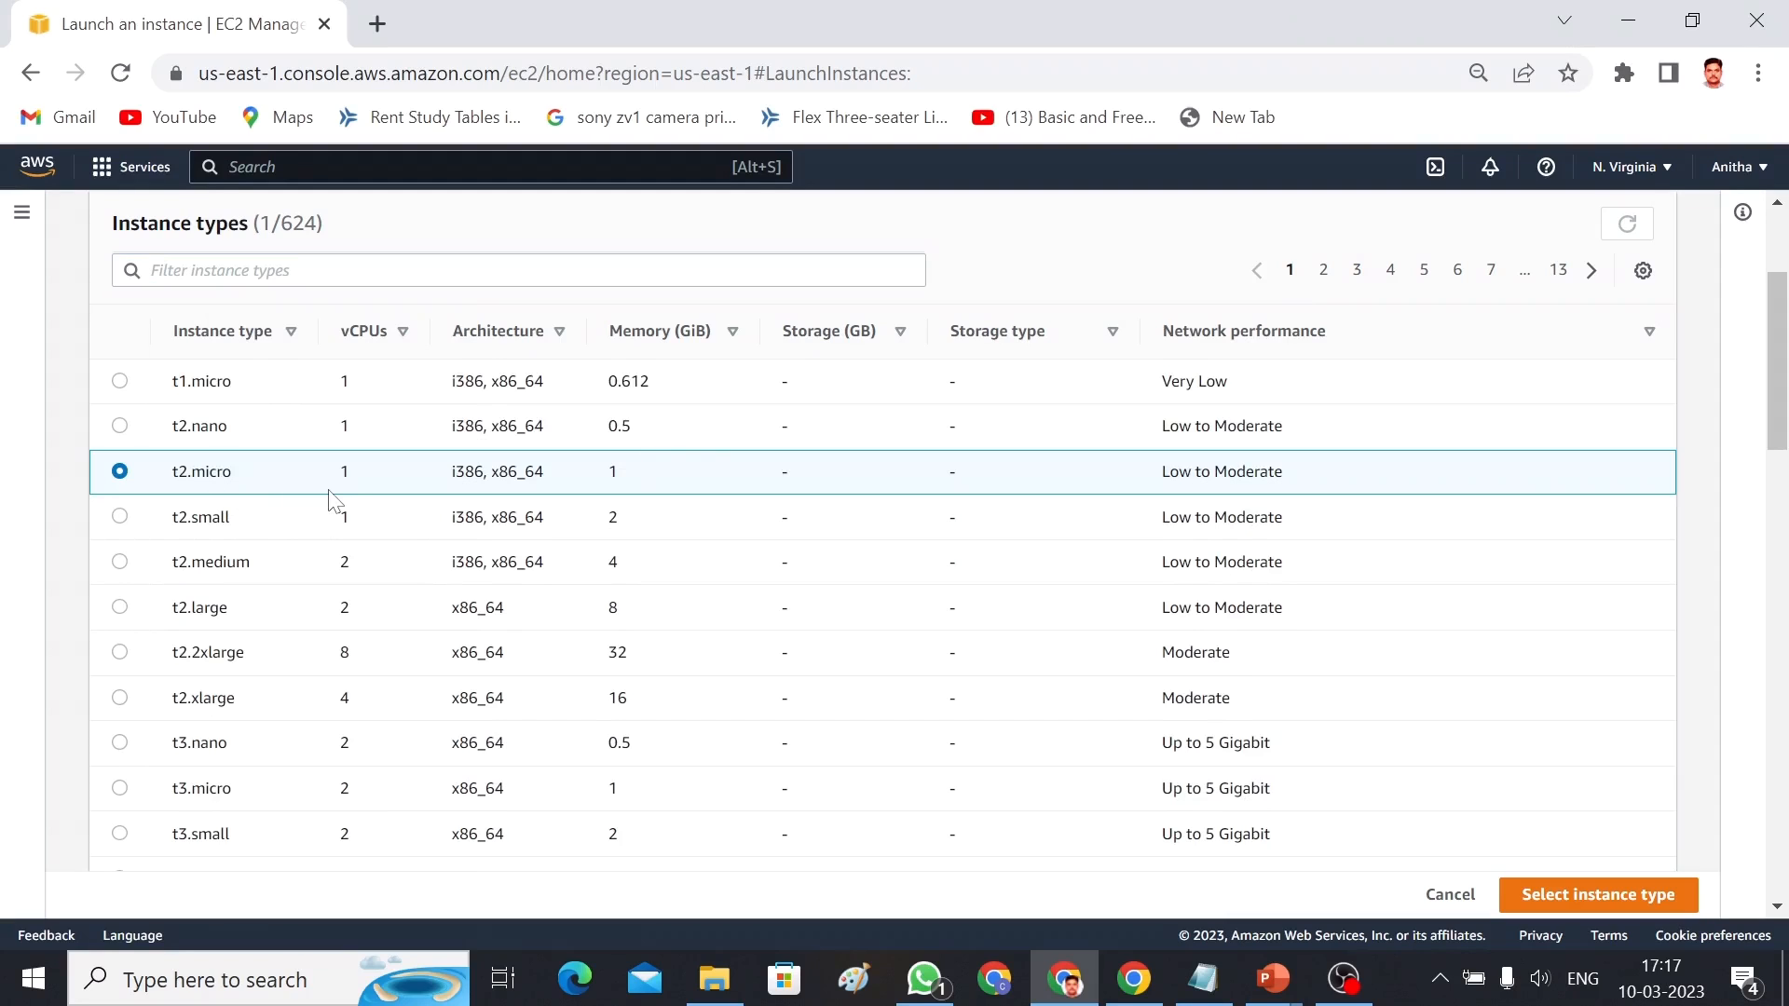
pyautogui.moveTo(1781, 389); pyautogui.dragTo(1780, 401)
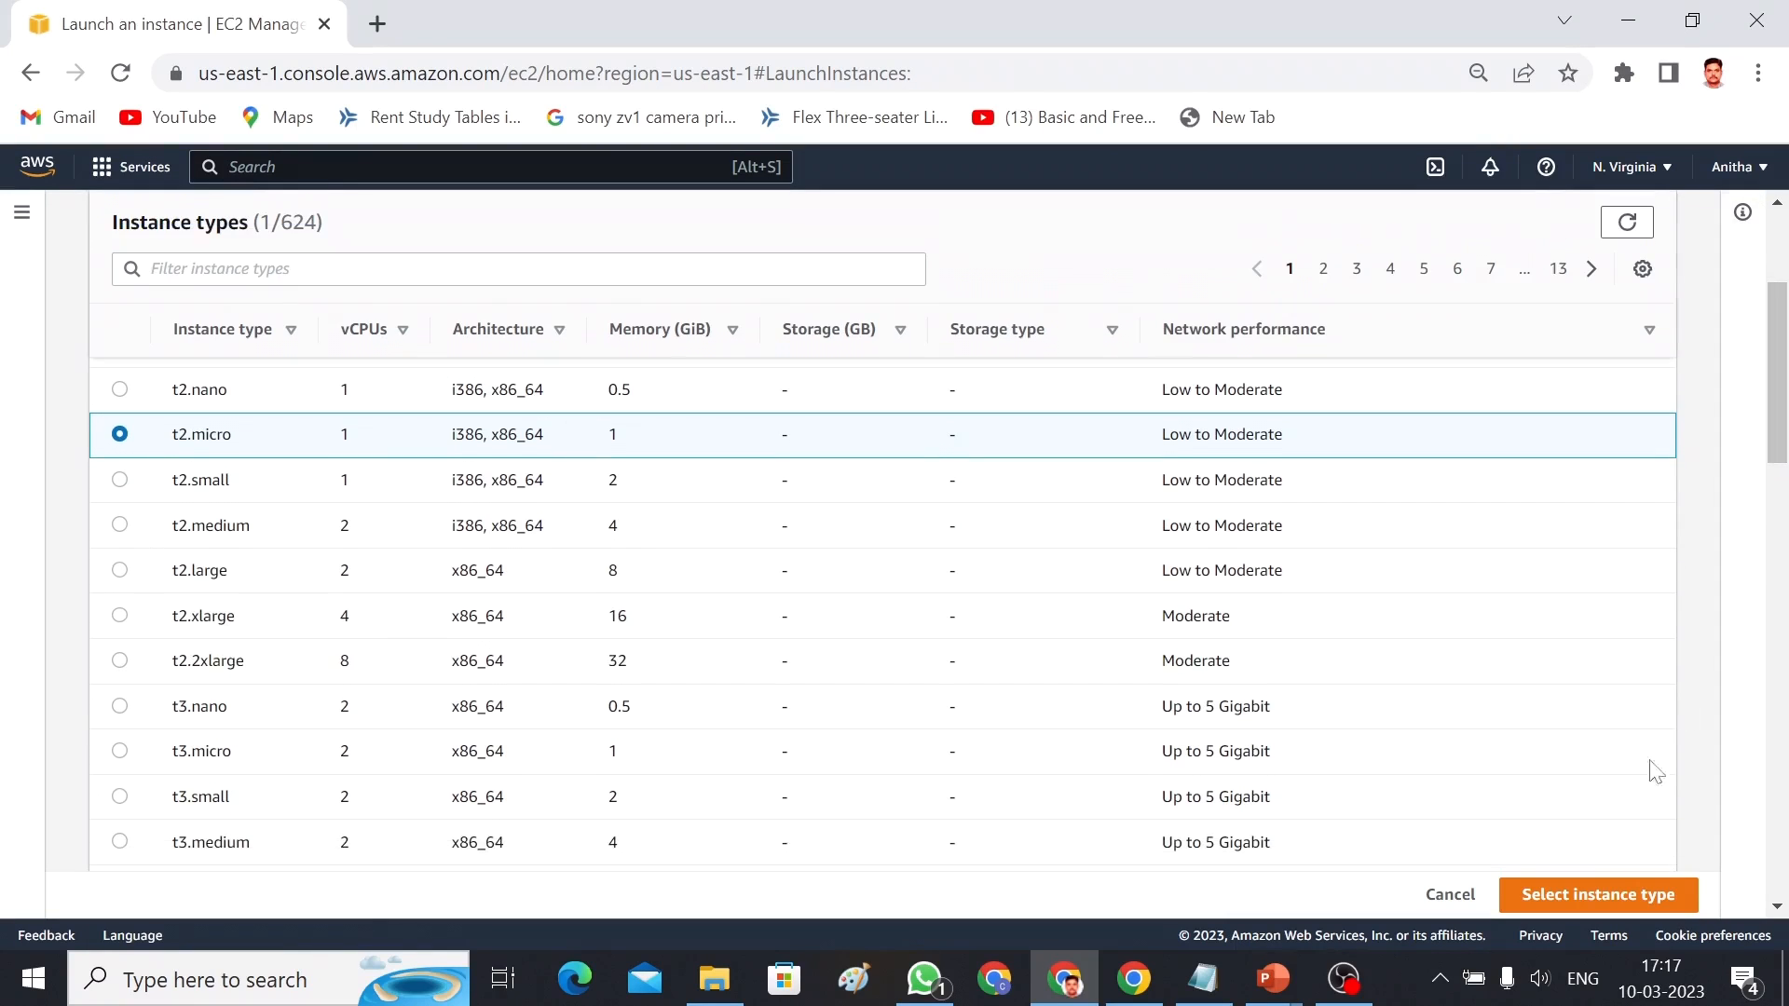
pyautogui.click(1579, 895)
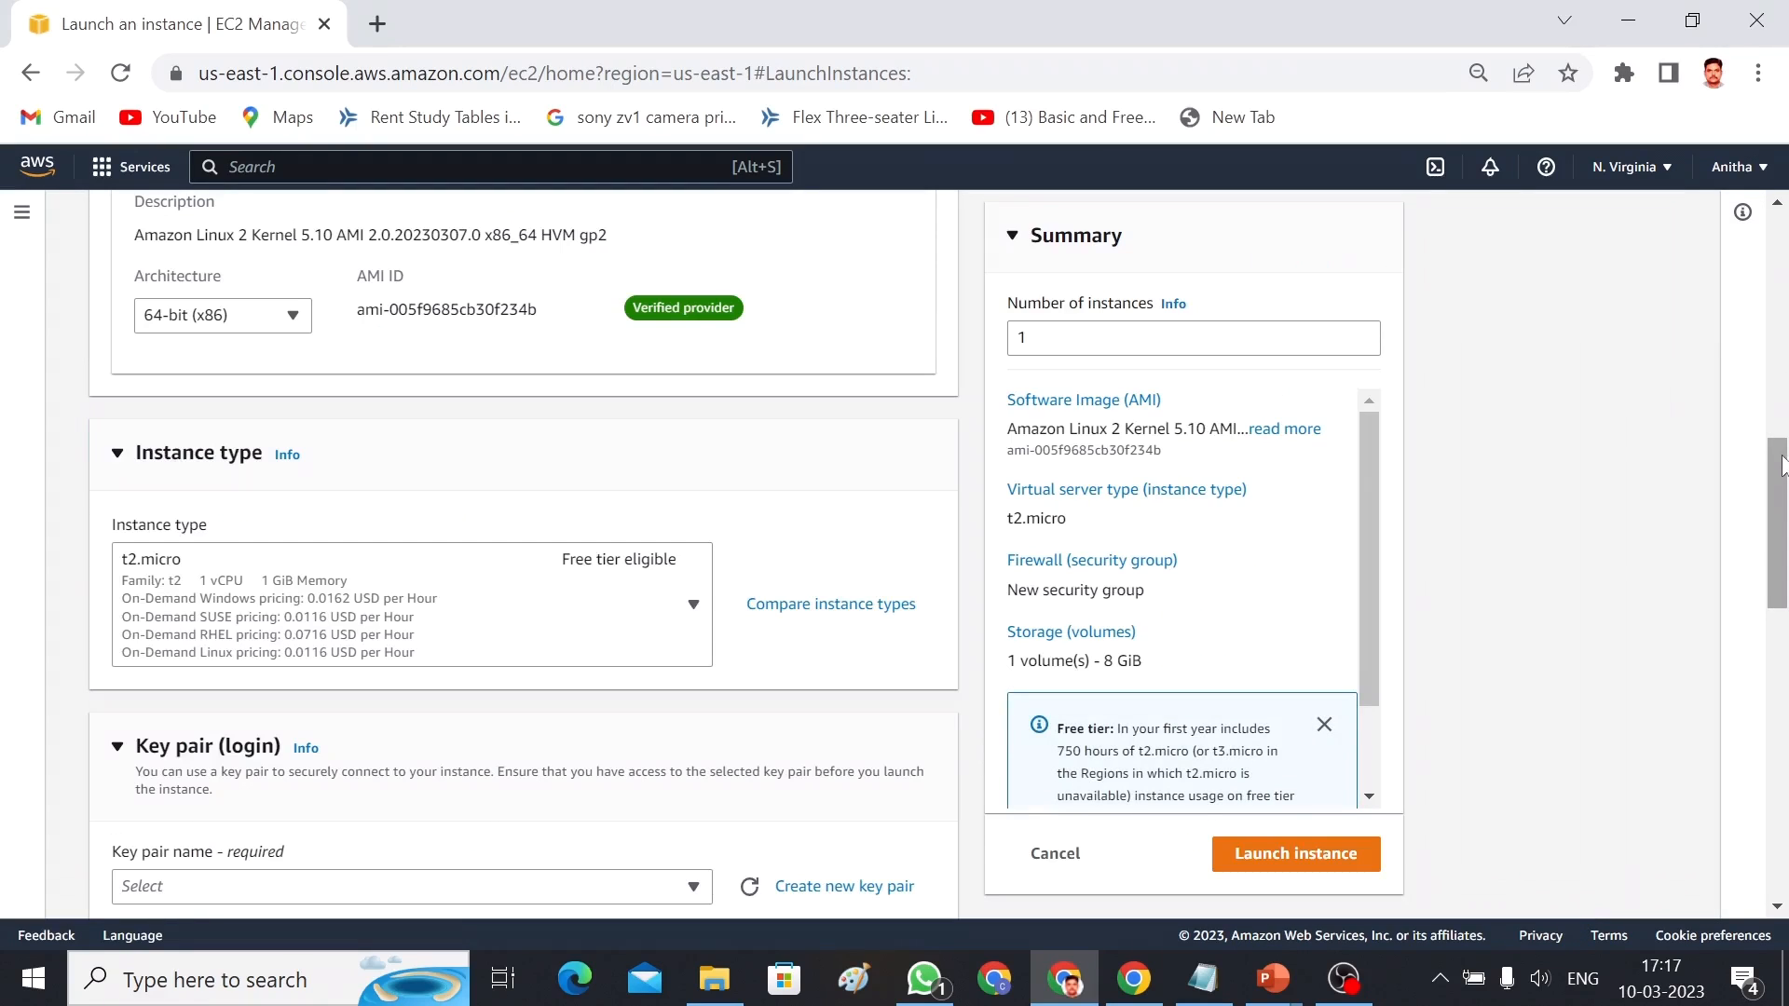
# Create a new RSA key pair named webserver with the .ppk private key file format
pyautogui.scroll(-3, 1786, 466)
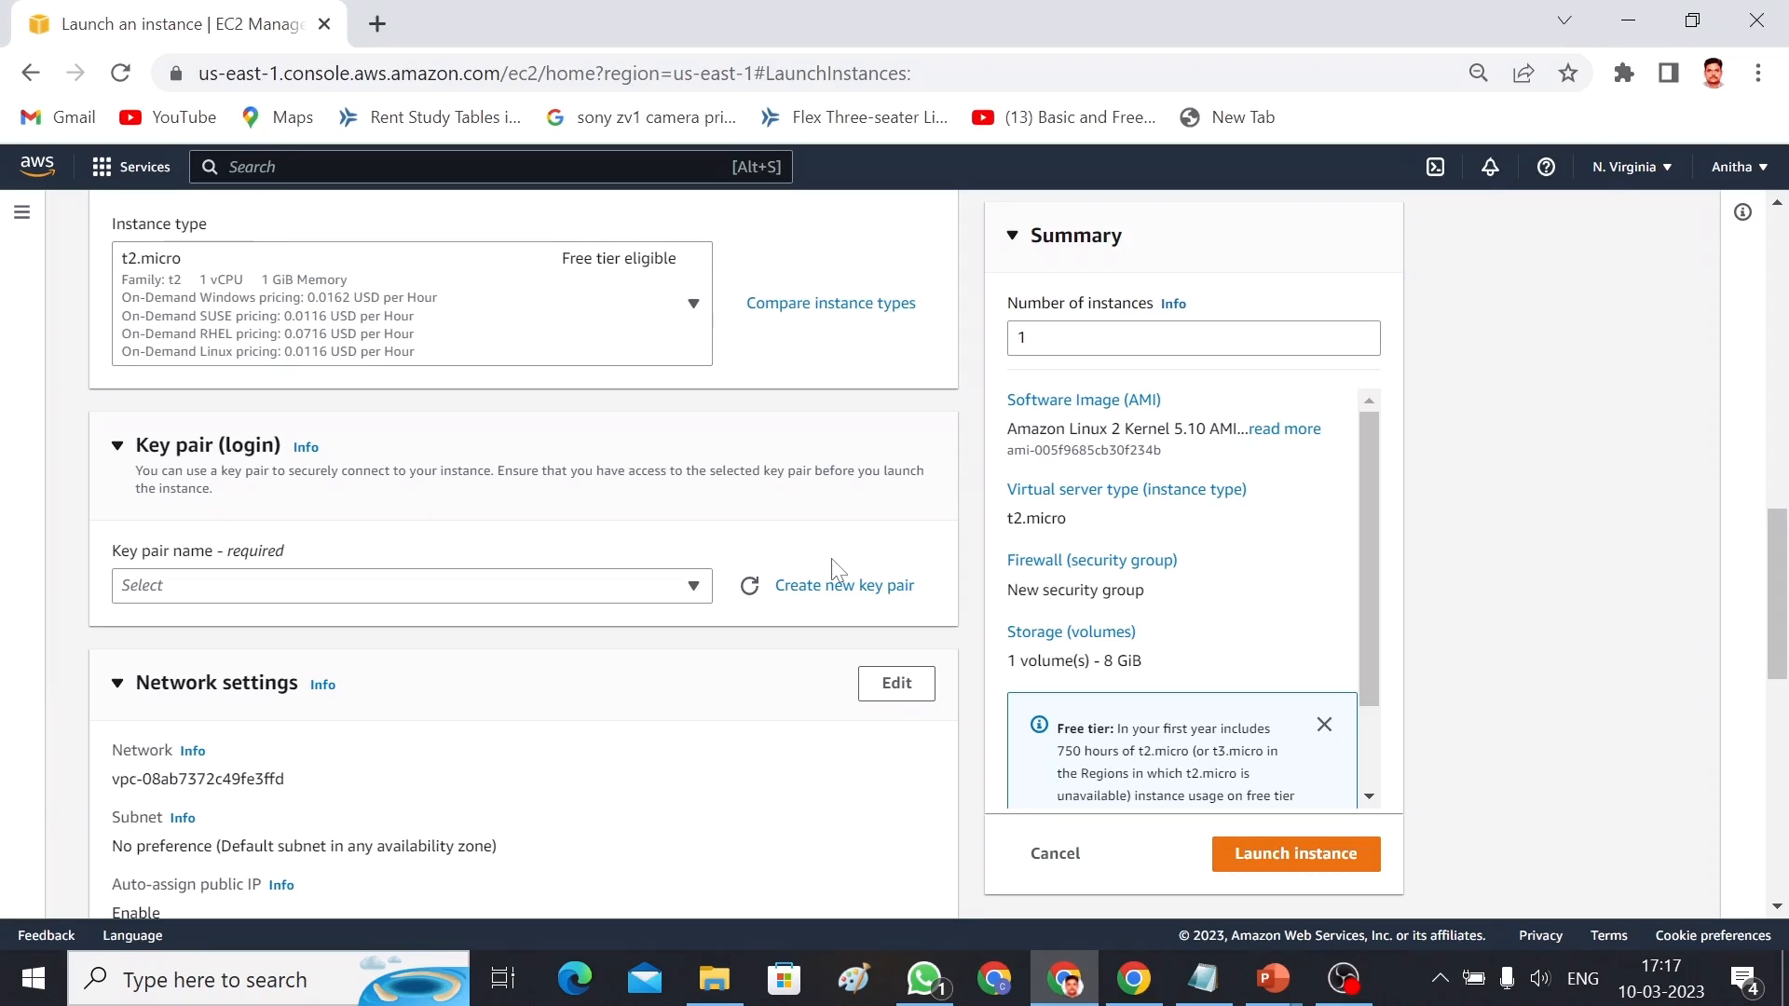
pyautogui.click(874, 599)
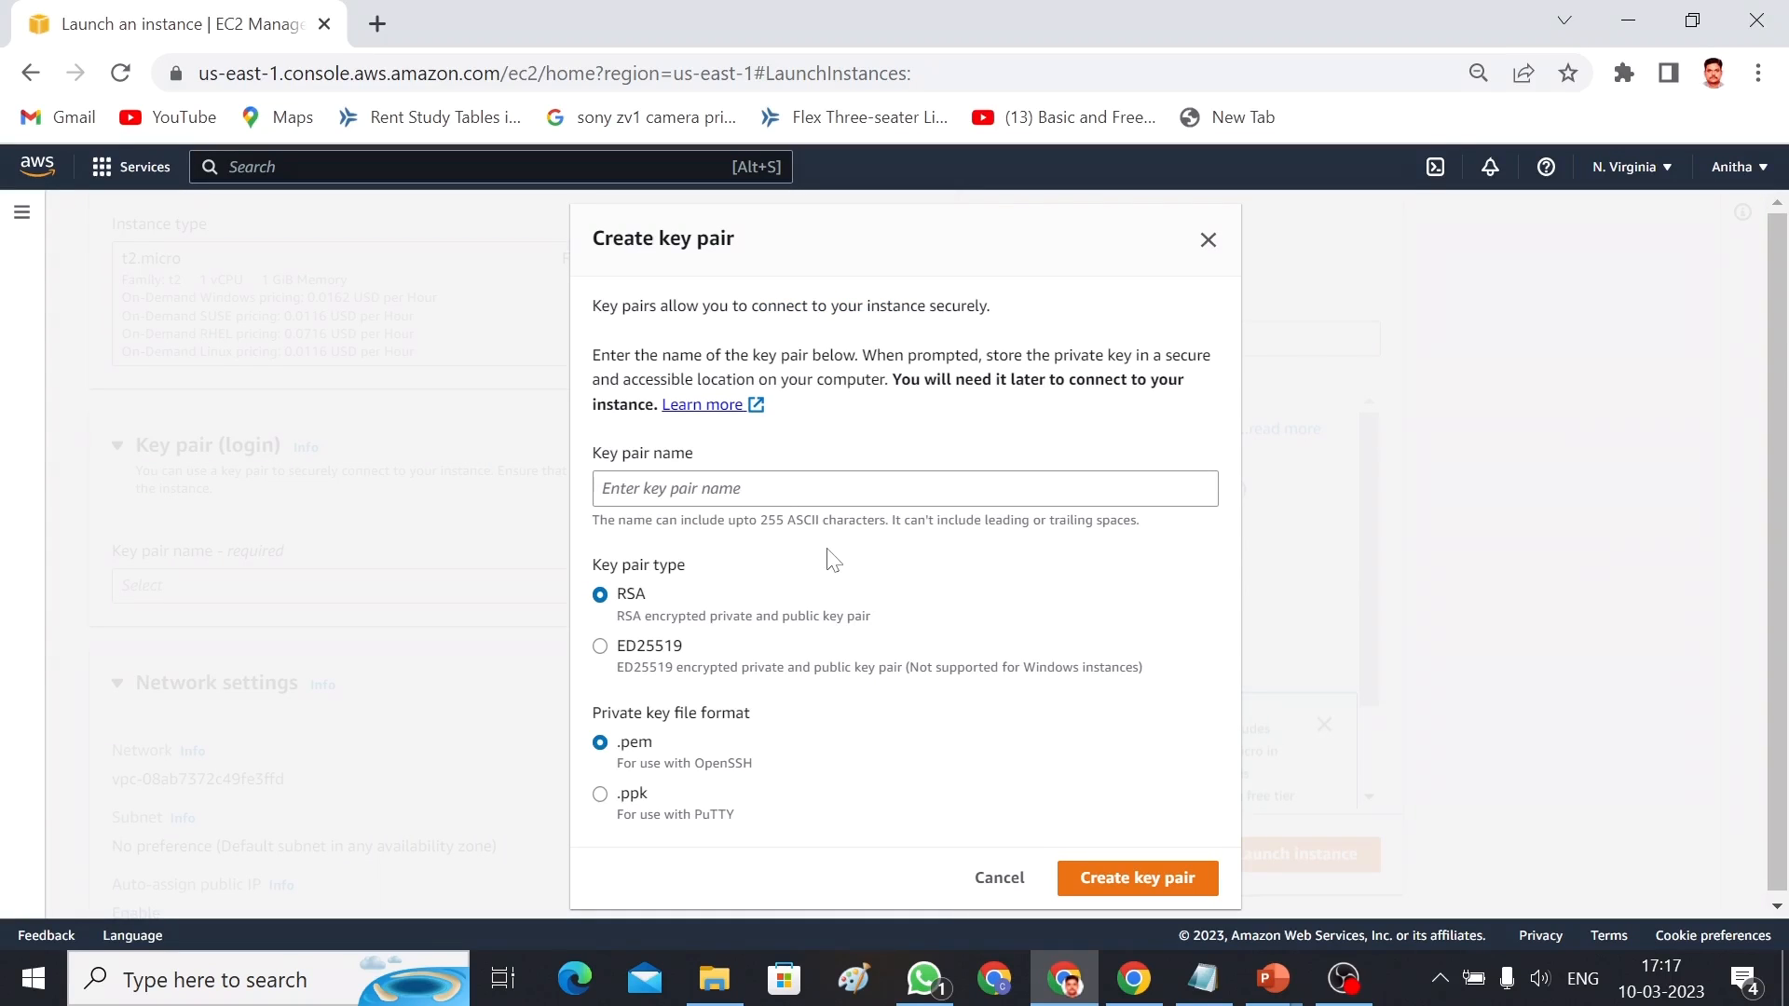
pyautogui.click(821, 491)
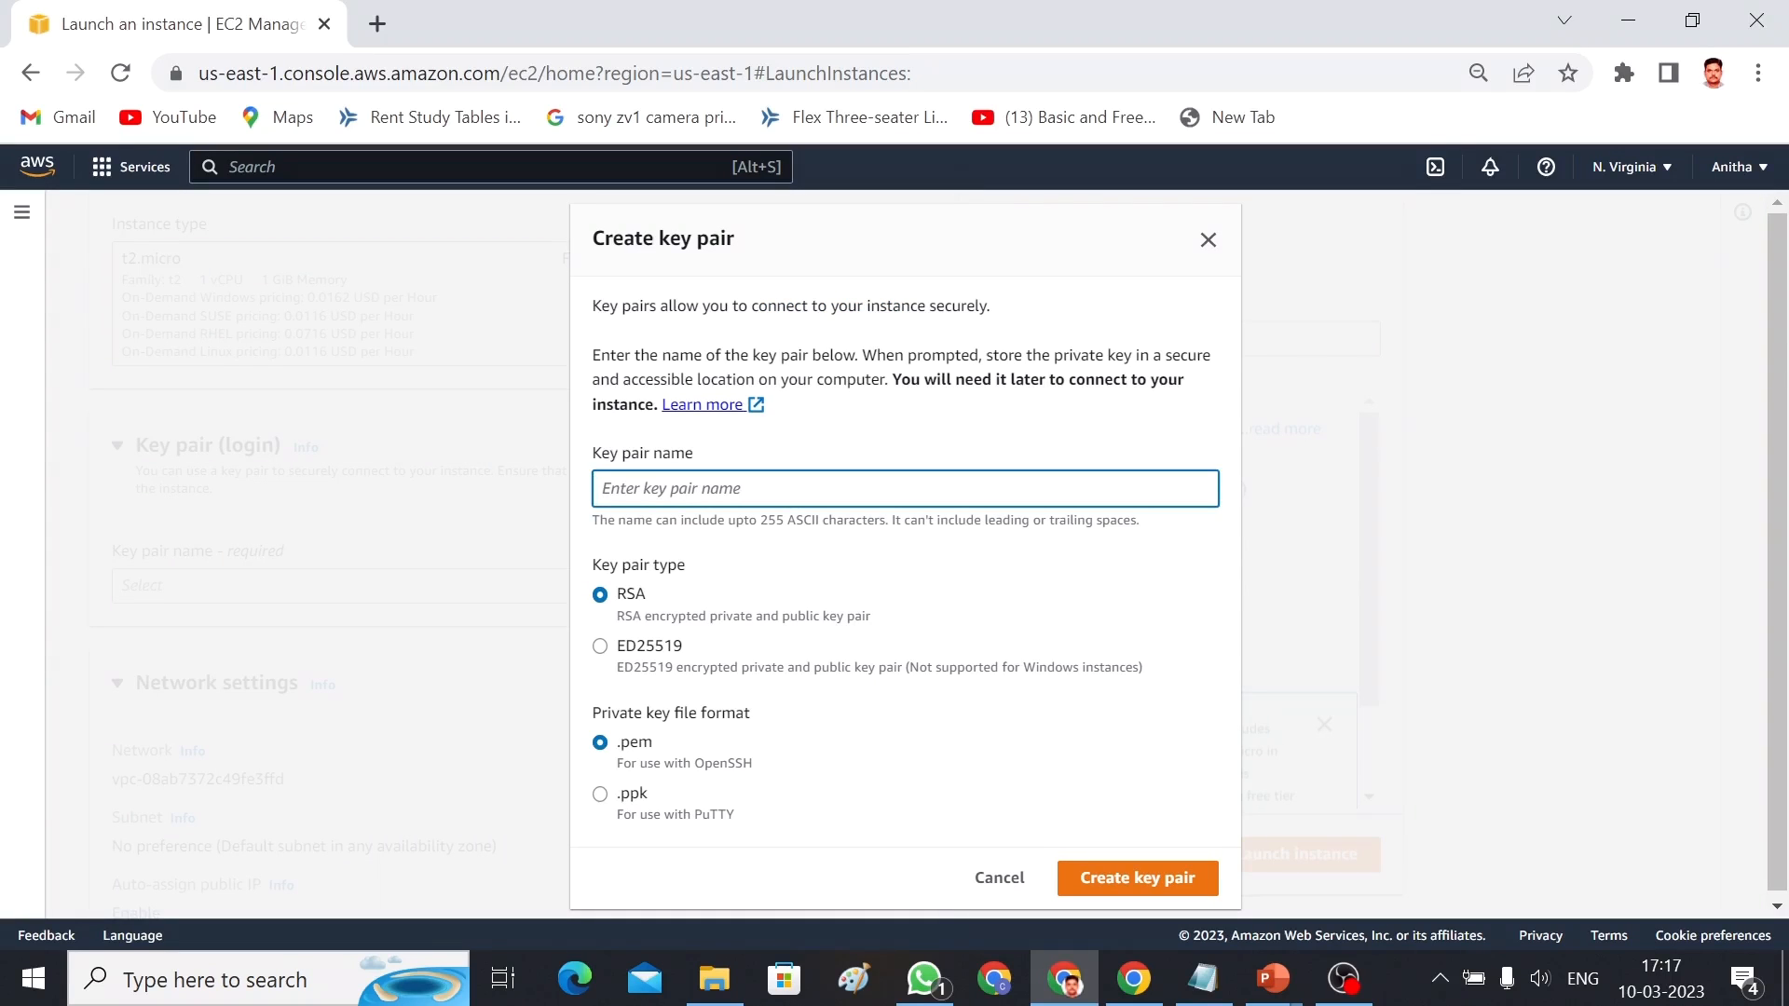
pyautogui.write('webserver')
pyautogui.click(600, 795)
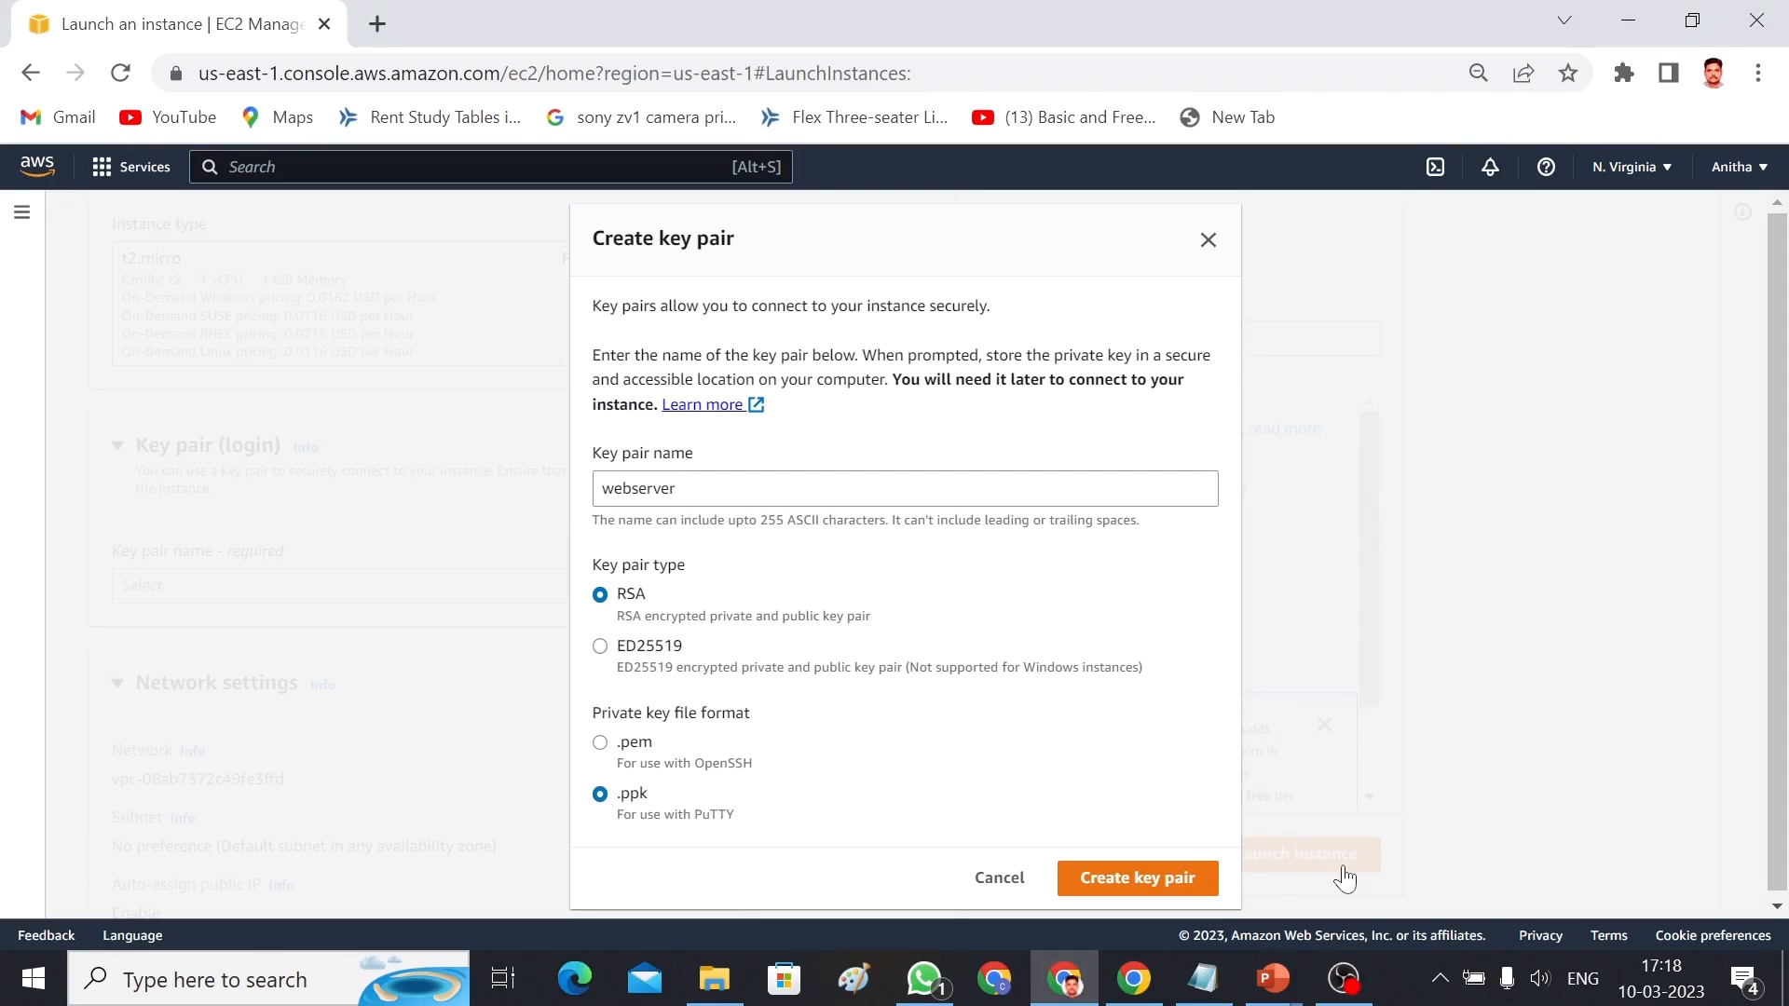
pyautogui.click(1128, 884)
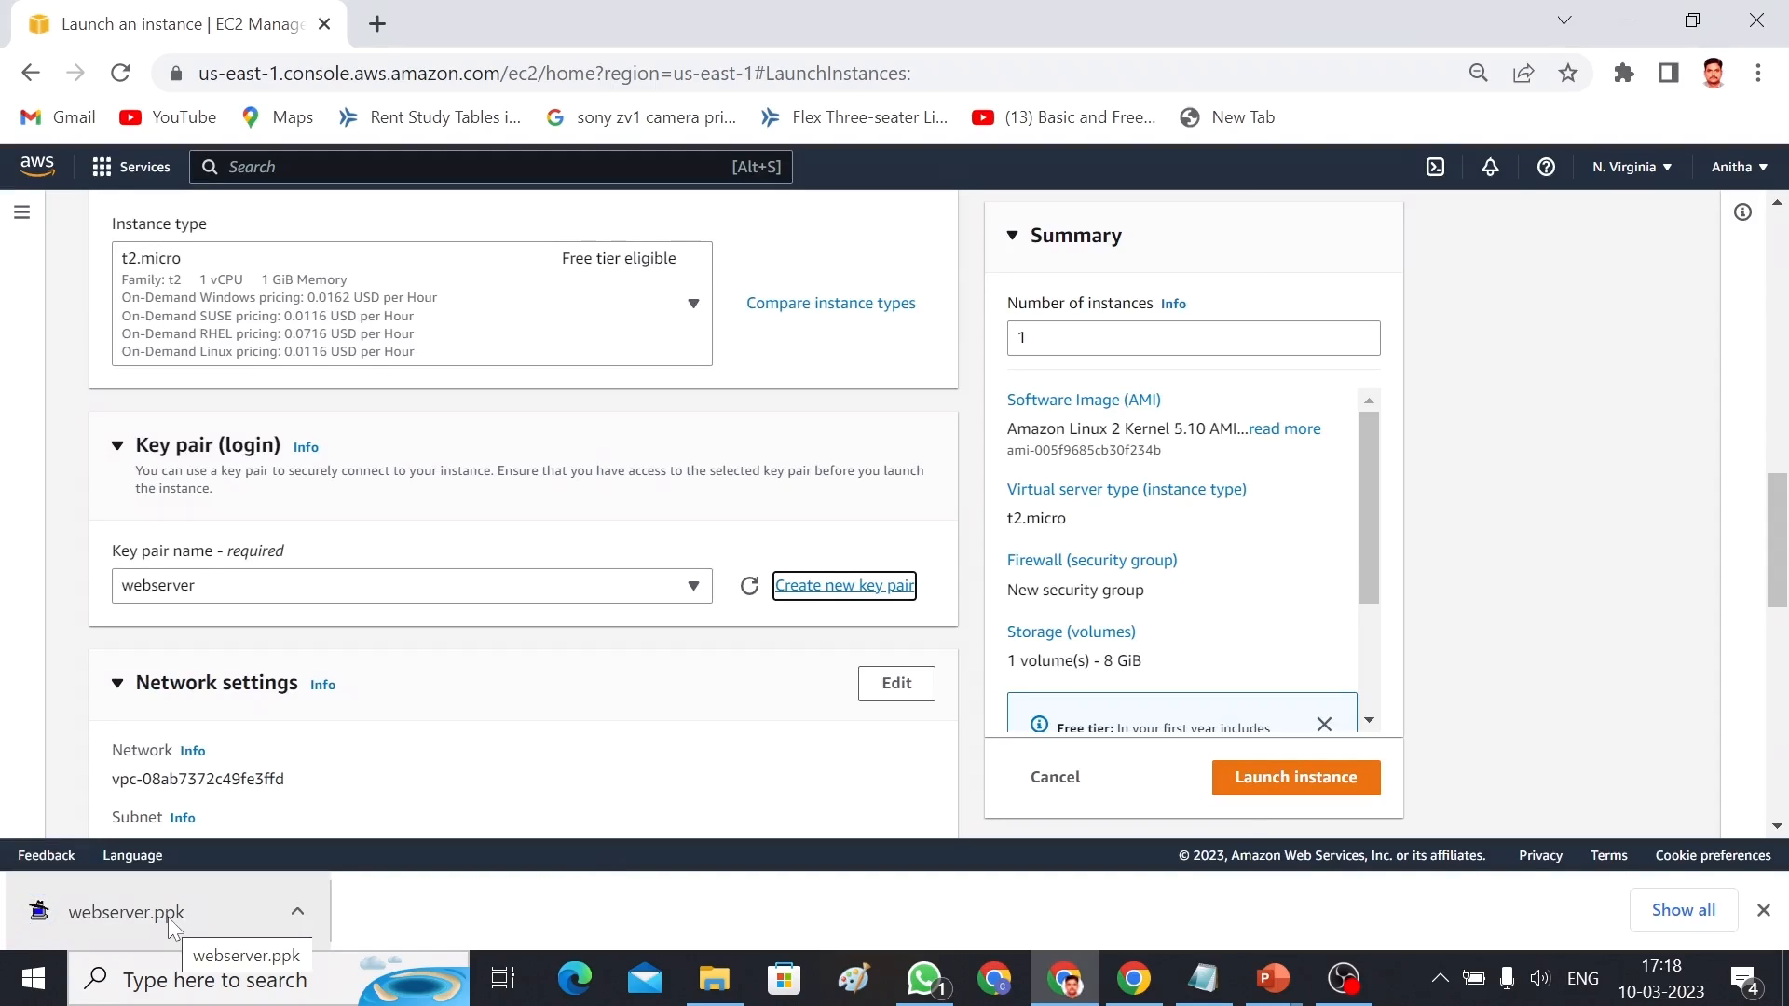
pyautogui.moveTo(1781, 519); pyautogui.dragTo(1785, 560)
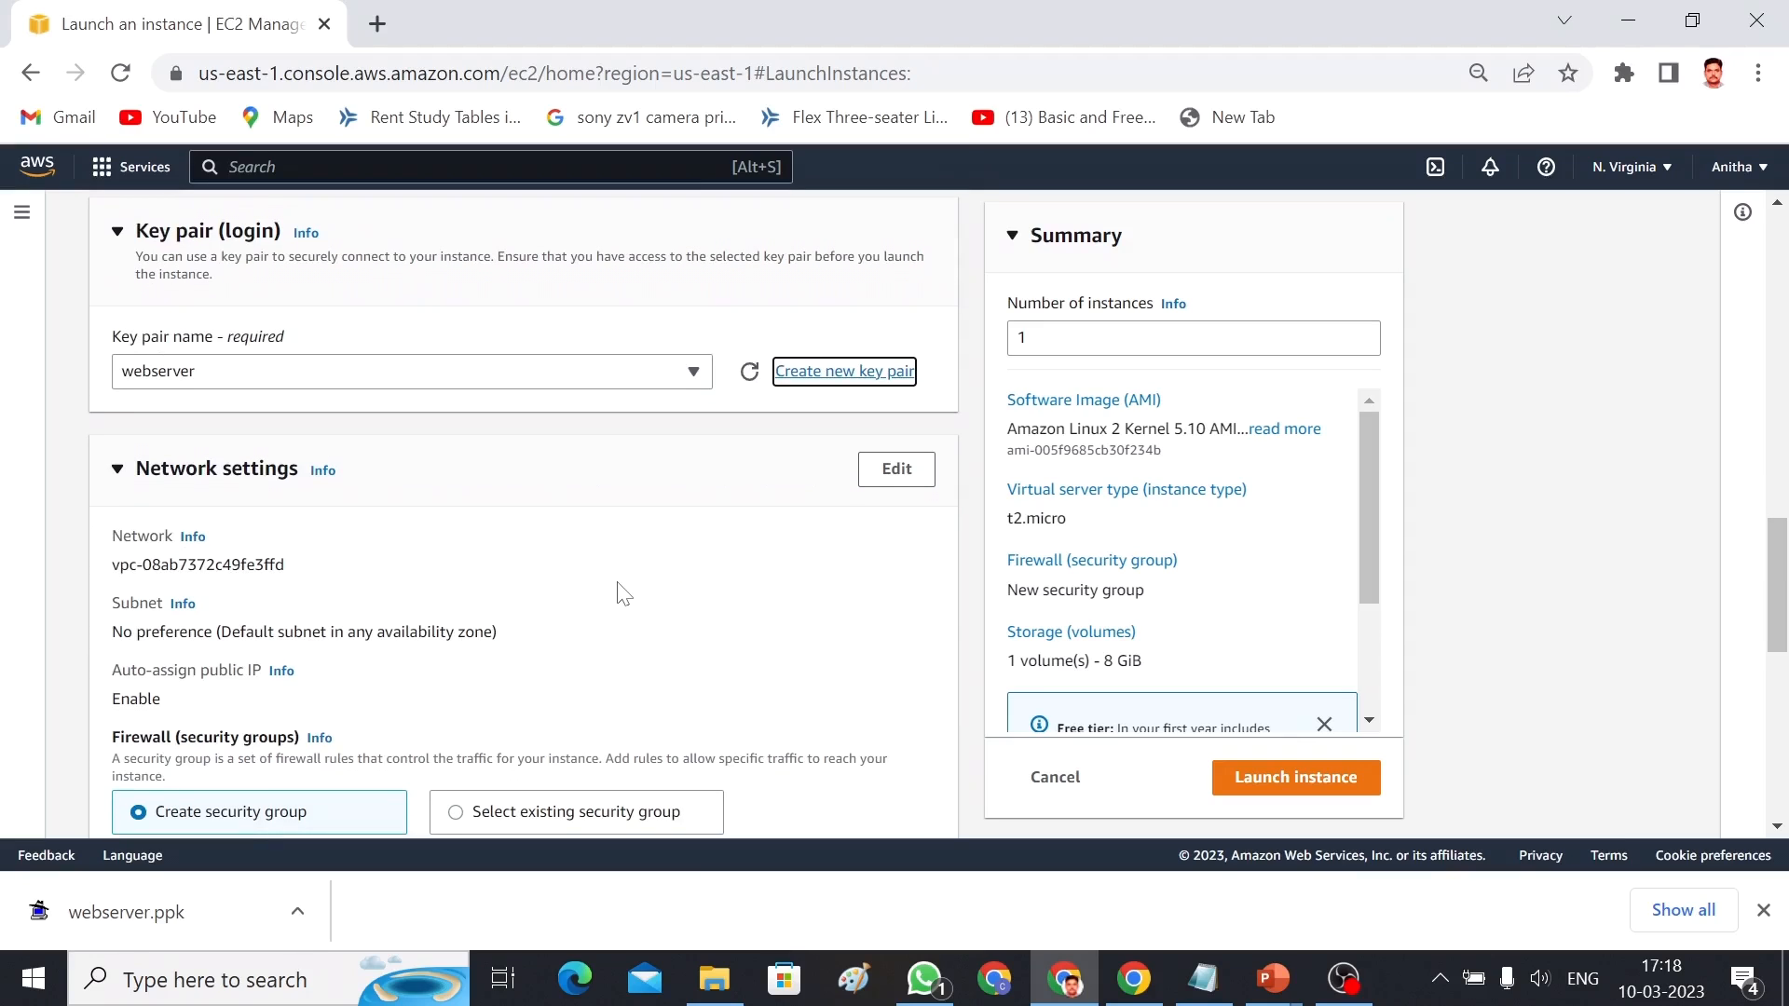
# Edit the network settings to use the default VPC with subnet-026fa6545d0dada33 in us-east-1b, keeping auto-assign public IP on Enable
pyautogui.click(908, 485)
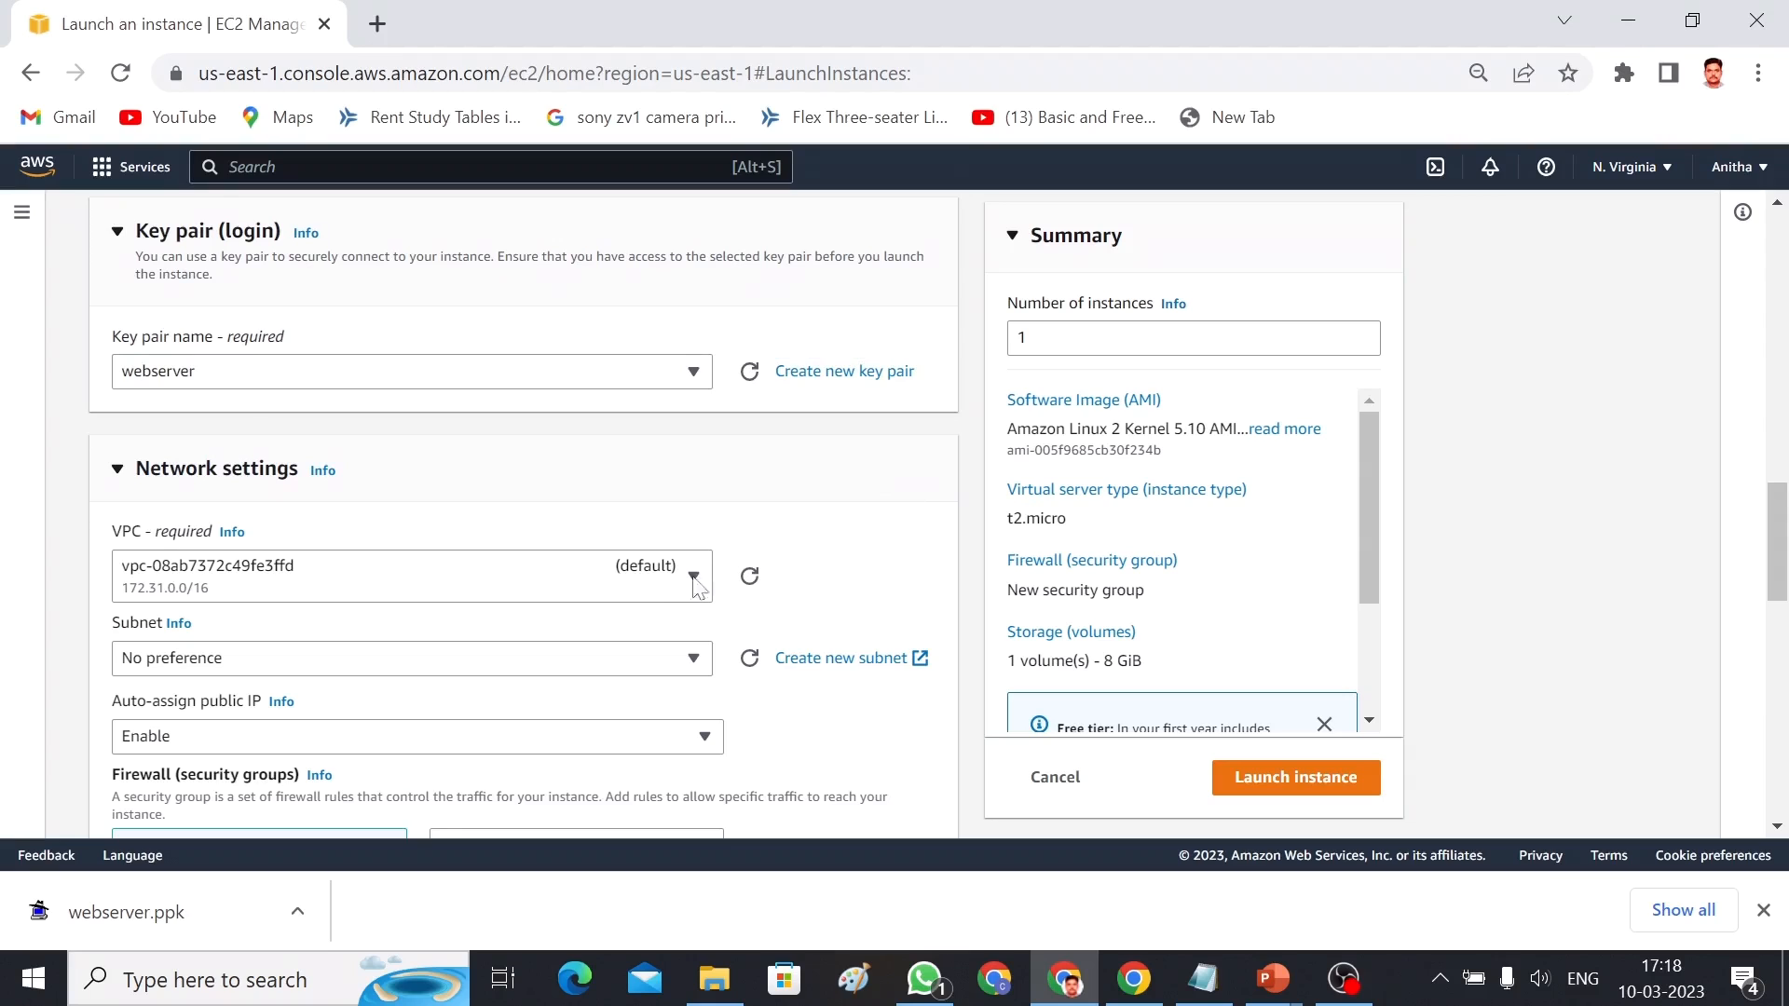
pyautogui.click(688, 587)
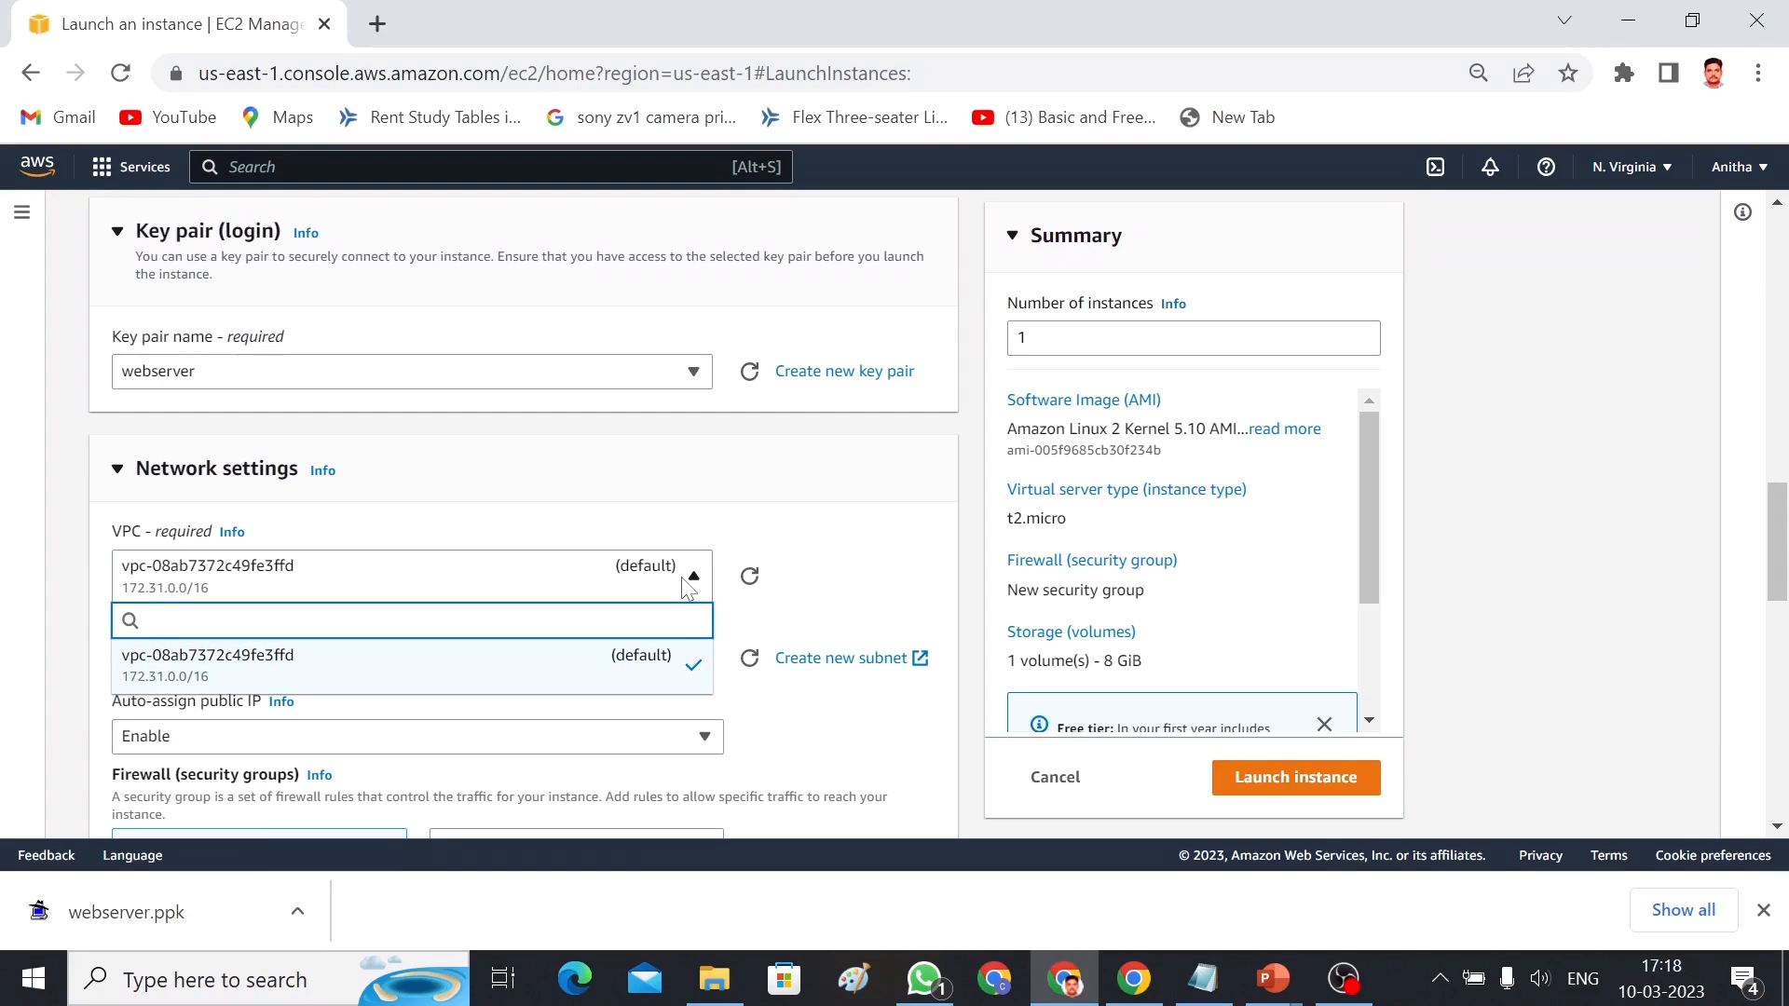
pyautogui.click(844, 505)
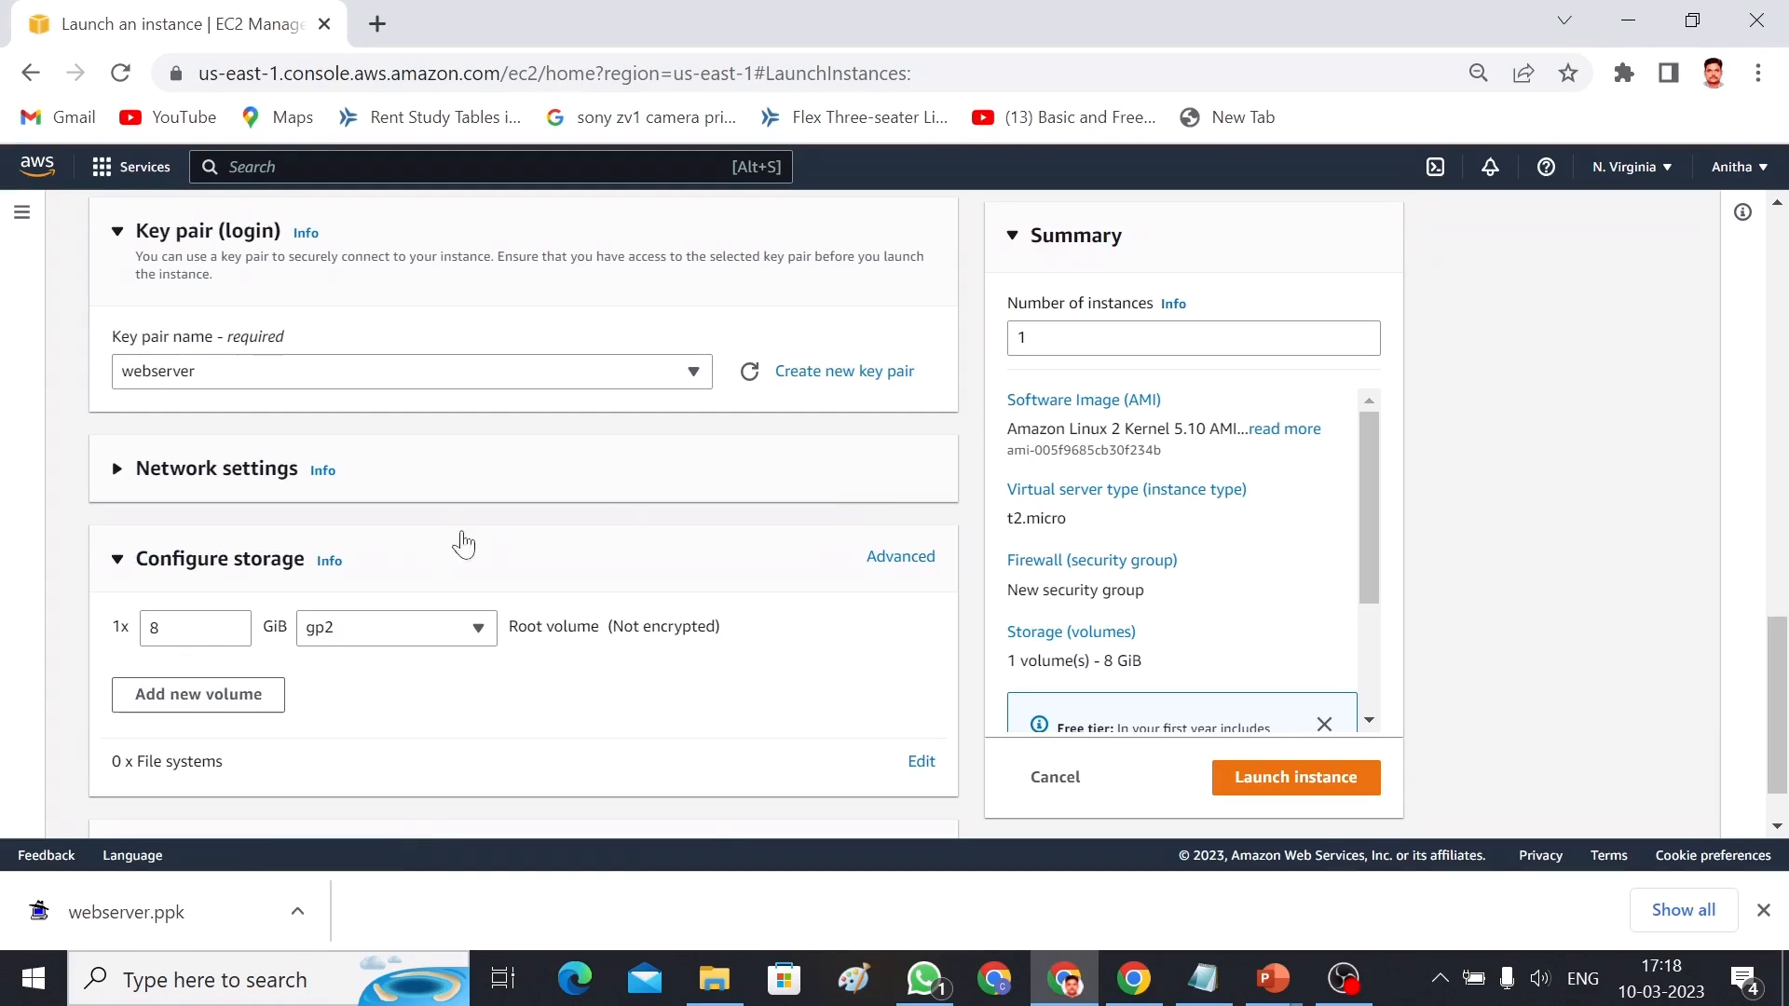
pyautogui.click(120, 472)
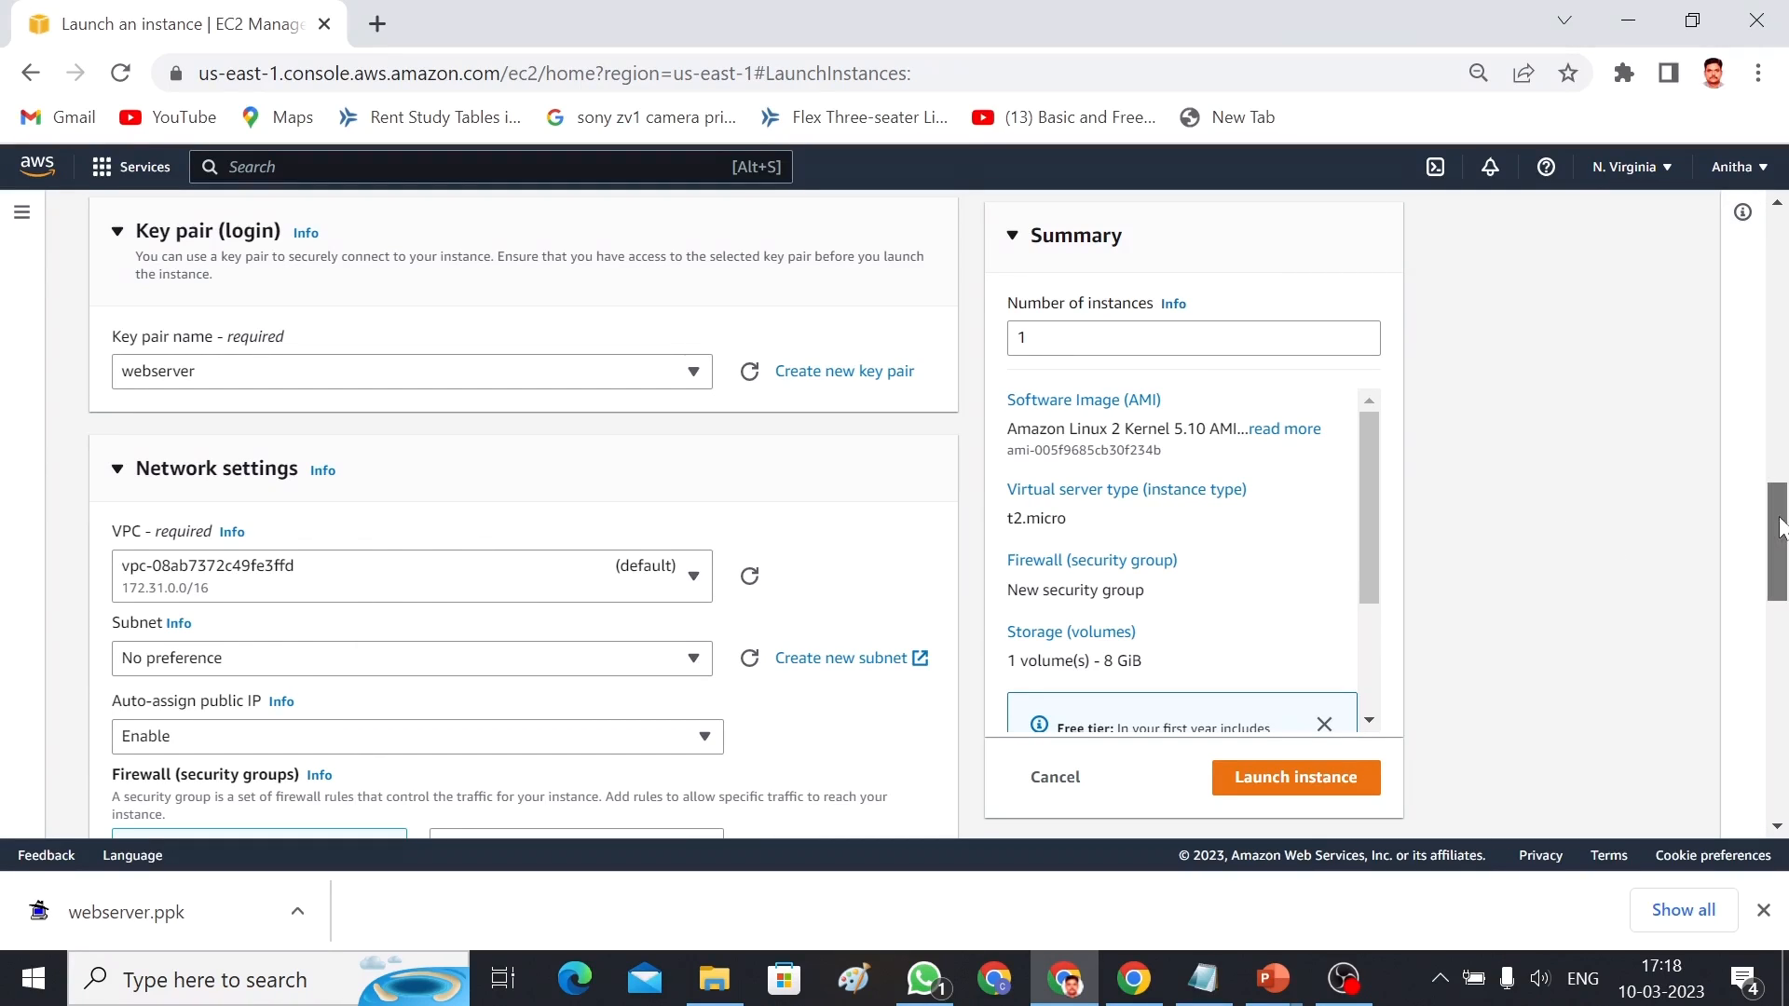
pyautogui.scroll(-3, 1780, 528)
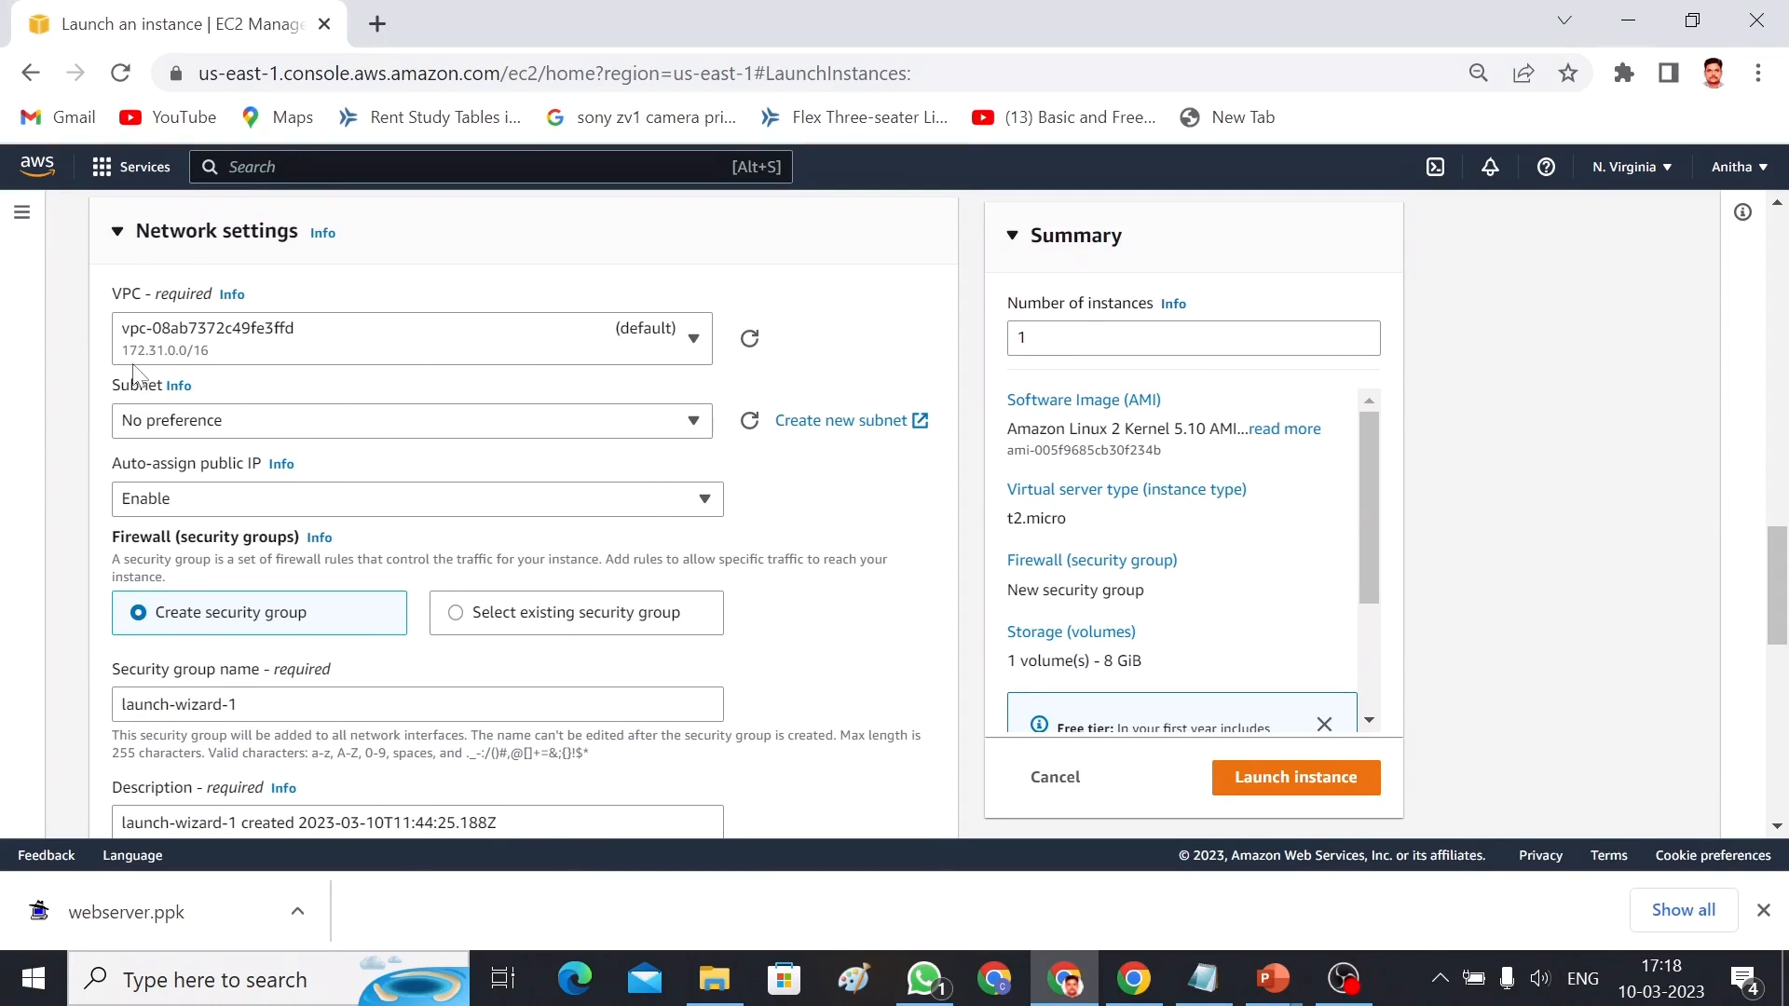
pyautogui.click(501, 434)
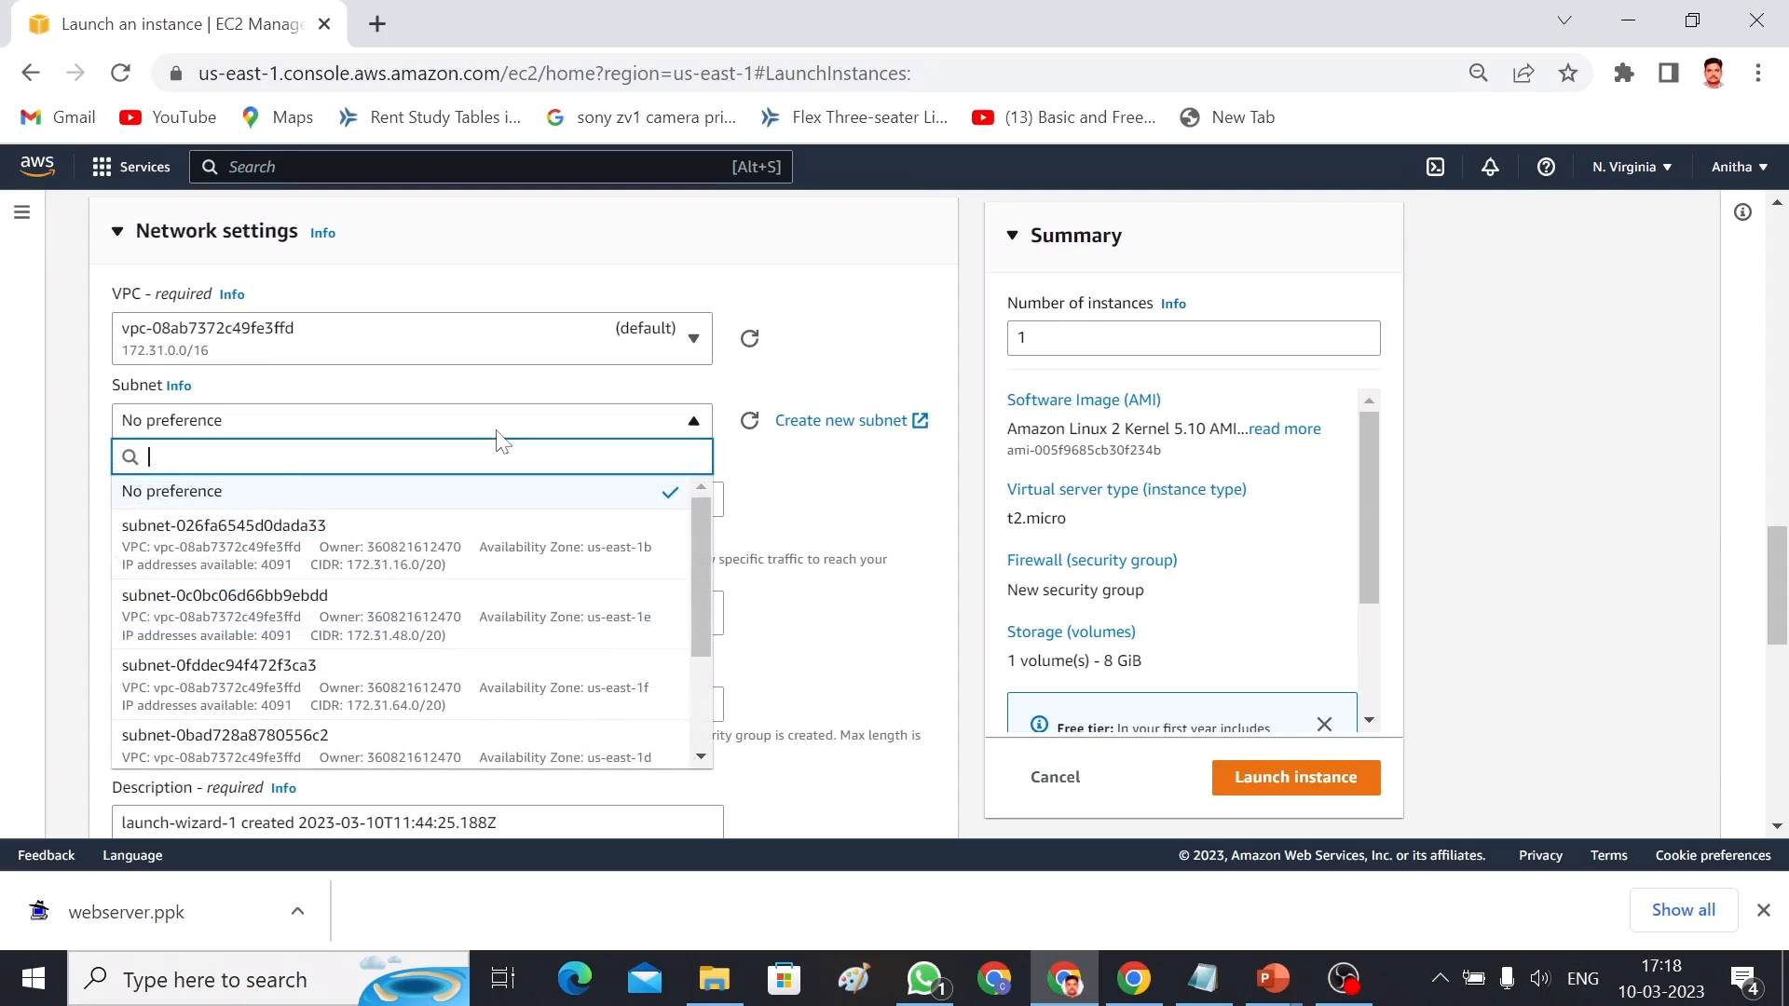
pyautogui.click(471, 553)
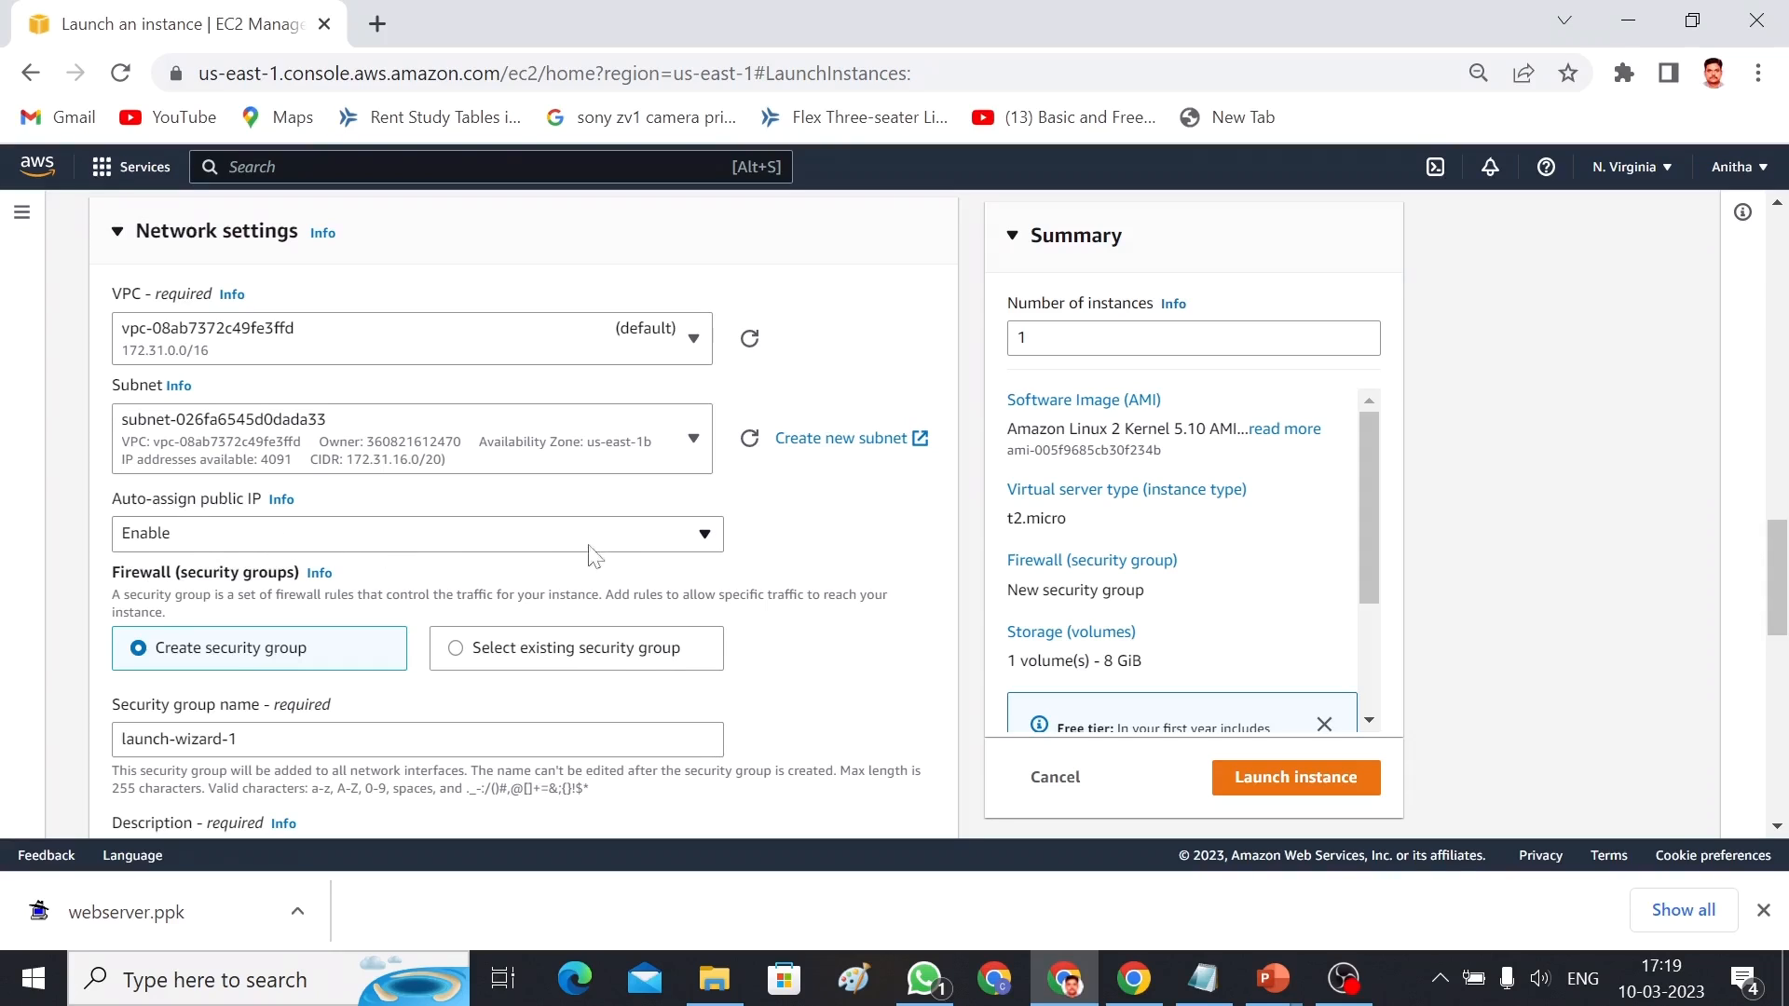
pyautogui.click(632, 531)
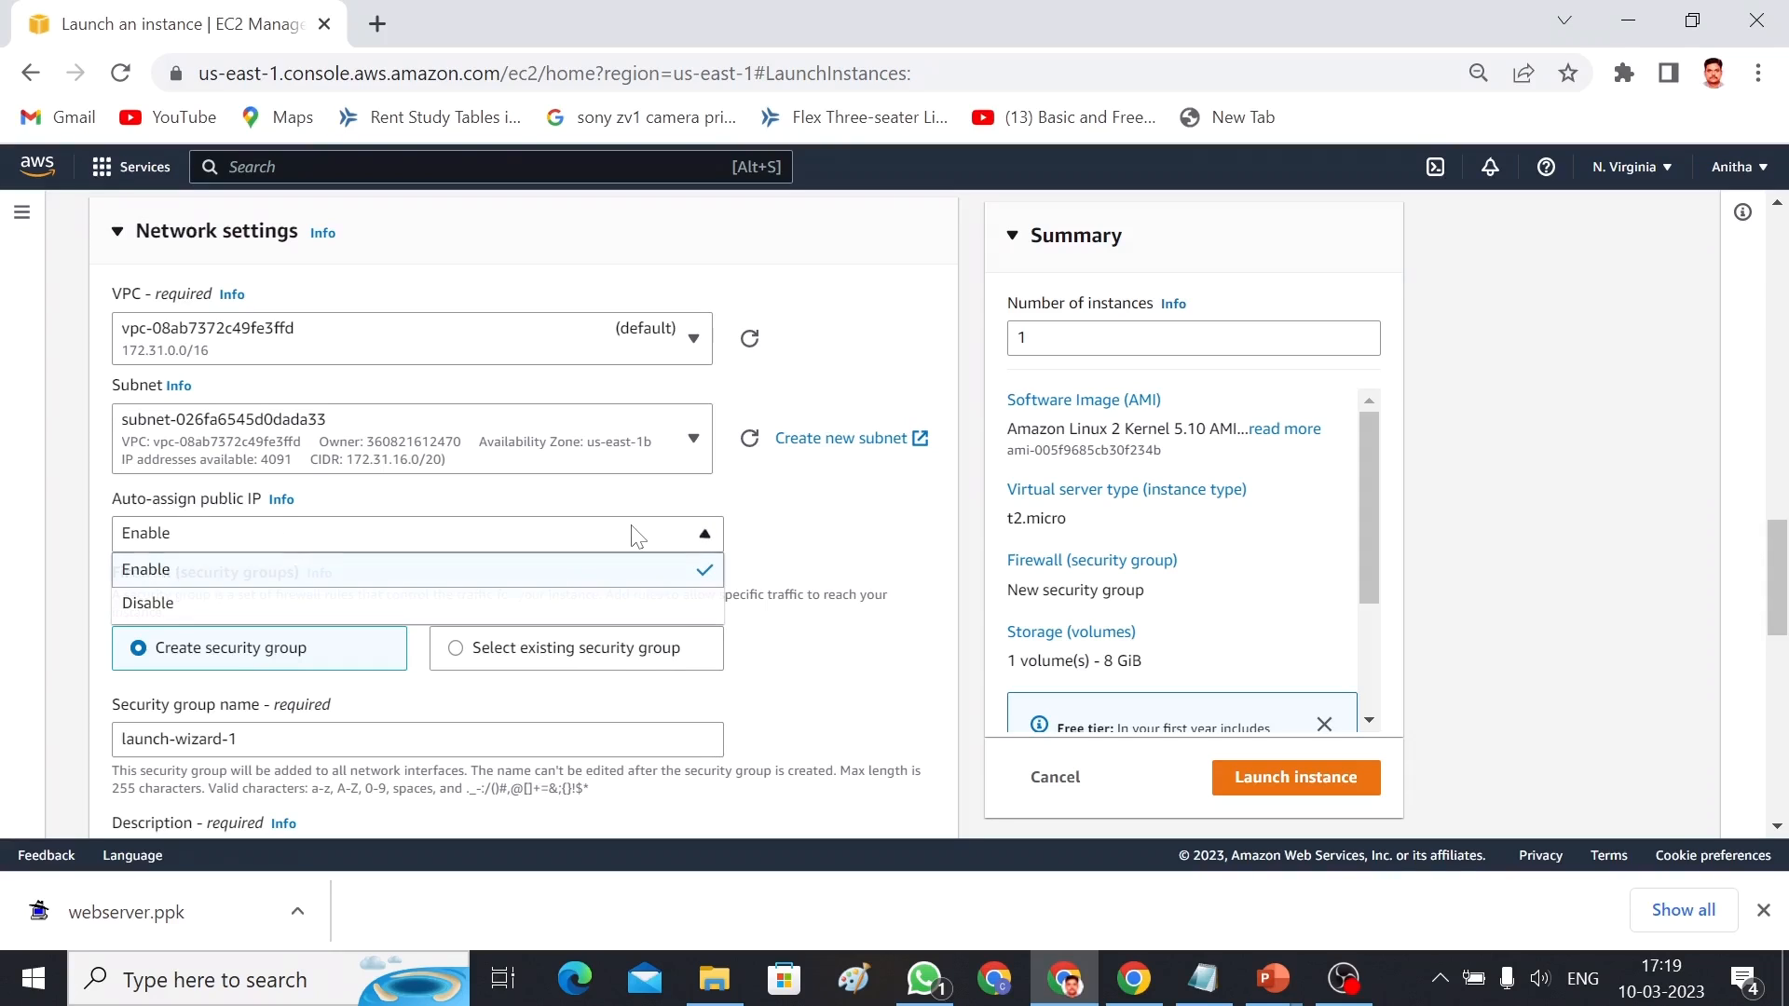
pyautogui.click(820, 517)
# Name the new security group webserver-sg and replace launch-wizard-1 with the same name in its description
pyautogui.moveTo(1780, 587); pyautogui.dragTo(1780, 621)
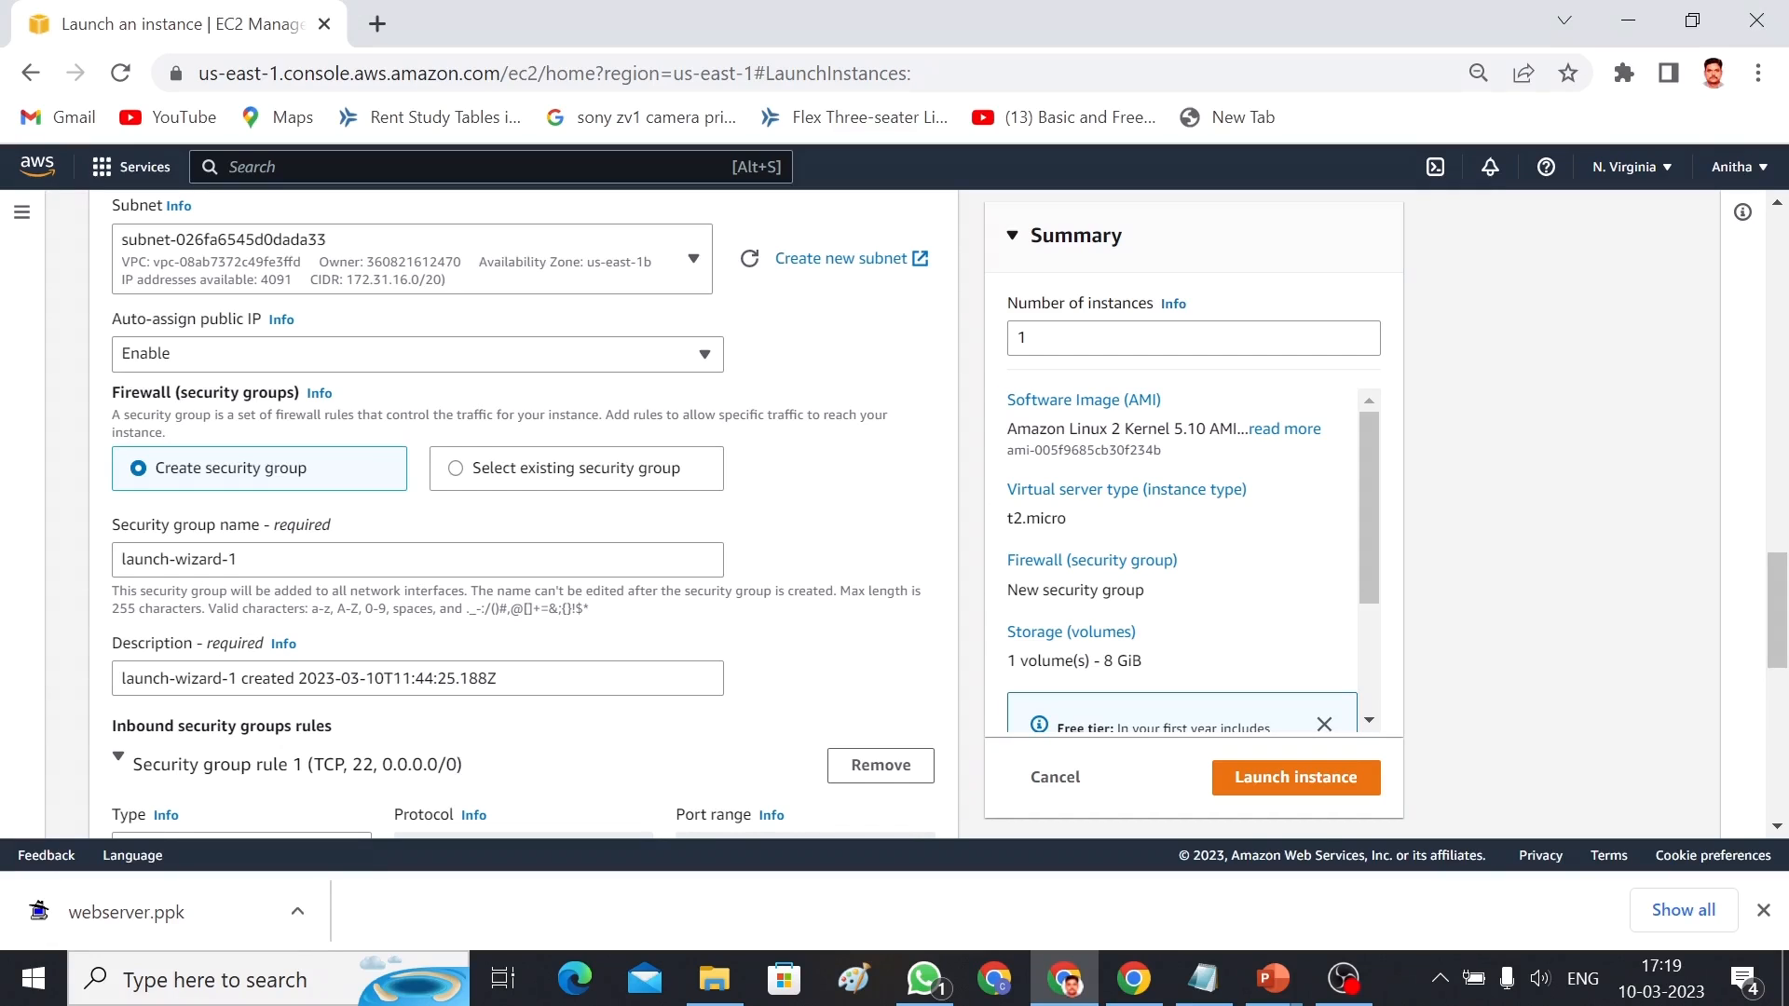
pyautogui.moveTo(267, 554); pyautogui.dragTo(74, 547)
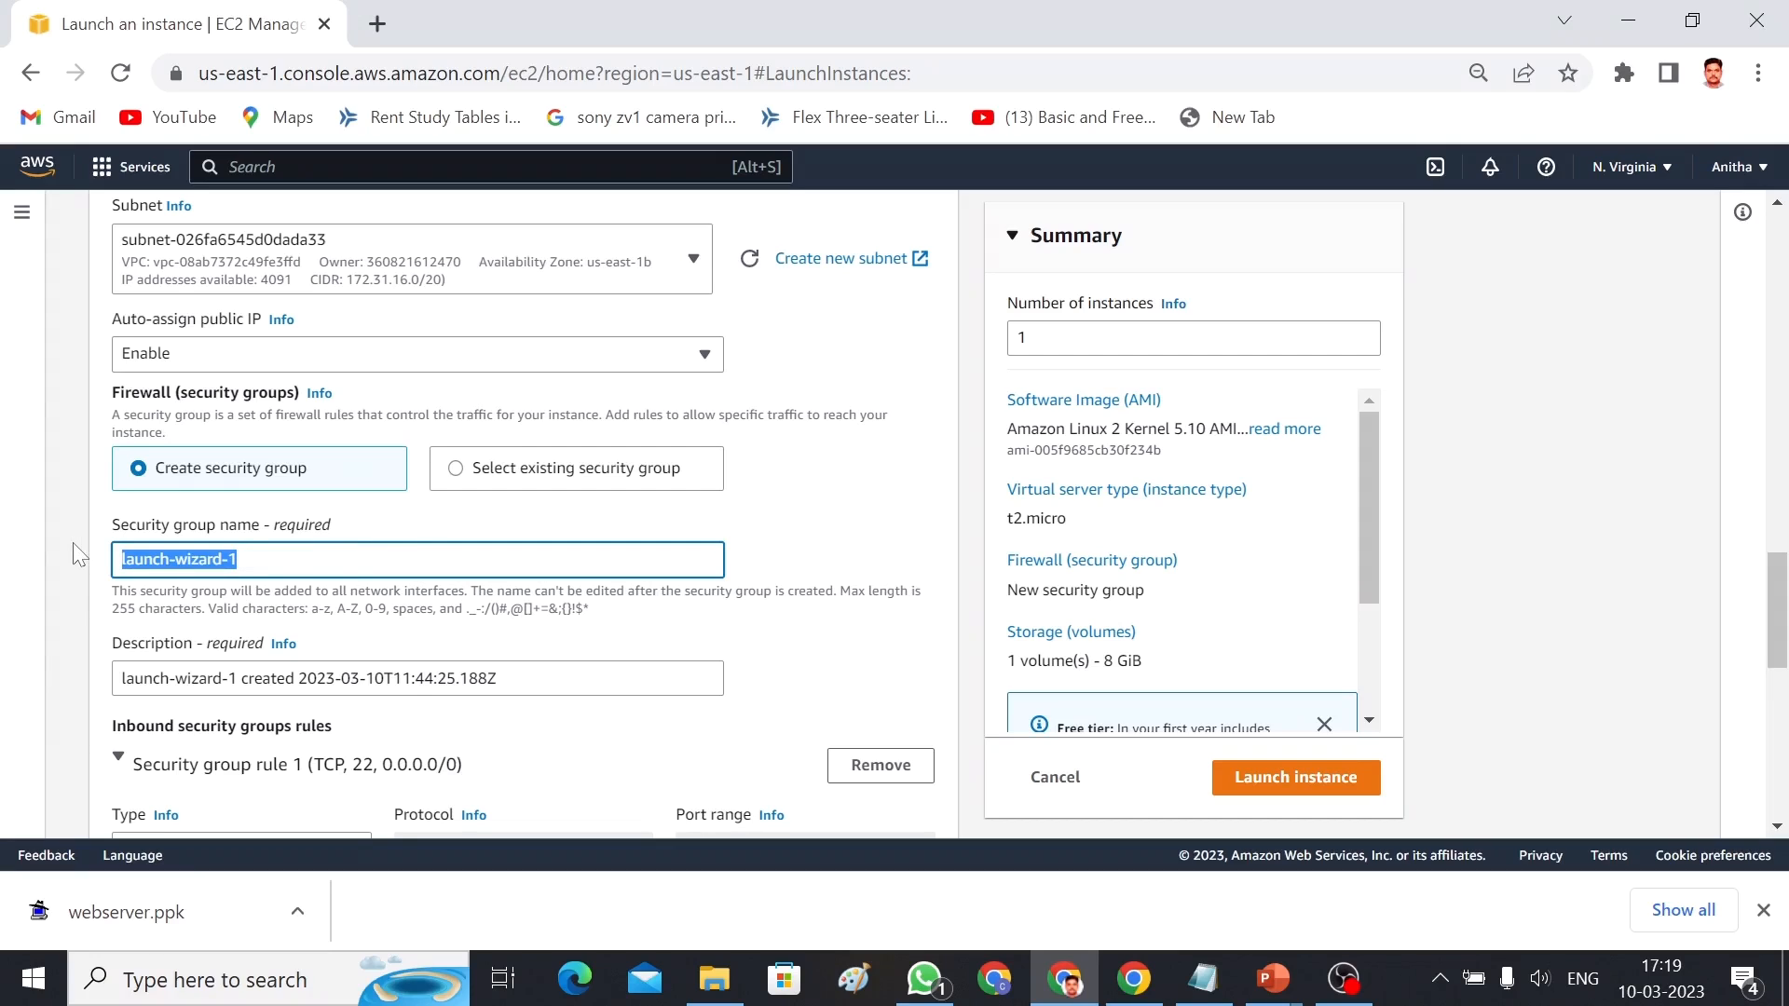
pyautogui.write('web')
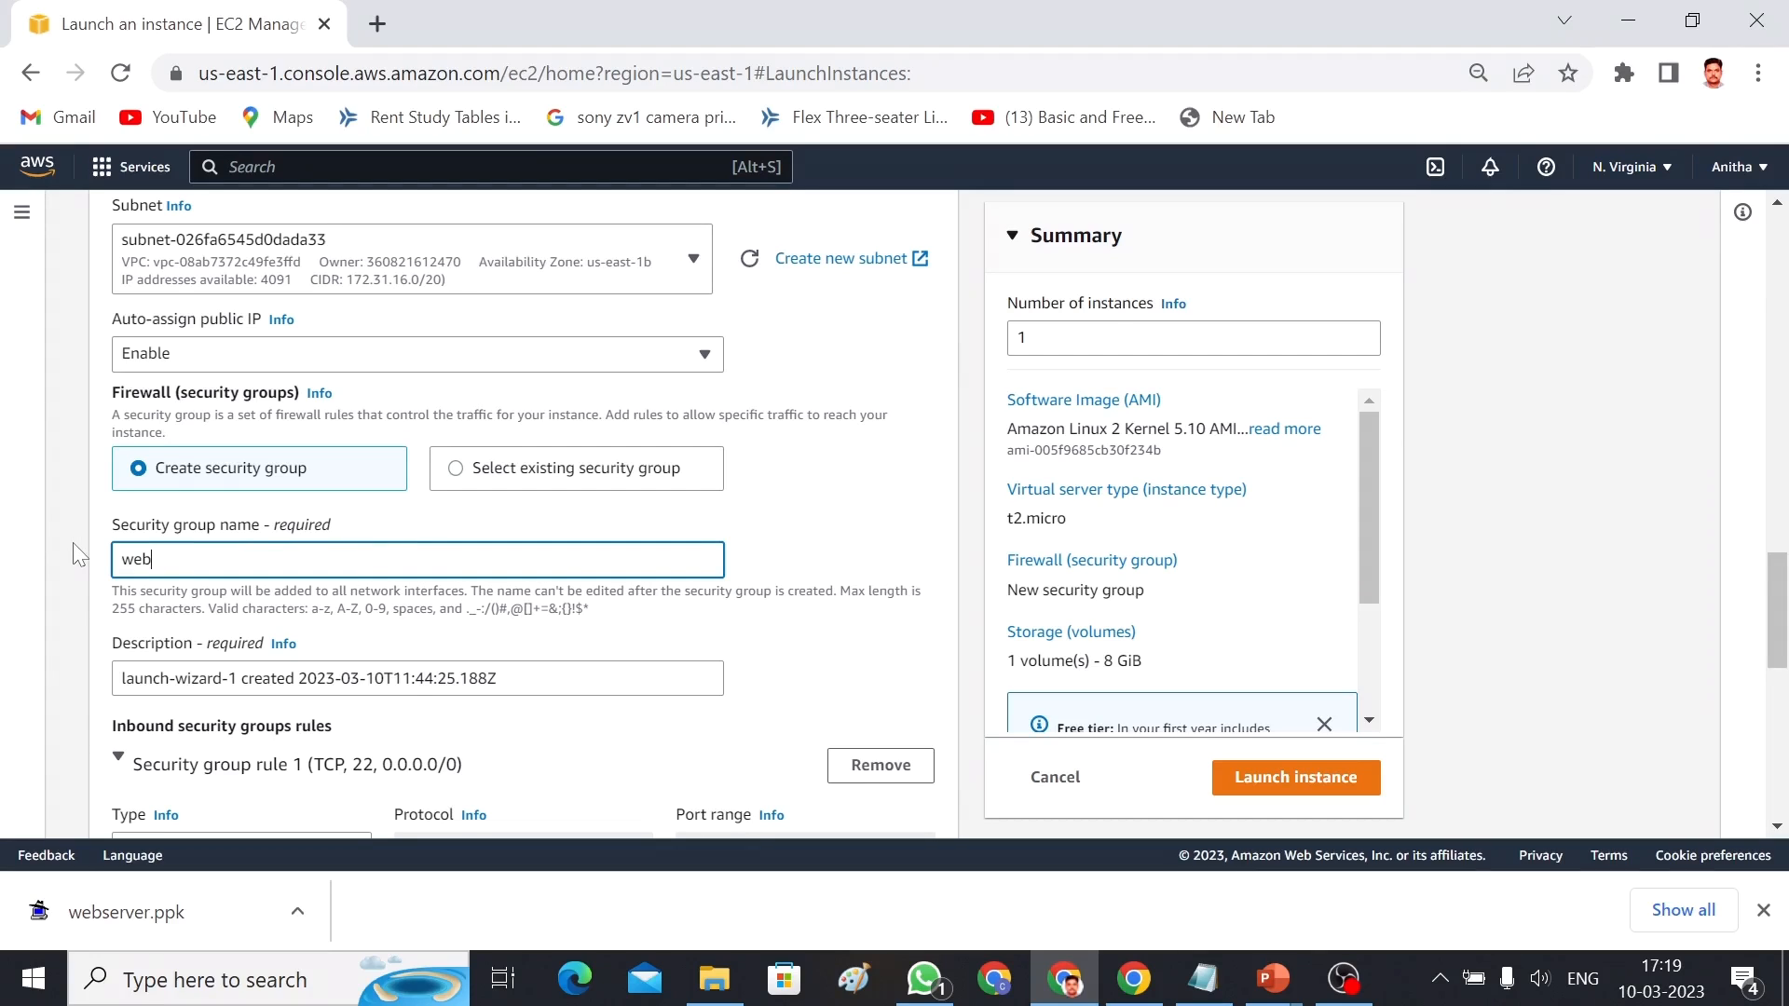
pyautogui.write('server-sg')
pyautogui.moveTo(216, 559); pyautogui.dragTo(78, 573)
pyautogui.hotkey('ctrl', 'c')
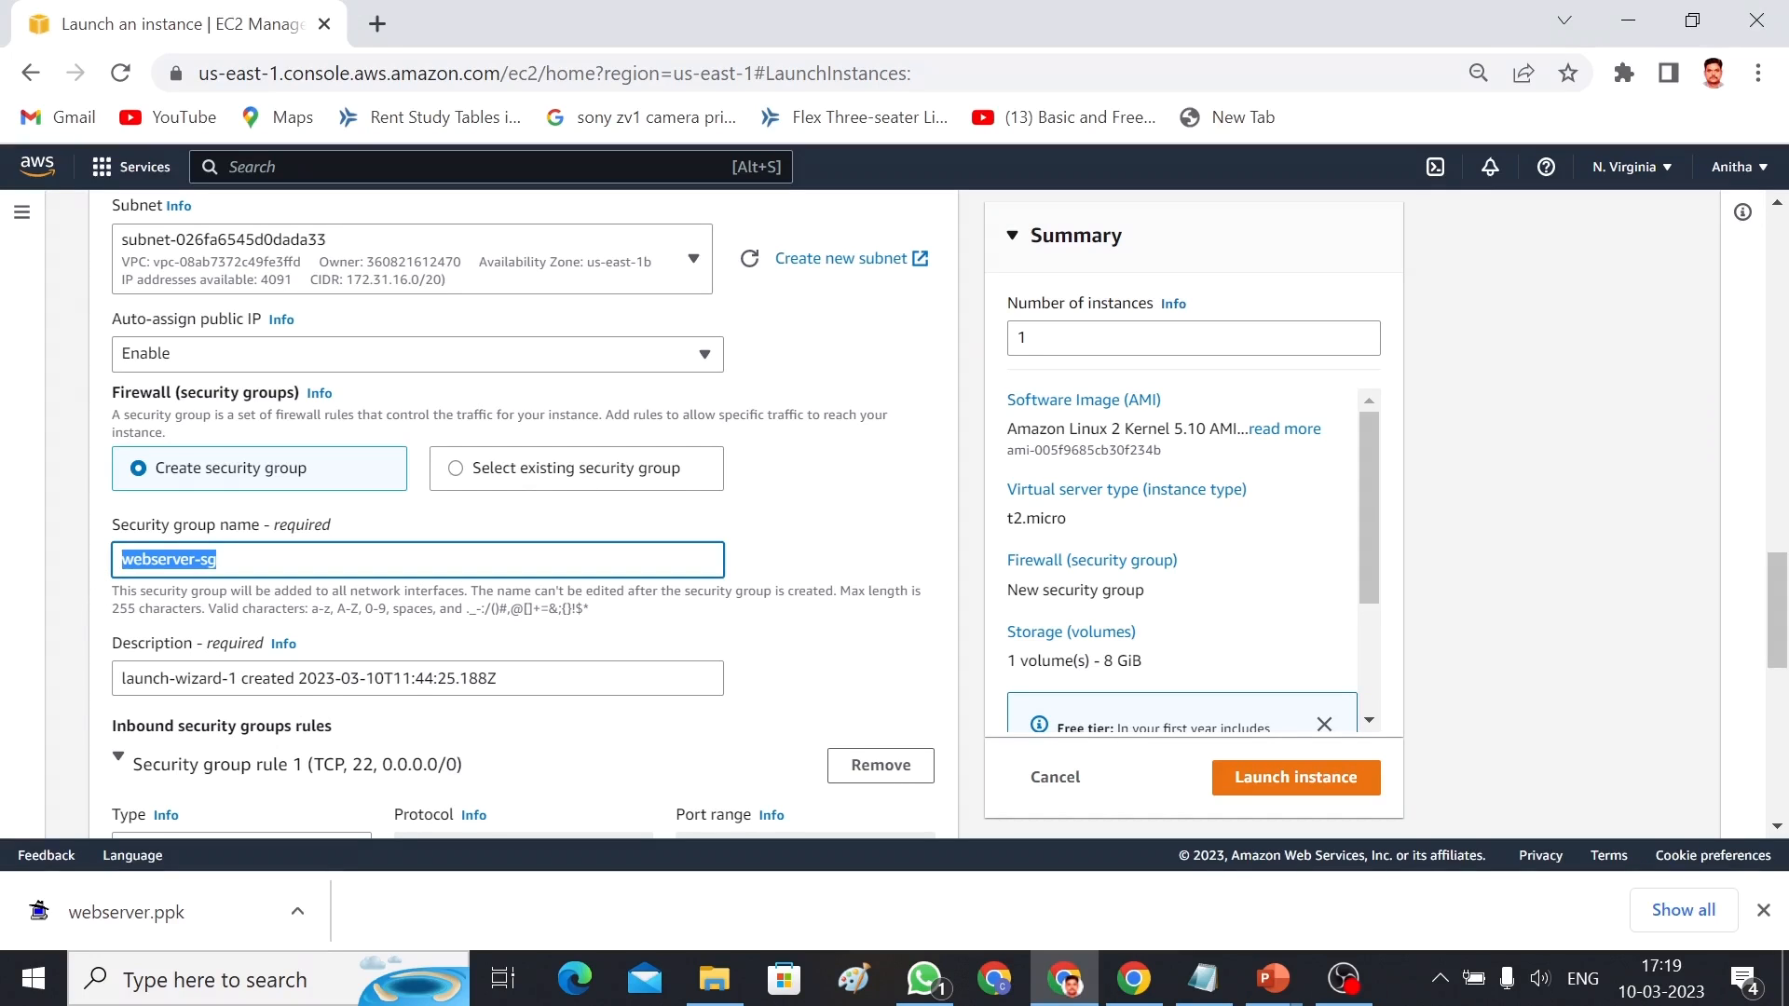
pyautogui.moveTo(237, 679); pyautogui.dragTo(88, 688)
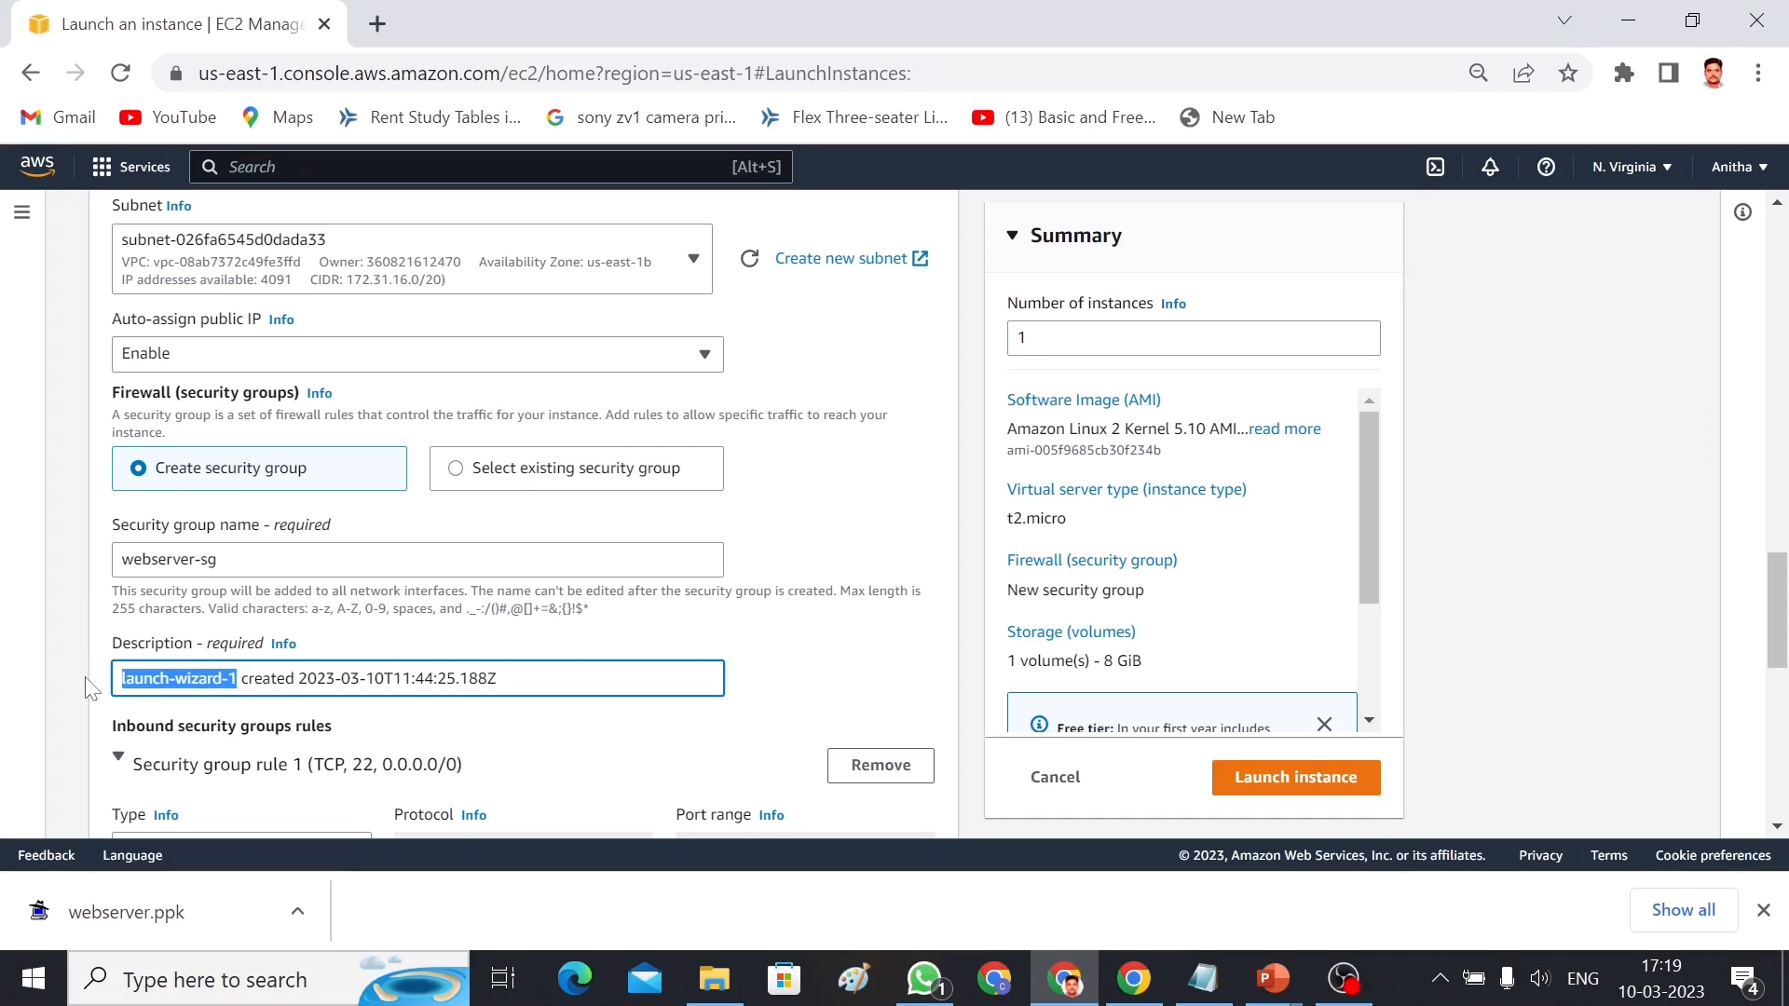
pyautogui.hotkey('ctrl', 'v')
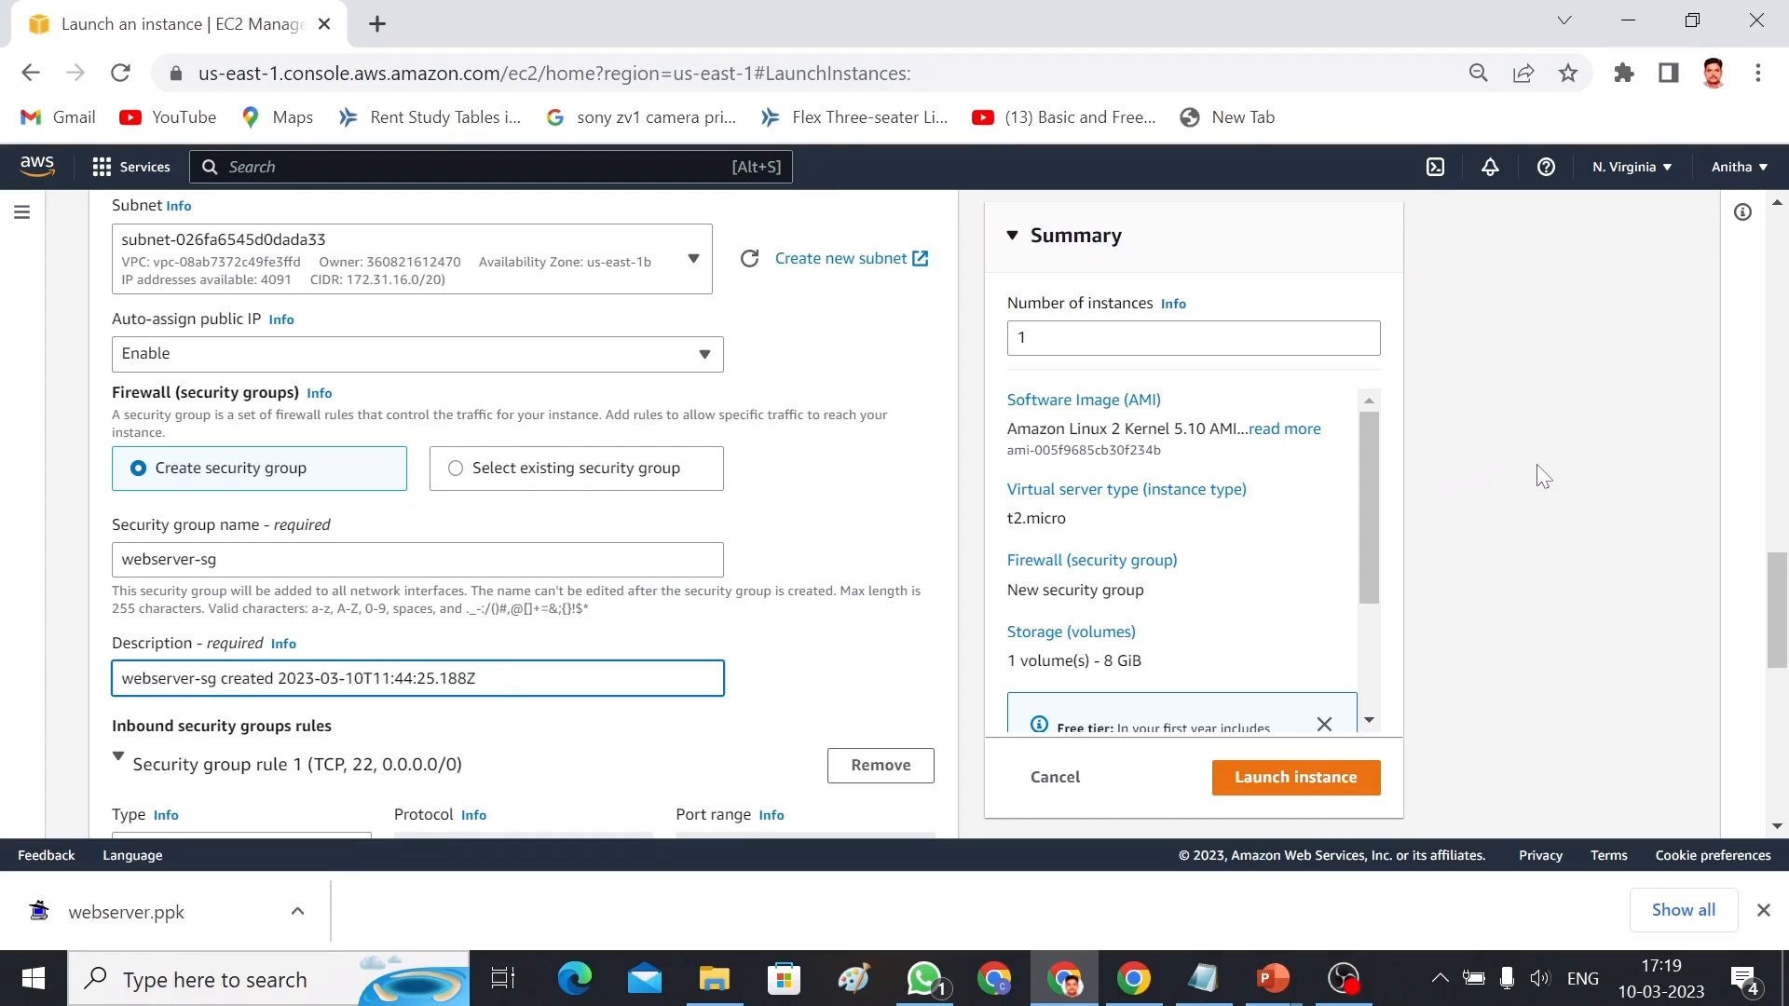
# Look through the available types for the first inbound security group rule and keep ssh
pyautogui.scroll(-3, 1781, 582)
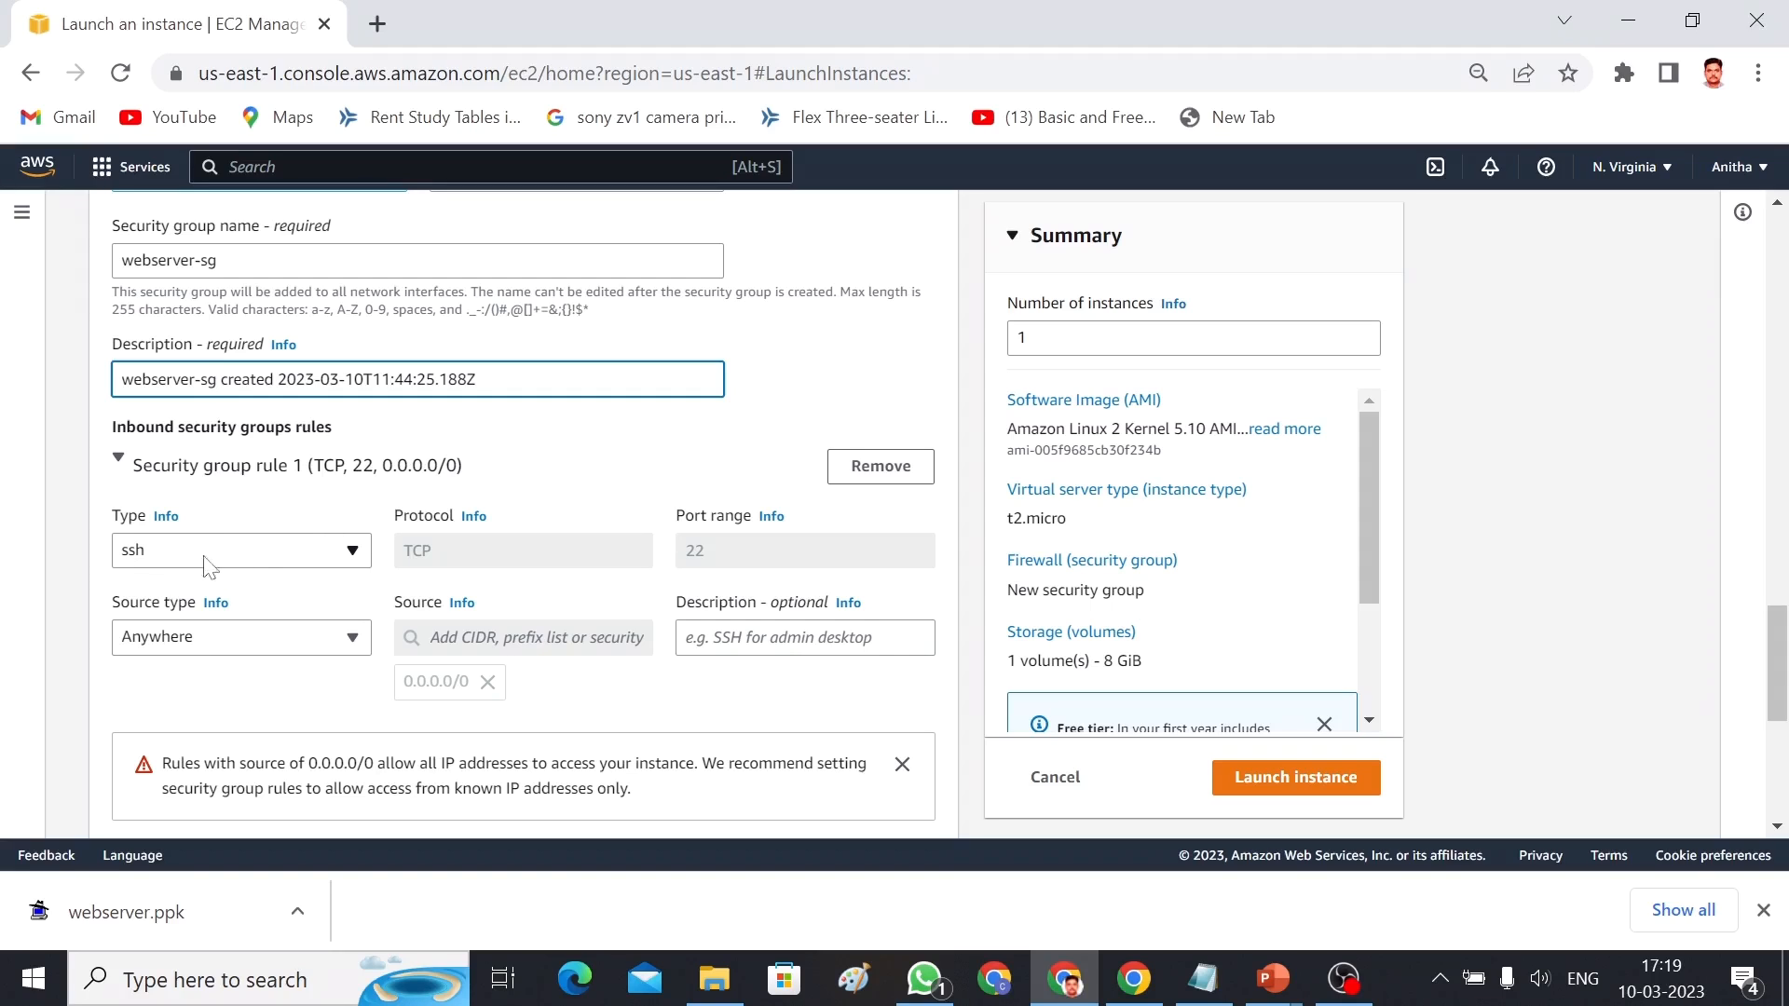
pyautogui.click(342, 554)
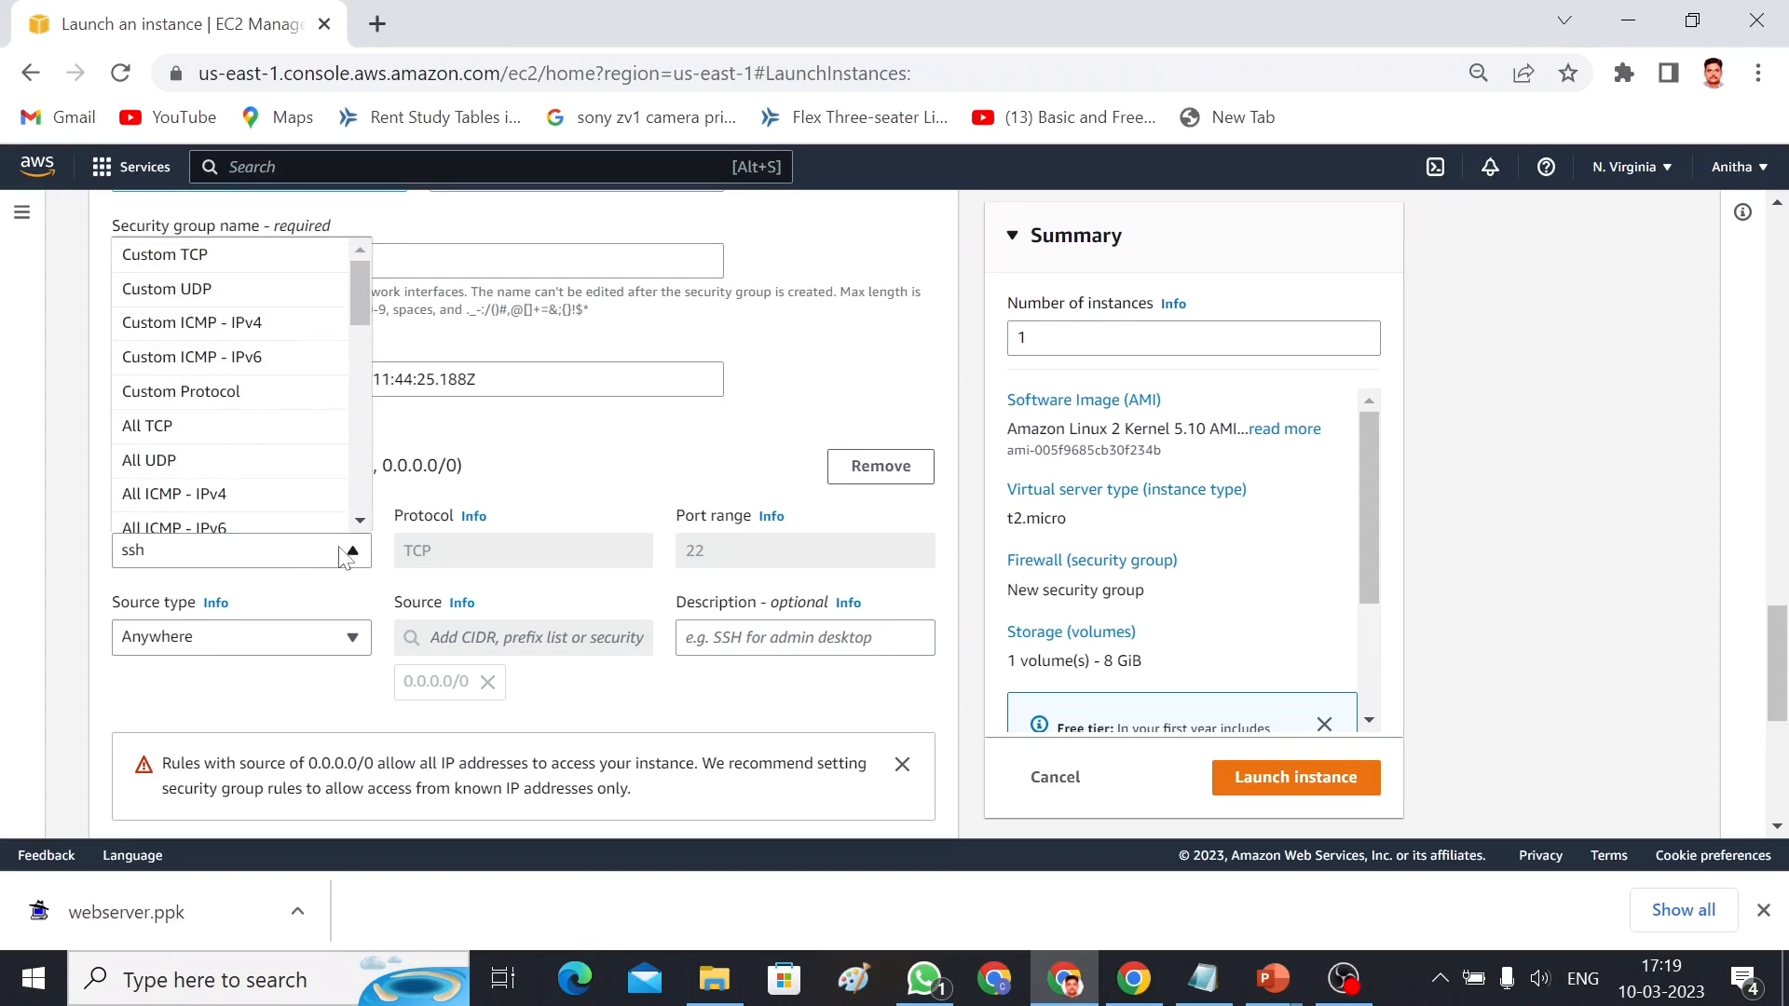
pyautogui.moveTo(362, 304); pyautogui.dragTo(371, 351)
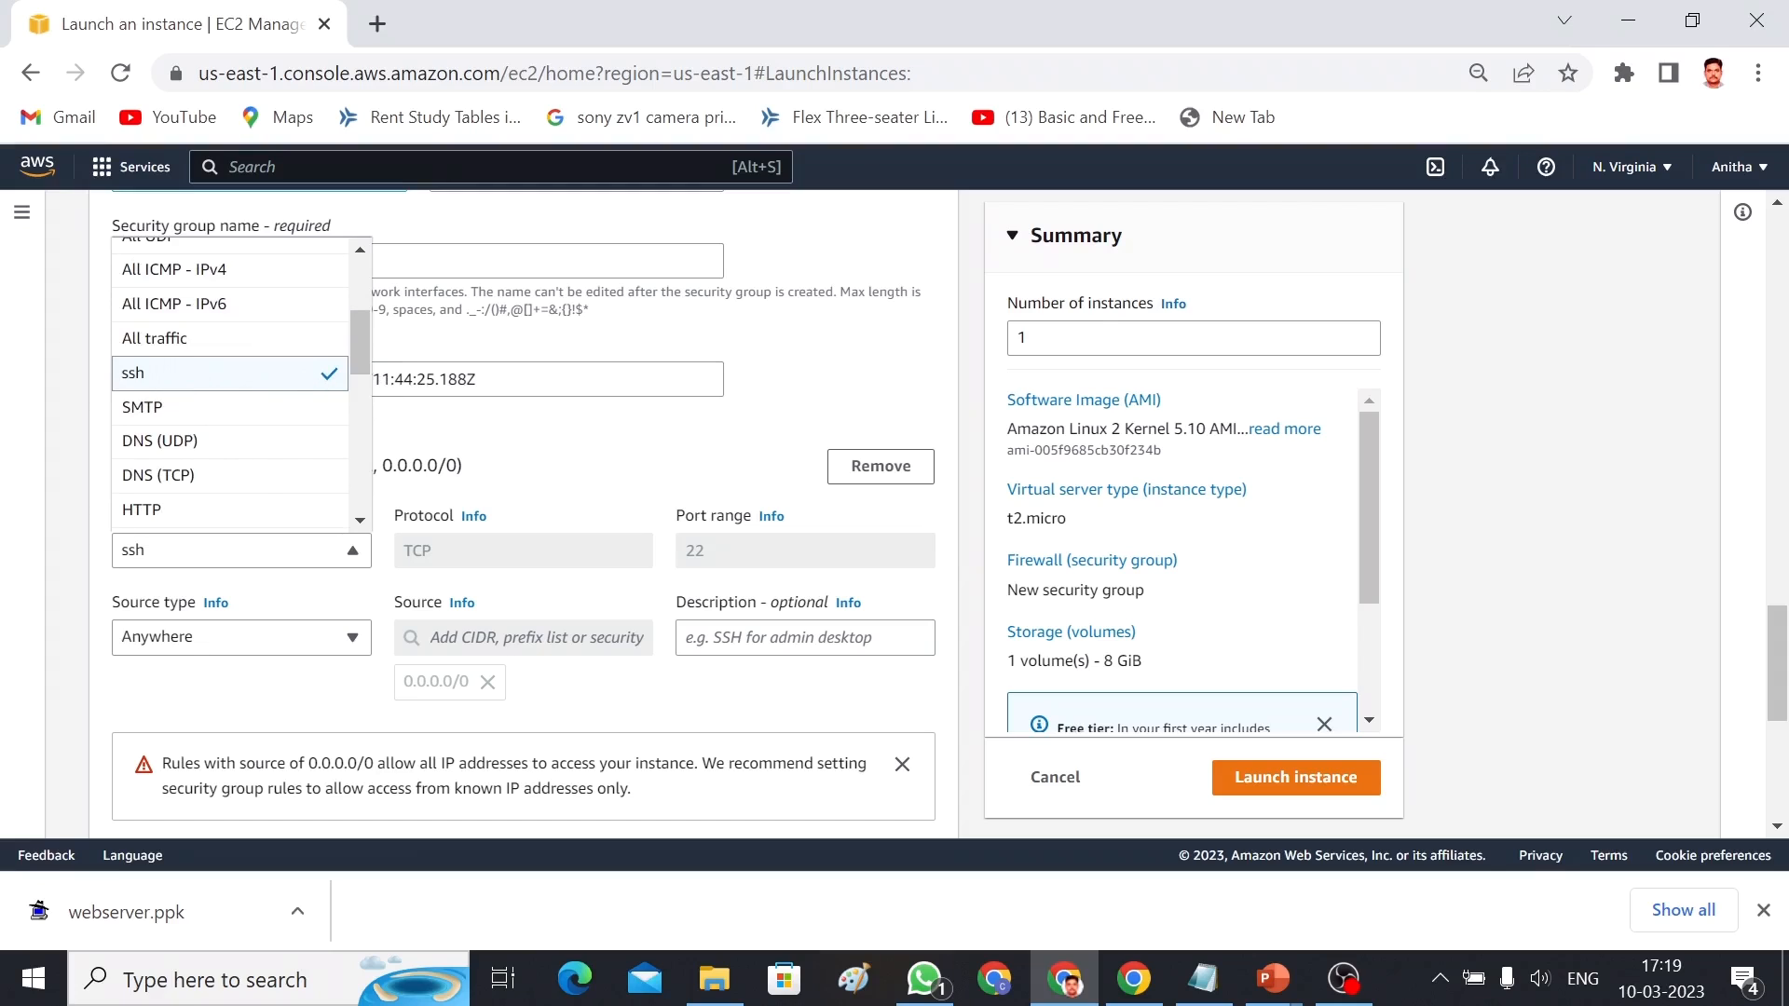
pyautogui.click(815, 410)
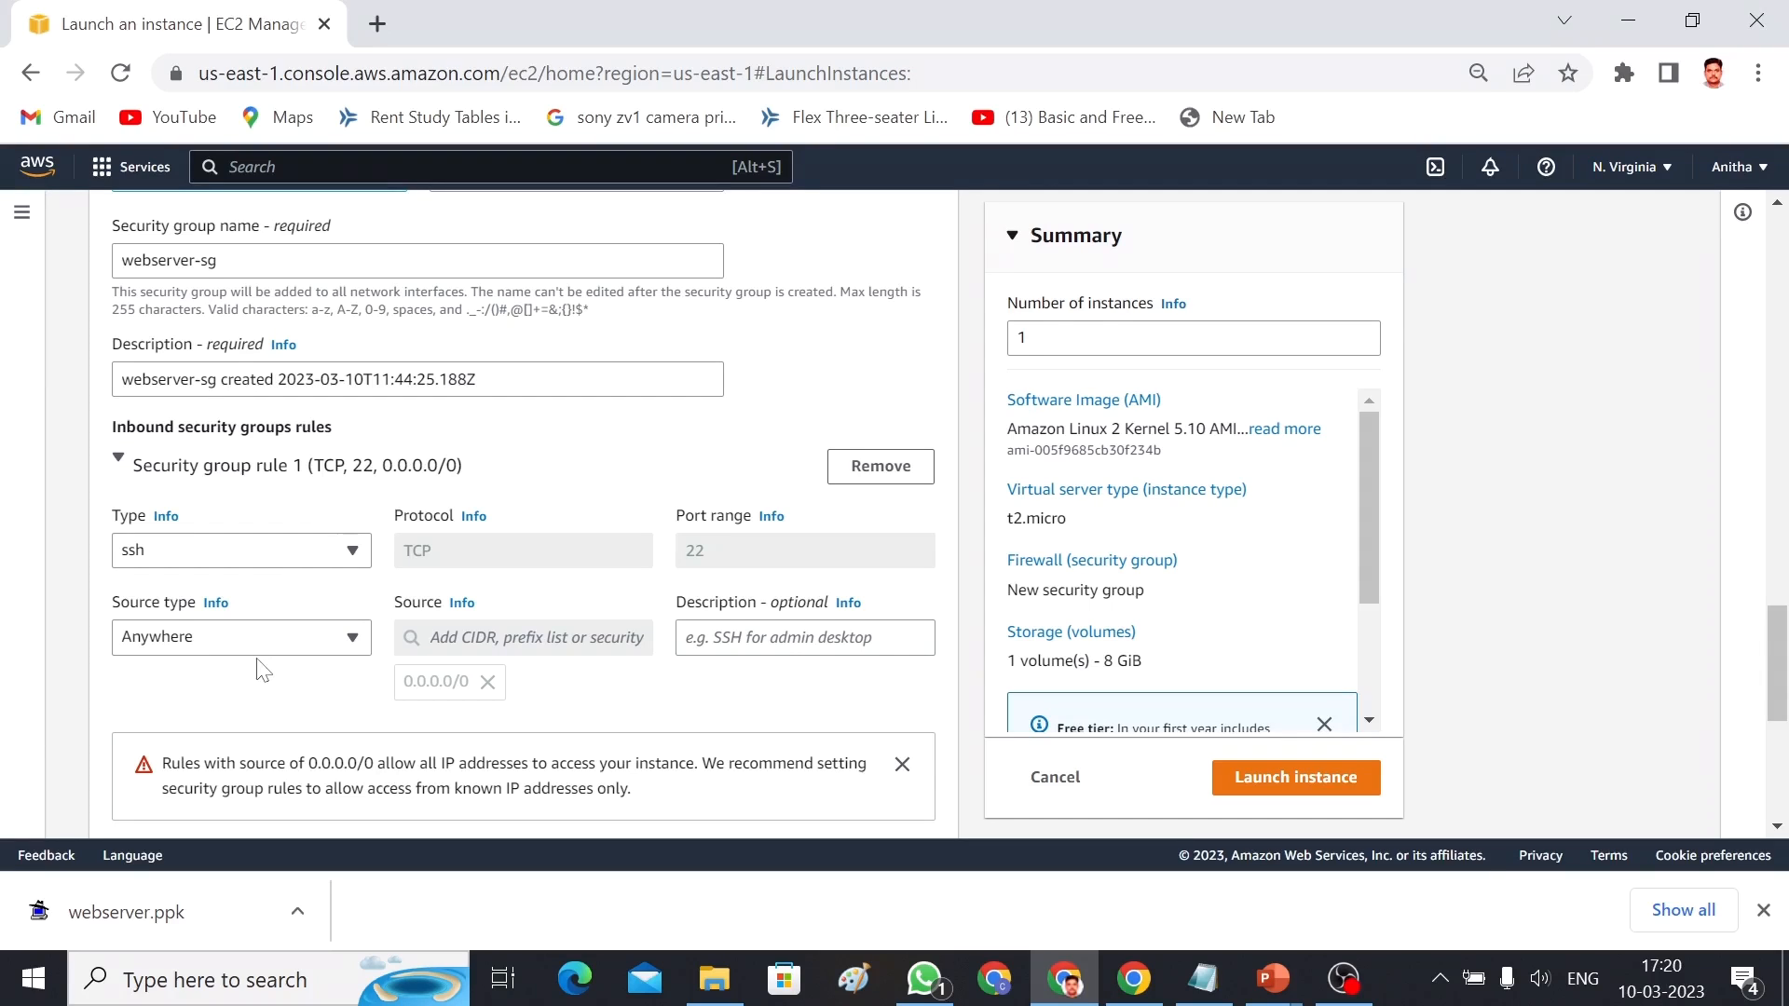
# Search "whats my ip address" in a new browser tab, open whatismyipaddress.com and copy the public IPv4 address
pyautogui.click(377, 24)
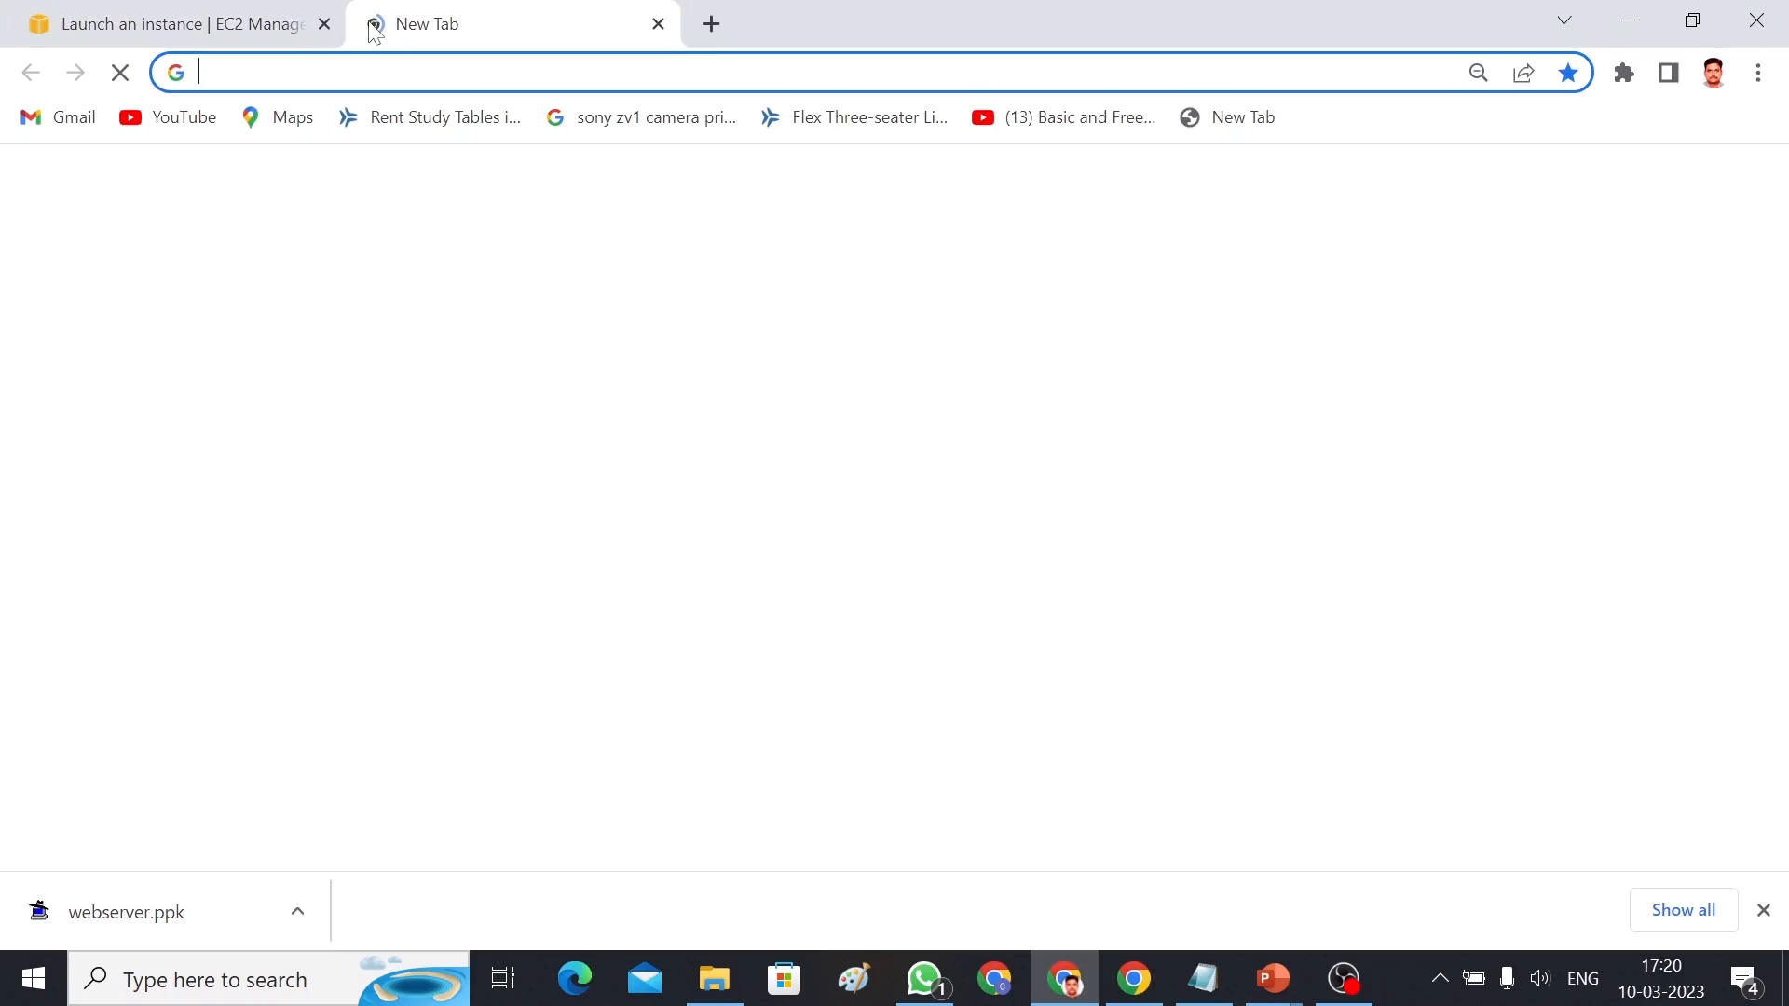
pyautogui.write('what')
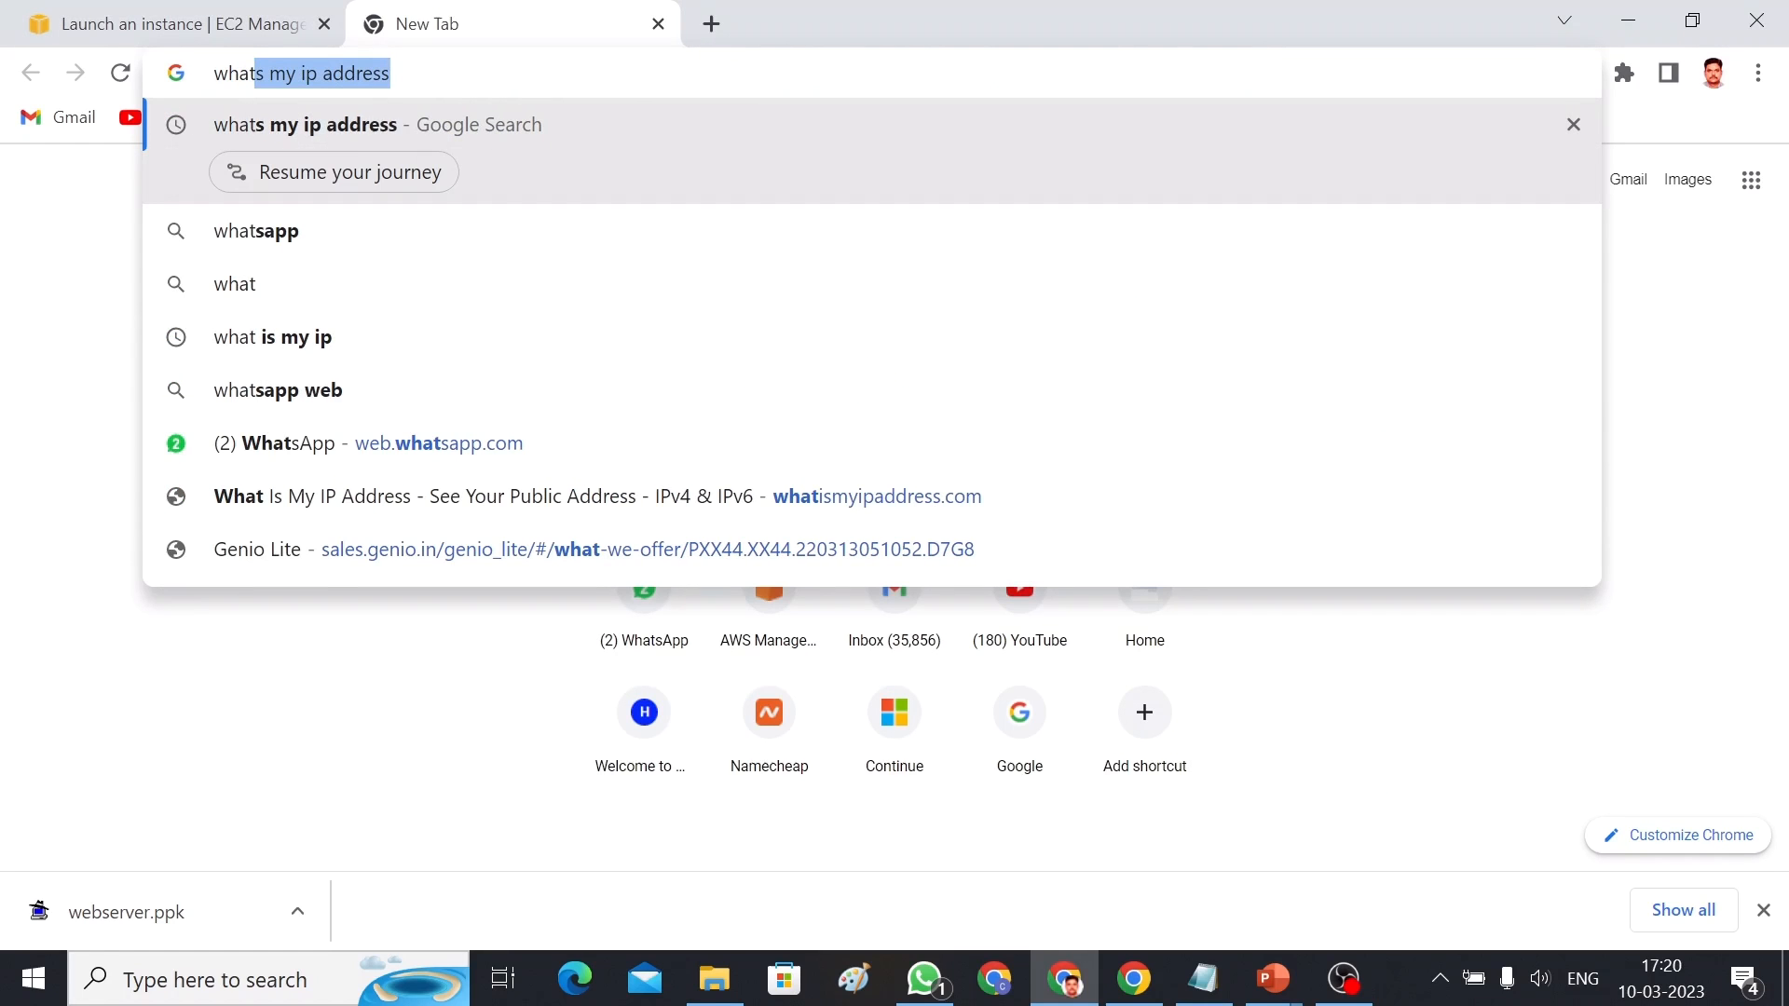
pyautogui.write('ss')
pyautogui.press('Return')
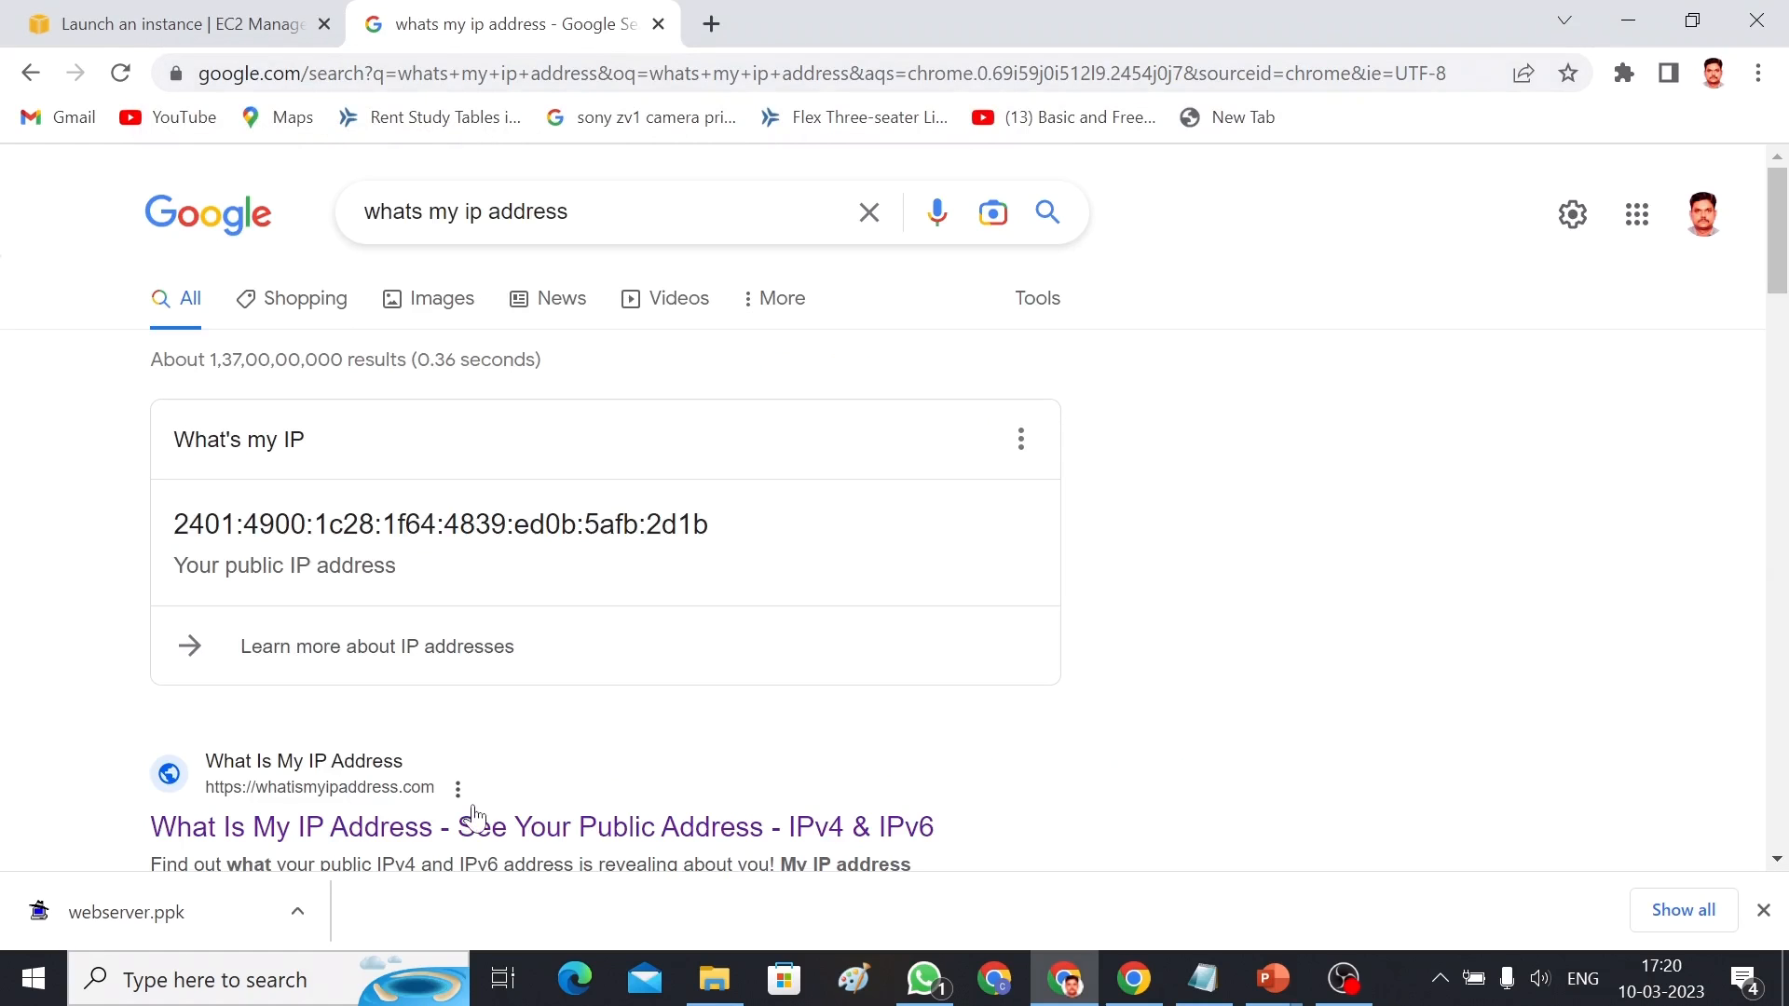
pyautogui.click(482, 829)
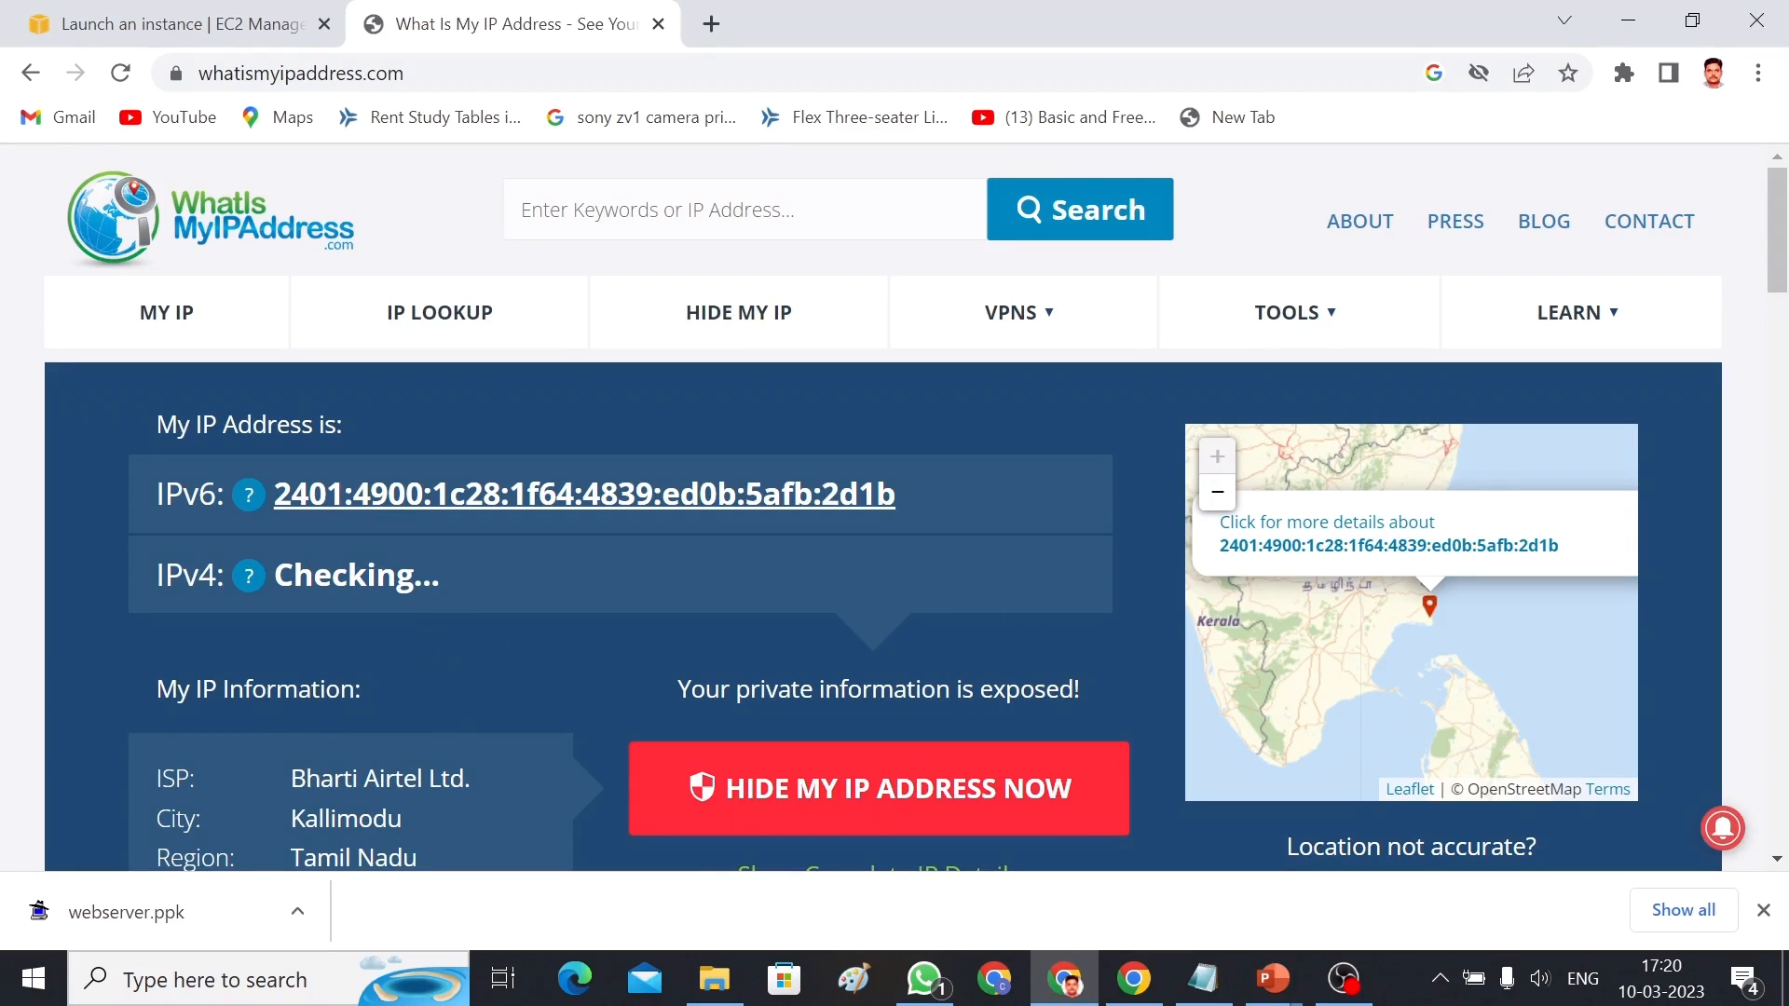
pyautogui.moveTo(493, 572); pyautogui.dragTo(276, 699)
pyautogui.hotkey('ctrl', 'c')
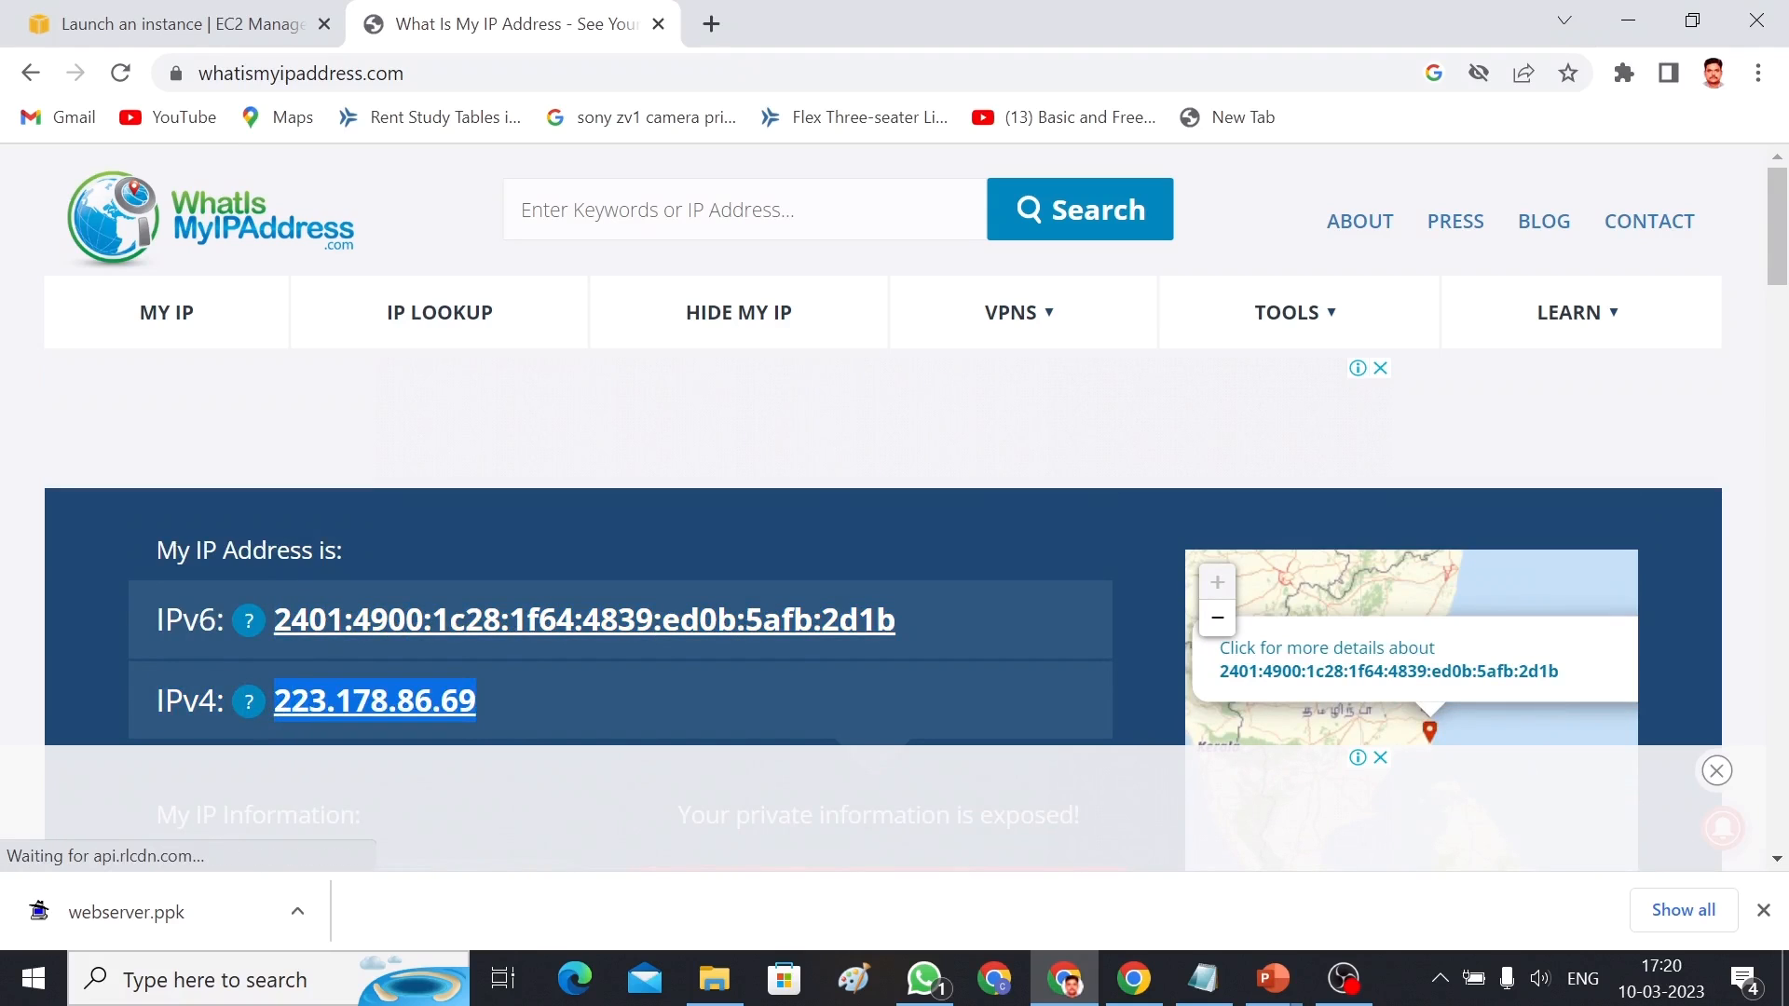
pyautogui.hotkey('ctrl', 'Tab')
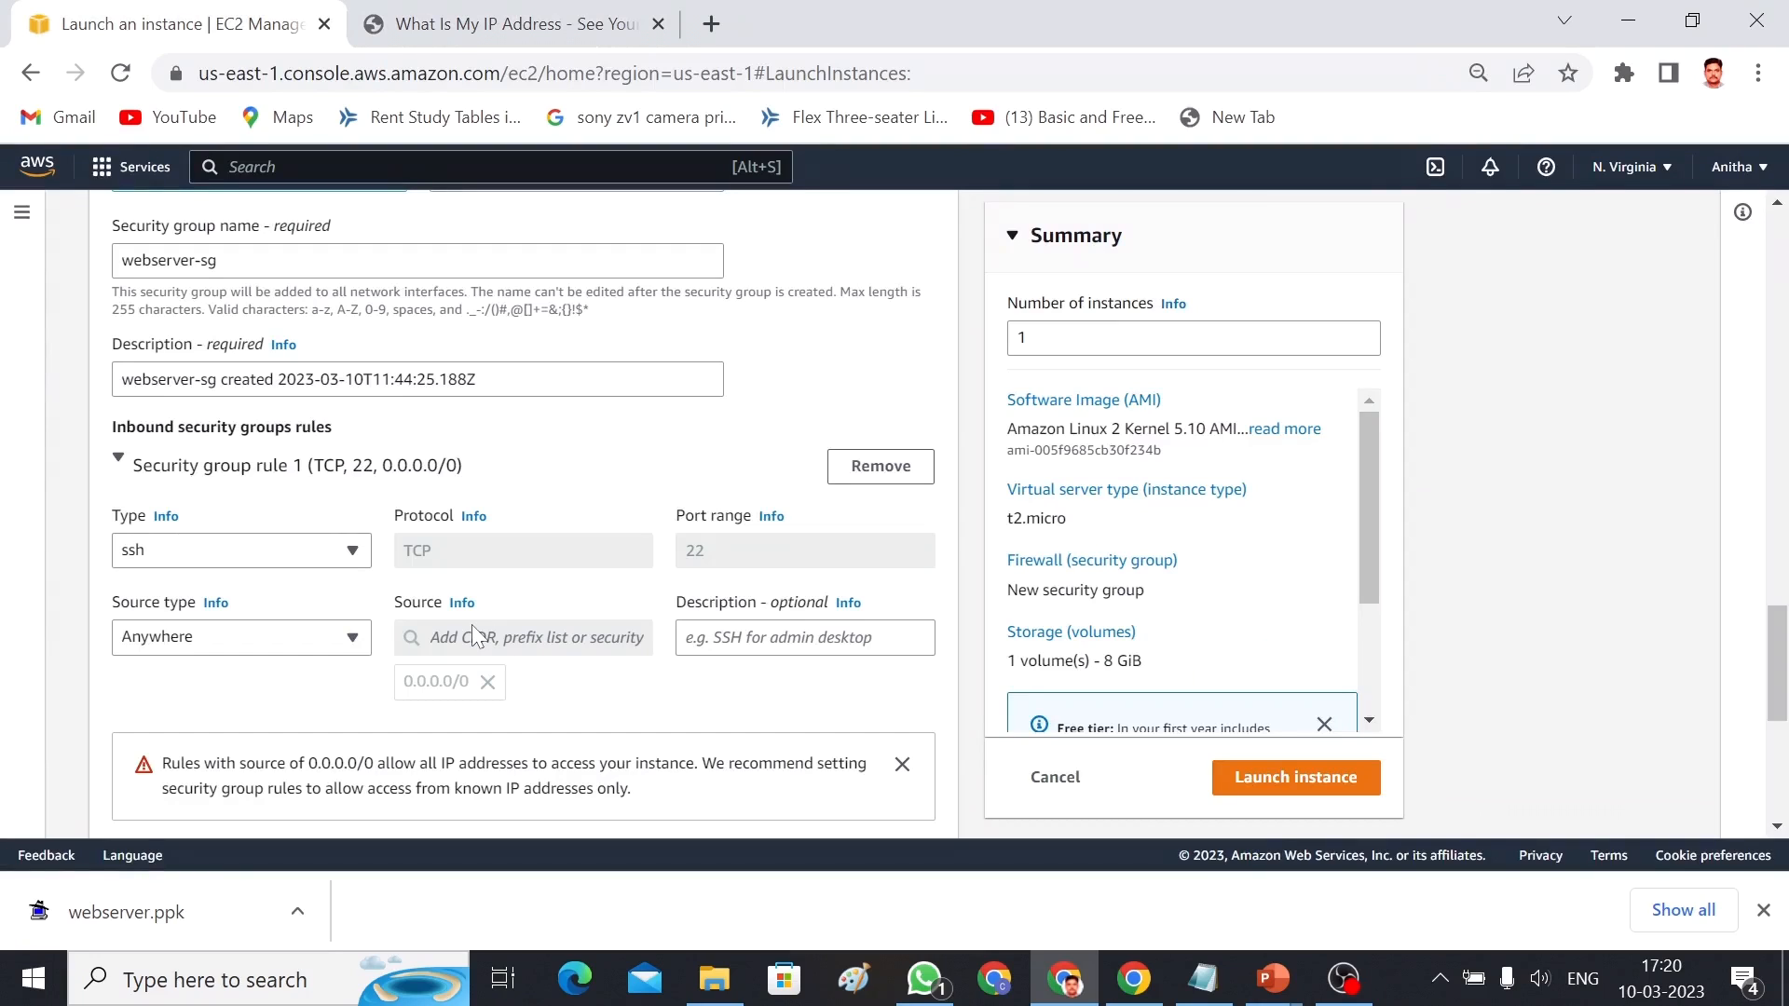
pyautogui.click(350, 646)
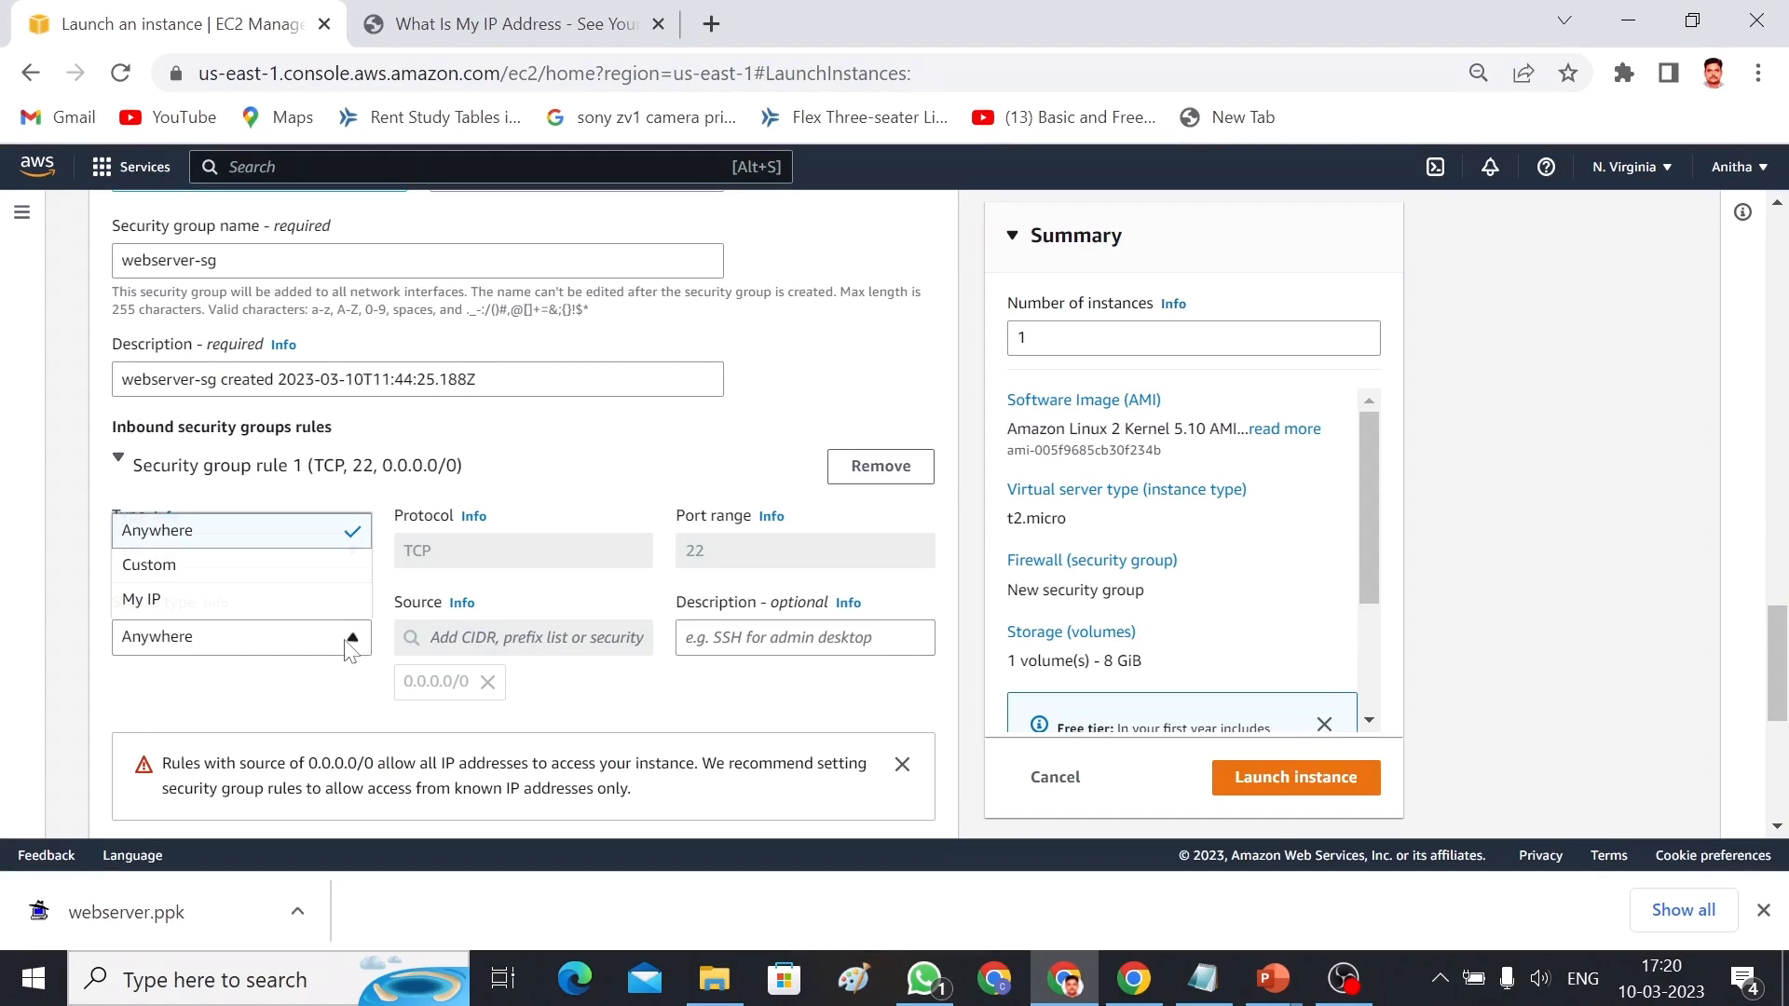
pyautogui.click(211, 570)
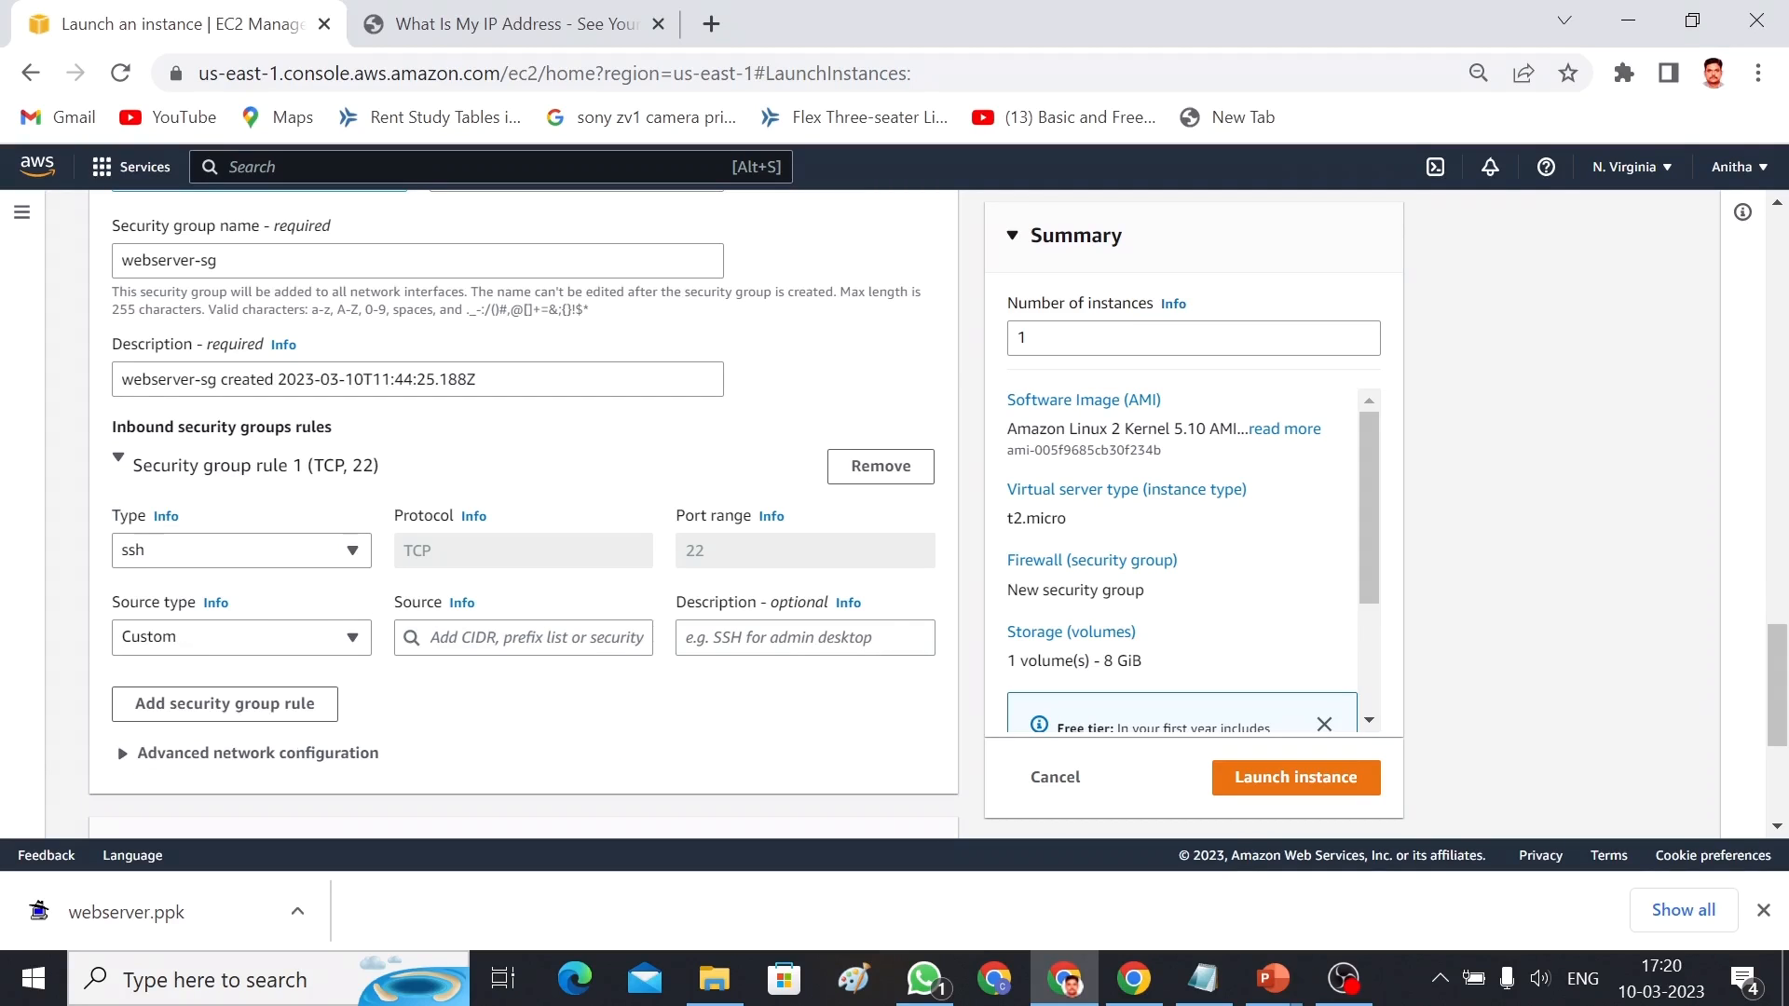
pyautogui.click(522, 638)
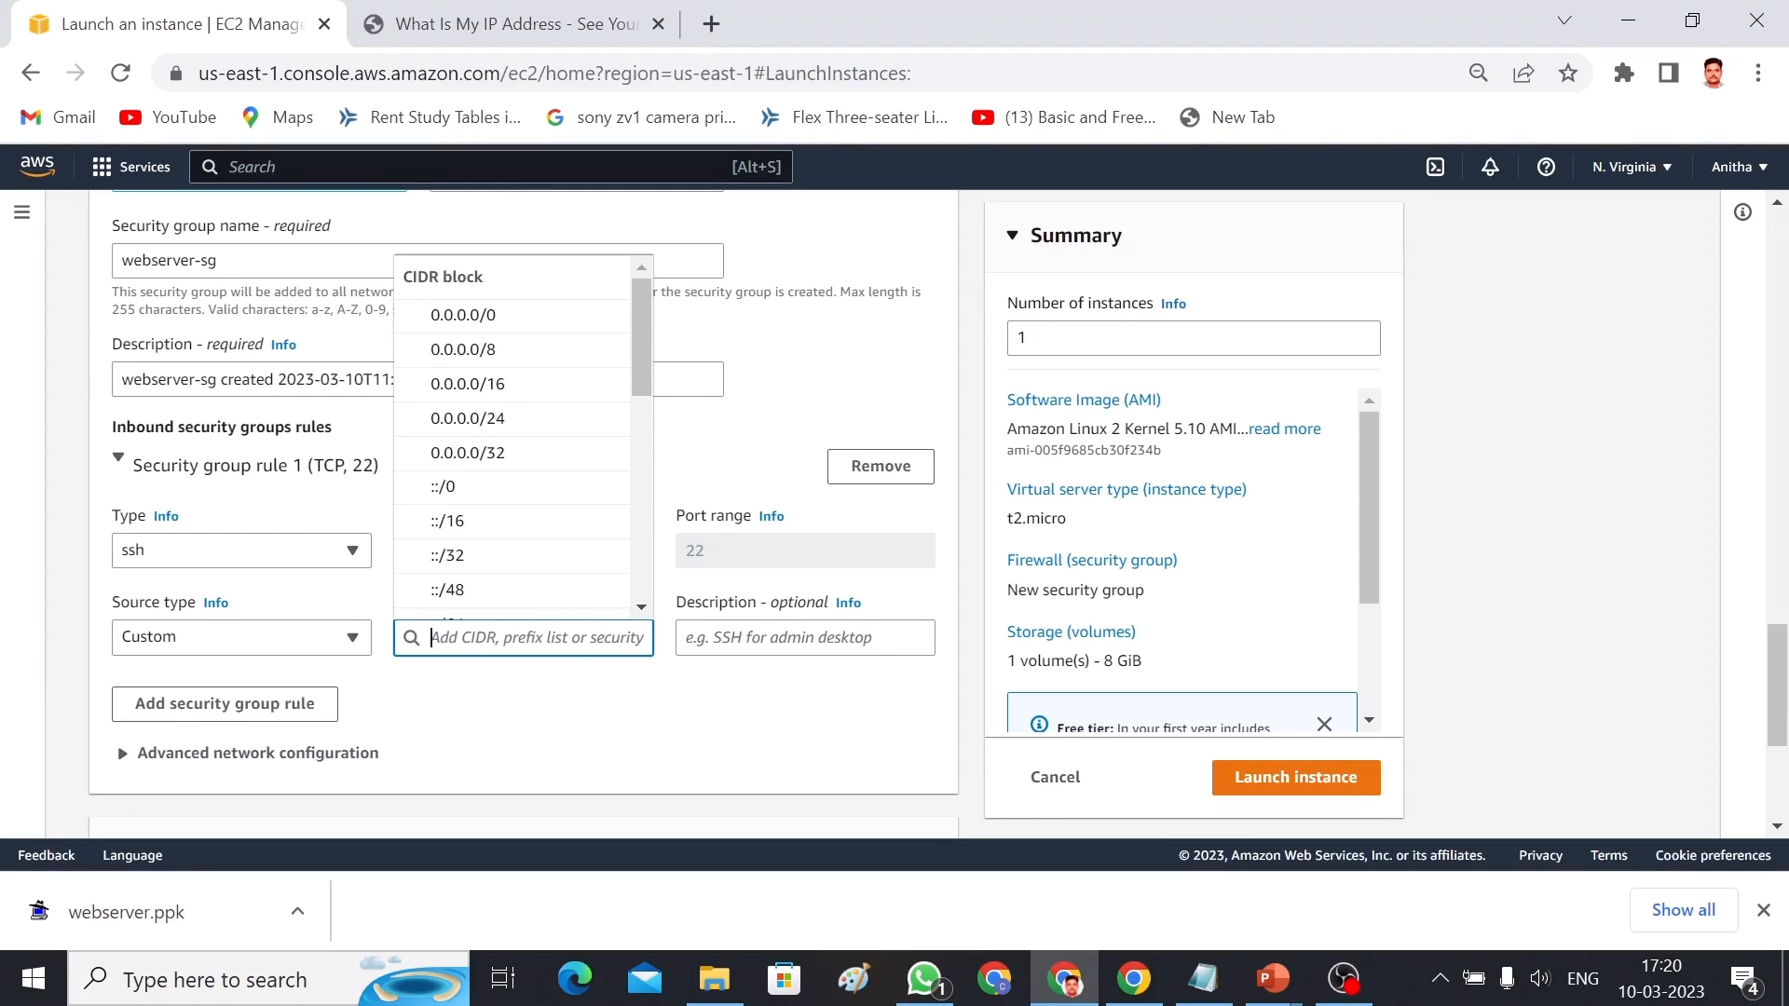
pyautogui.hotkey('ctrl', 'v')
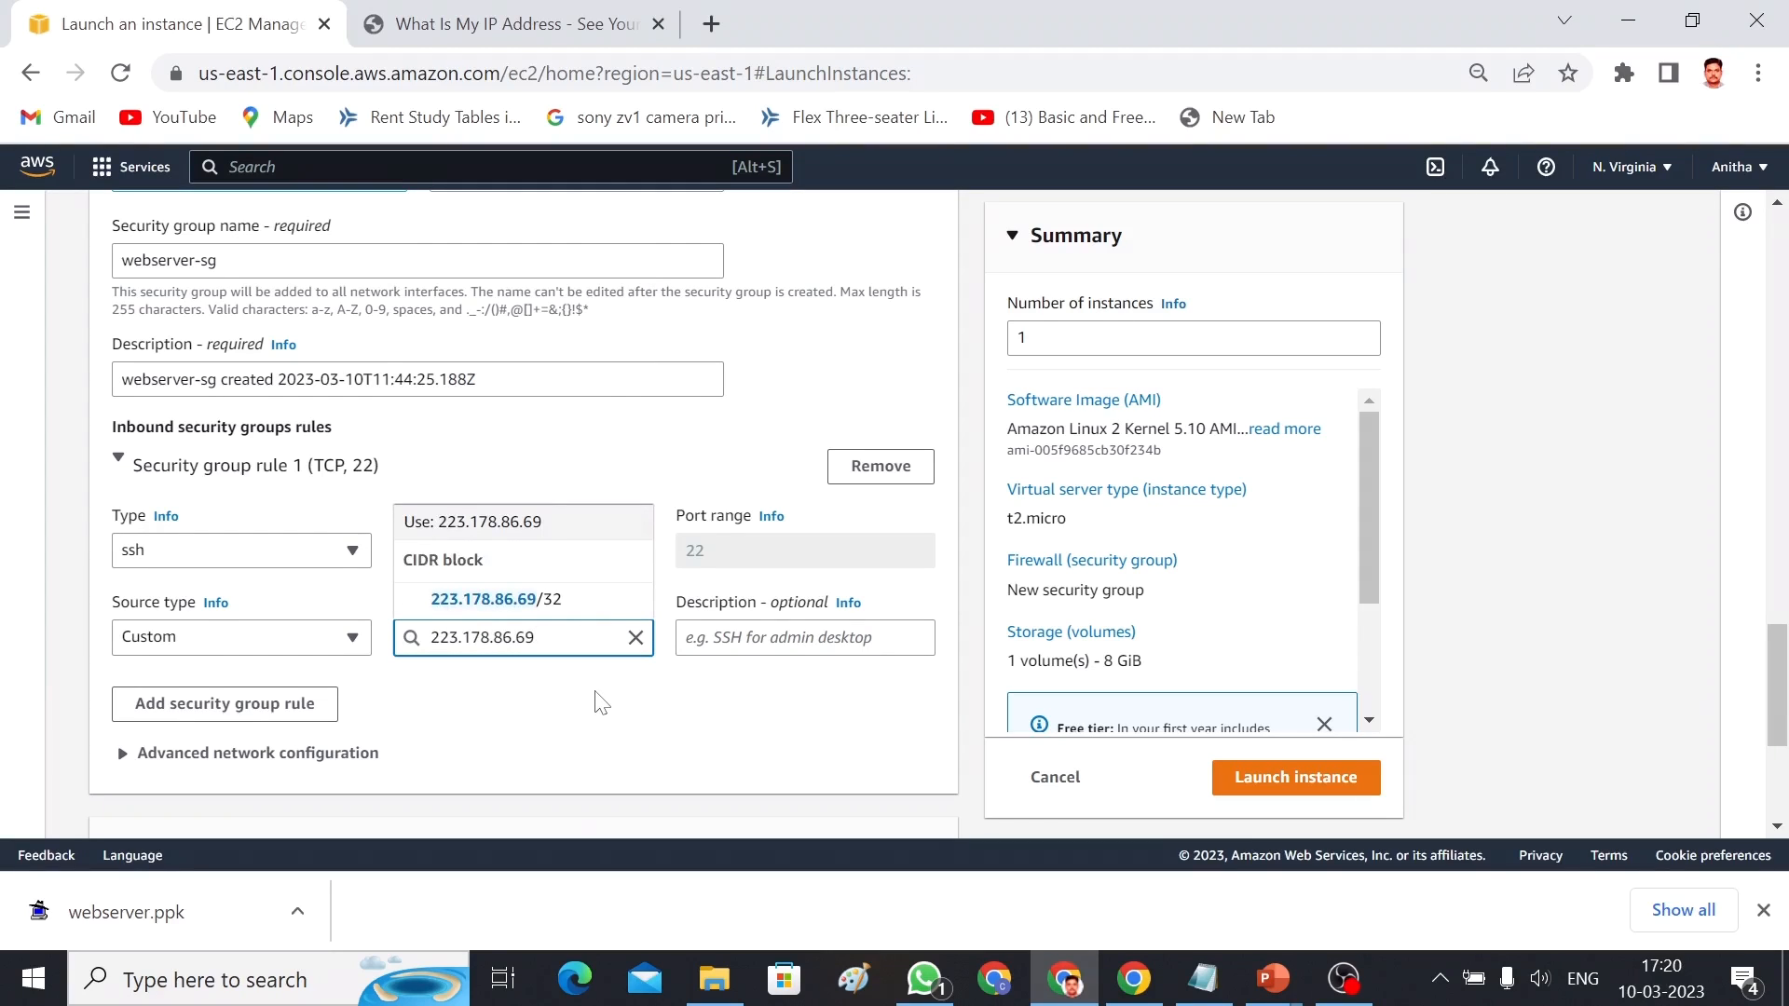
pyautogui.write('/32')
pyautogui.press('Return')
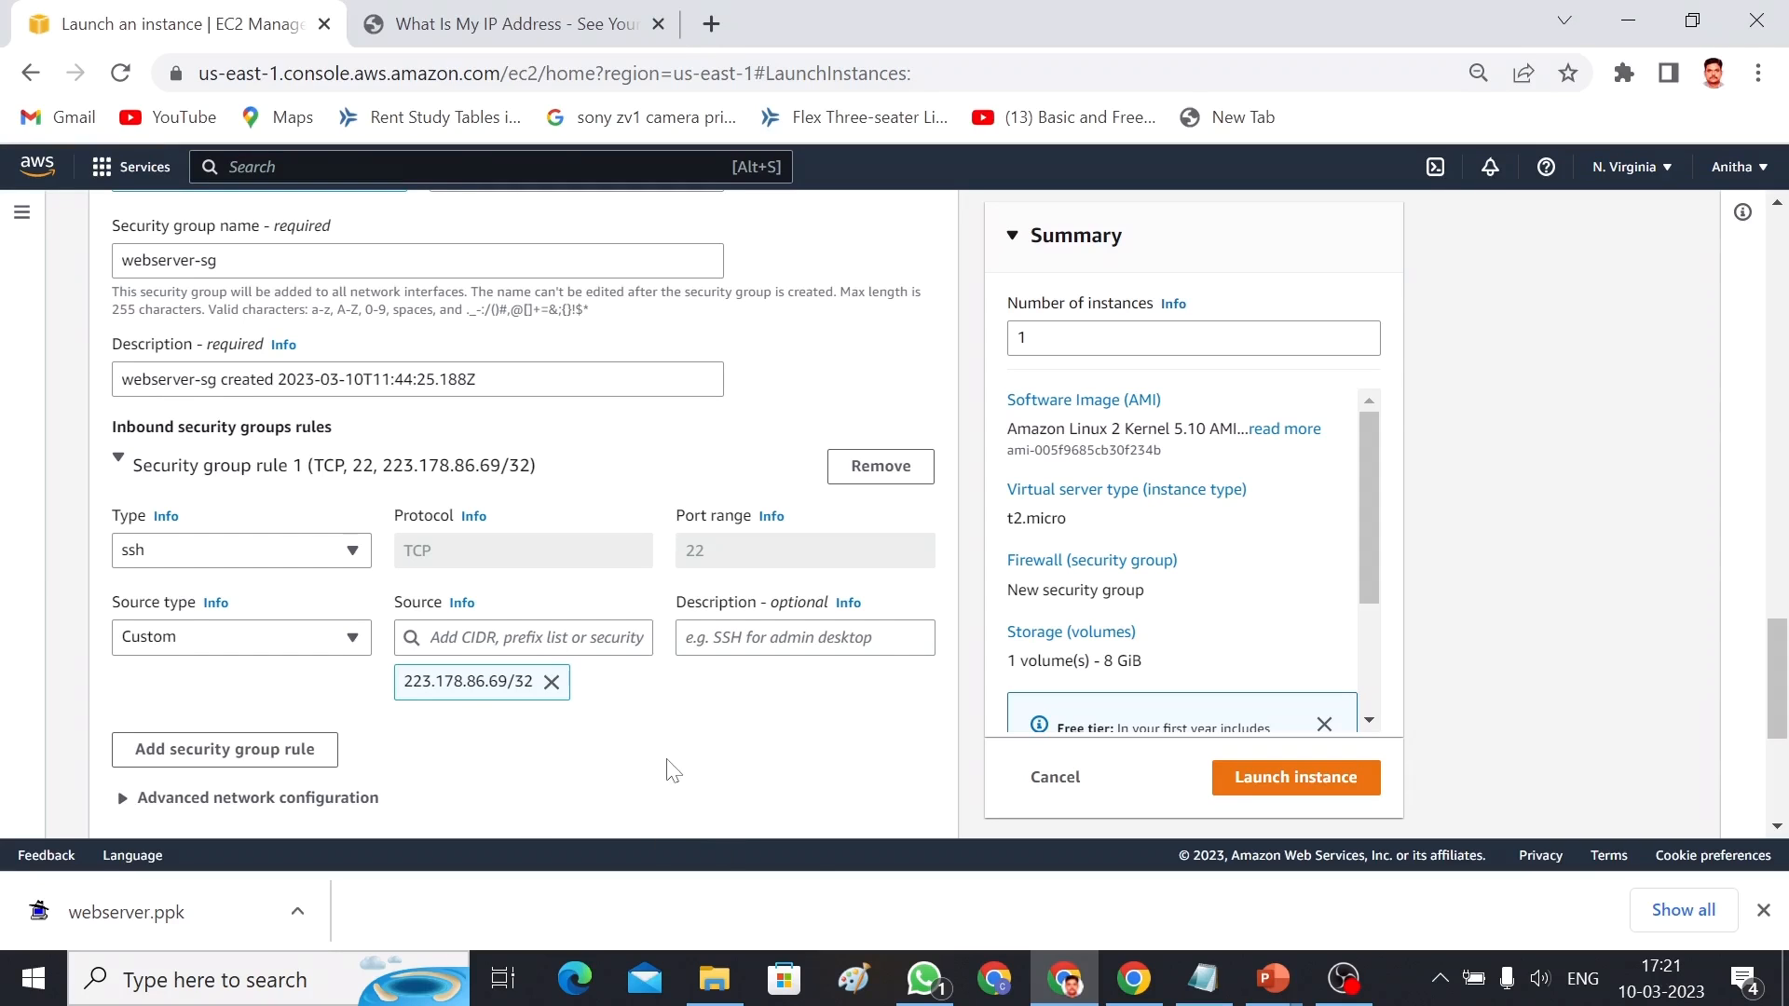
# Add a second inbound security group rule and set its type to HTTP
pyautogui.scroll(-2, 1784, 629)
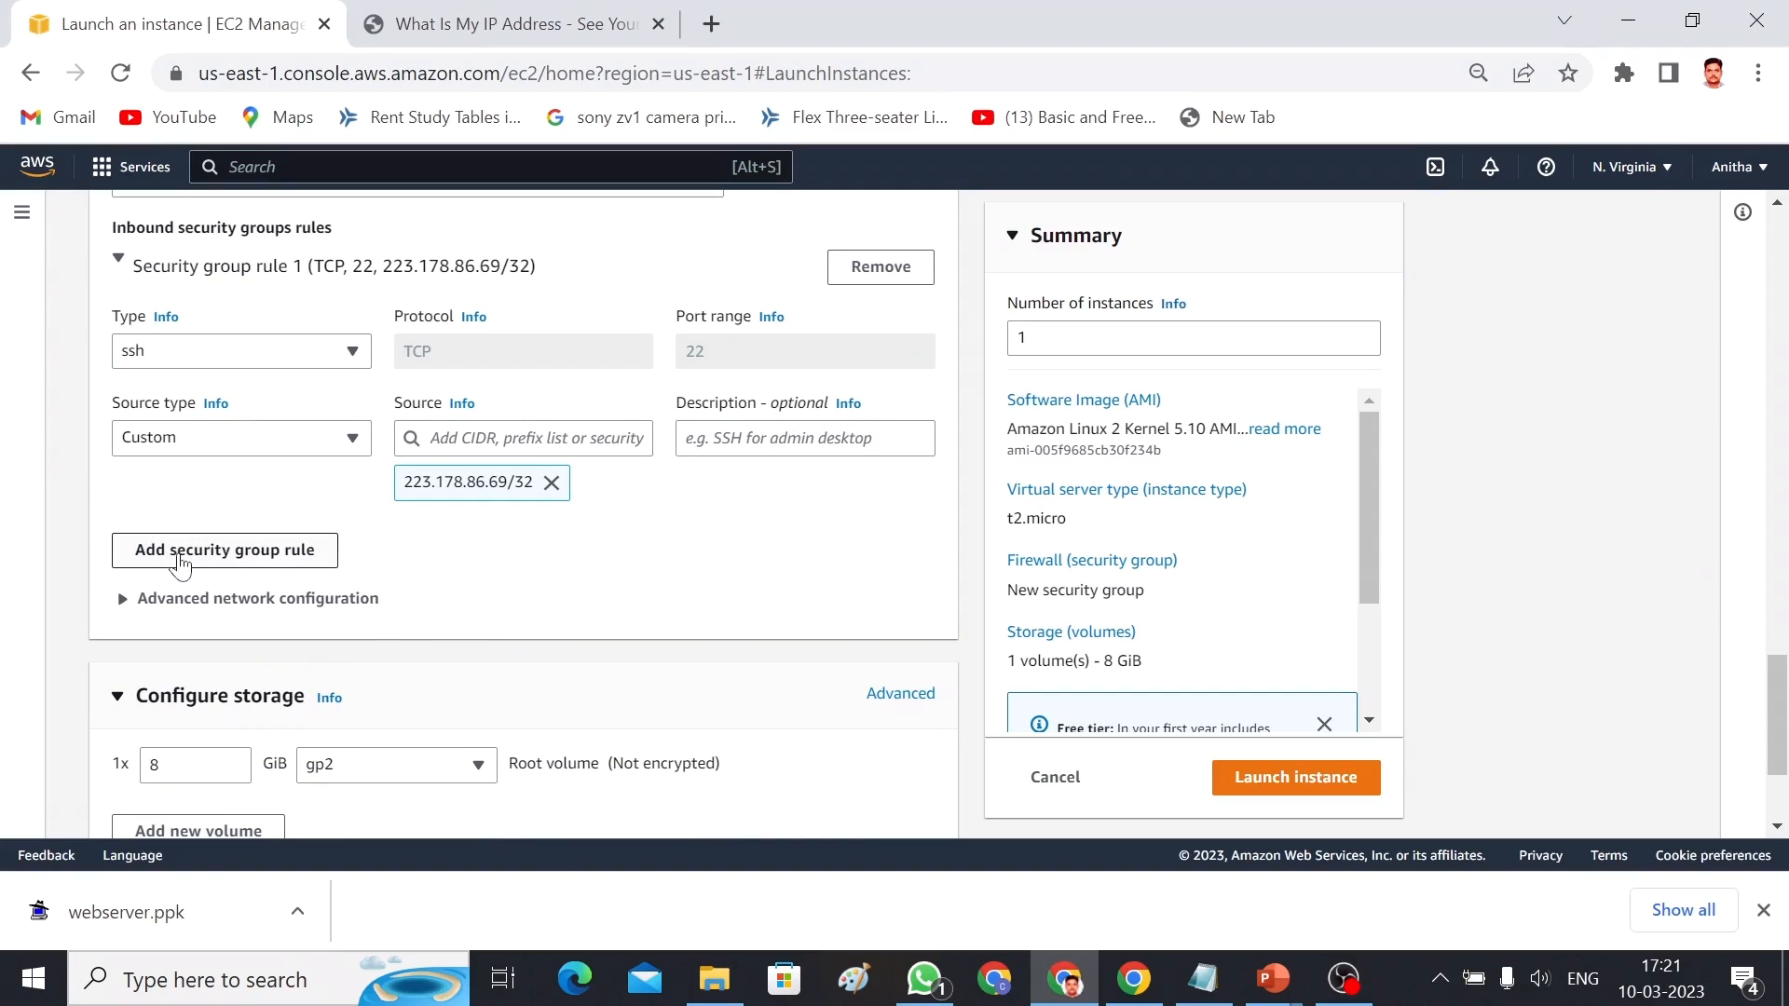
pyautogui.click(286, 550)
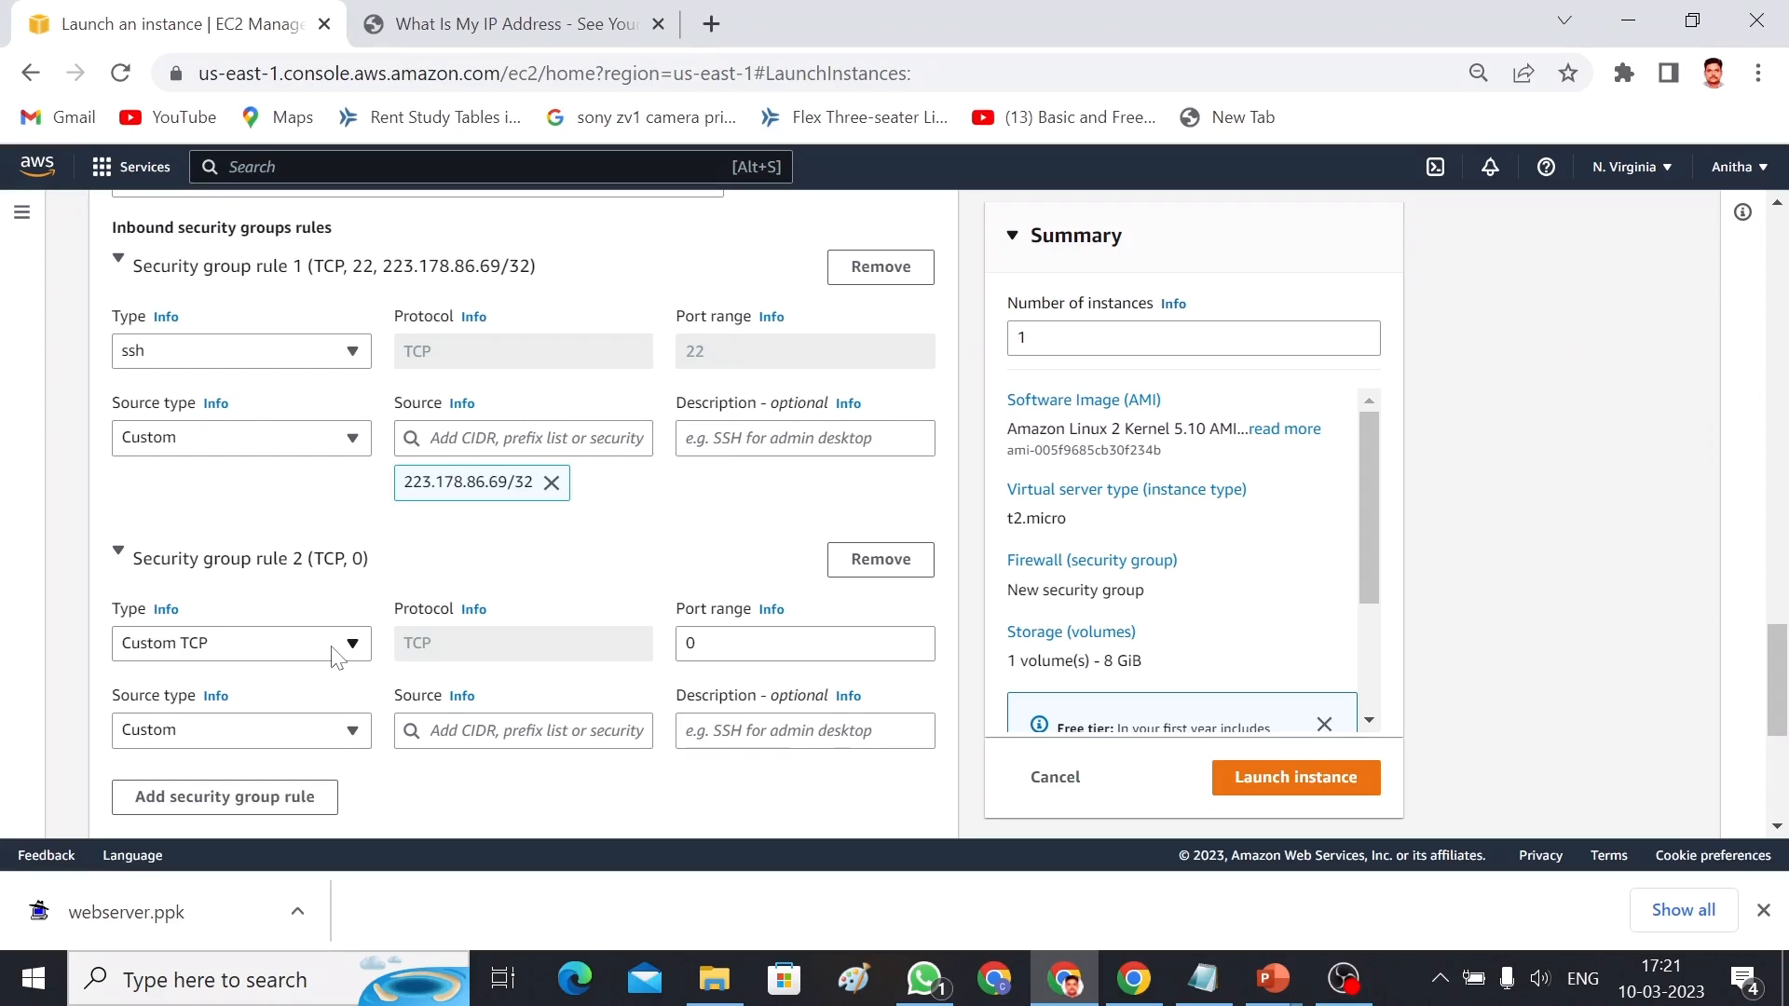
pyautogui.click(335, 654)
pyautogui.moveTo(368, 365); pyautogui.dragTo(397, 520)
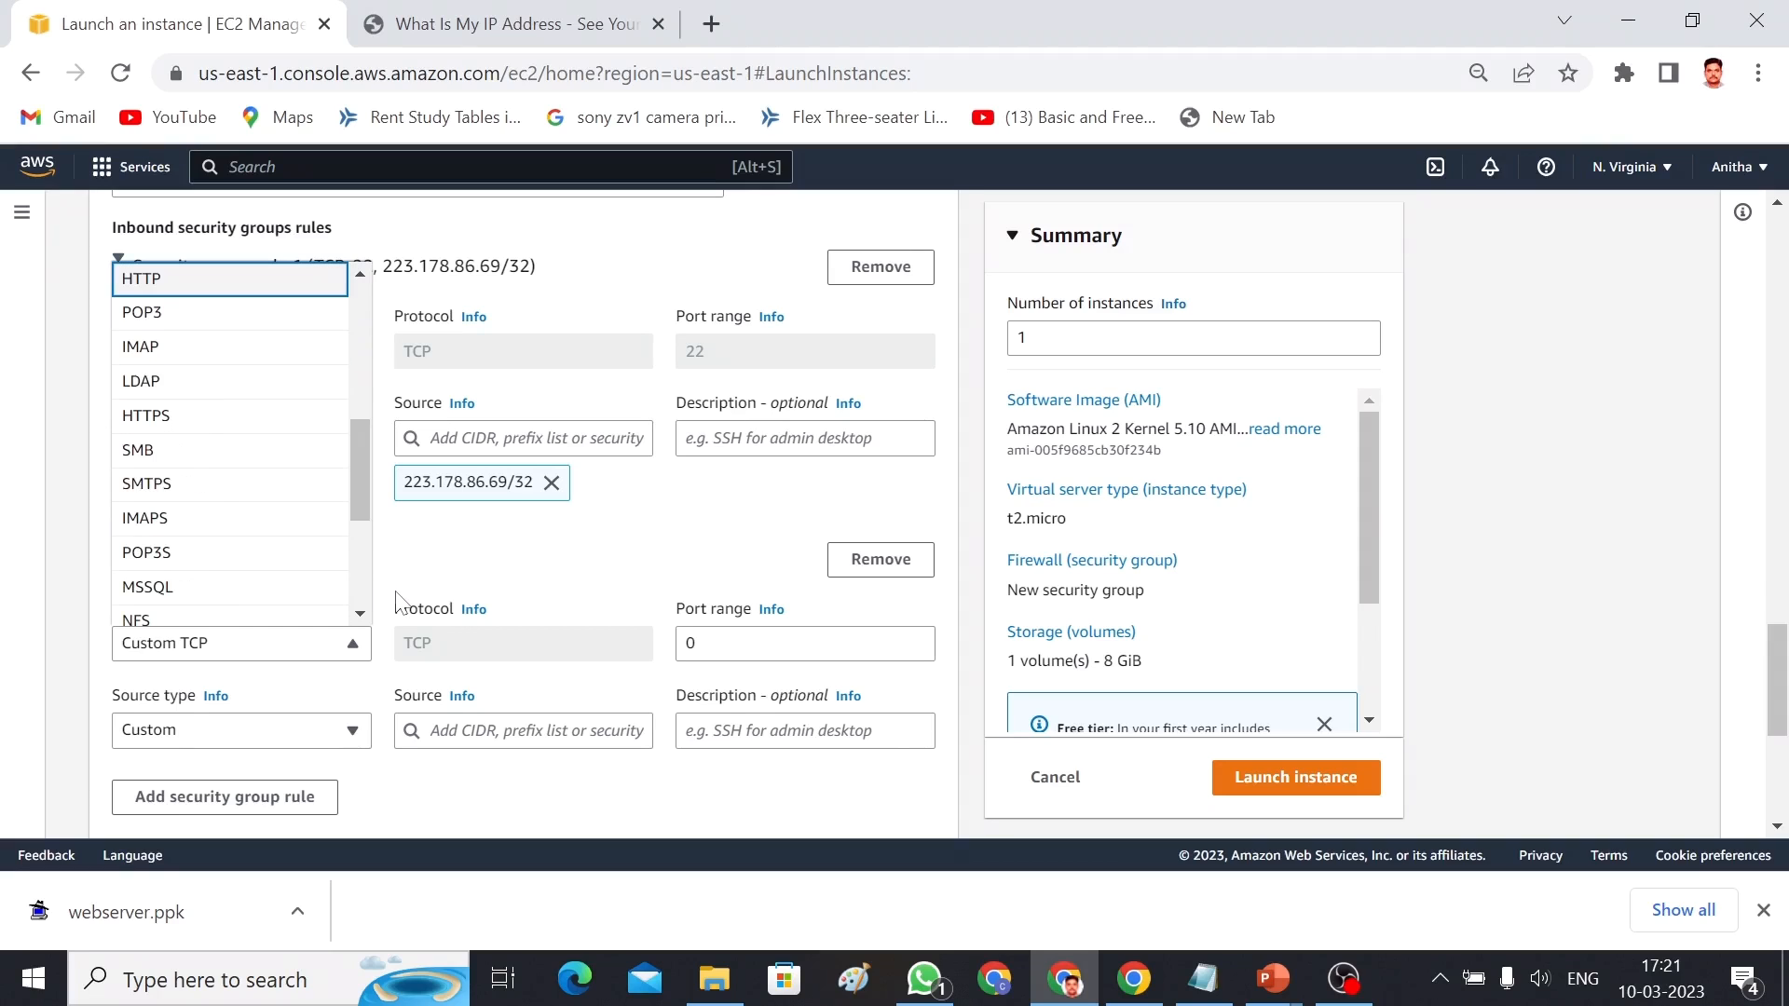
pyautogui.click(146, 280)
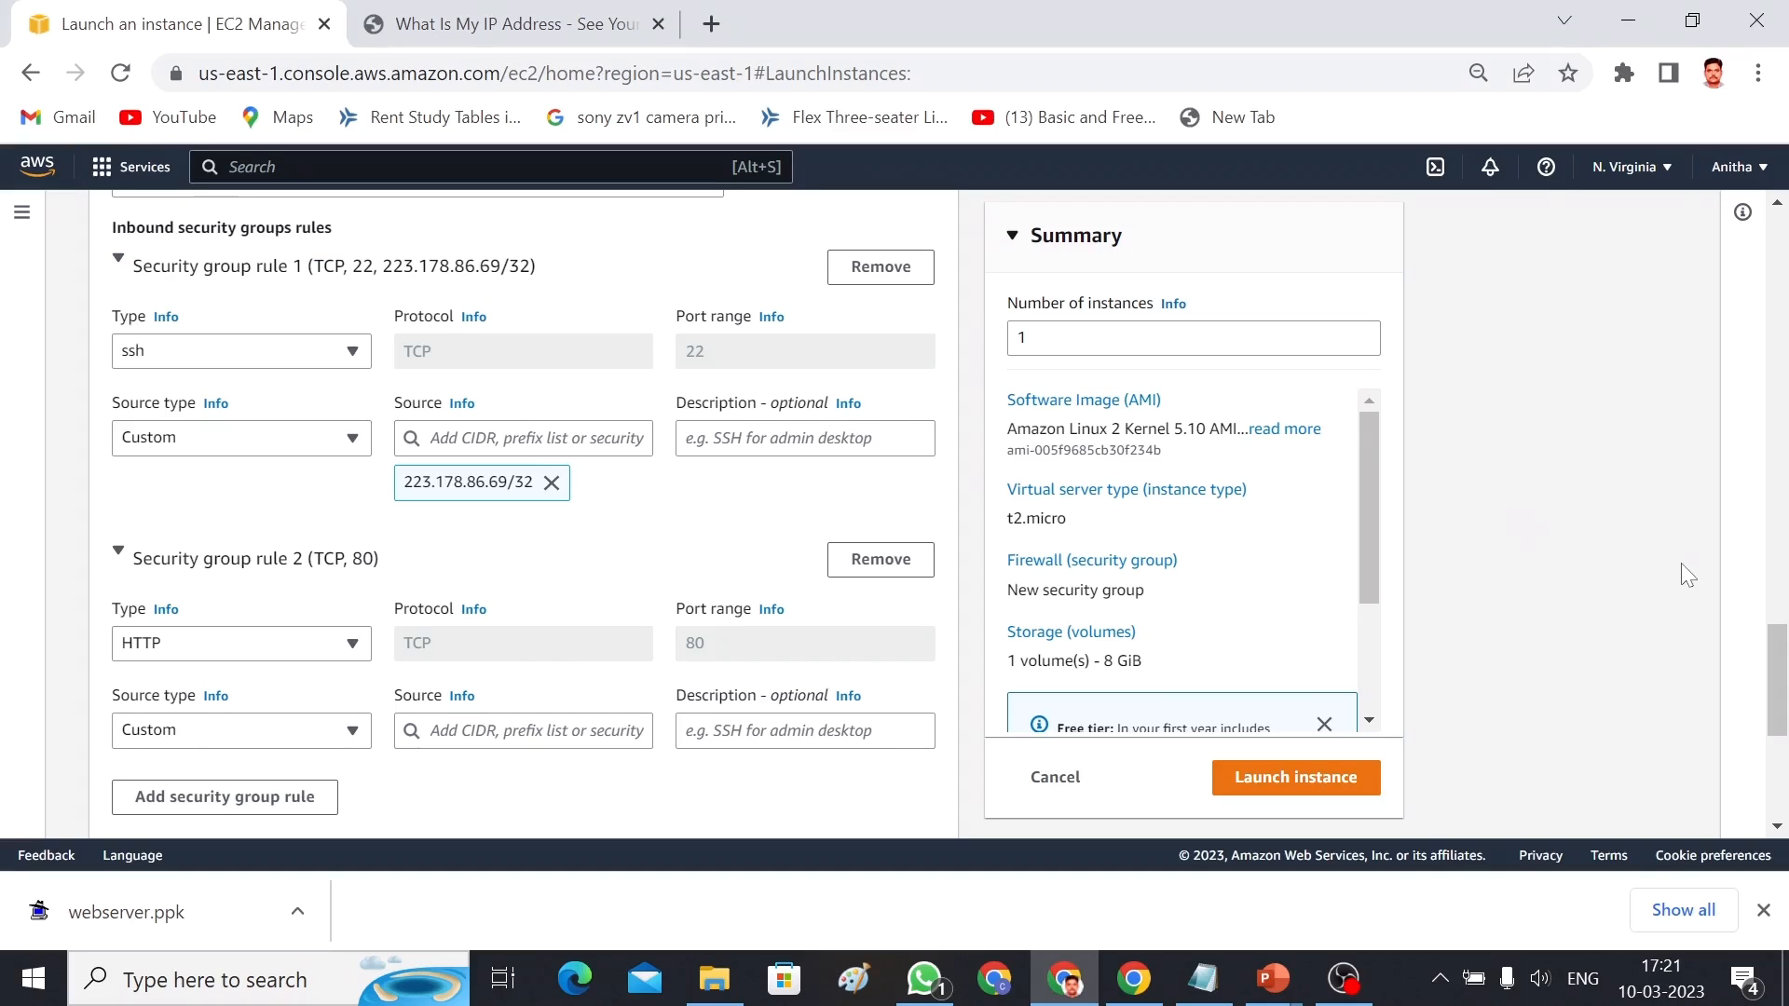
# Set the source type of the HTTP security group rule to Anywhere
pyautogui.moveTo(1780, 657); pyautogui.dragTo(1780, 666)
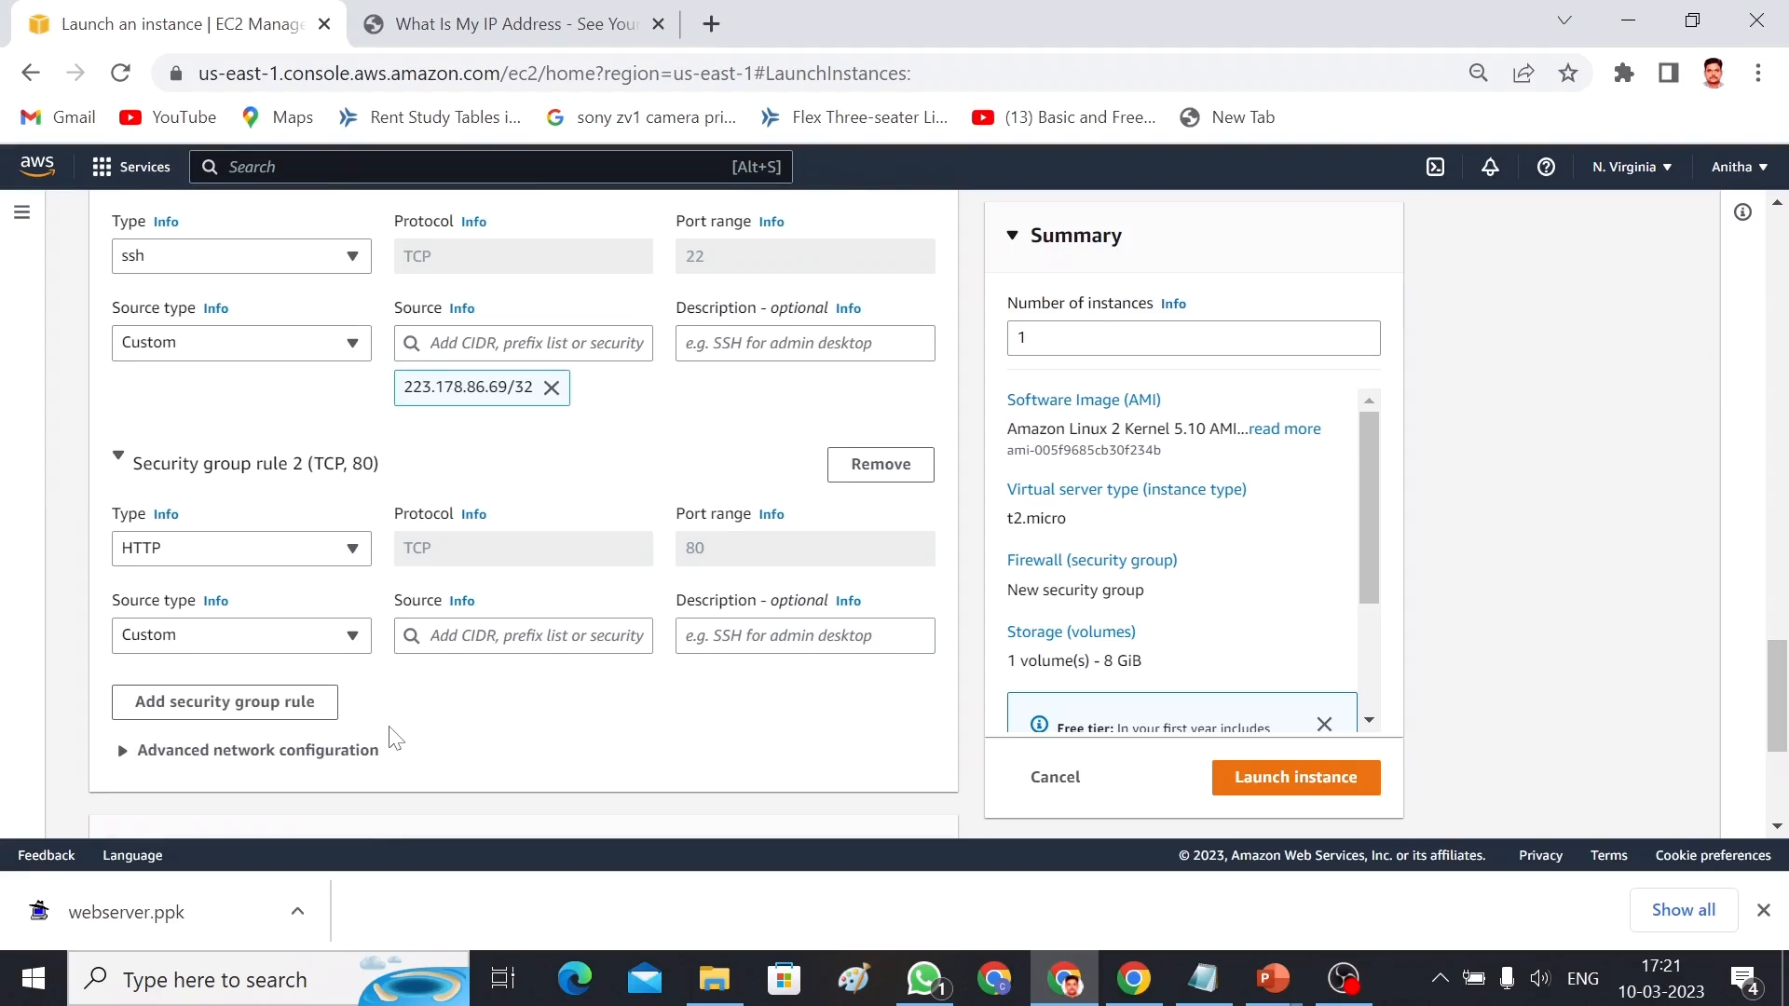
pyautogui.click(337, 643)
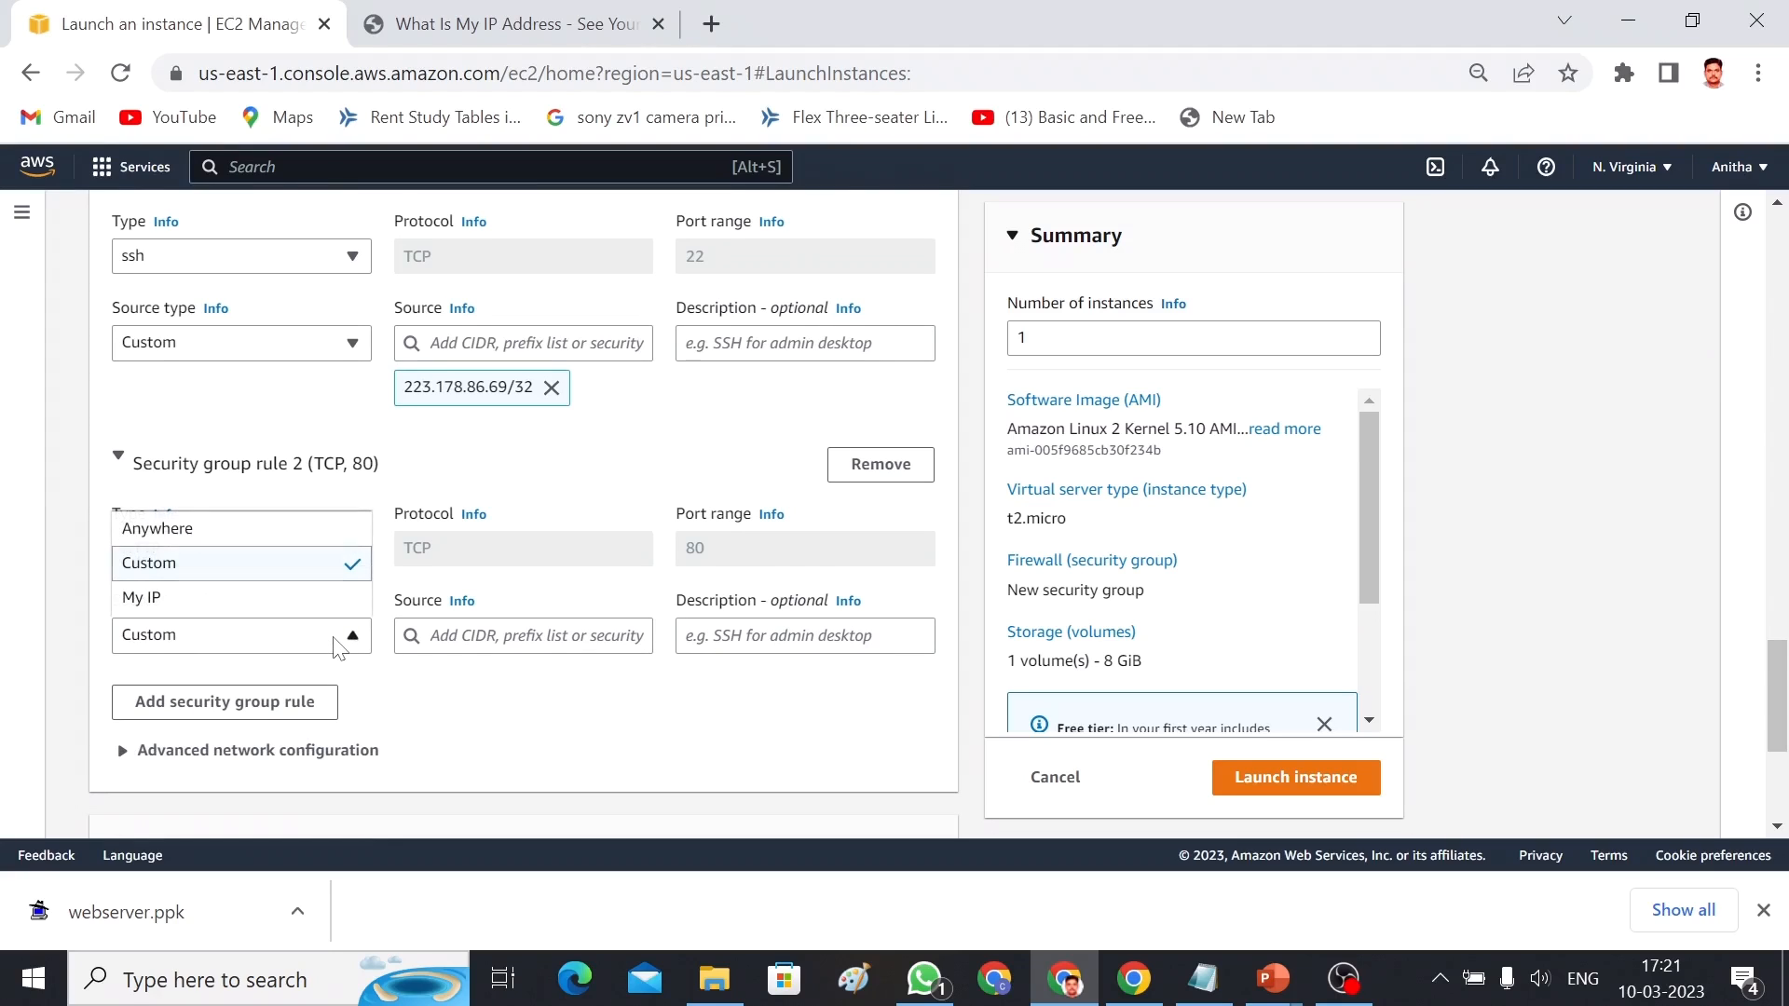
pyautogui.click(257, 529)
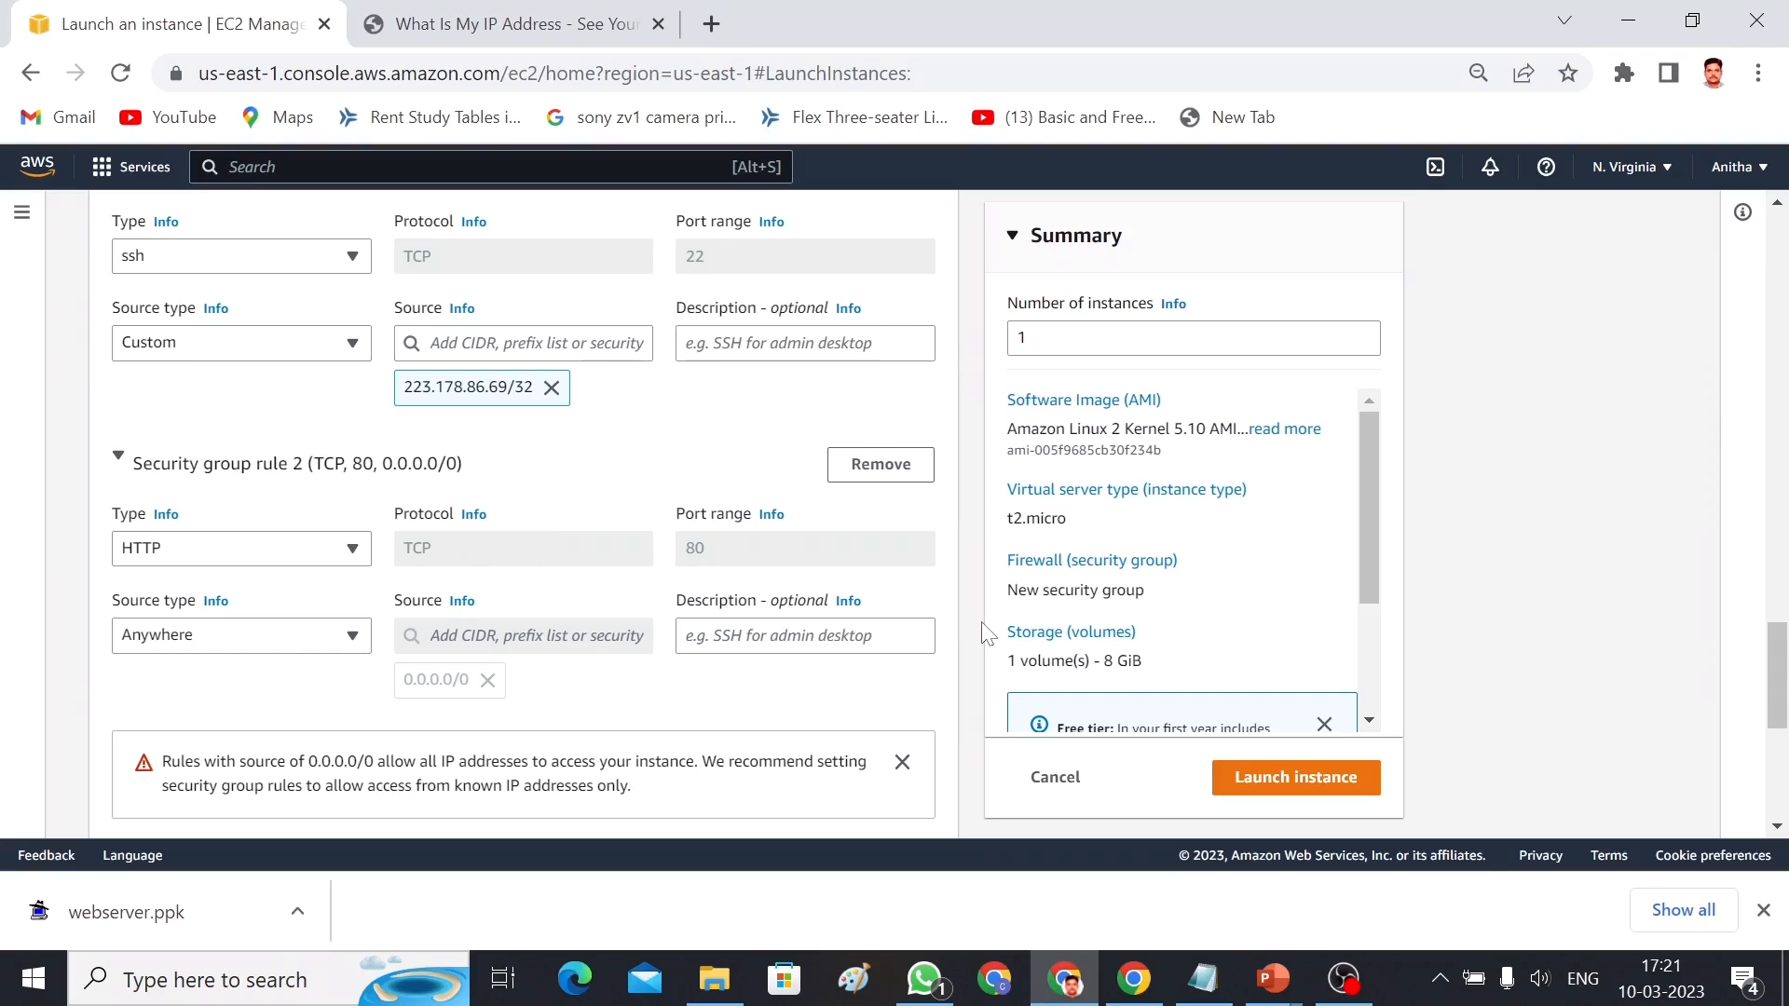
# Look through the available volume types for the root volume in the storage configuration and keep gp2
pyautogui.scroll(-2, 1785, 689)
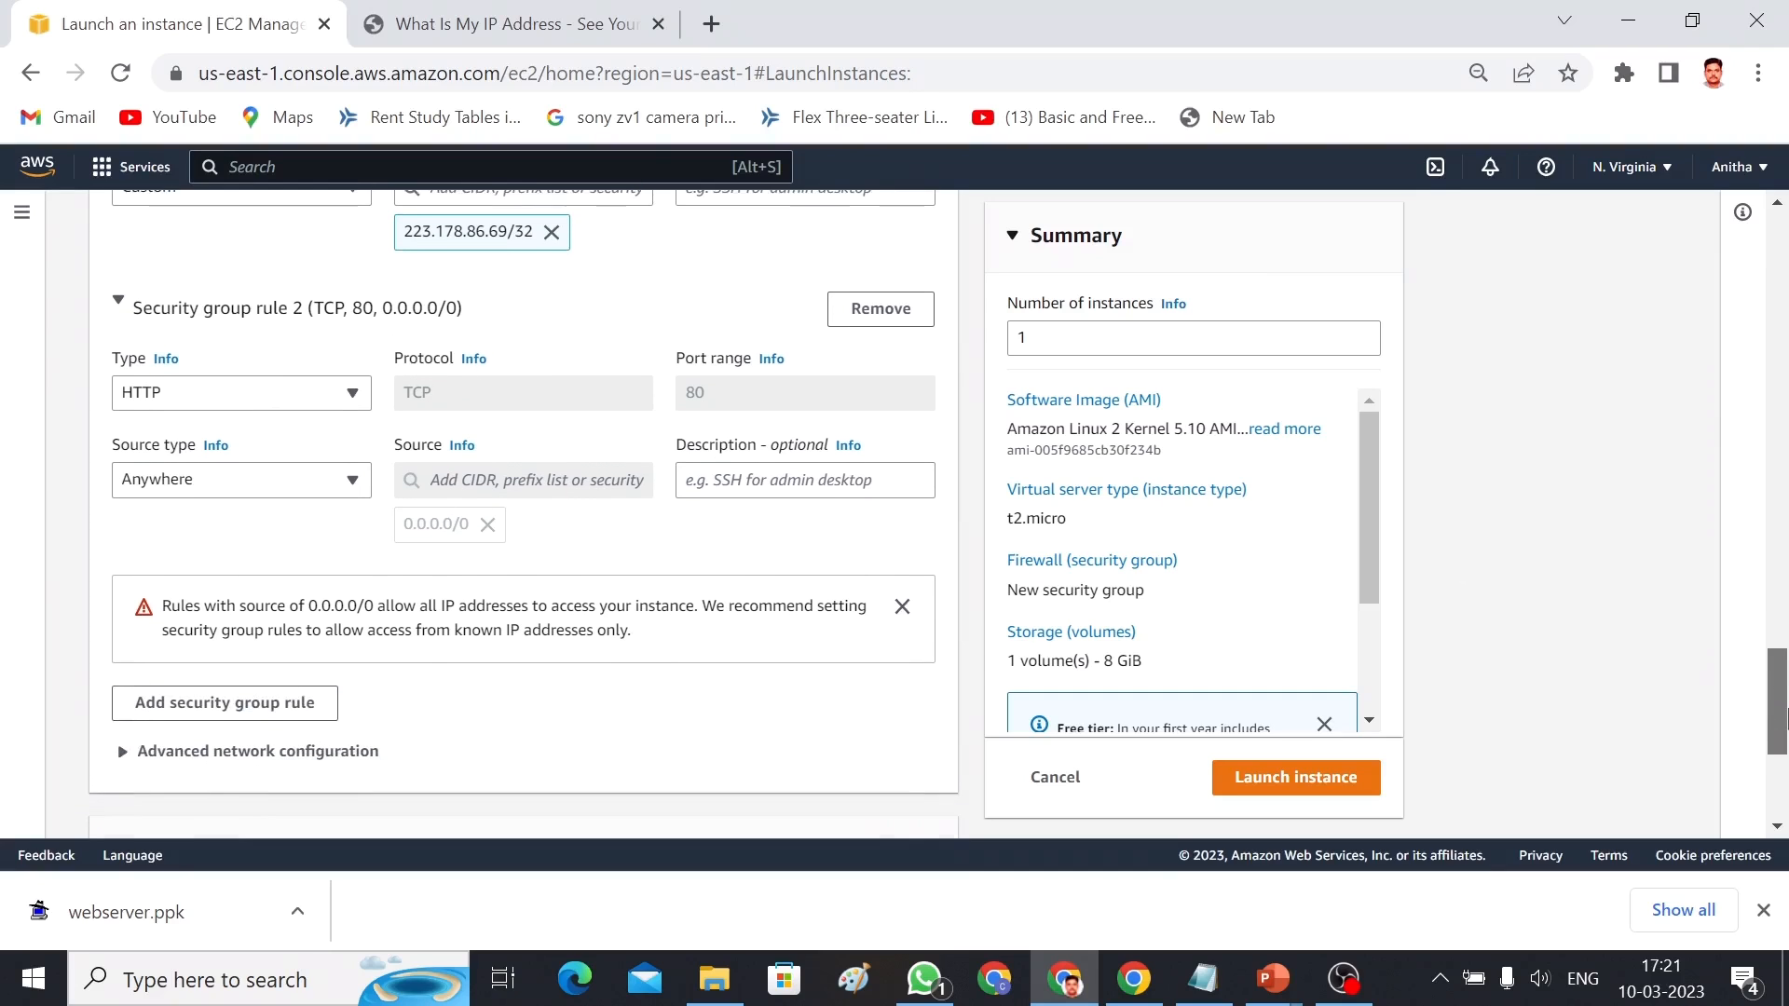
pyautogui.moveTo(1785, 717); pyautogui.dragTo(1784, 780)
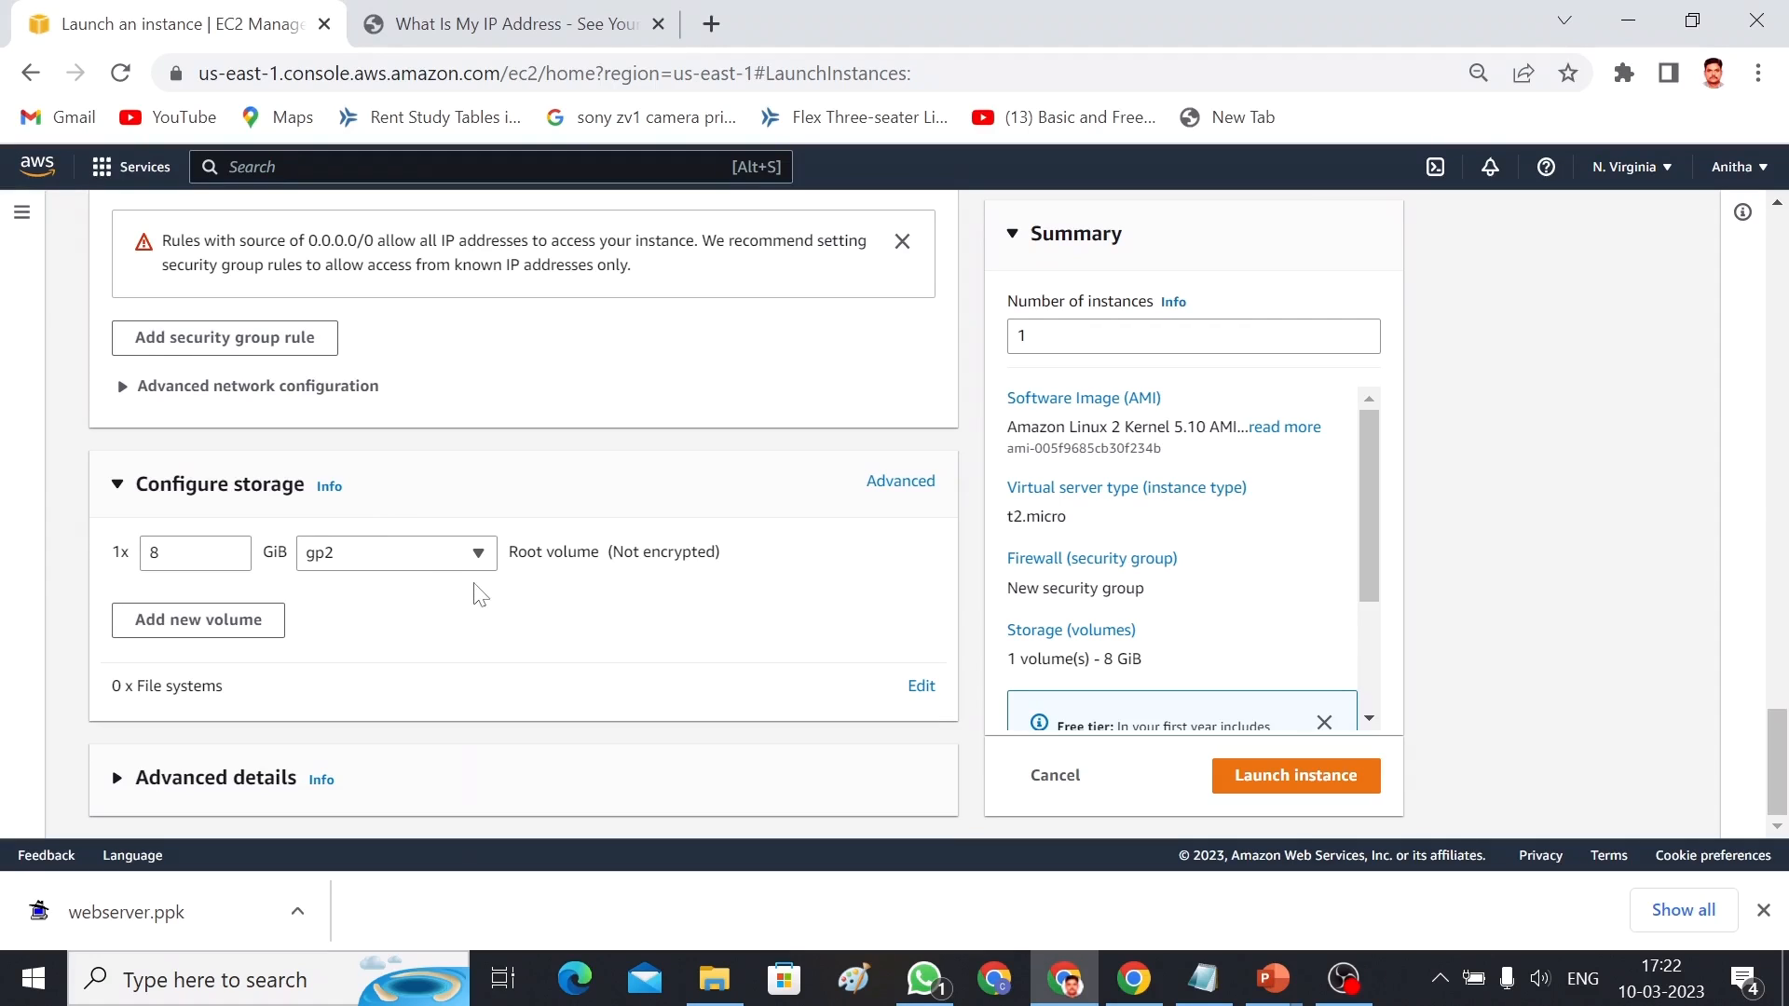
pyautogui.click(479, 555)
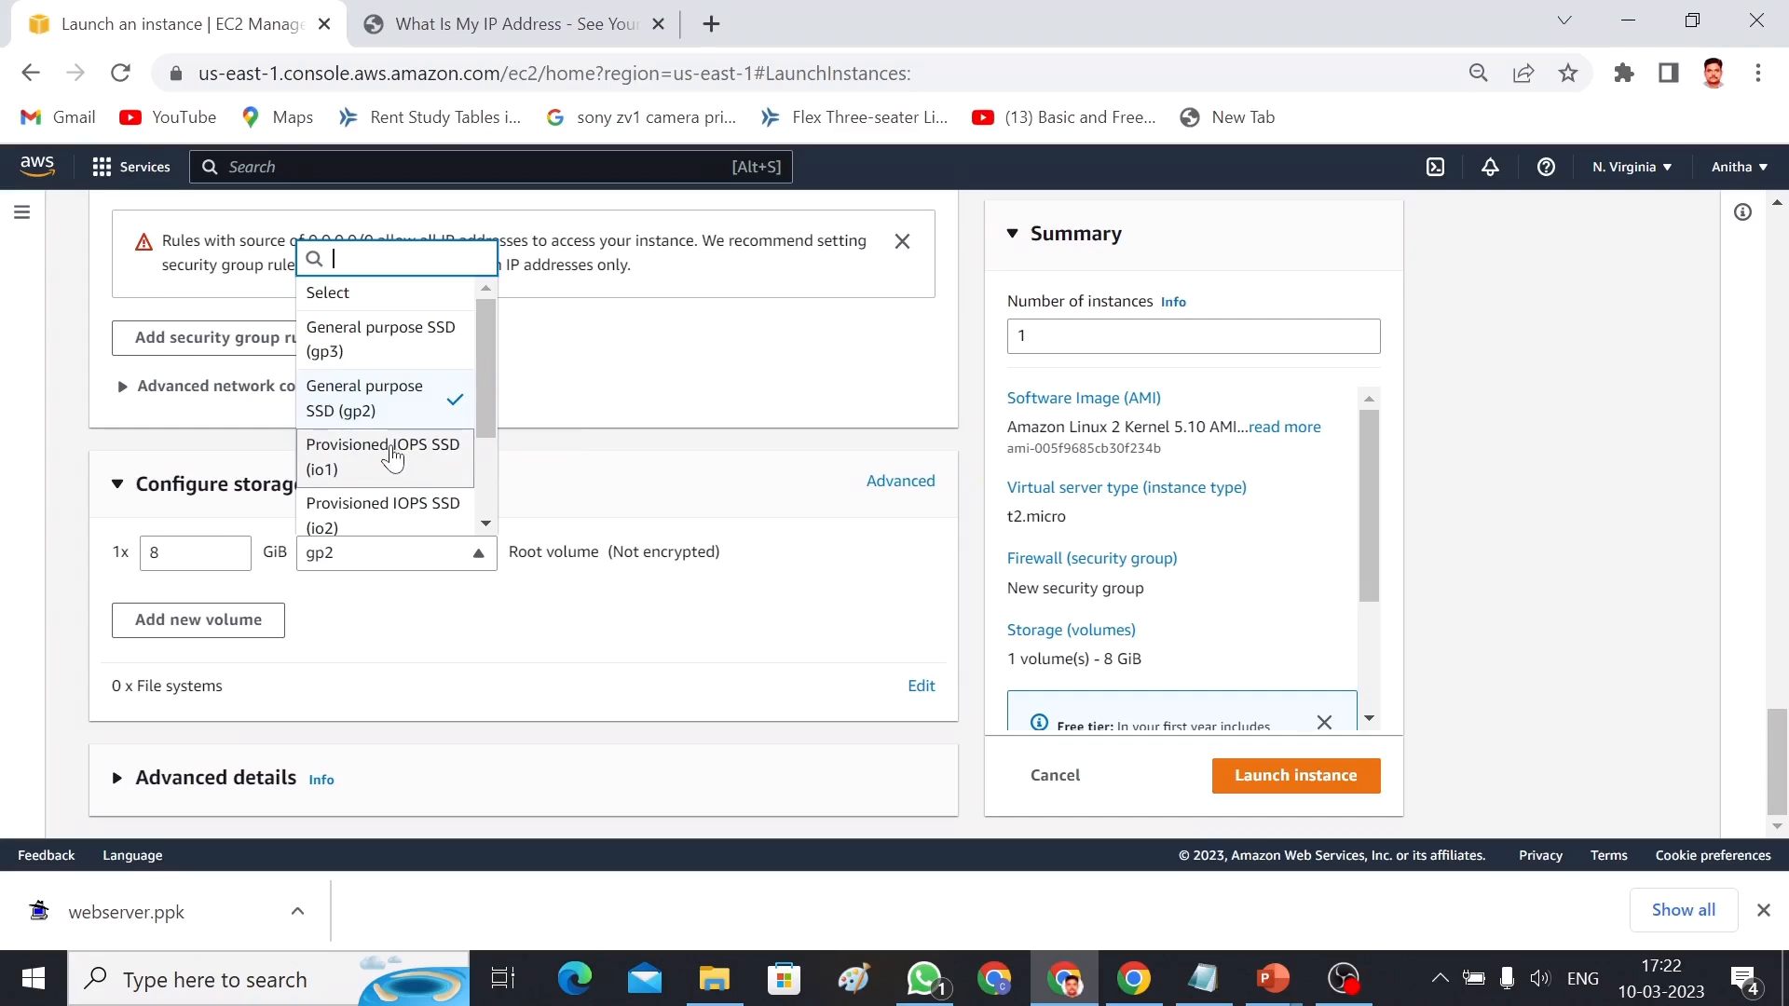
pyautogui.moveTo(488, 400); pyautogui.dragTo(494, 484)
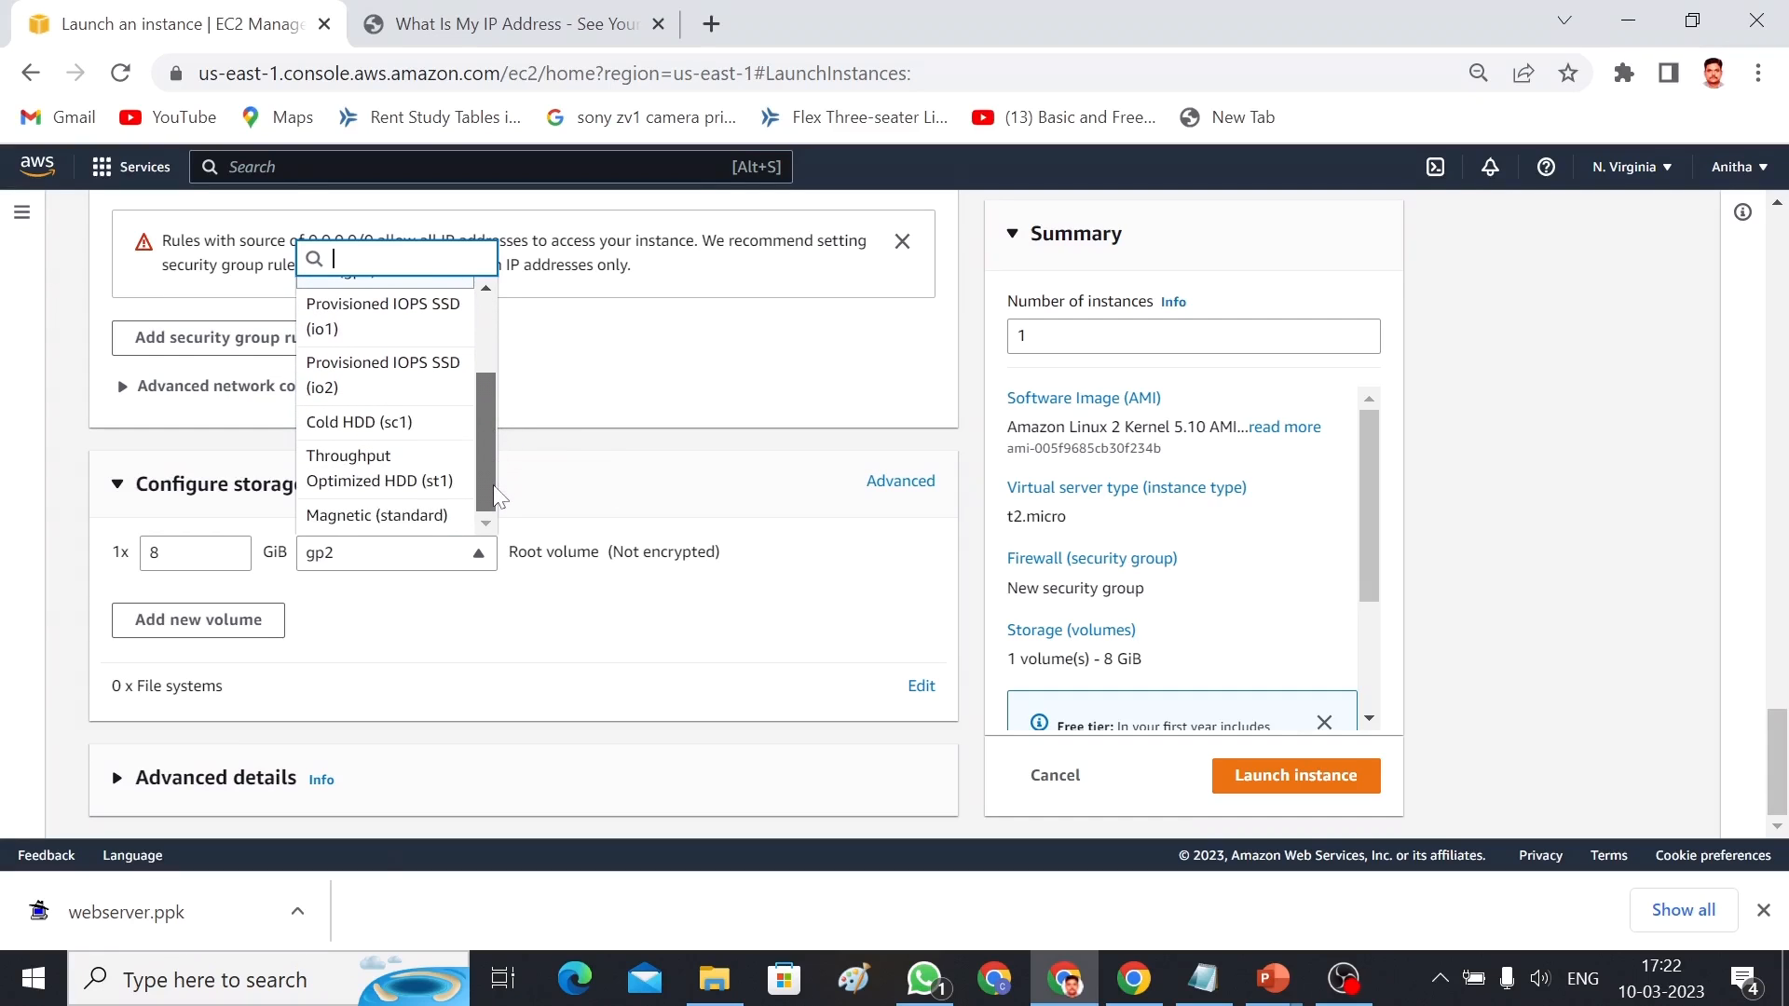
pyautogui.click(558, 487)
pyautogui.click(559, 486)
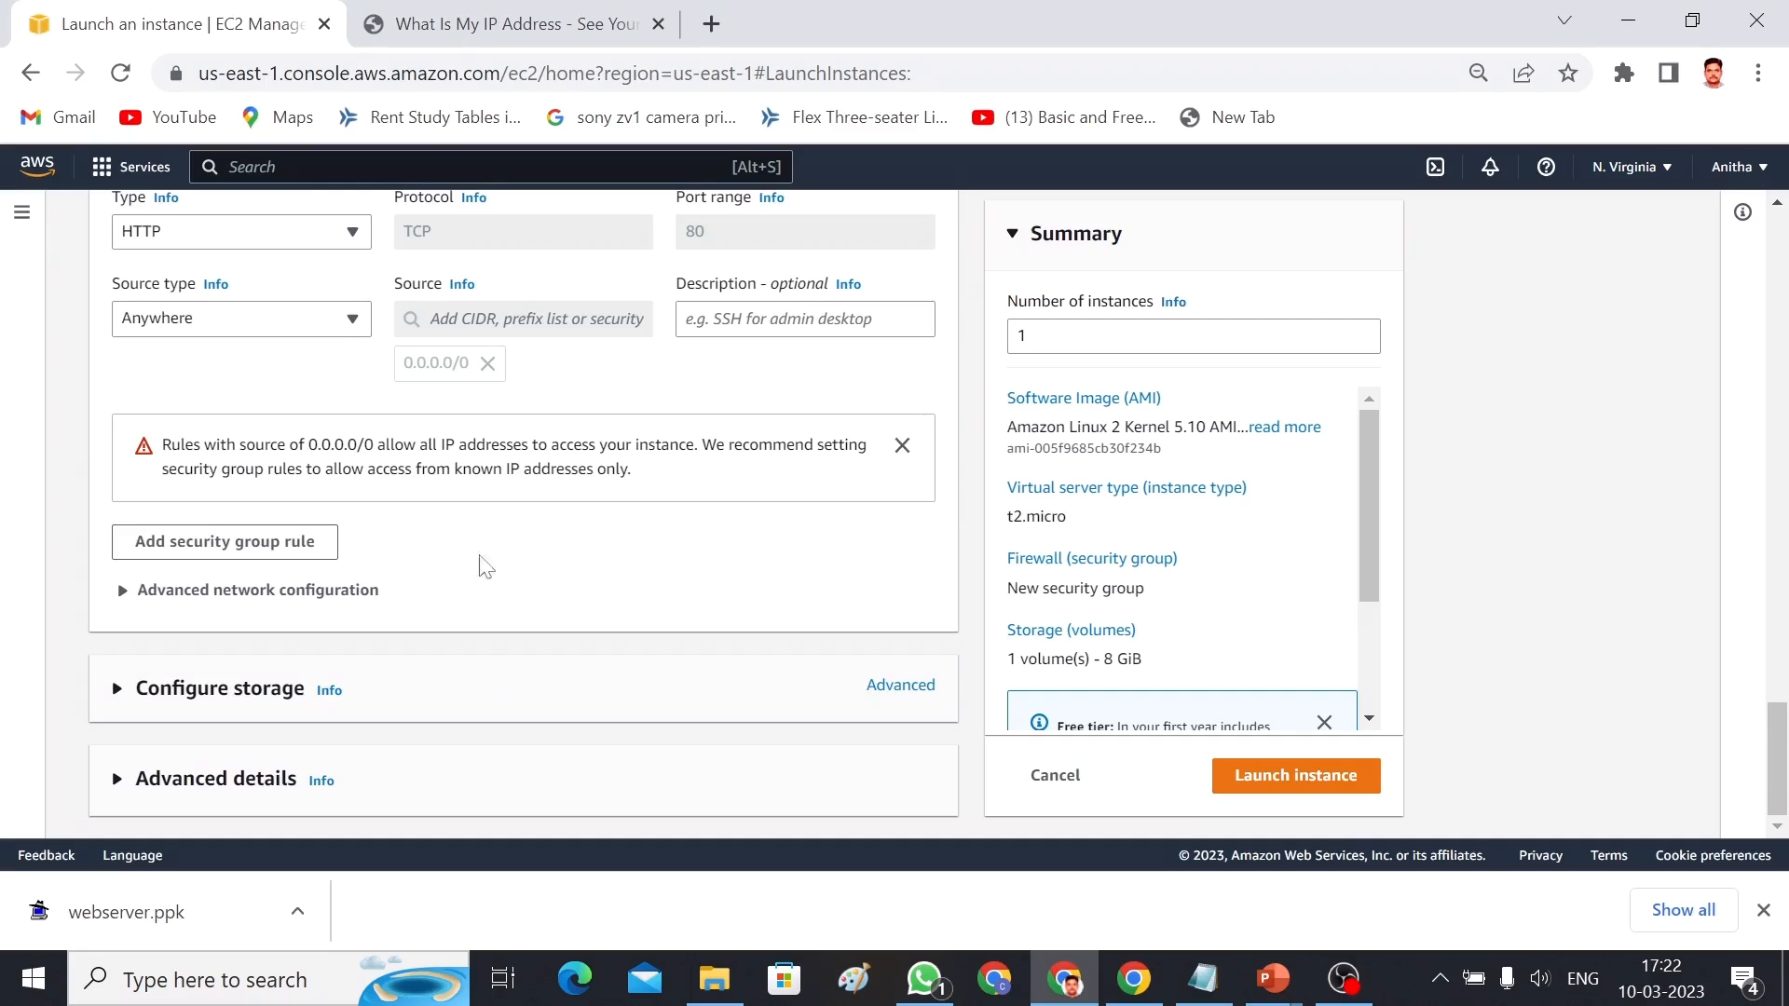
pyautogui.click(107, 697)
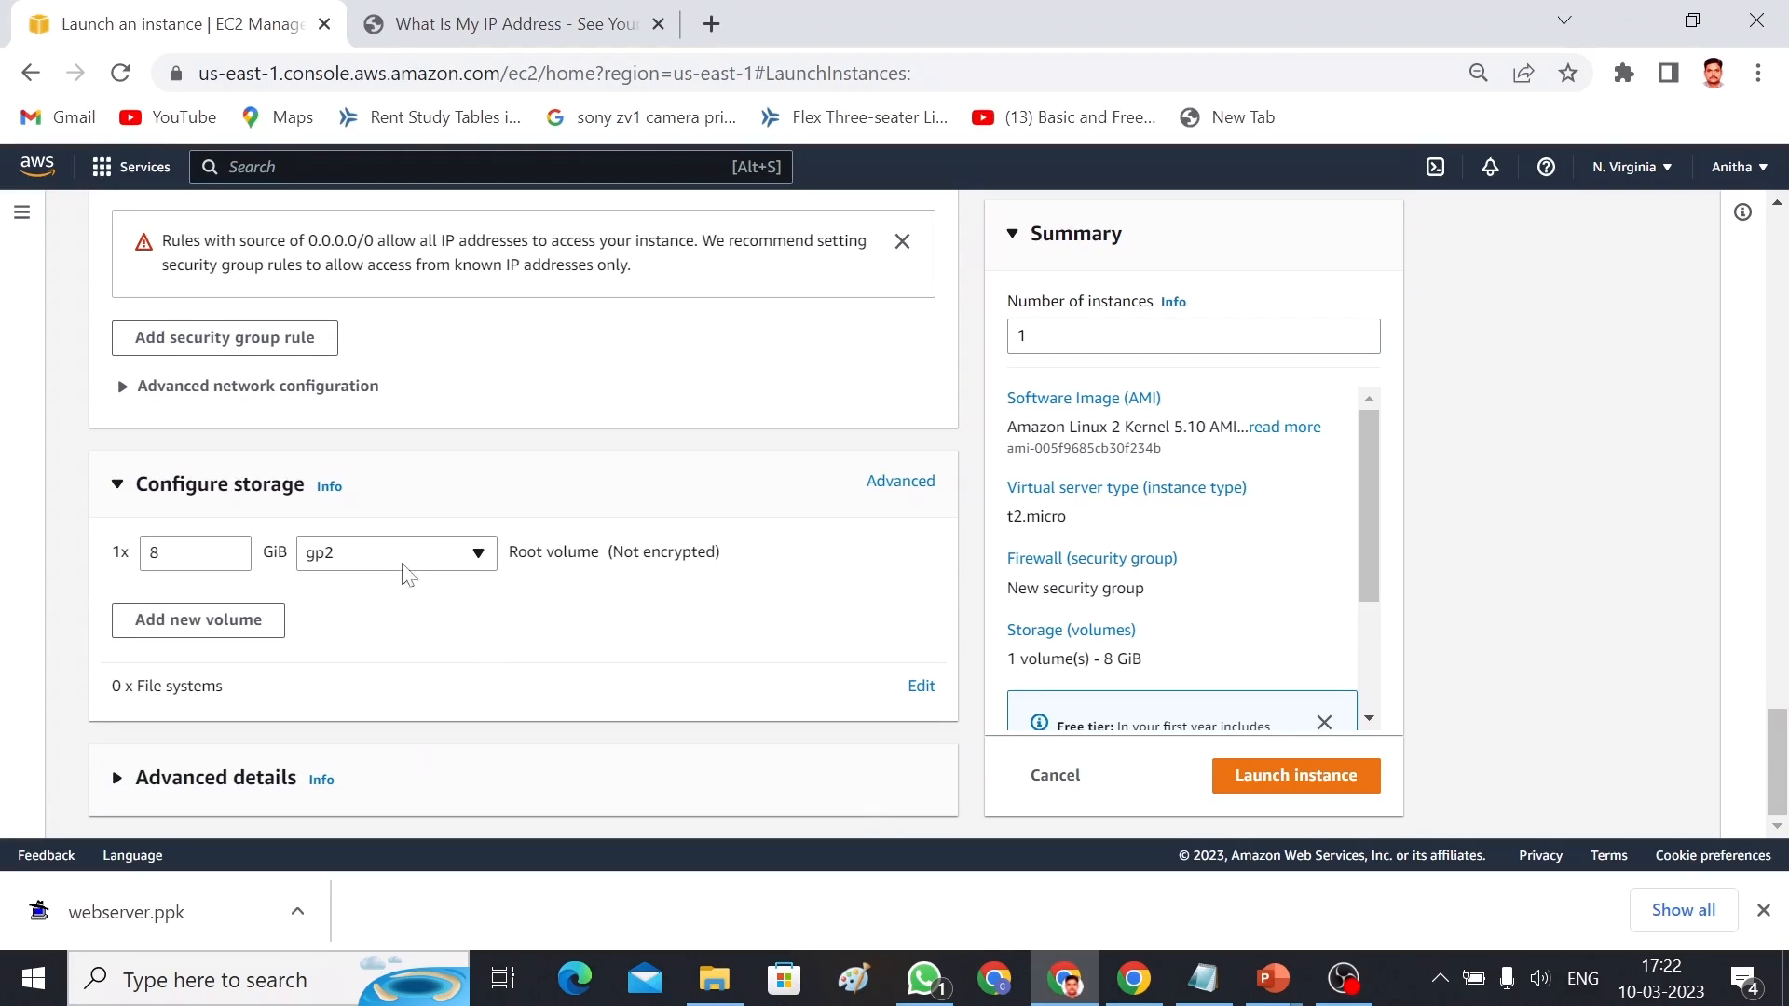
pyautogui.click(457, 568)
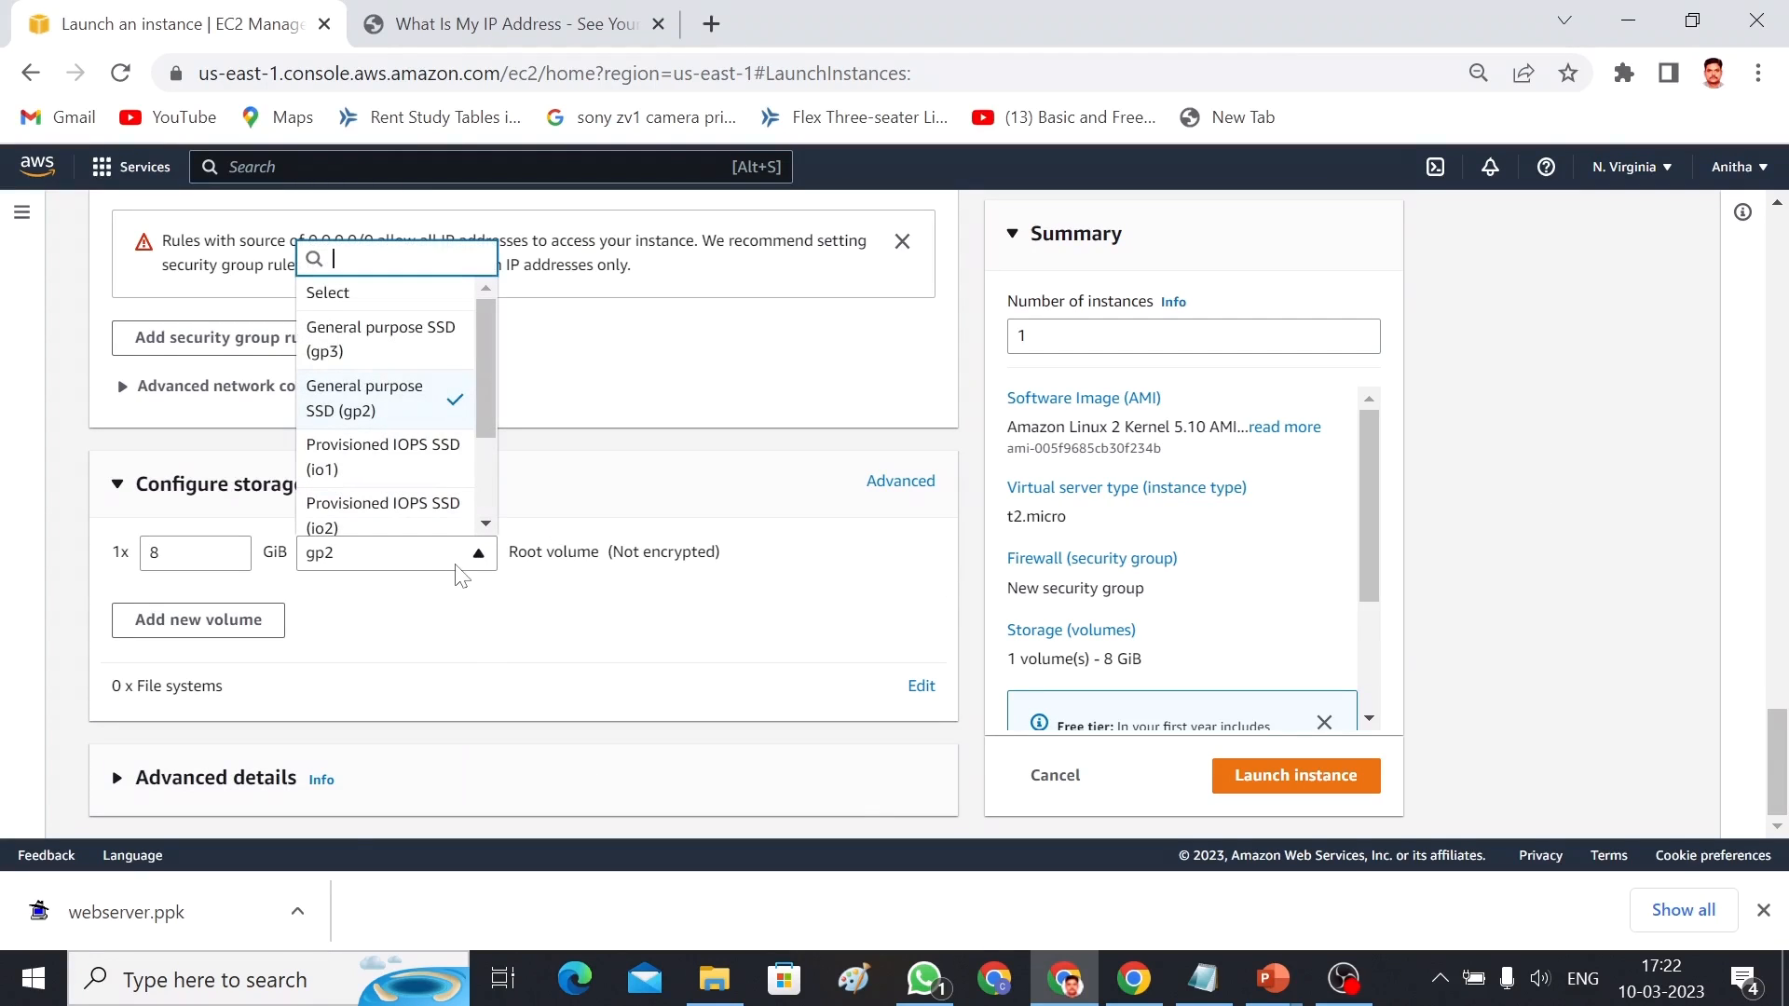
pyautogui.click(611, 484)
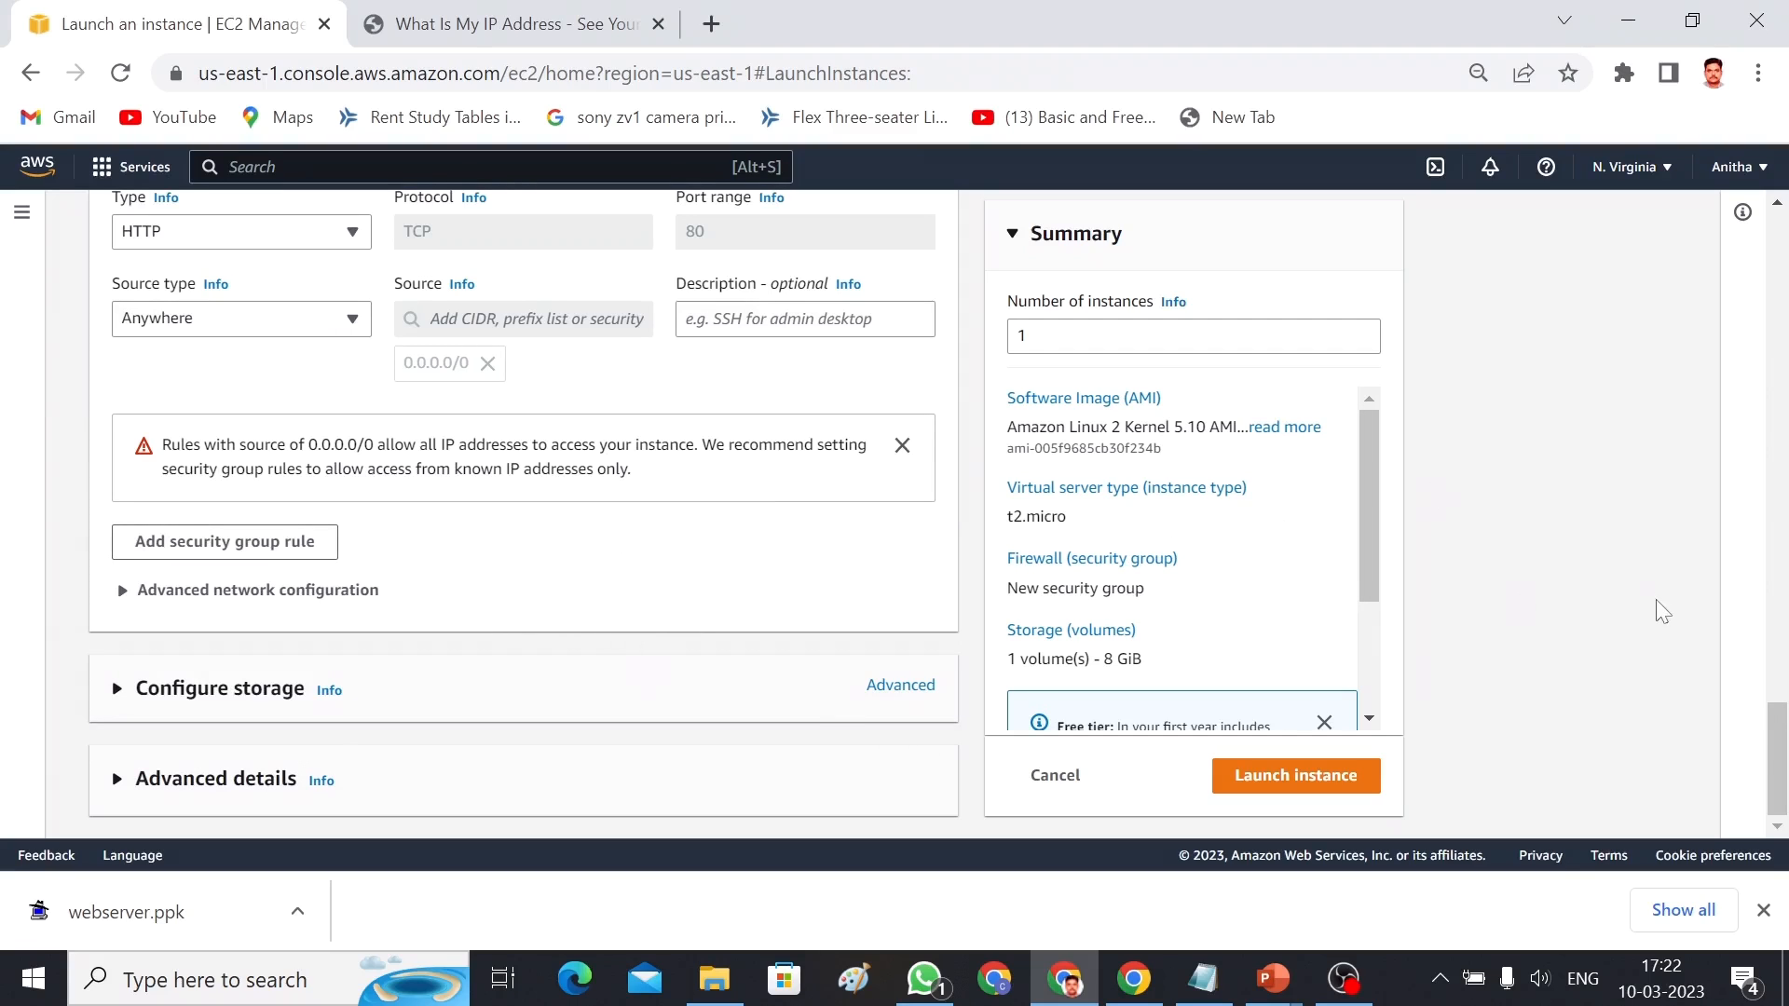
# Review the launch form's AMI, instance type, key pair, network settings, security group rules and root volume size
pyautogui.moveTo(1781, 792); pyautogui.dragTo(1785, 373)
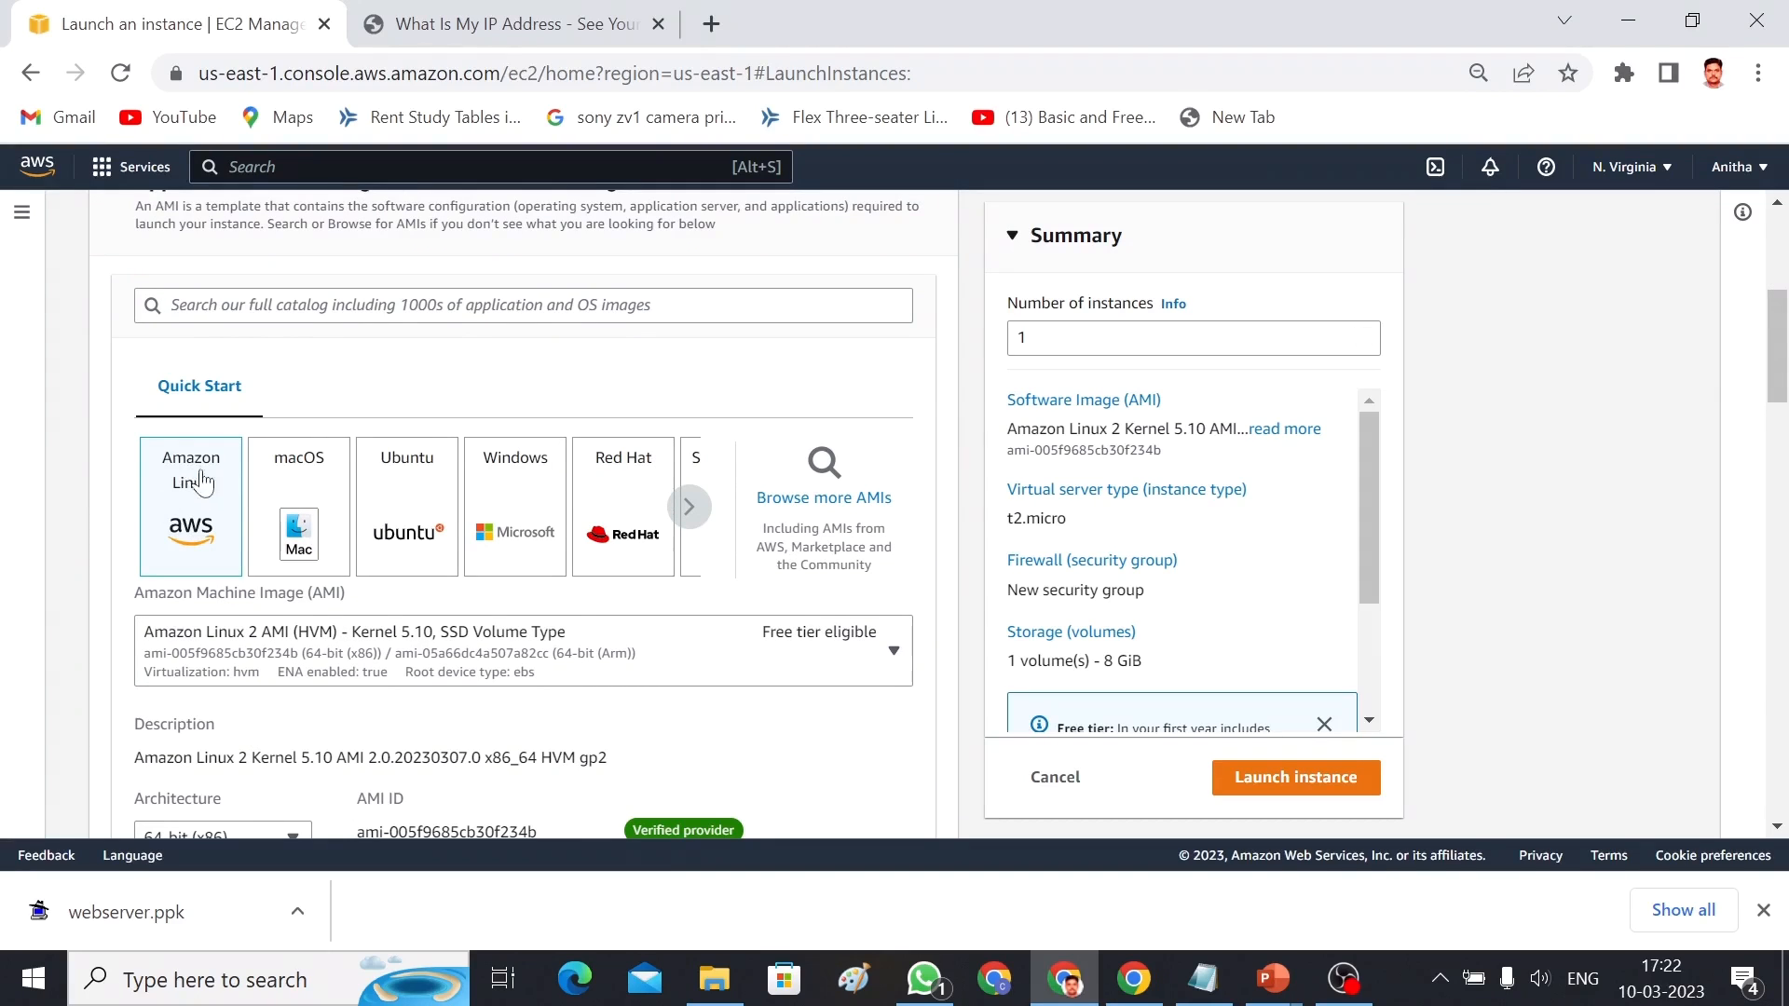
pyautogui.moveTo(1782, 384); pyautogui.dragTo(1786, 492)
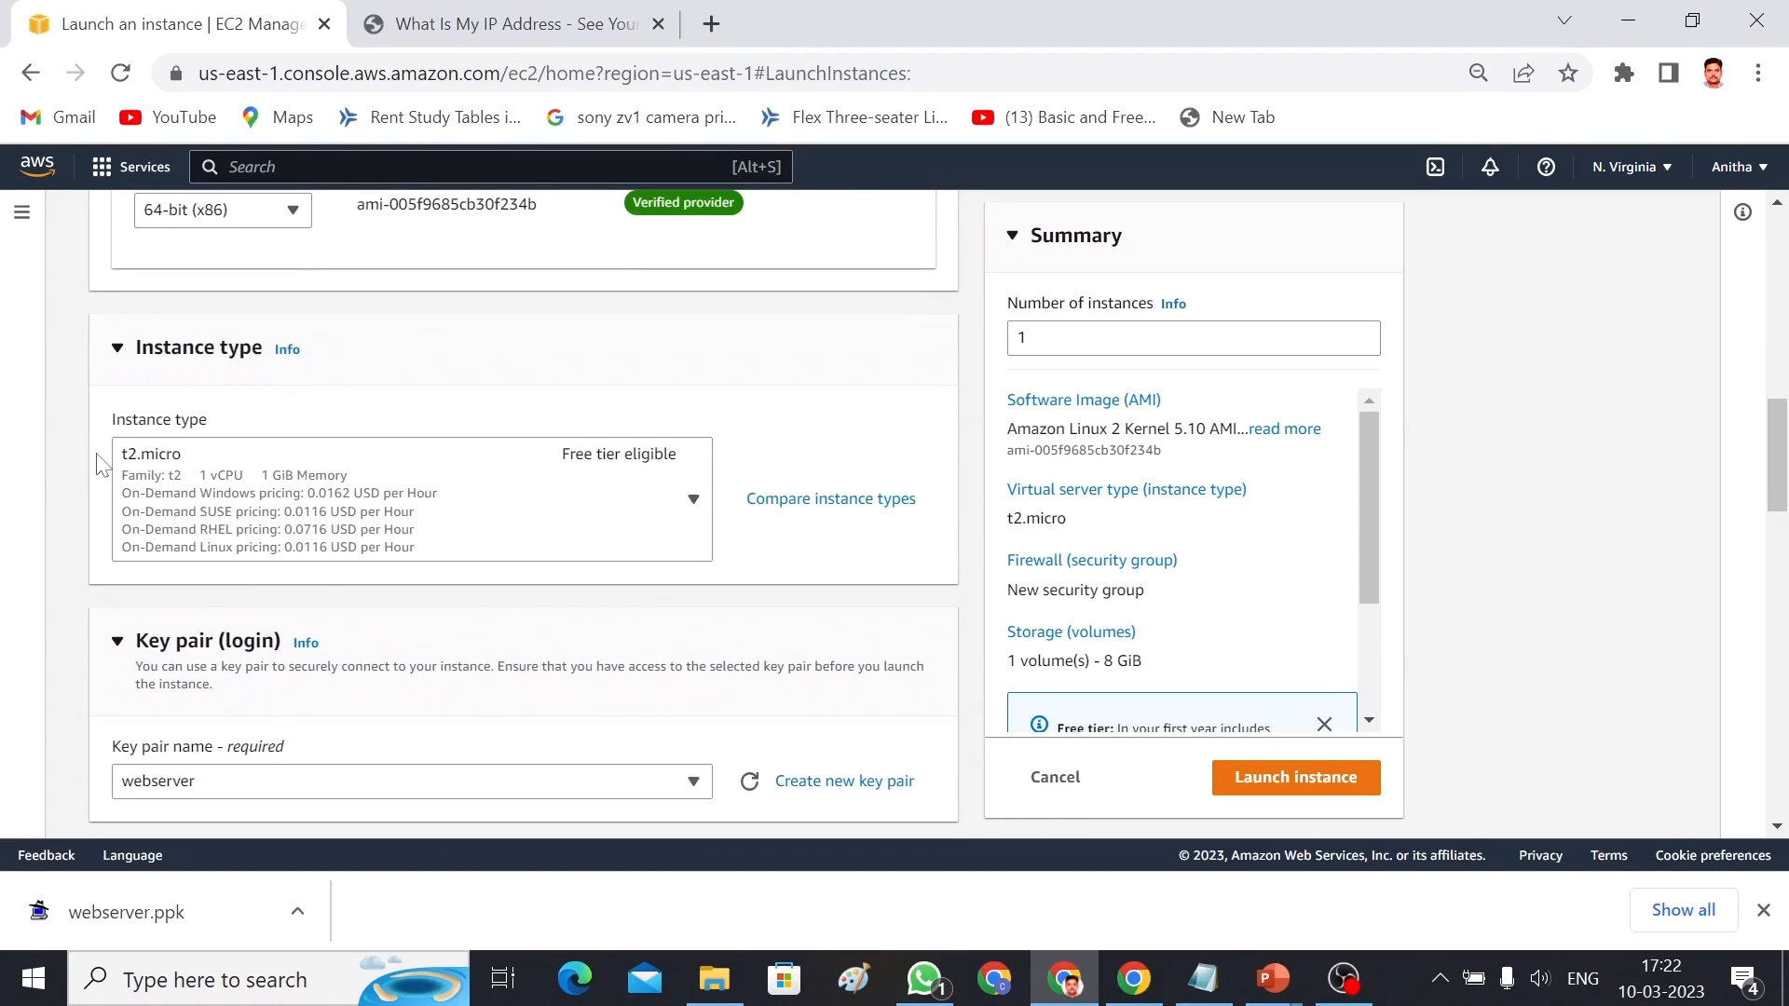
pyautogui.moveTo(1782, 452); pyautogui.dragTo(1782, 487)
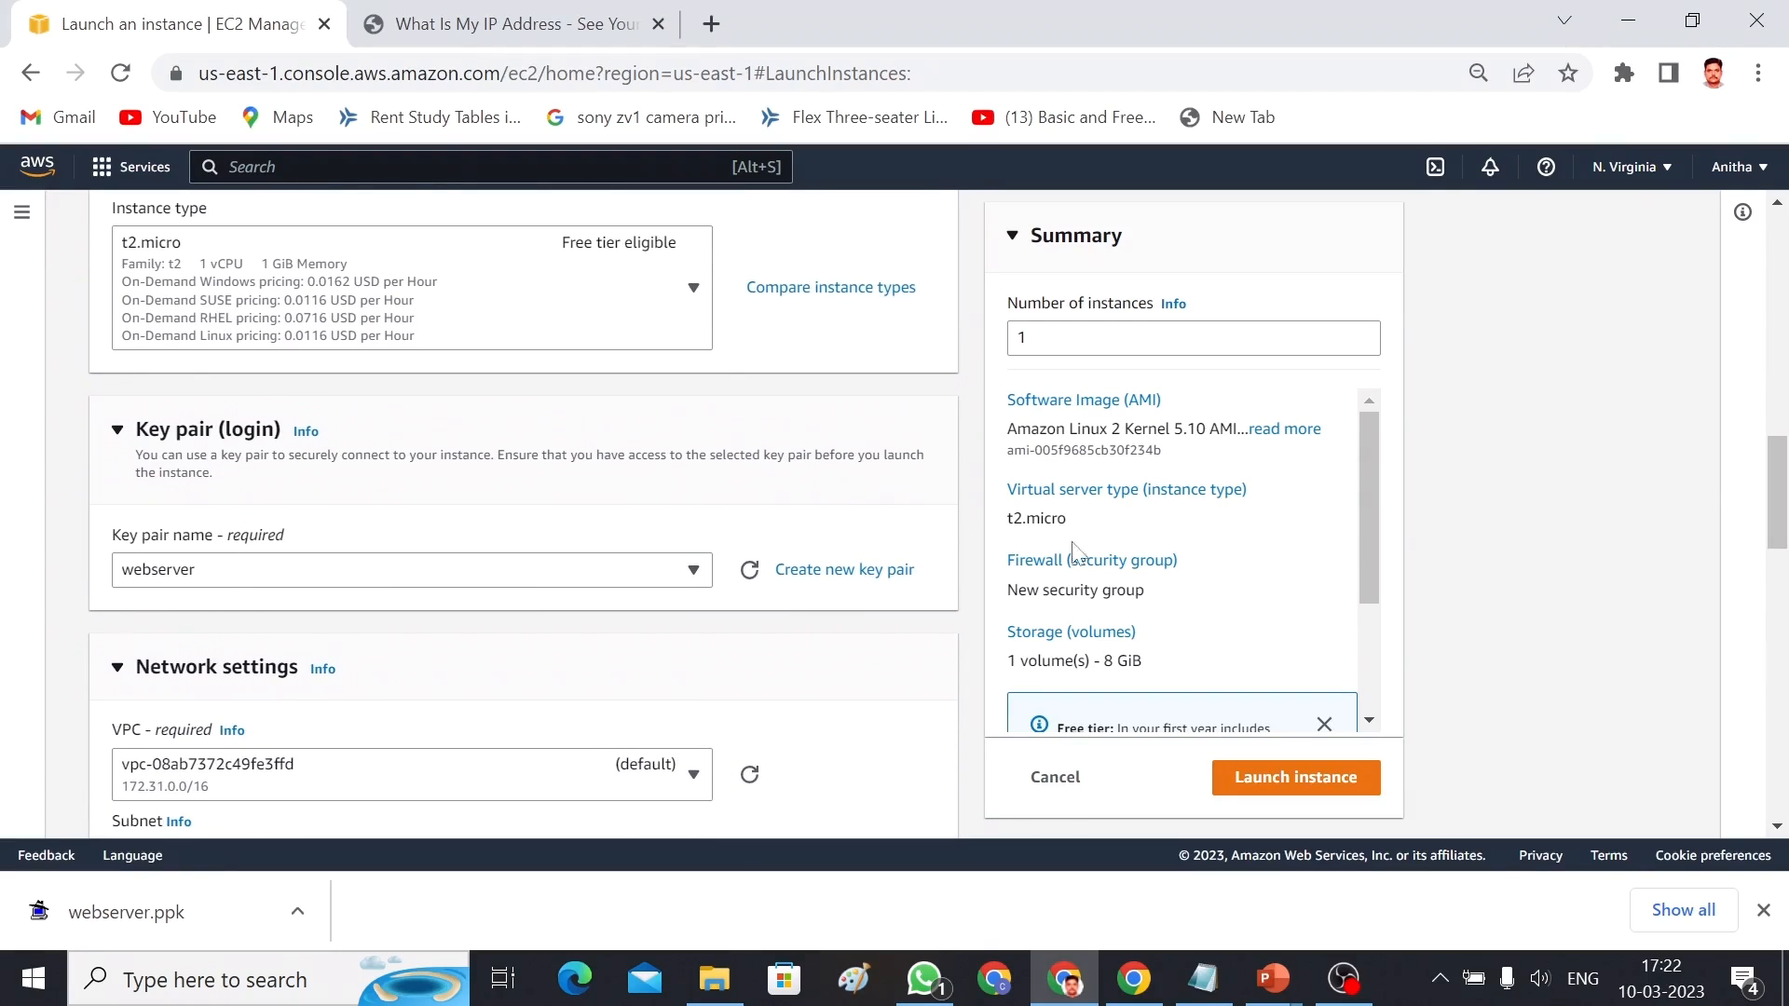
pyautogui.moveTo(1782, 475); pyautogui.dragTo(1781, 537)
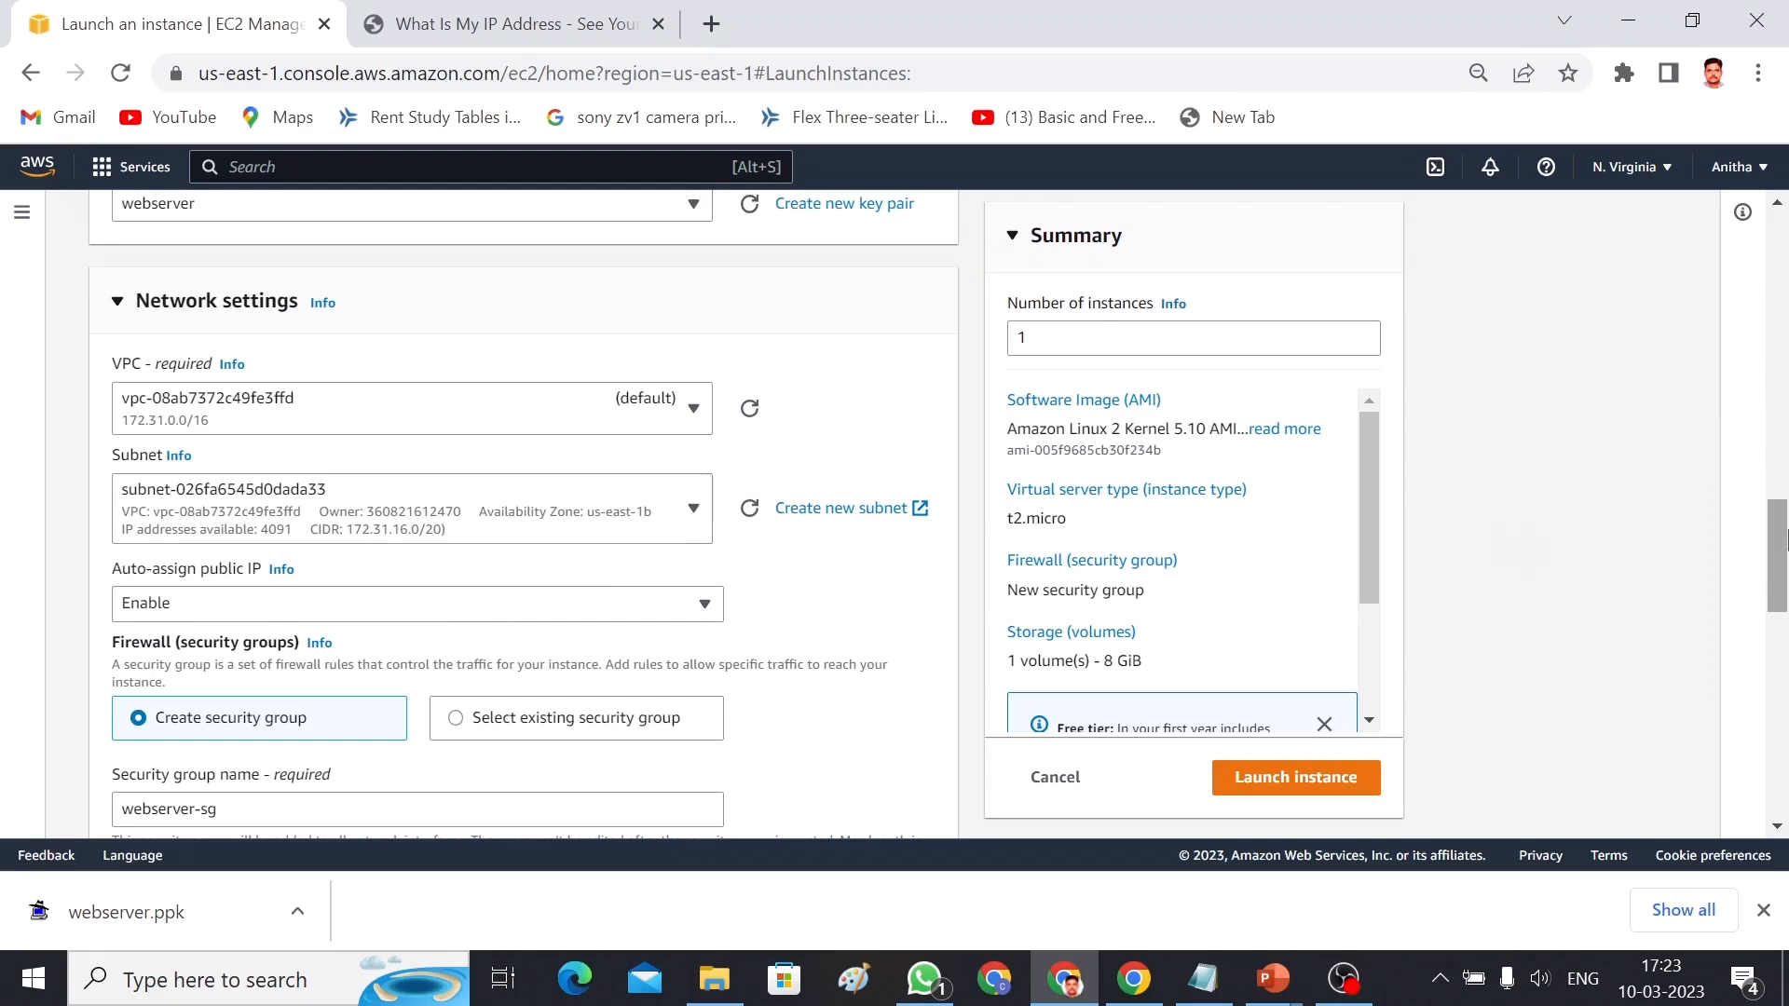
pyautogui.moveTo(1784, 540); pyautogui.dragTo(1784, 601)
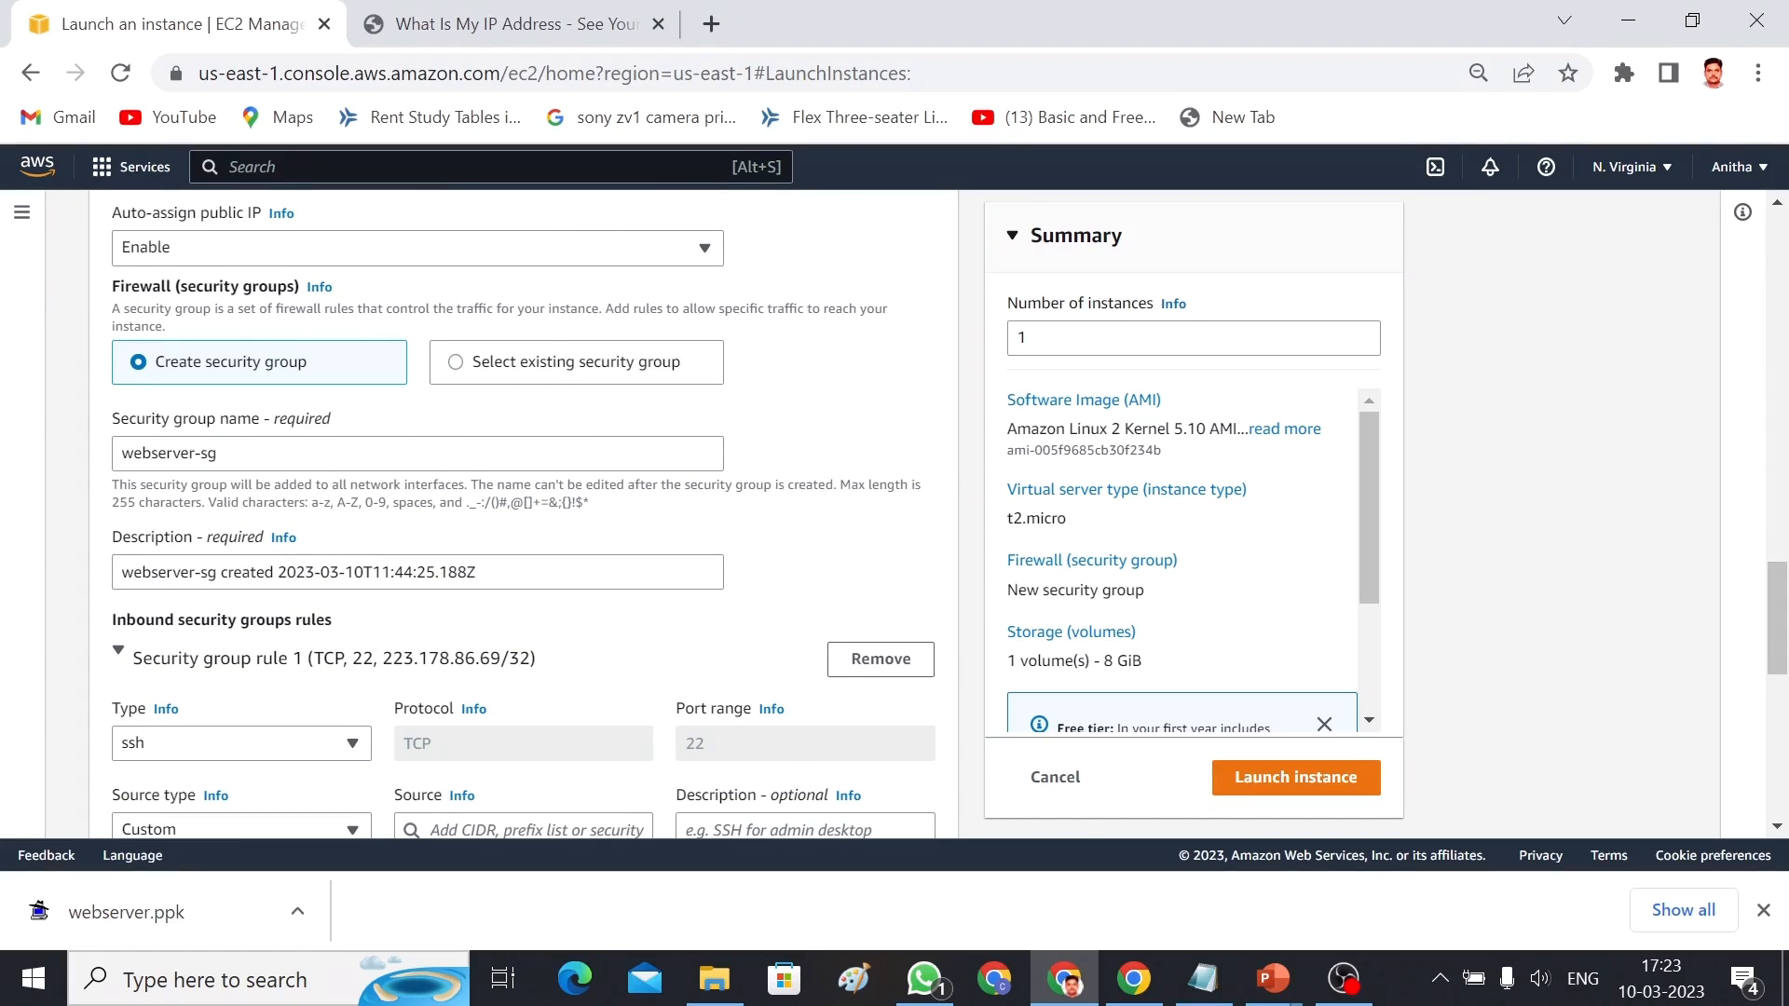
pyautogui.moveTo(1784, 604); pyautogui.dragTo(1784, 665)
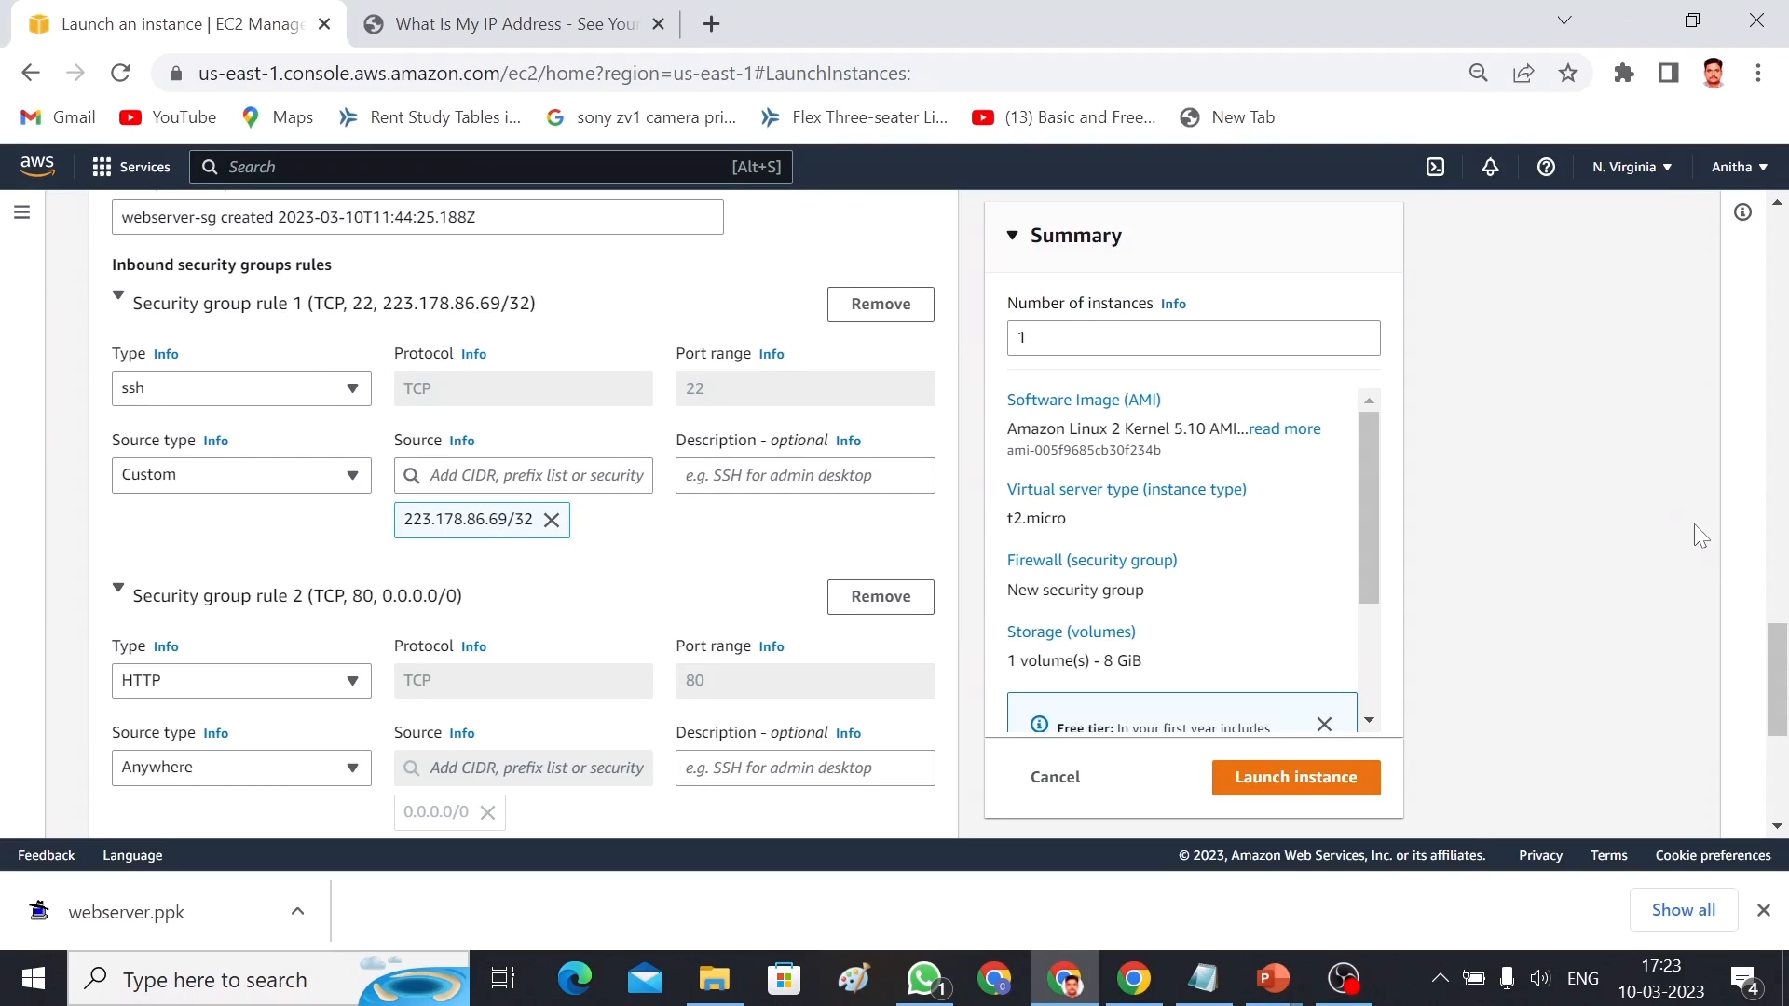
pyautogui.moveTo(1784, 632); pyautogui.dragTo(1784, 665)
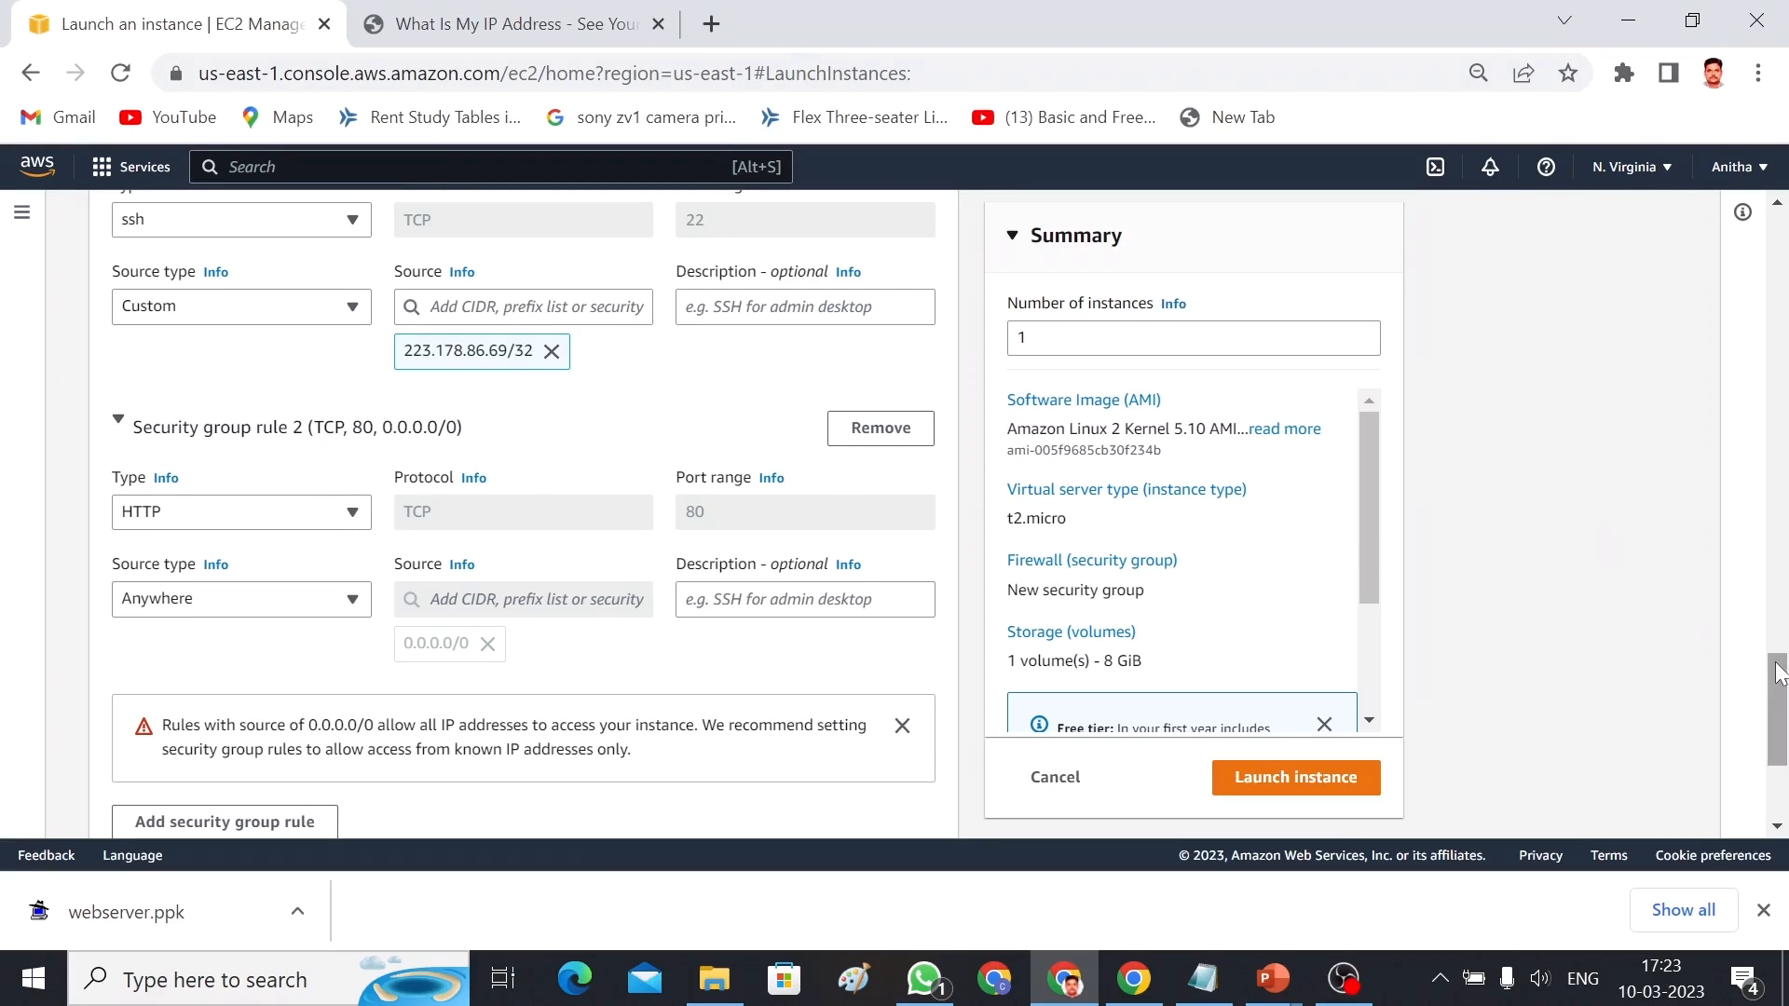
pyautogui.scroll(-3, 1782, 727)
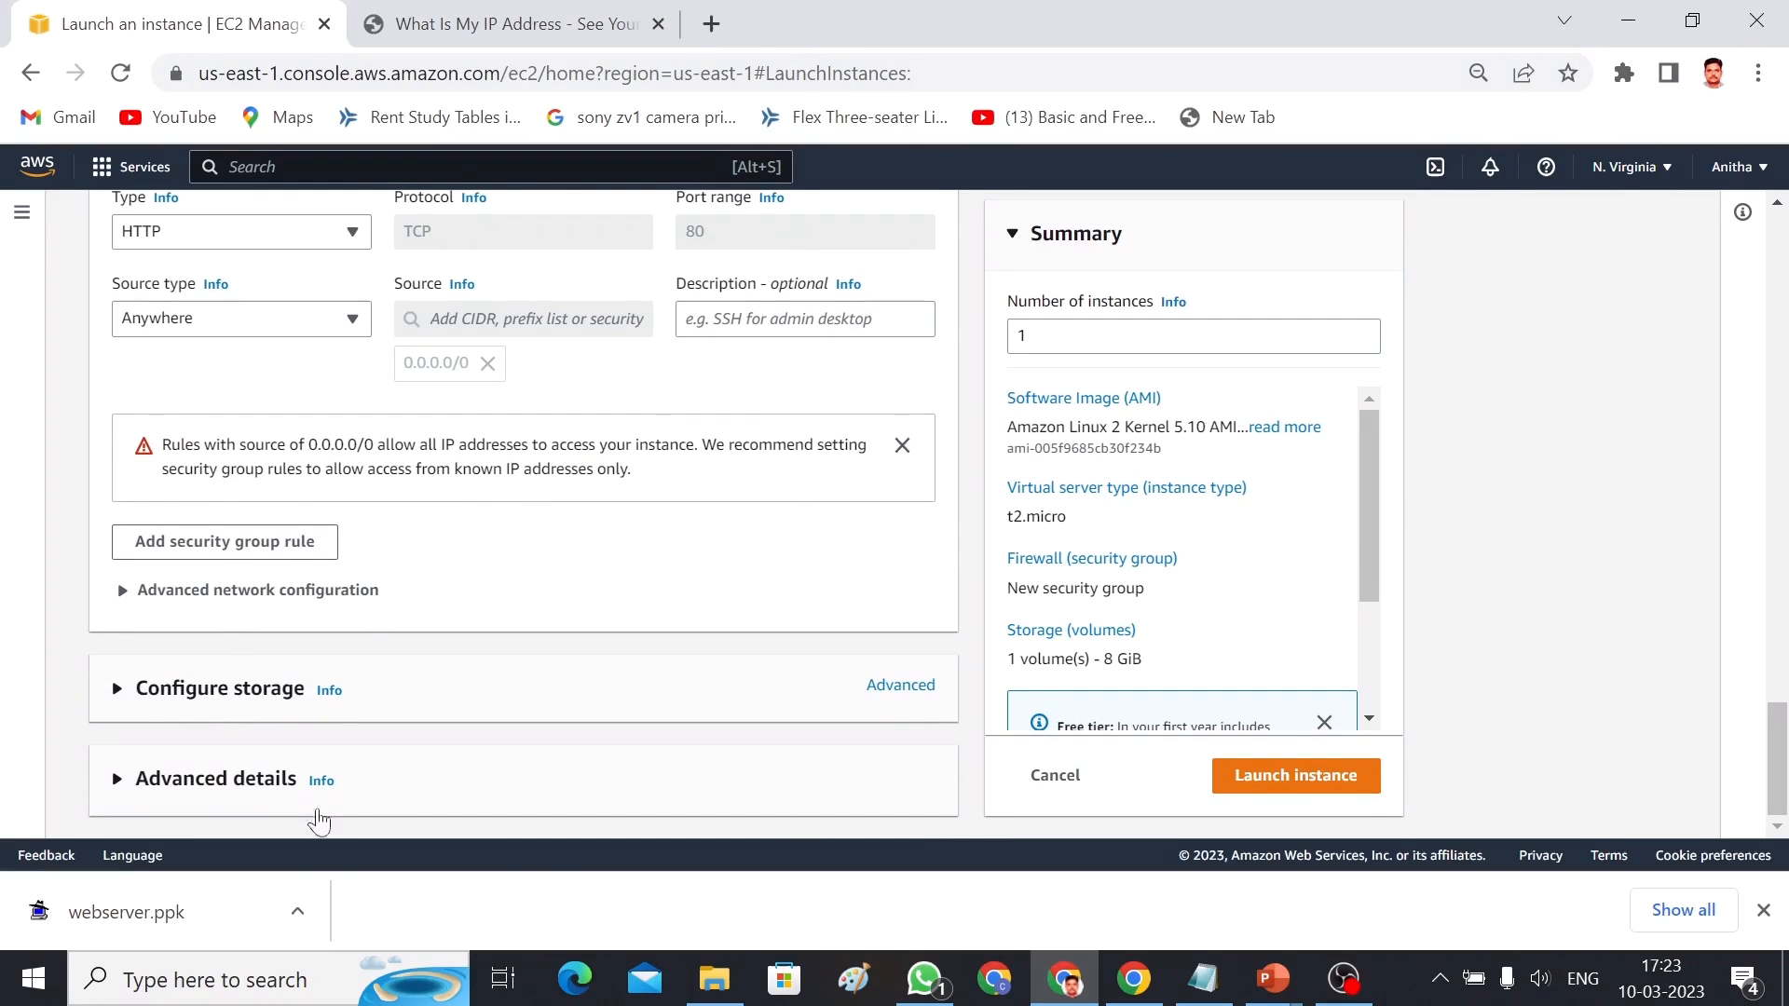
pyautogui.click(118, 691)
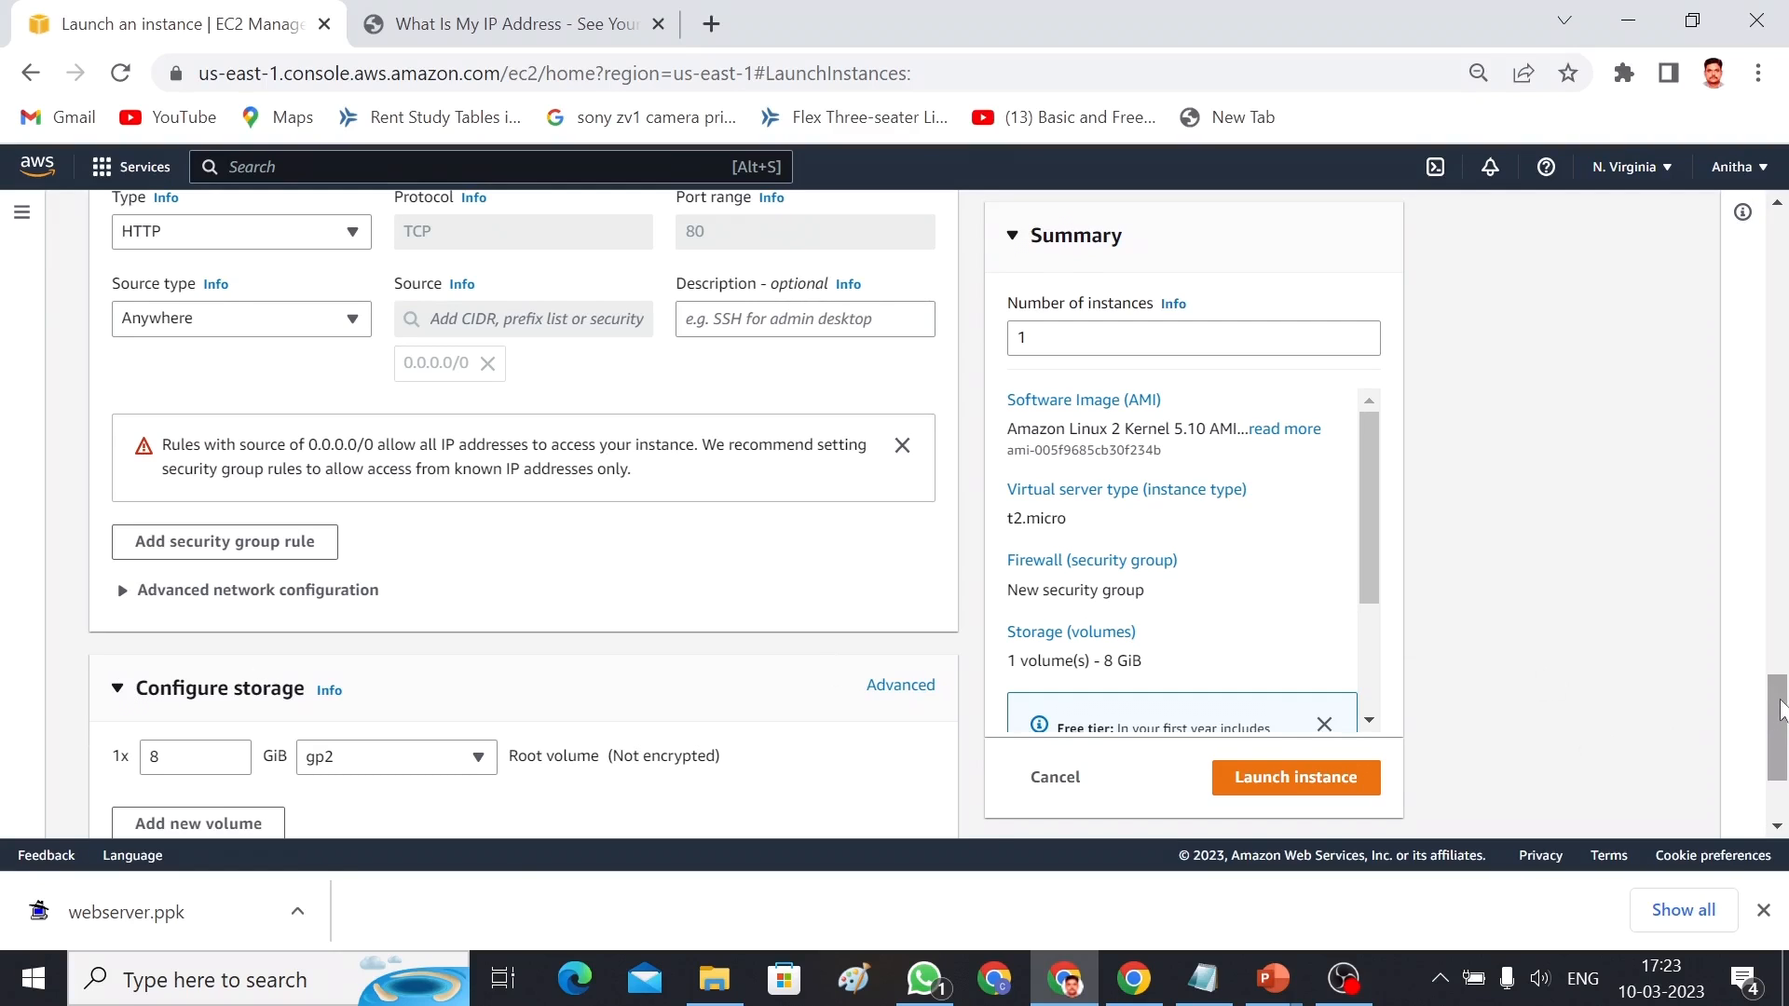
pyautogui.scroll(-2, 1712, 733)
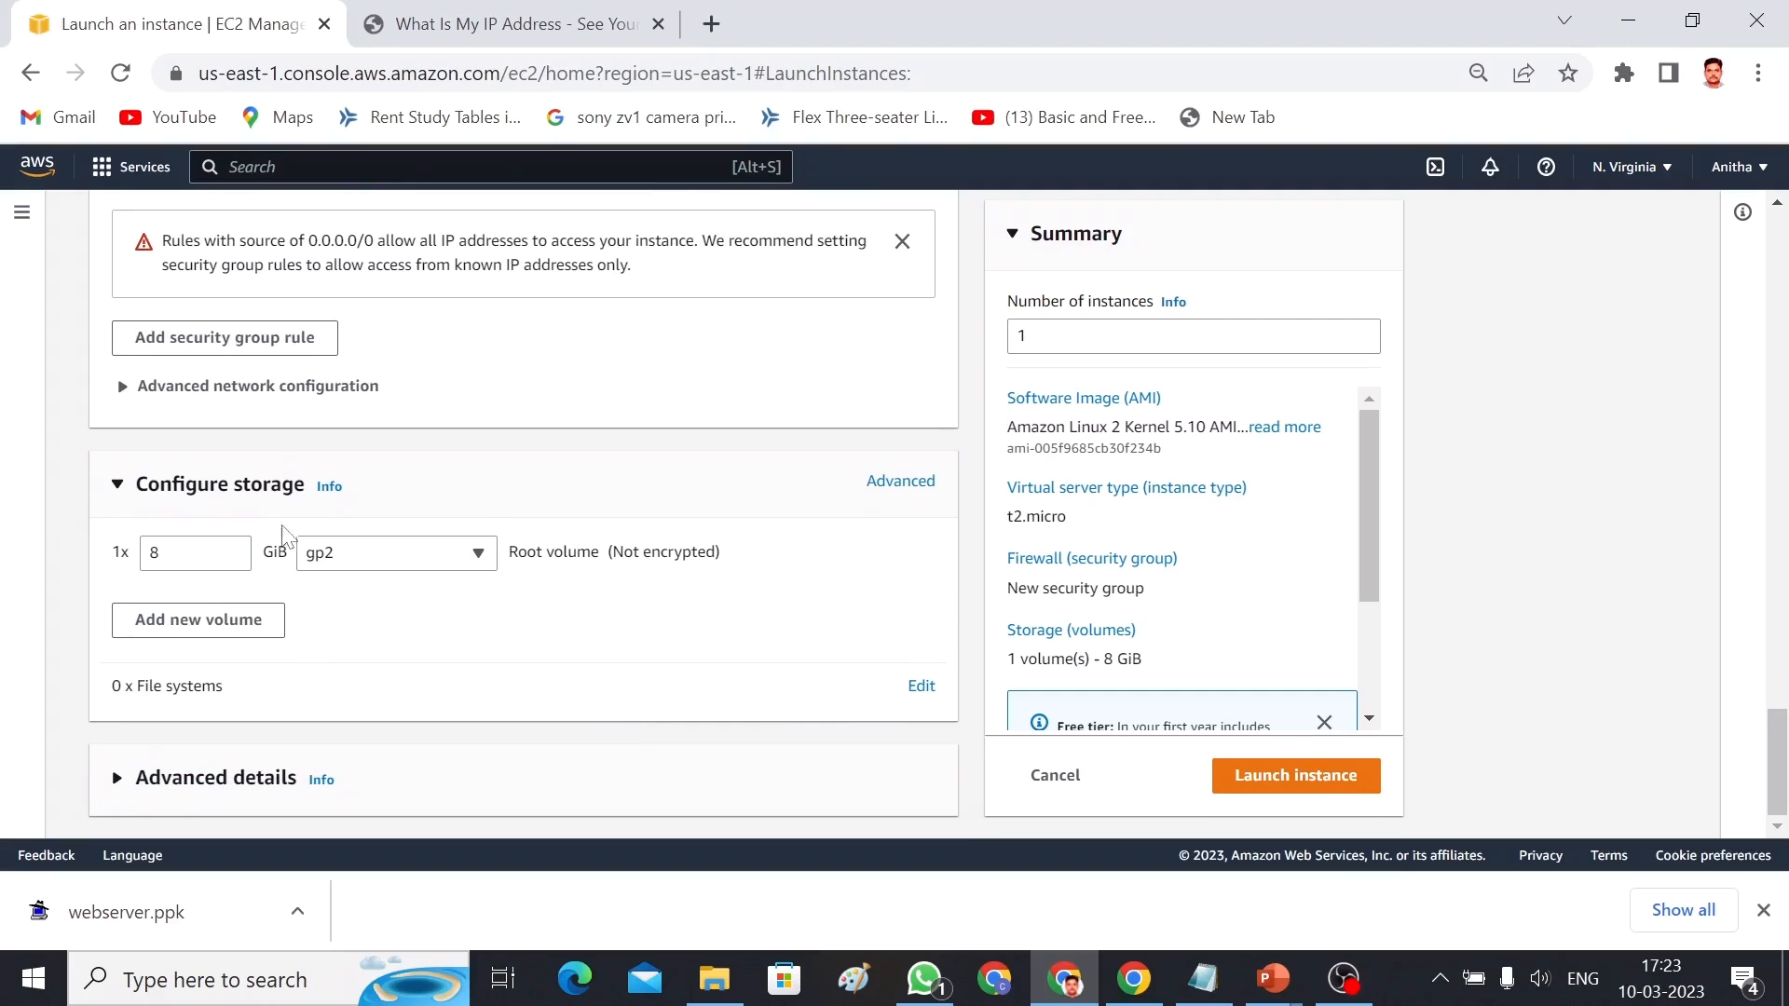
pyautogui.doubleClick(155, 553)
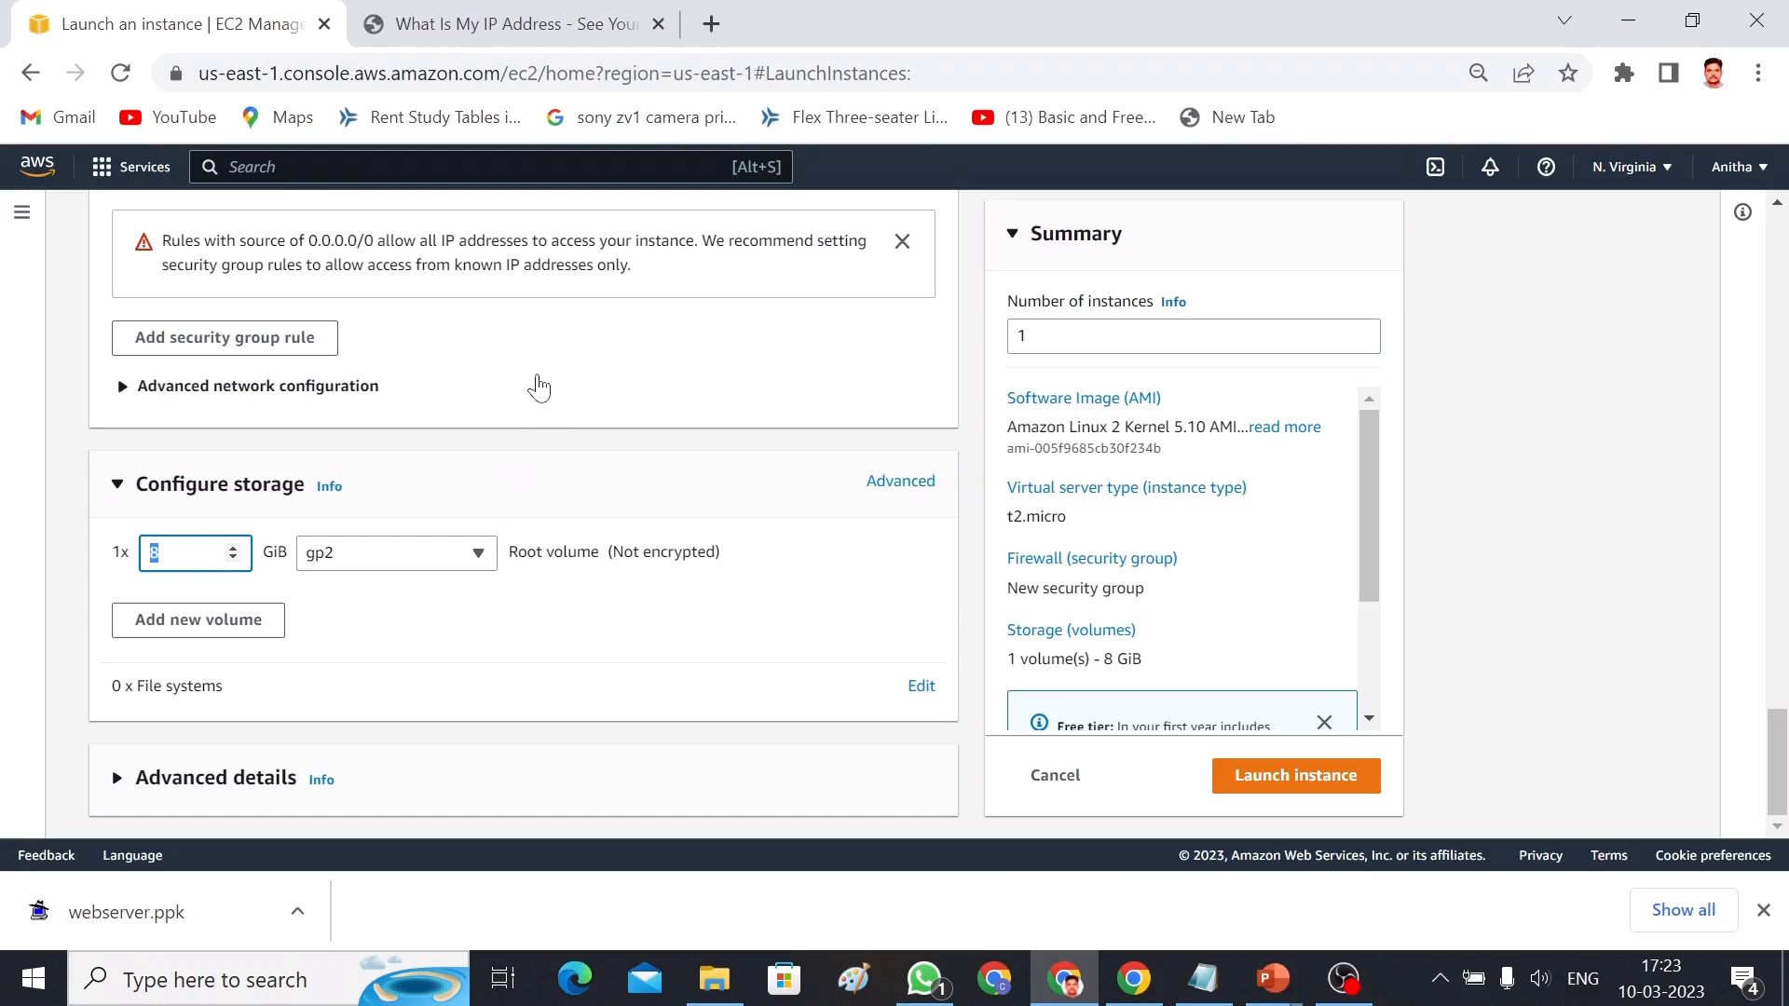
pyautogui.click(600, 498)
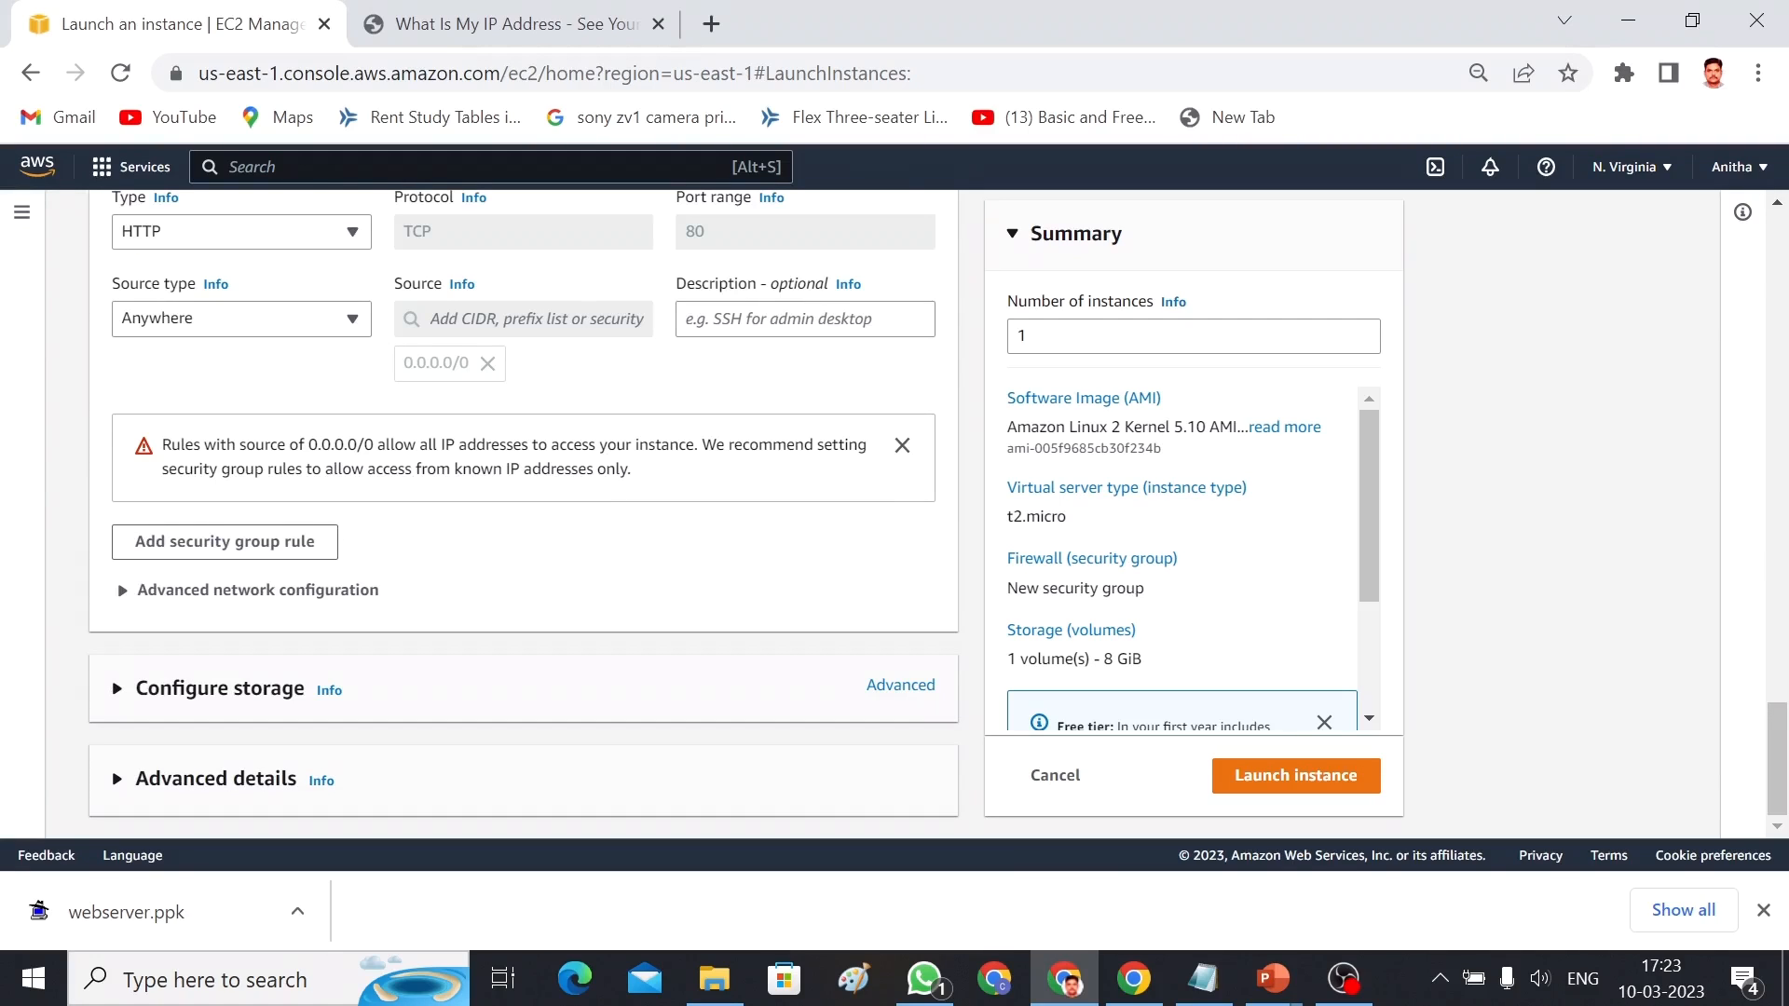
# Launch the configured instance and open the list of all instances
pyautogui.click(1297, 776)
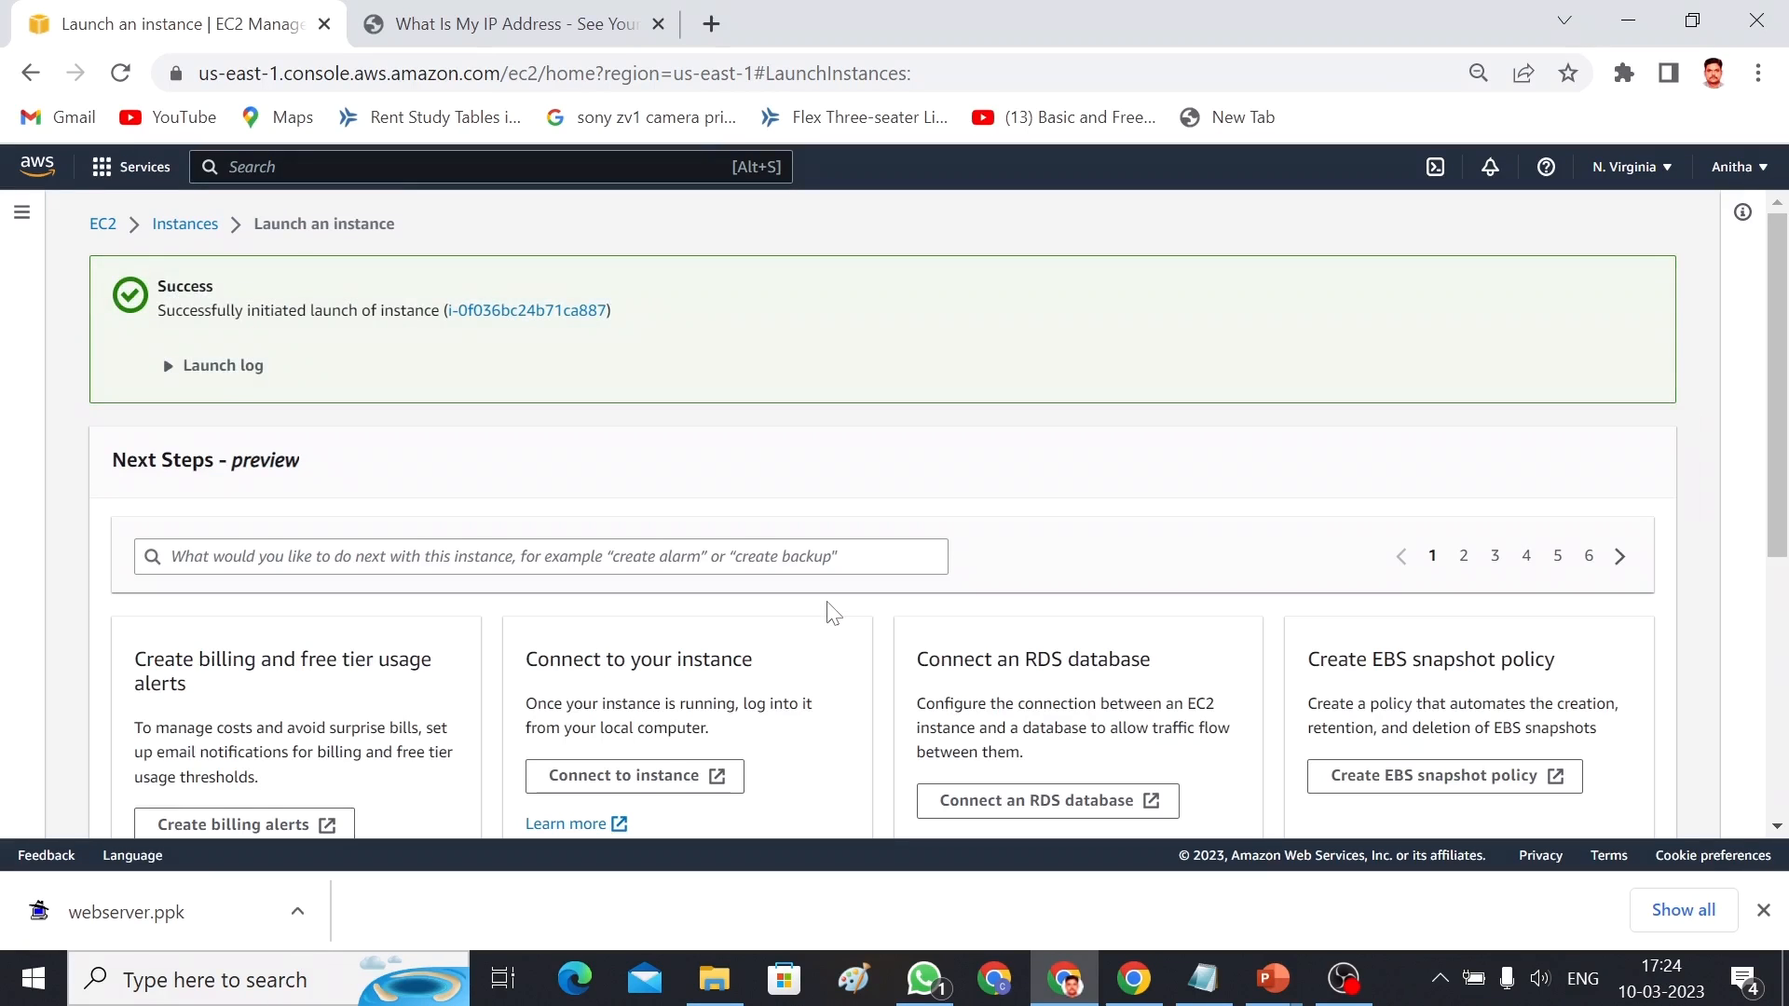
pyautogui.moveTo(1784, 377); pyautogui.dragTo(1786, 692)
pyautogui.click(1614, 828)
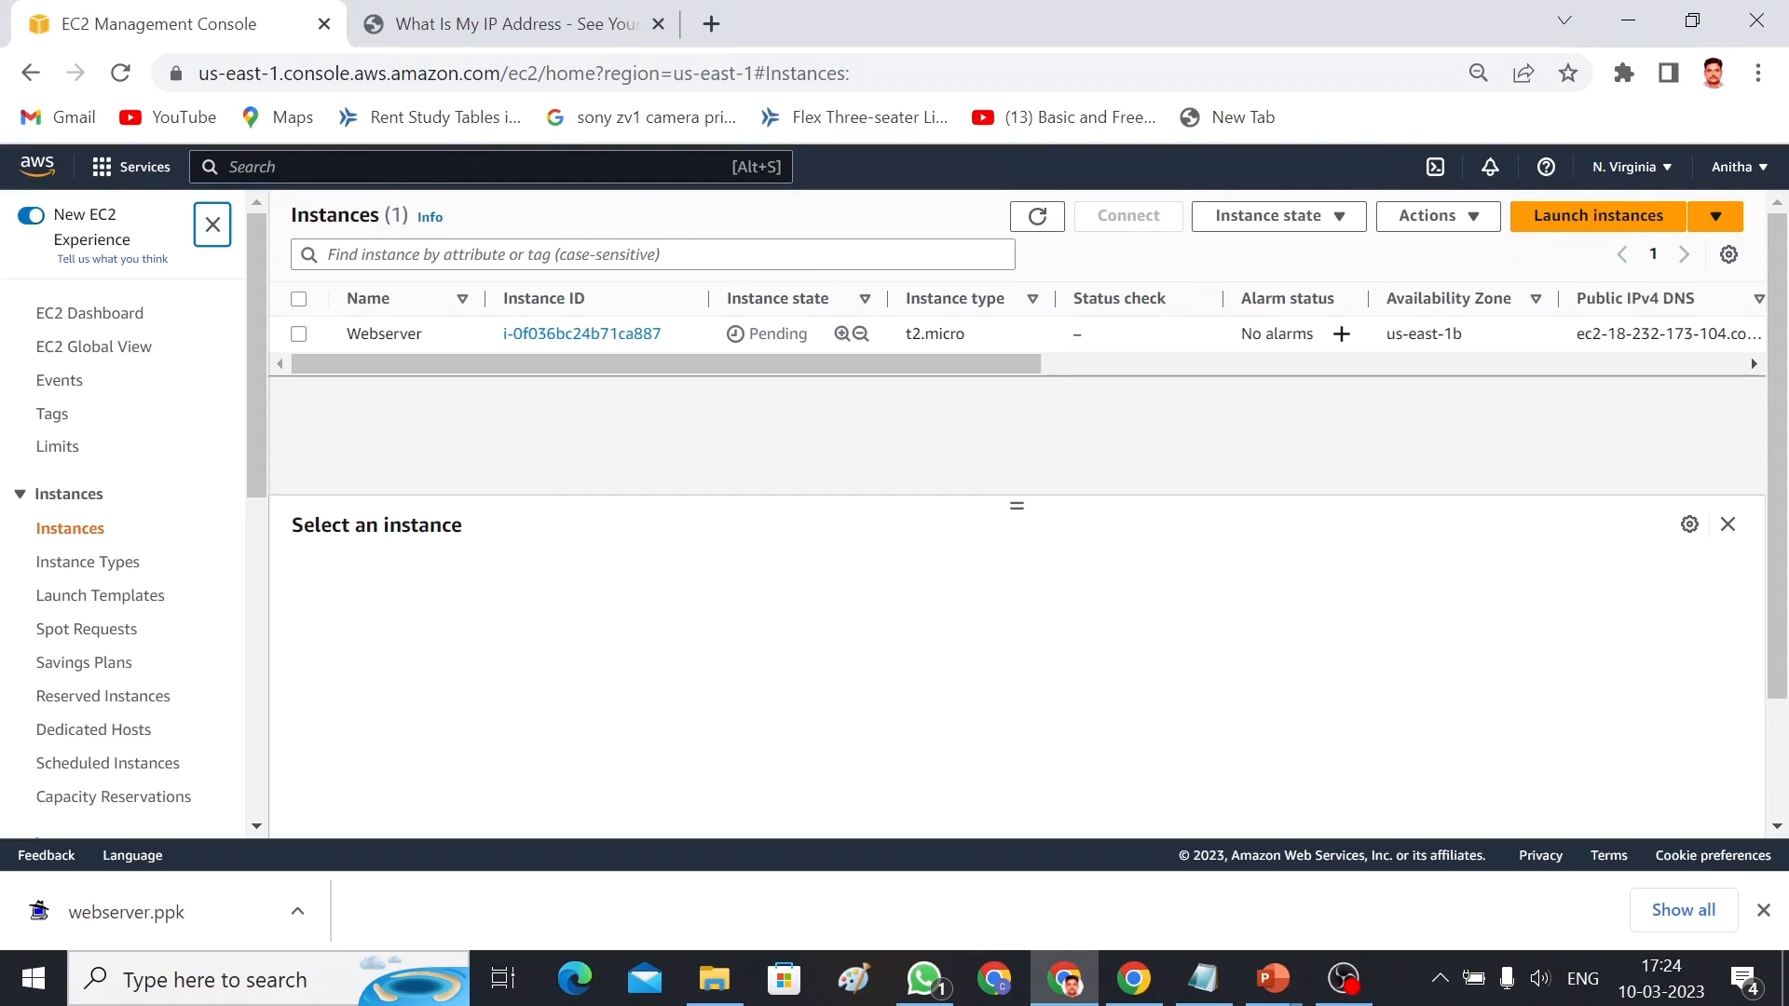
# Select the Webserver instance and review its summary details, including IP addresses, VPC and subnet
pyautogui.click(299, 333)
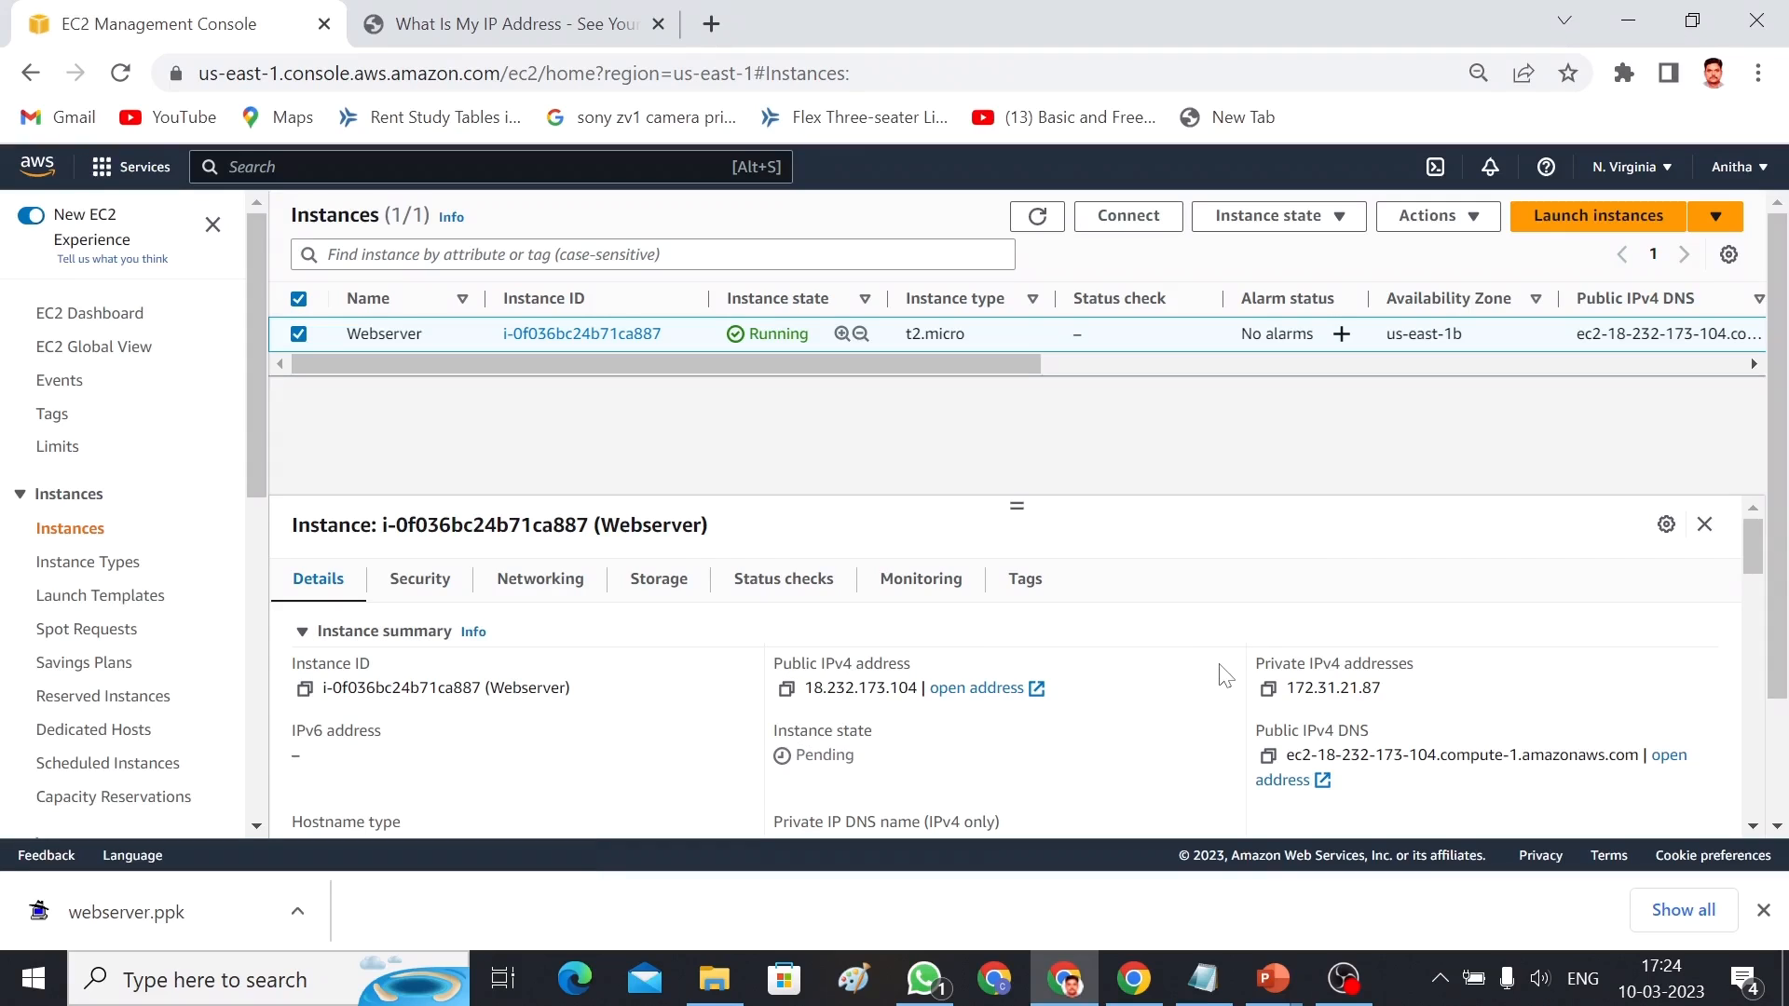
pyautogui.moveTo(1755, 559); pyautogui.dragTo(1774, 612)
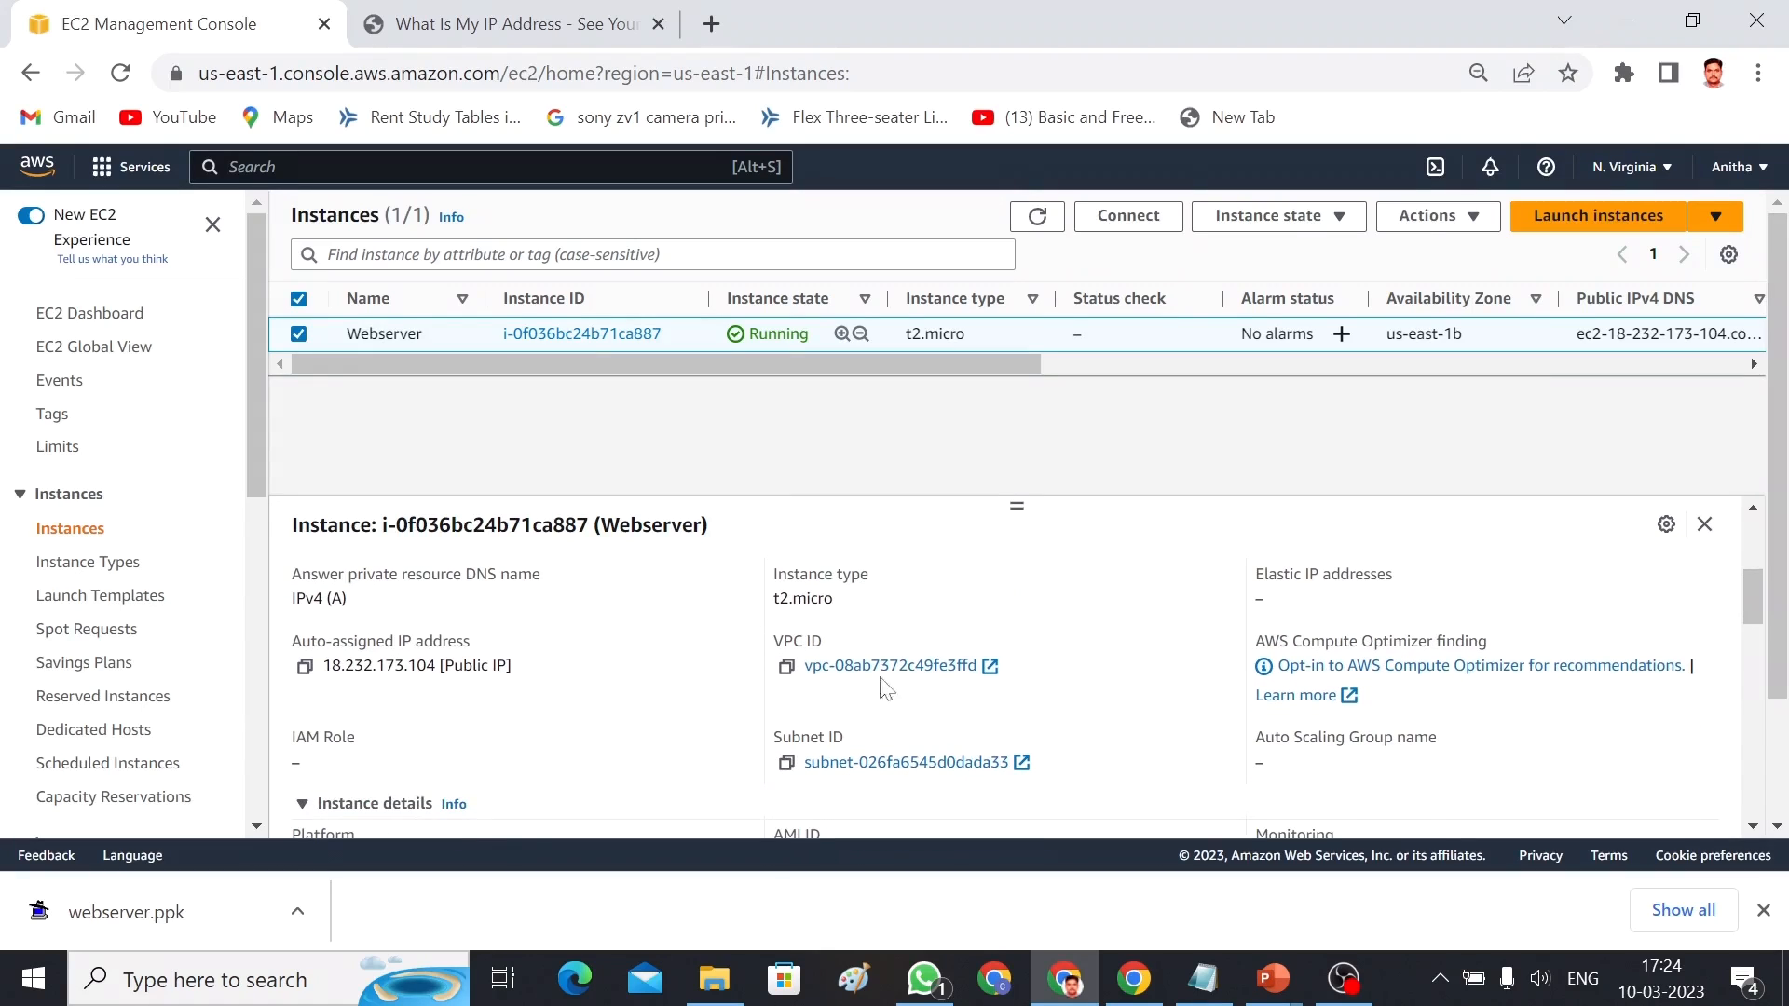
pyautogui.moveTo(1758, 590); pyautogui.dragTo(1784, 551)
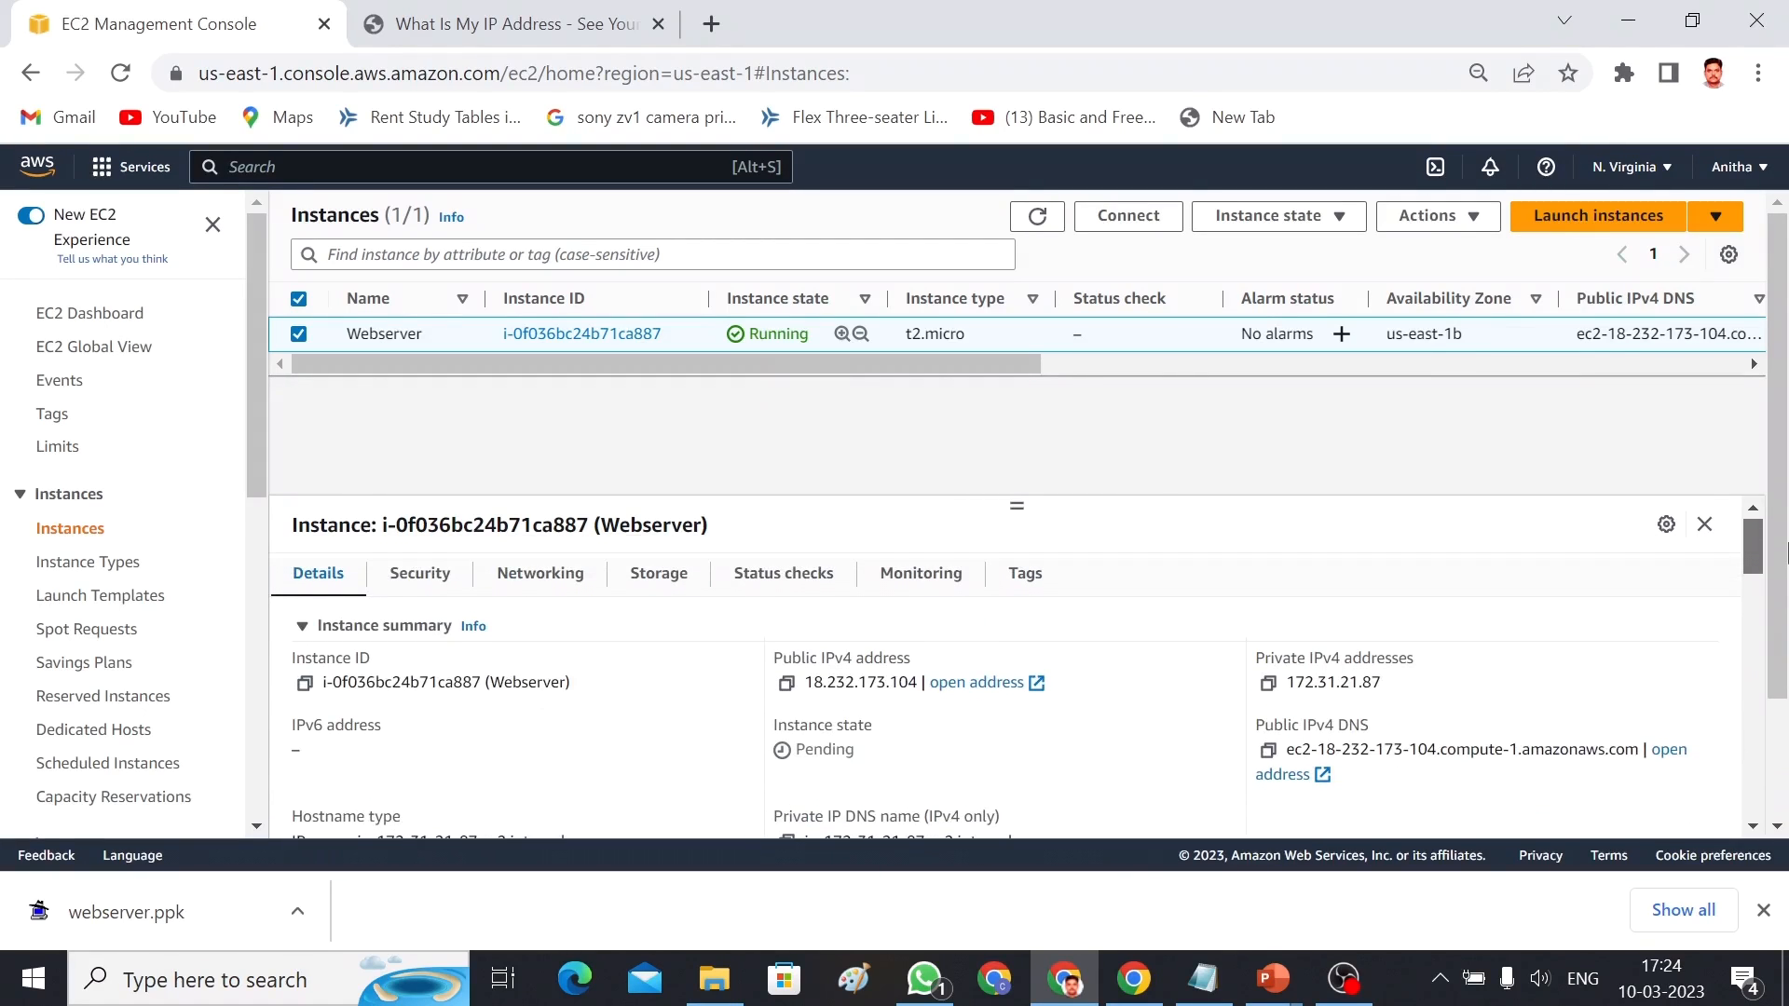
# Examine the Webserver instance's security, networking, storage and status check information
pyautogui.click(430, 578)
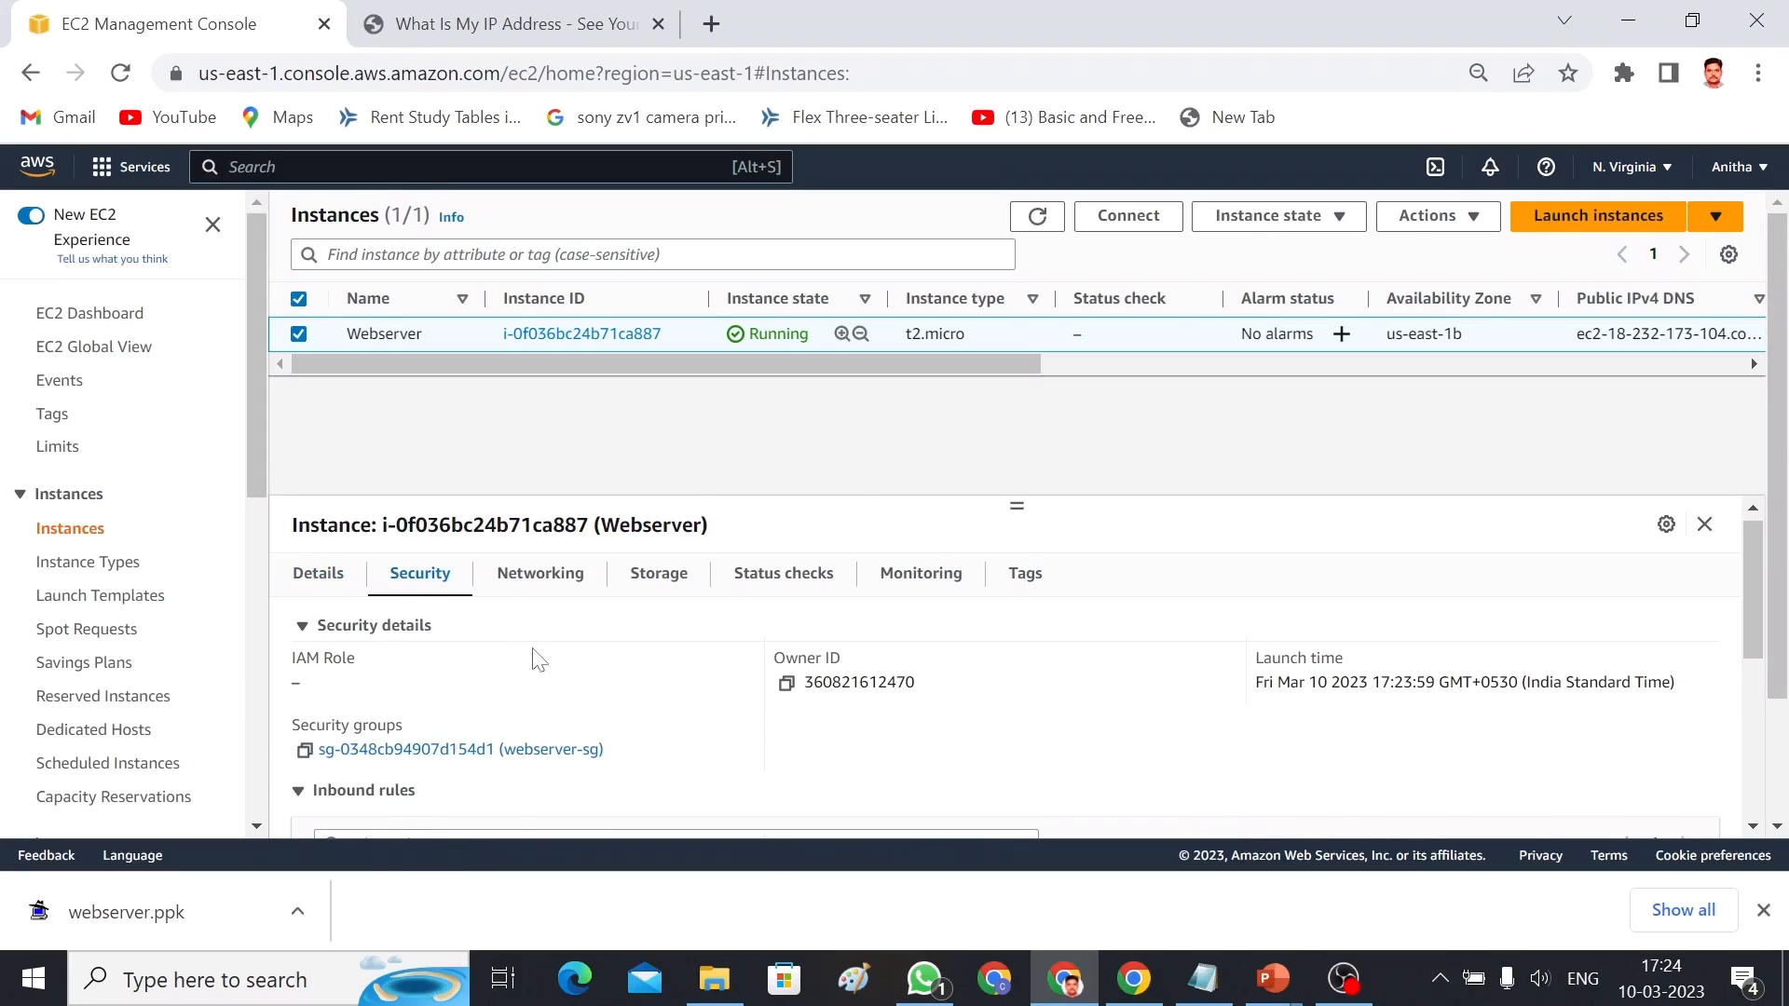
pyautogui.click(528, 590)
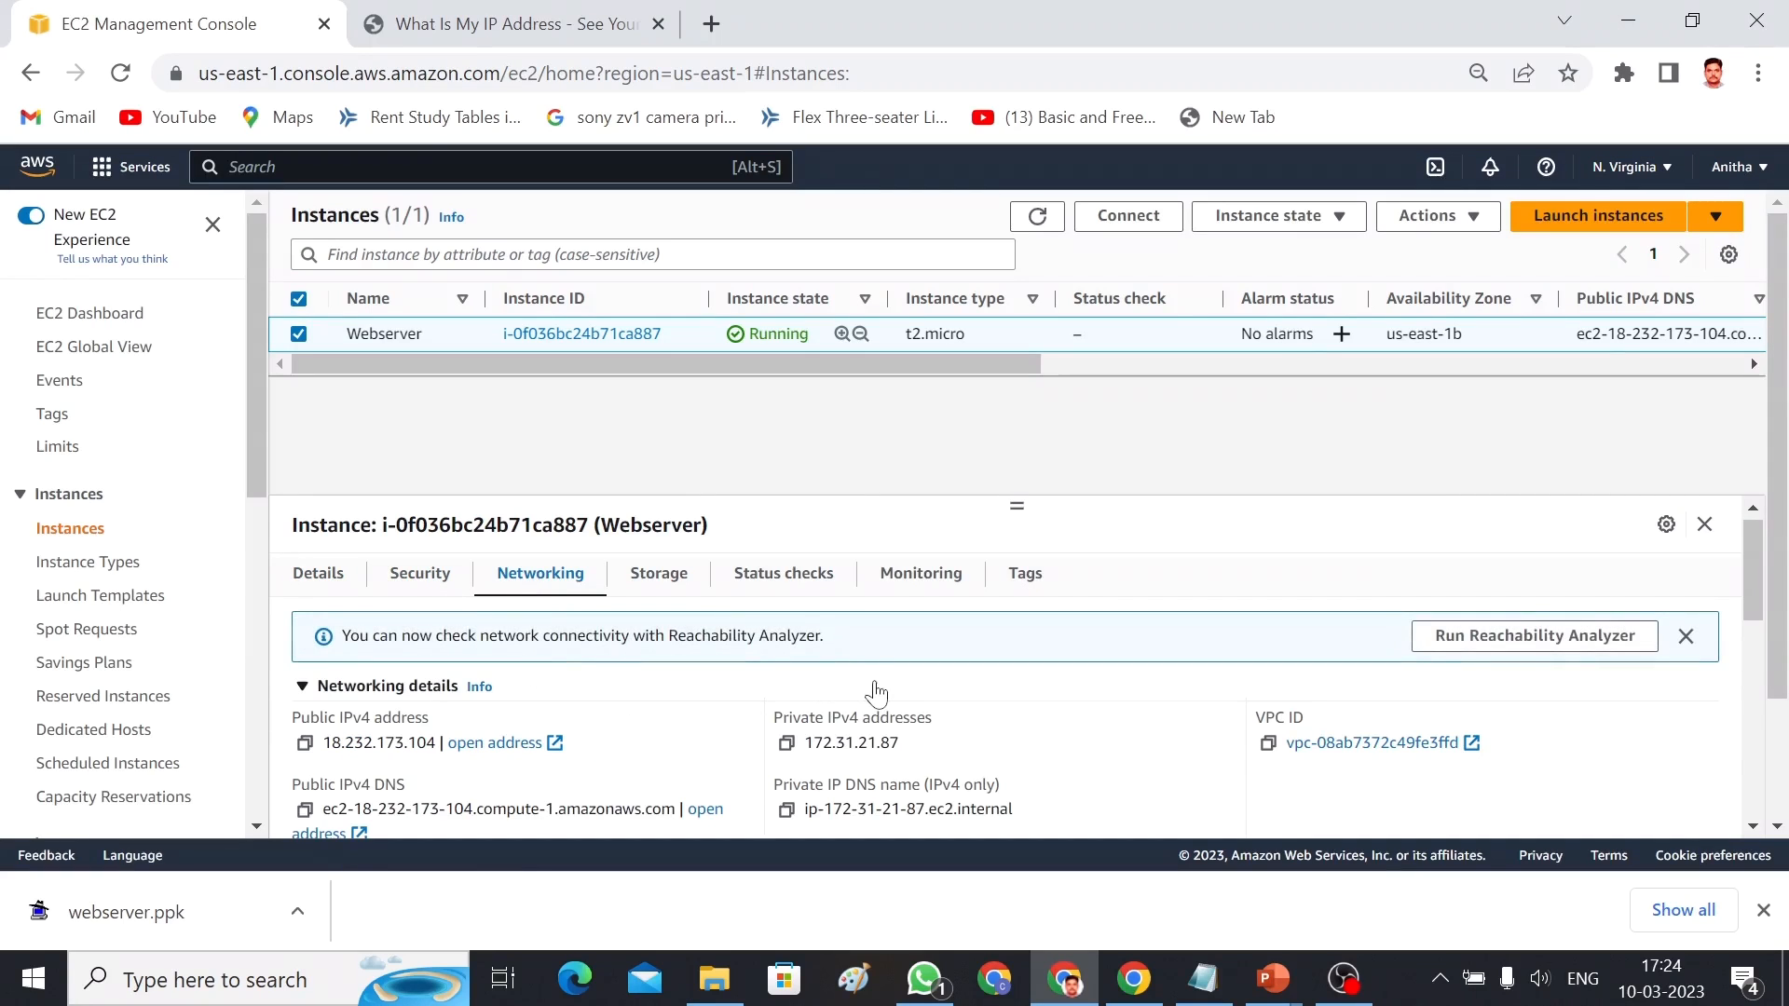
pyautogui.click(659, 576)
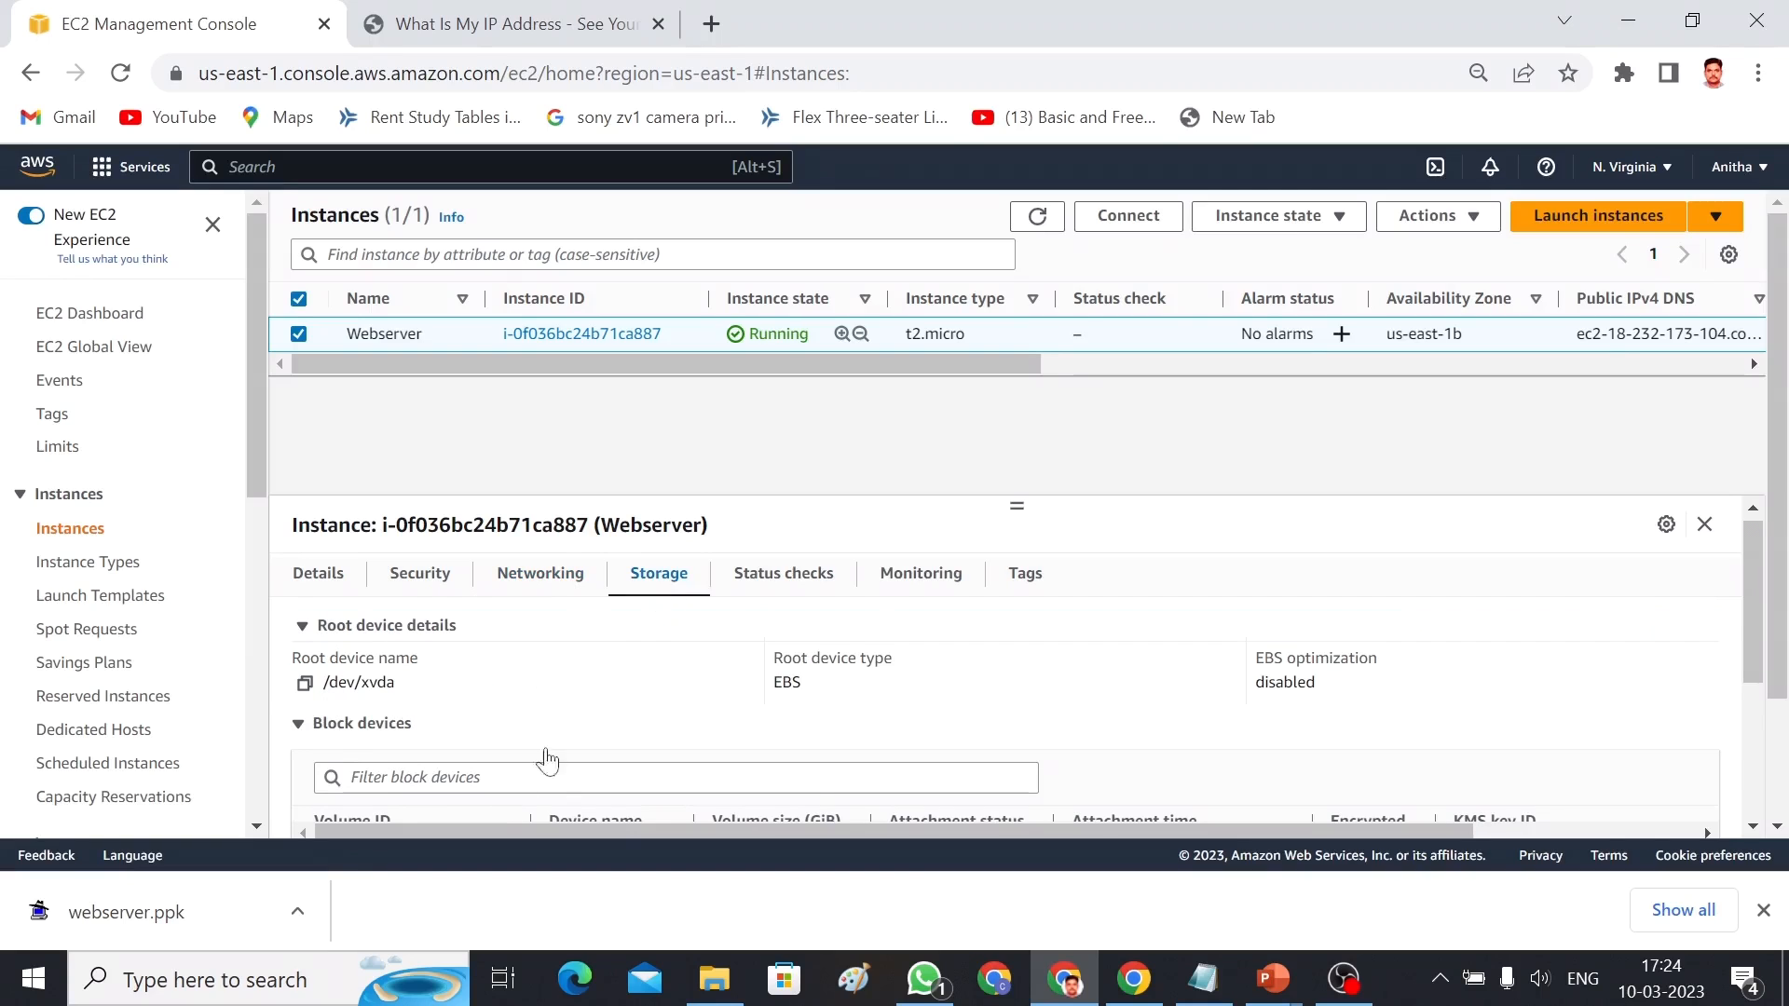
pyautogui.moveTo(1750, 573); pyautogui.dragTo(1768, 649)
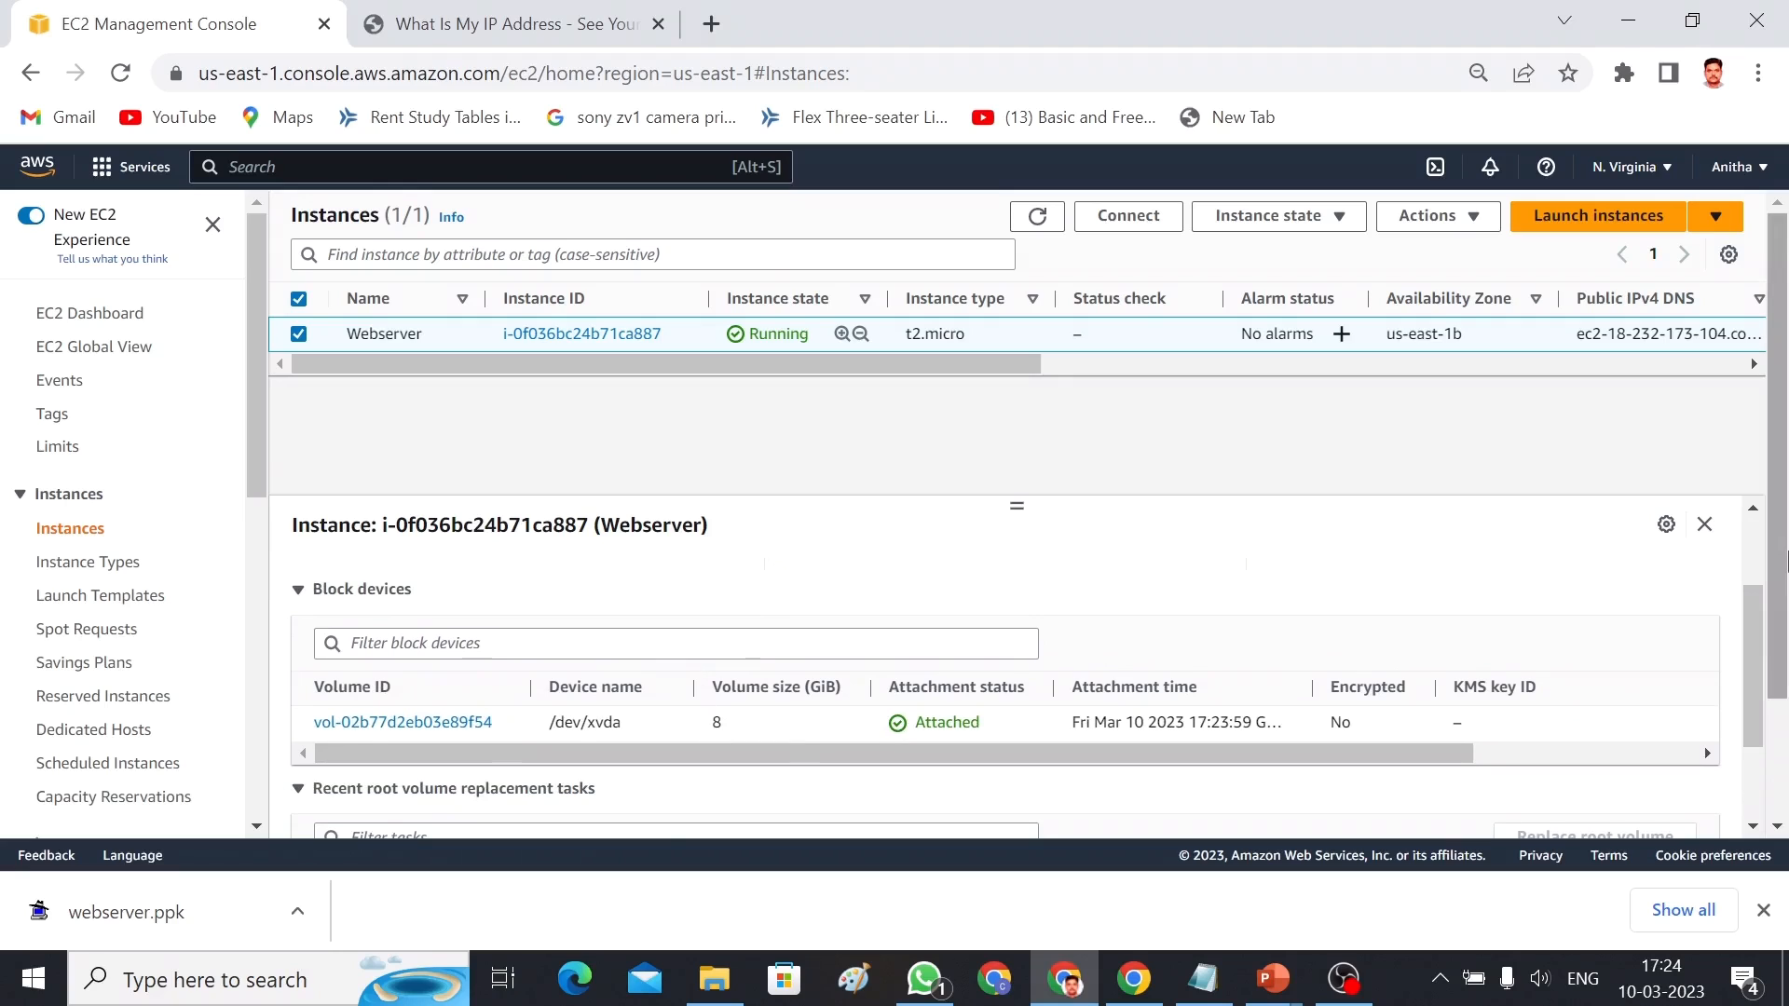
pyautogui.scroll(3, 1768, 649)
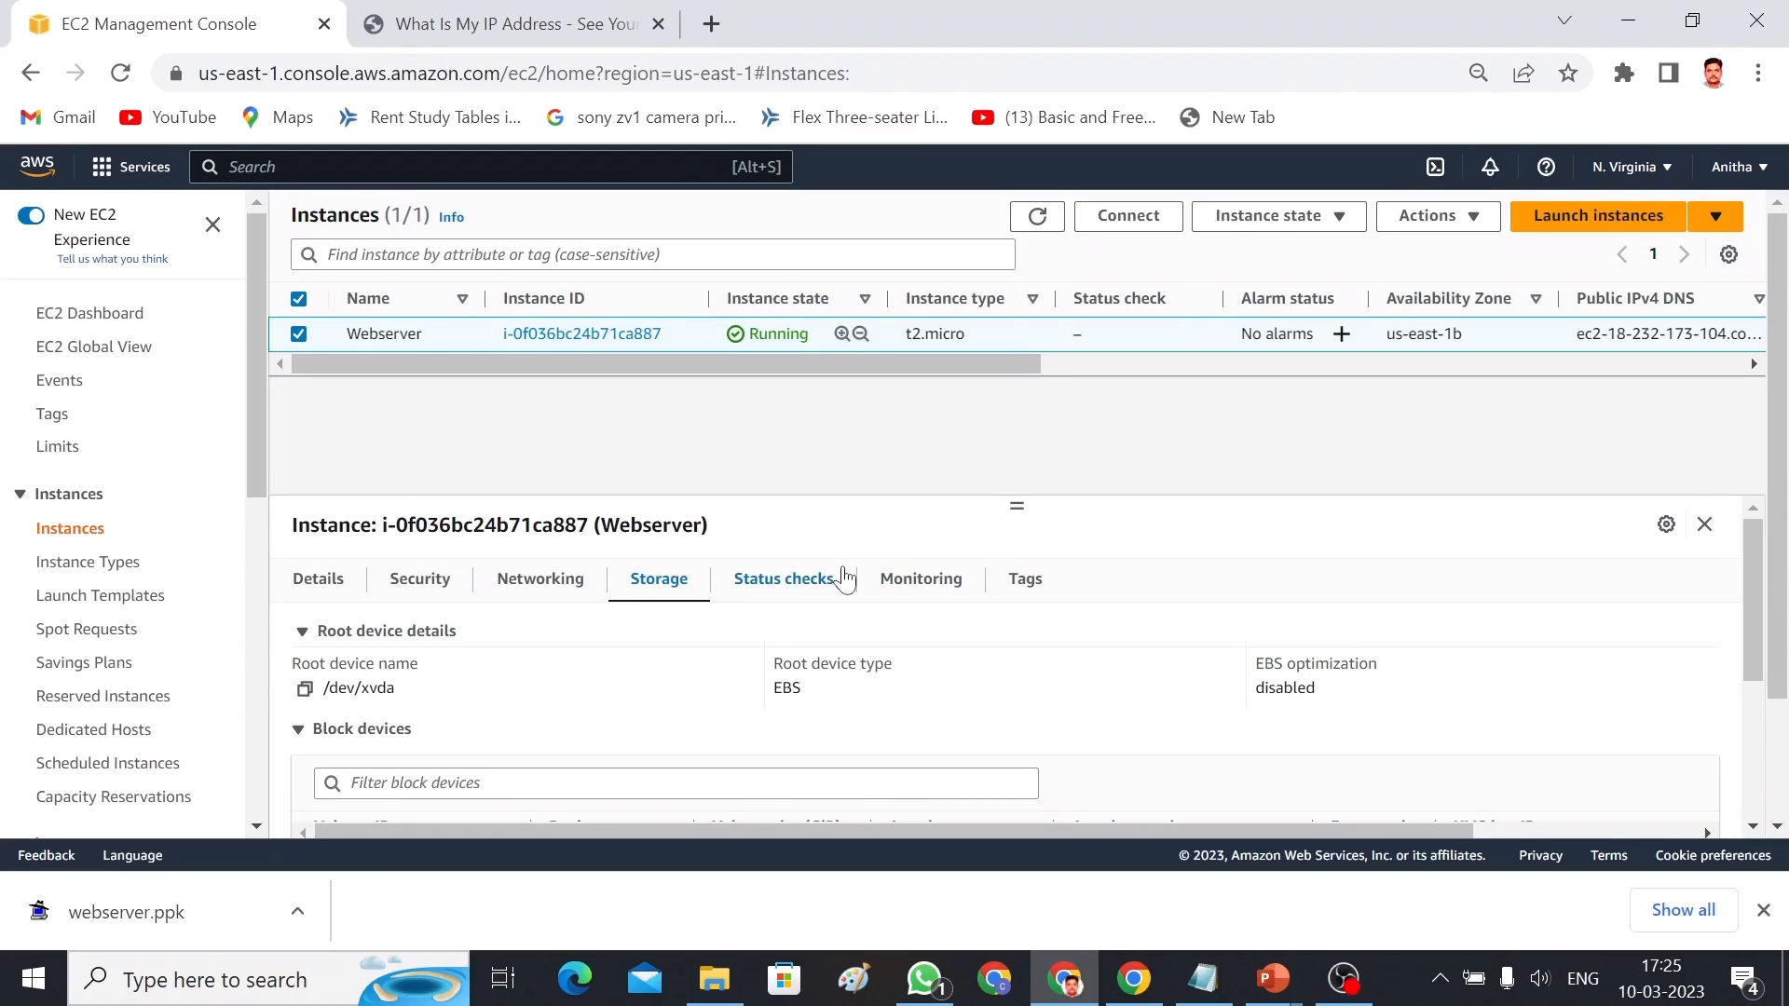
pyautogui.click(797, 594)
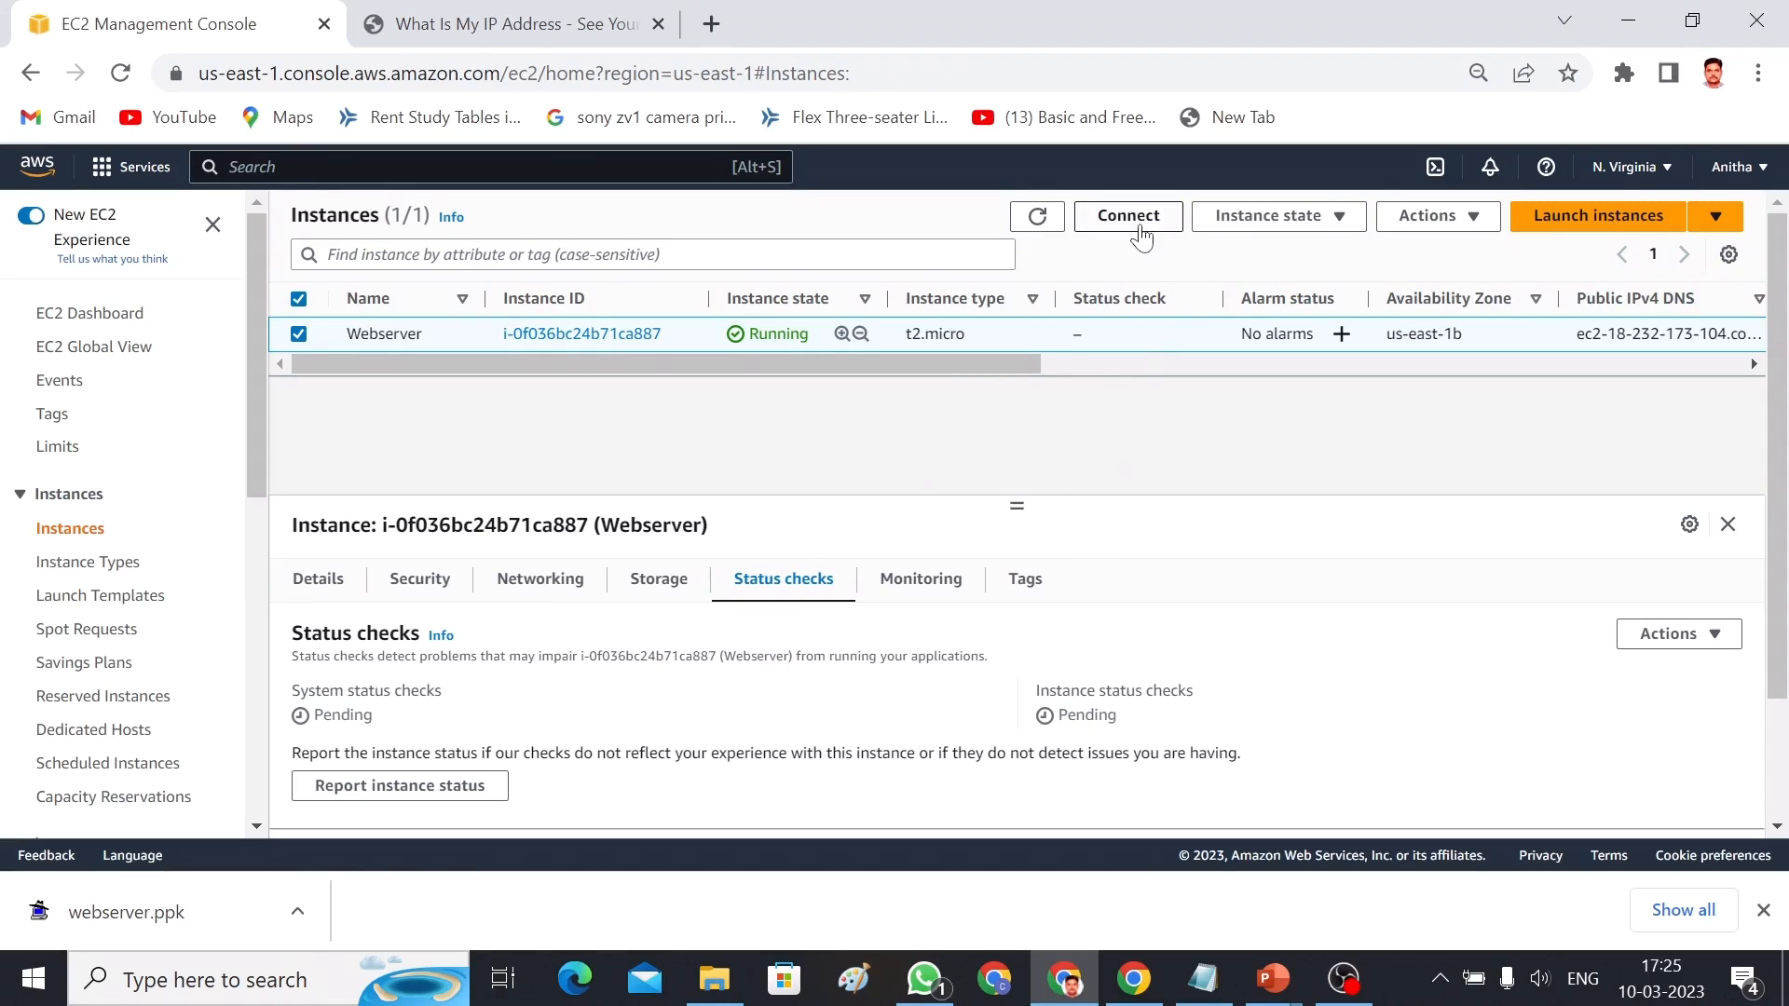
# Open the connection options for the Webserver instance
pyautogui.click(1138, 228)
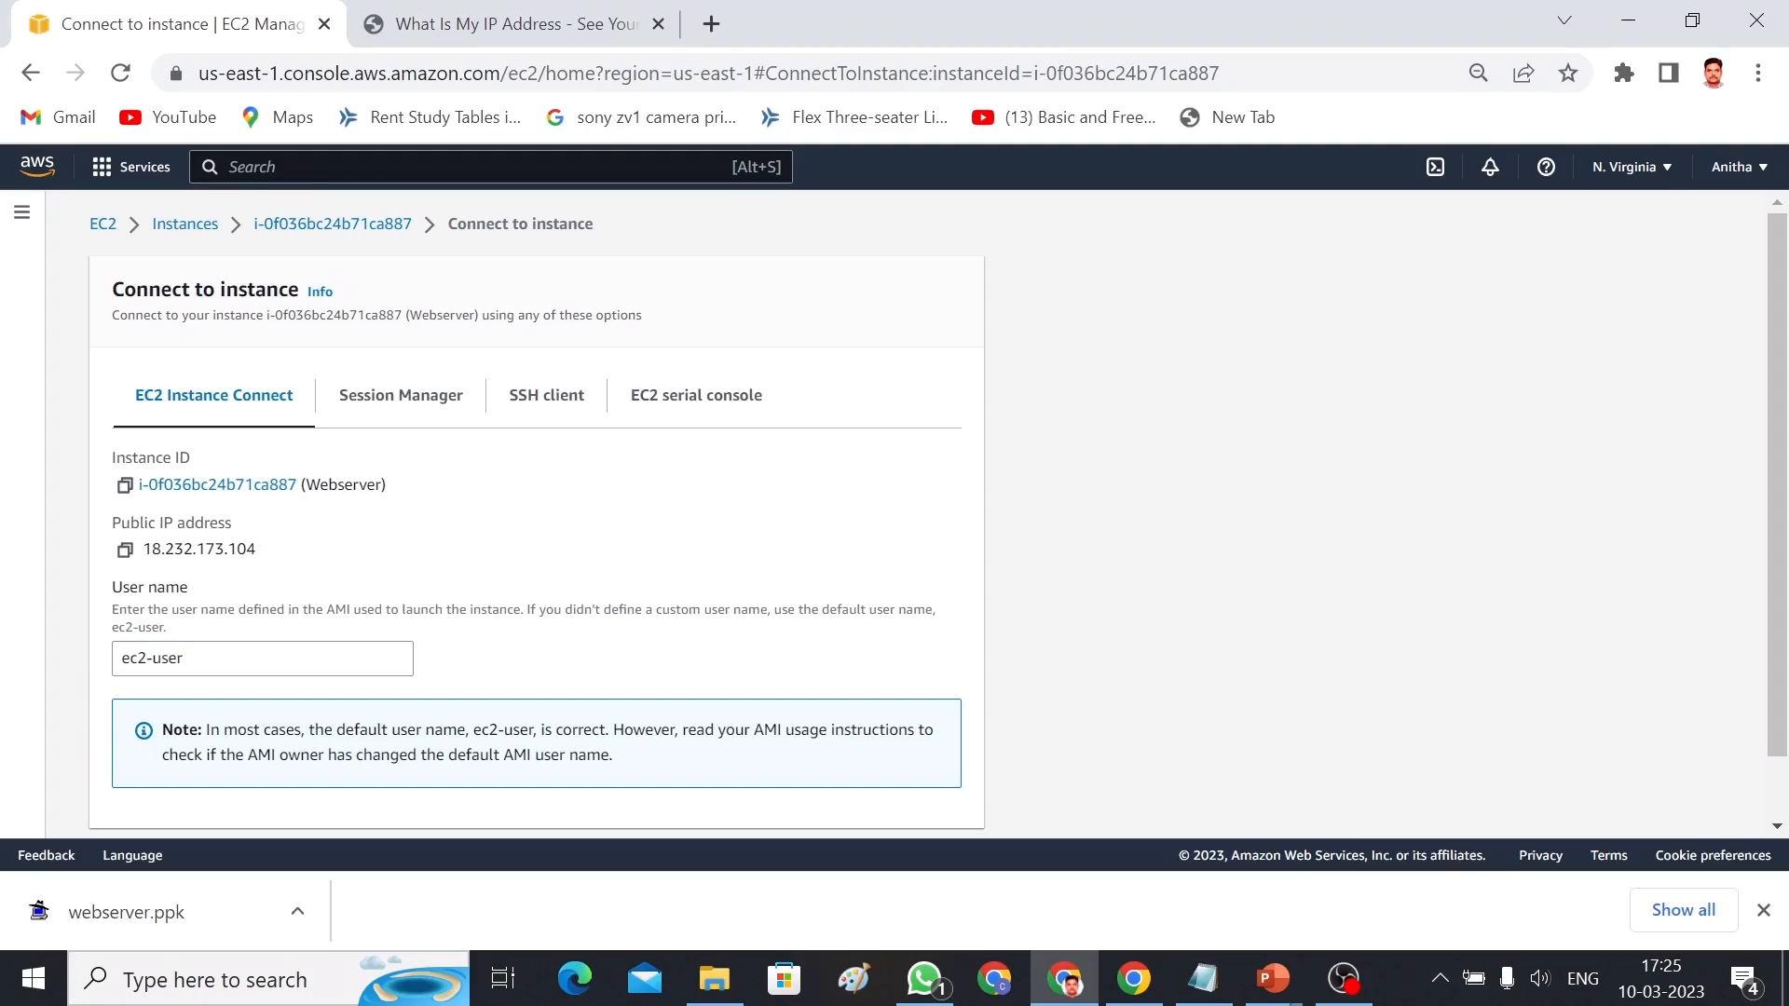
# Copy the Webserver instance's public IP address and enter it as the host name in a new PuTTY session
pyautogui.click(127, 558)
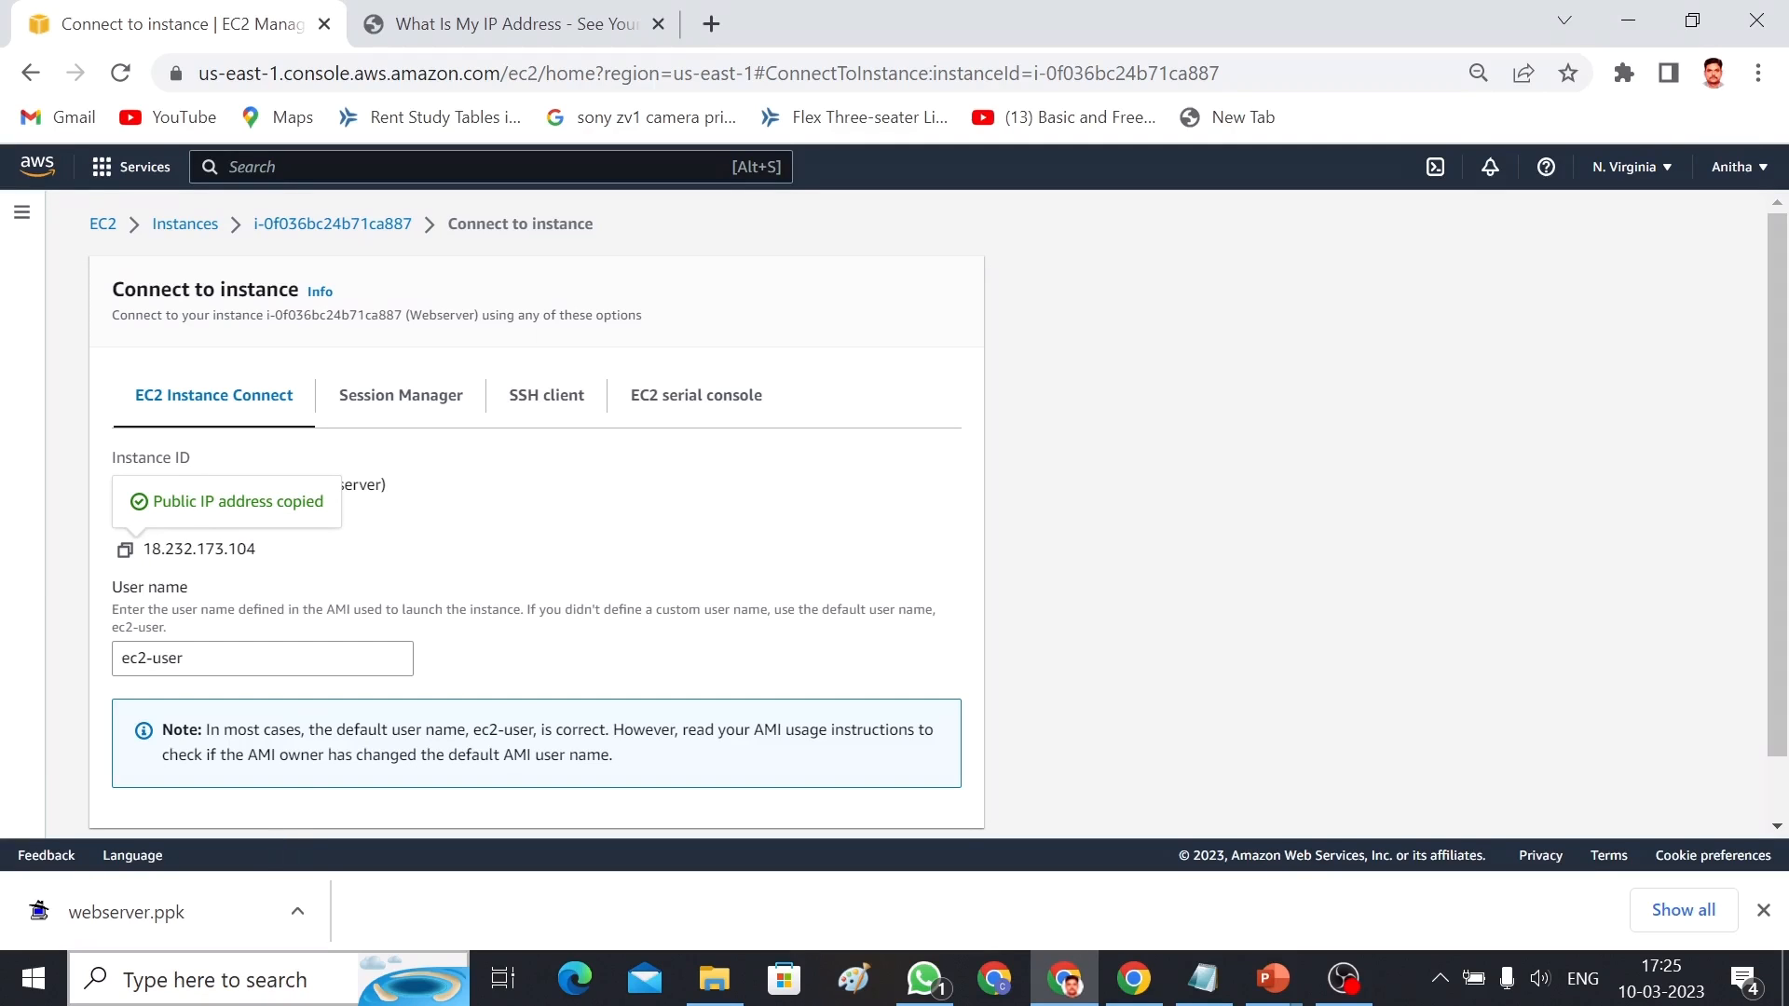
pyautogui.click(238, 988)
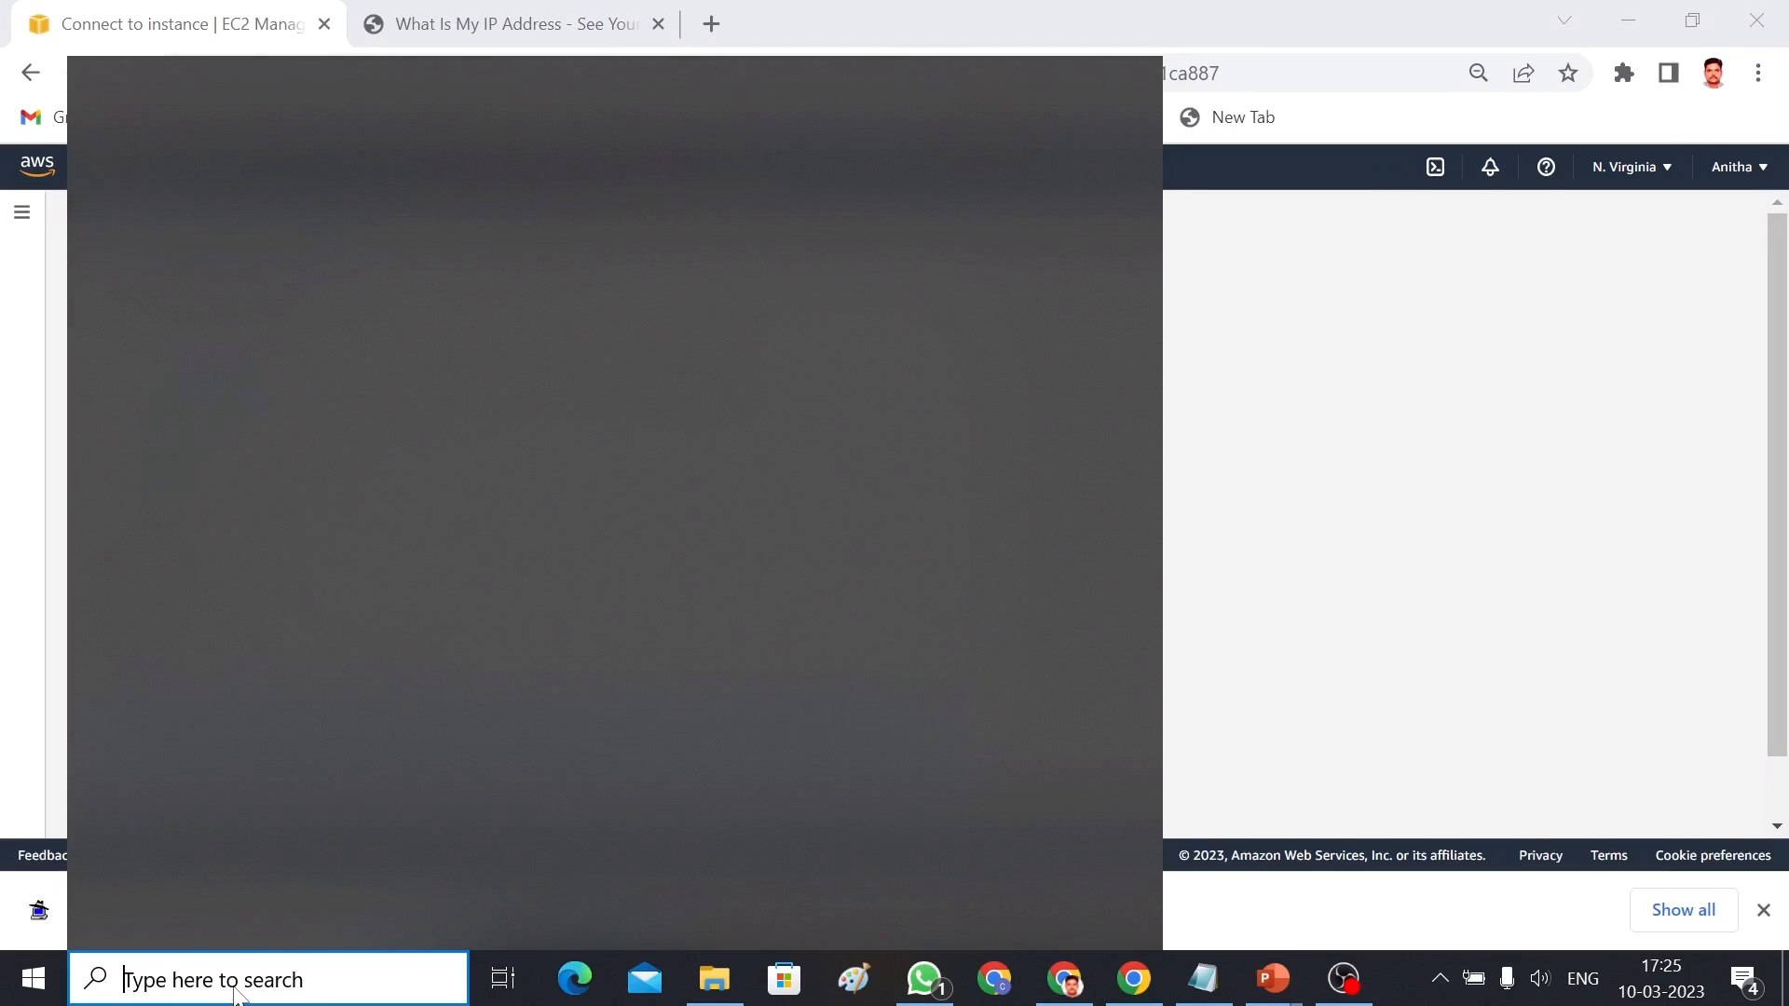
pyautogui.write('pu')
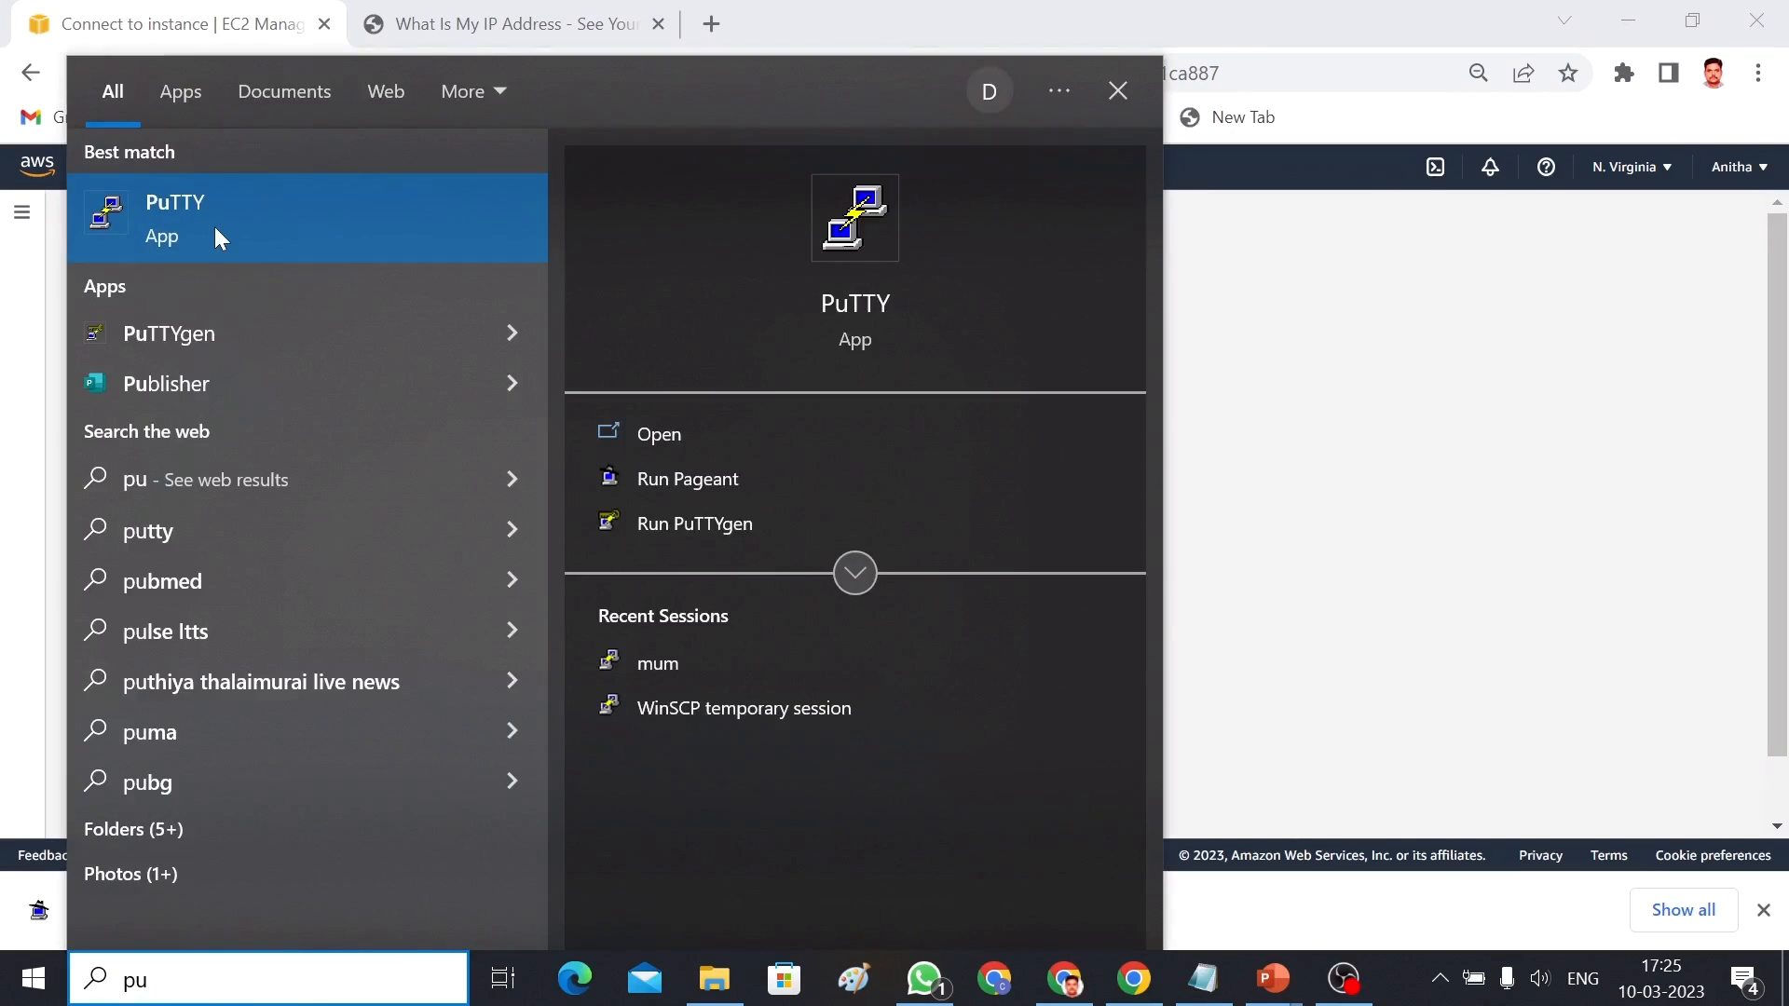
pyautogui.click(214, 226)
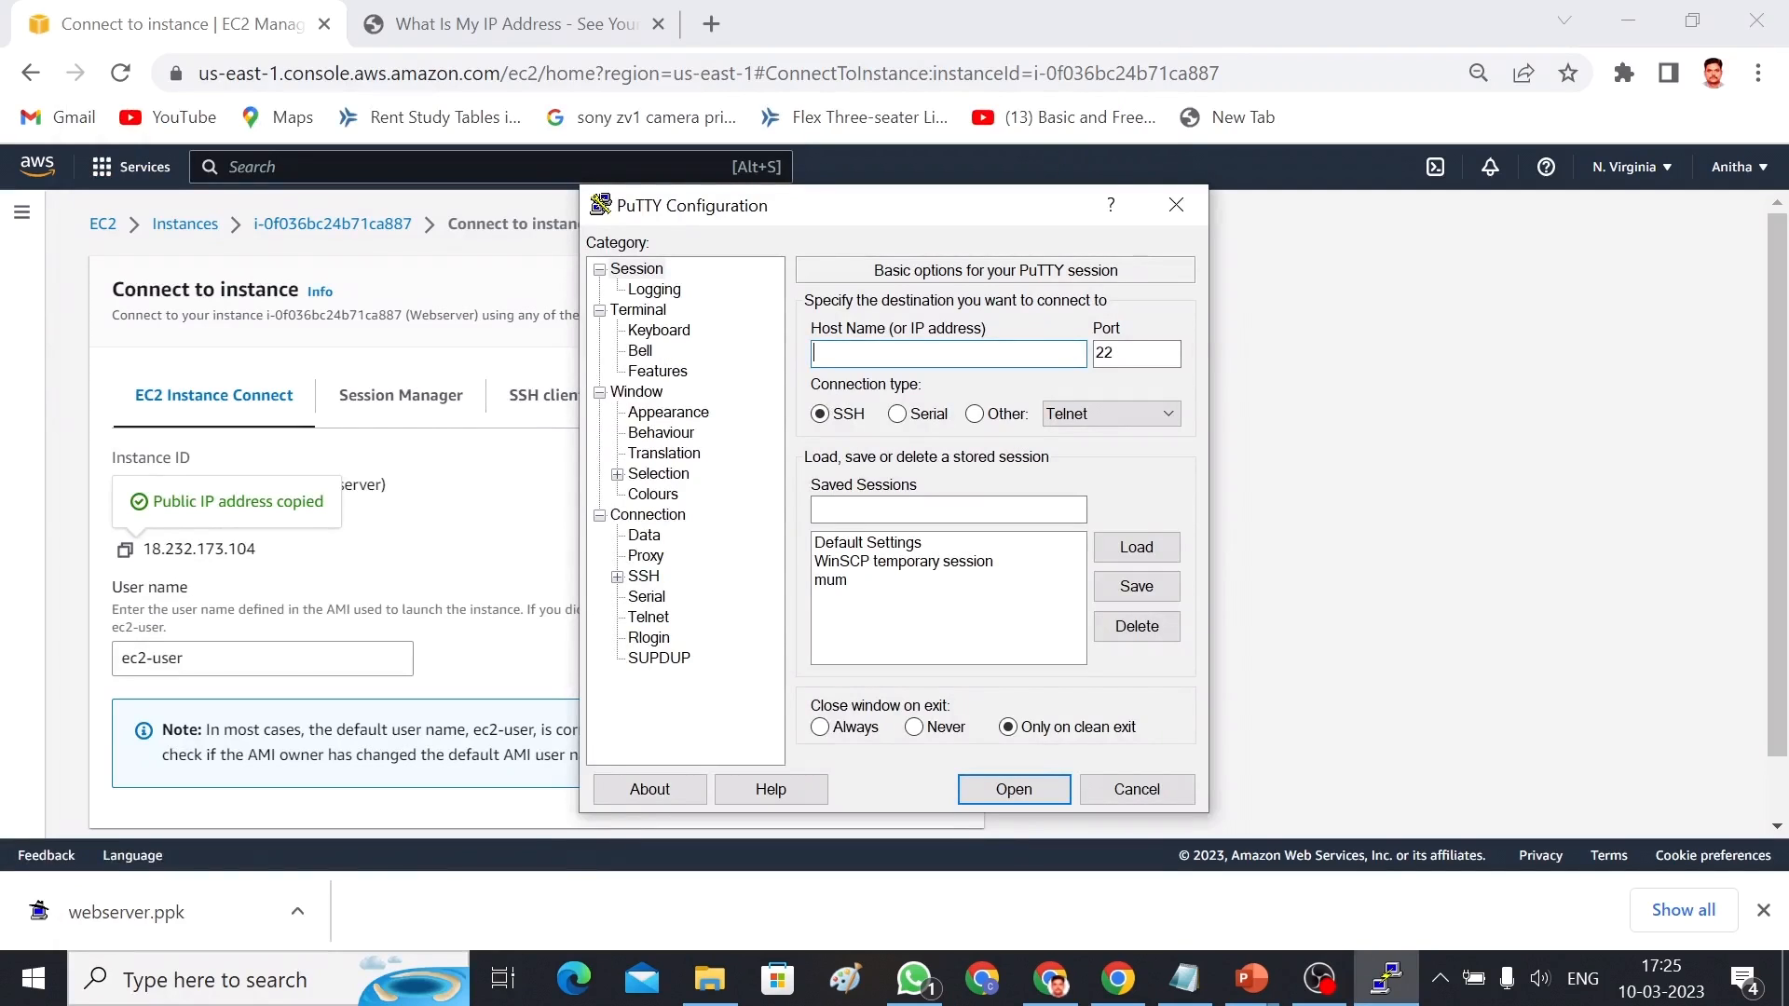
pyautogui.hotkey('ctrl', 'v')
# Set the webserver key from Downloads as the private key file for the session's SSH authentication
pyautogui.click(616, 576)
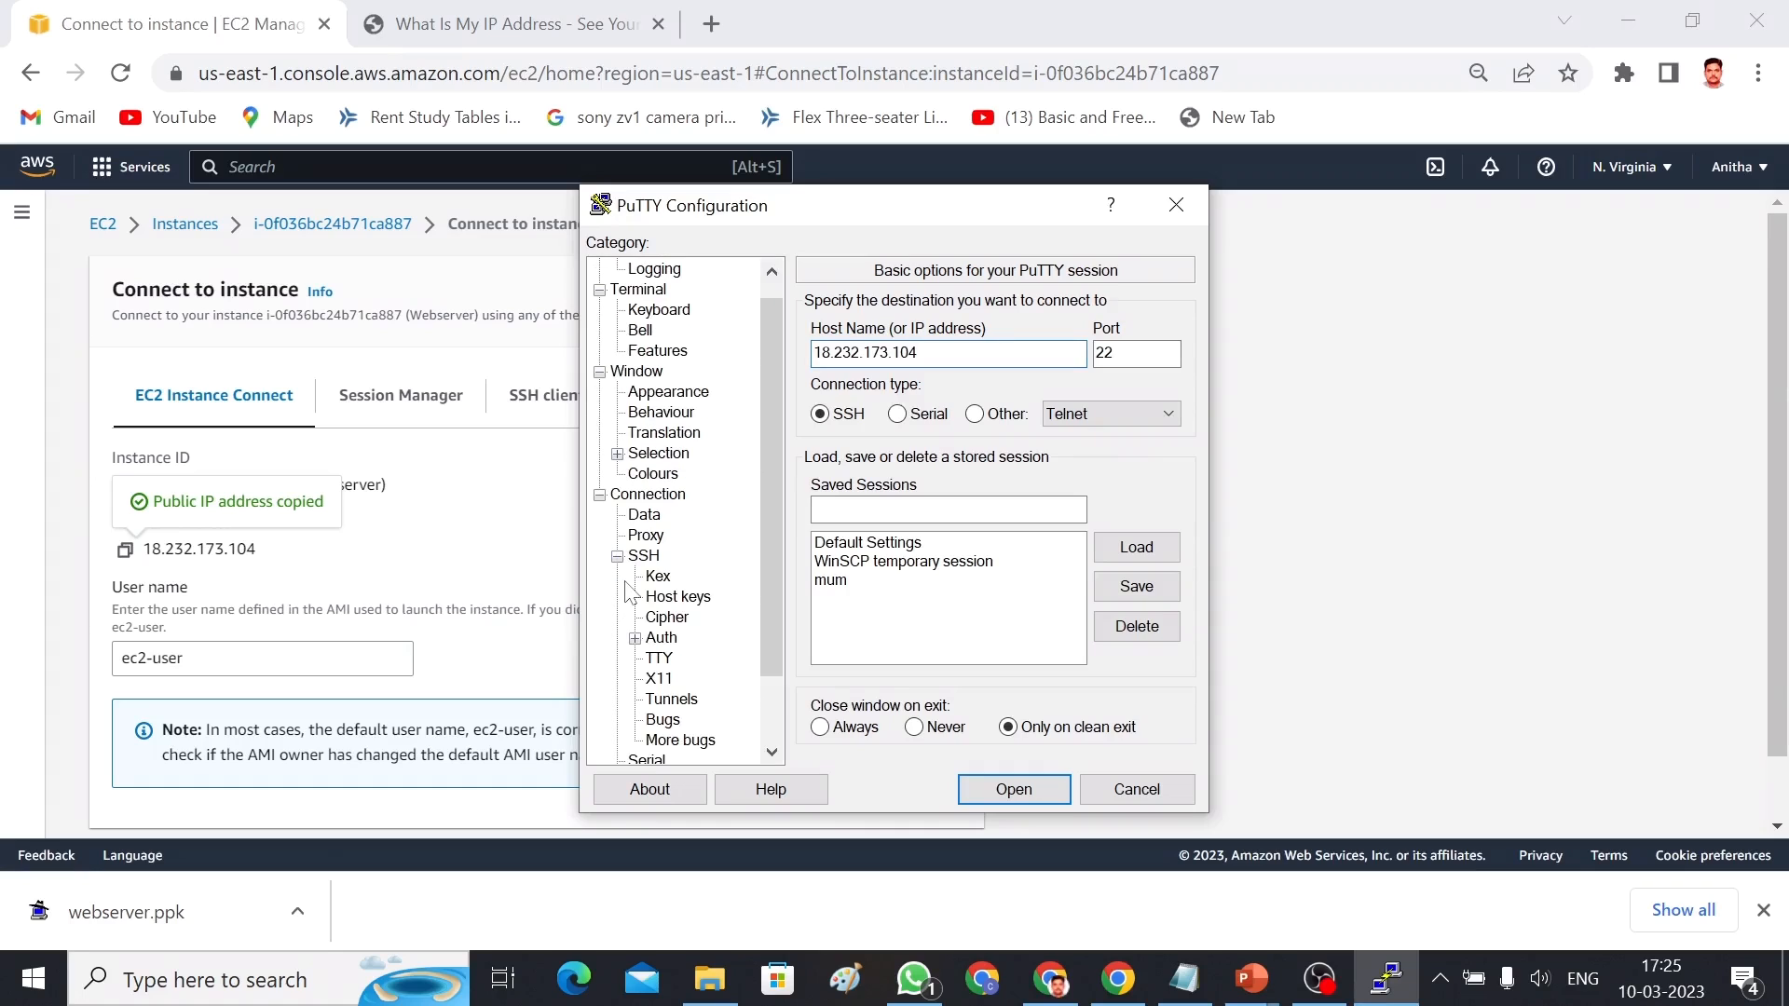
pyautogui.click(663, 639)
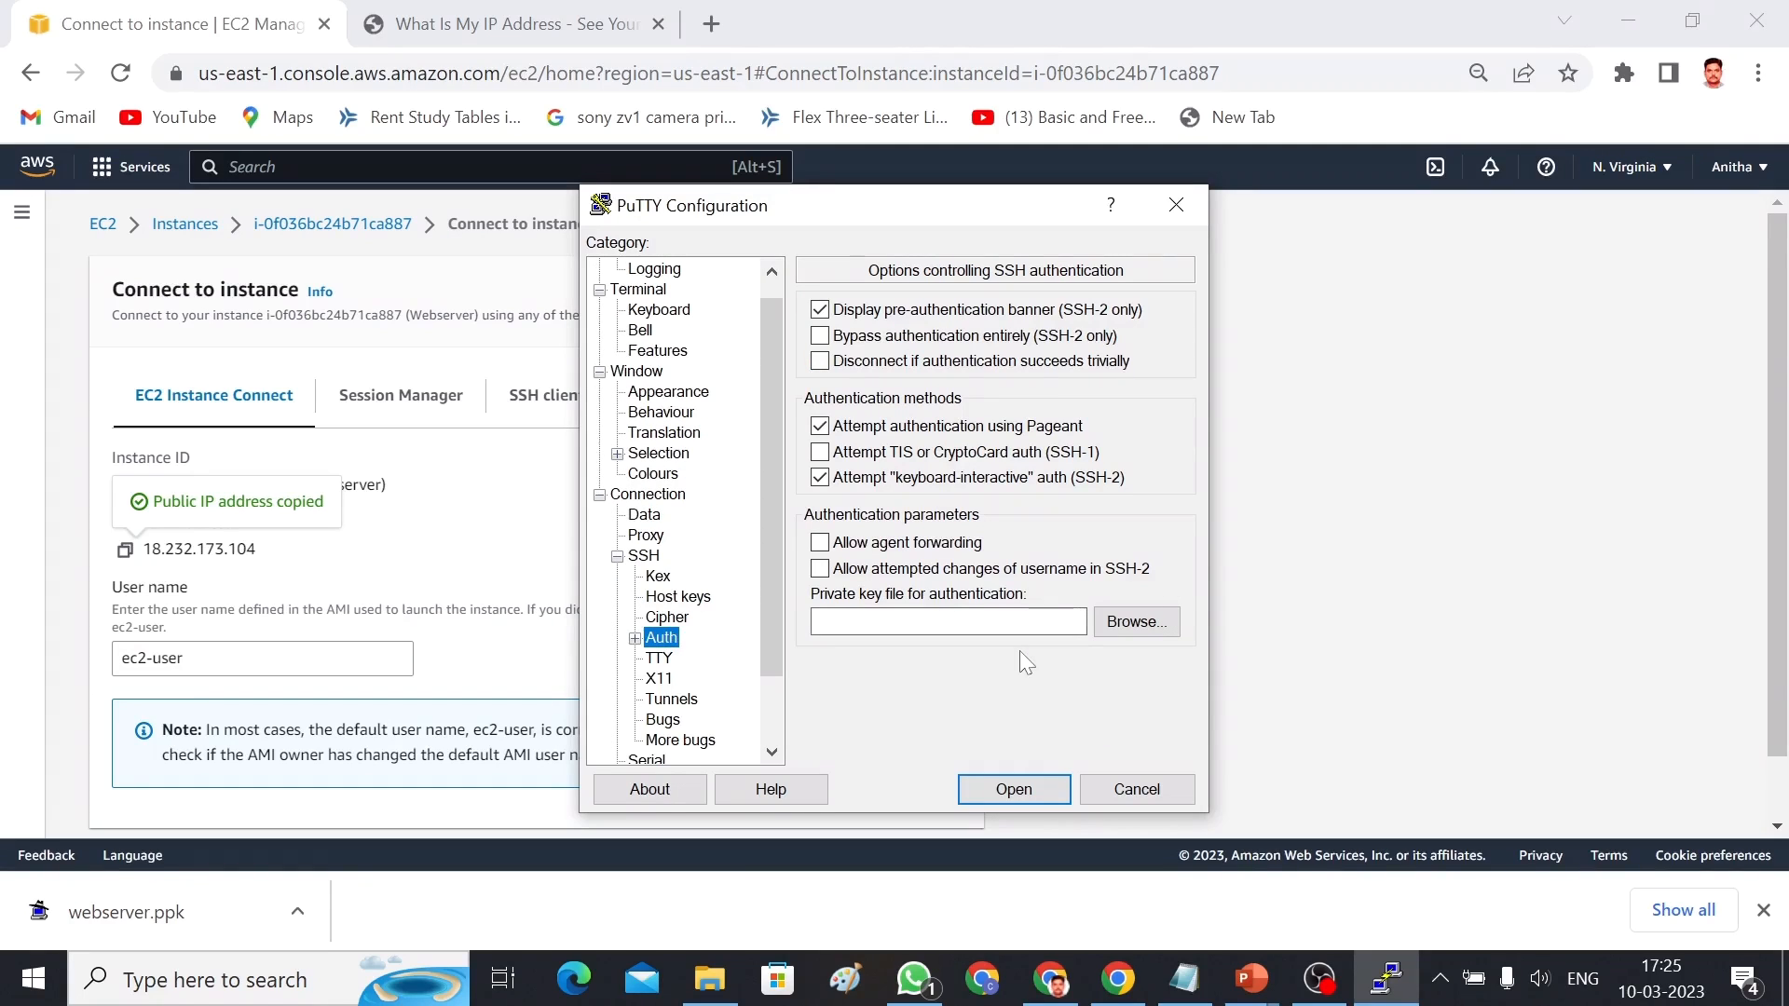
pyautogui.click(1125, 626)
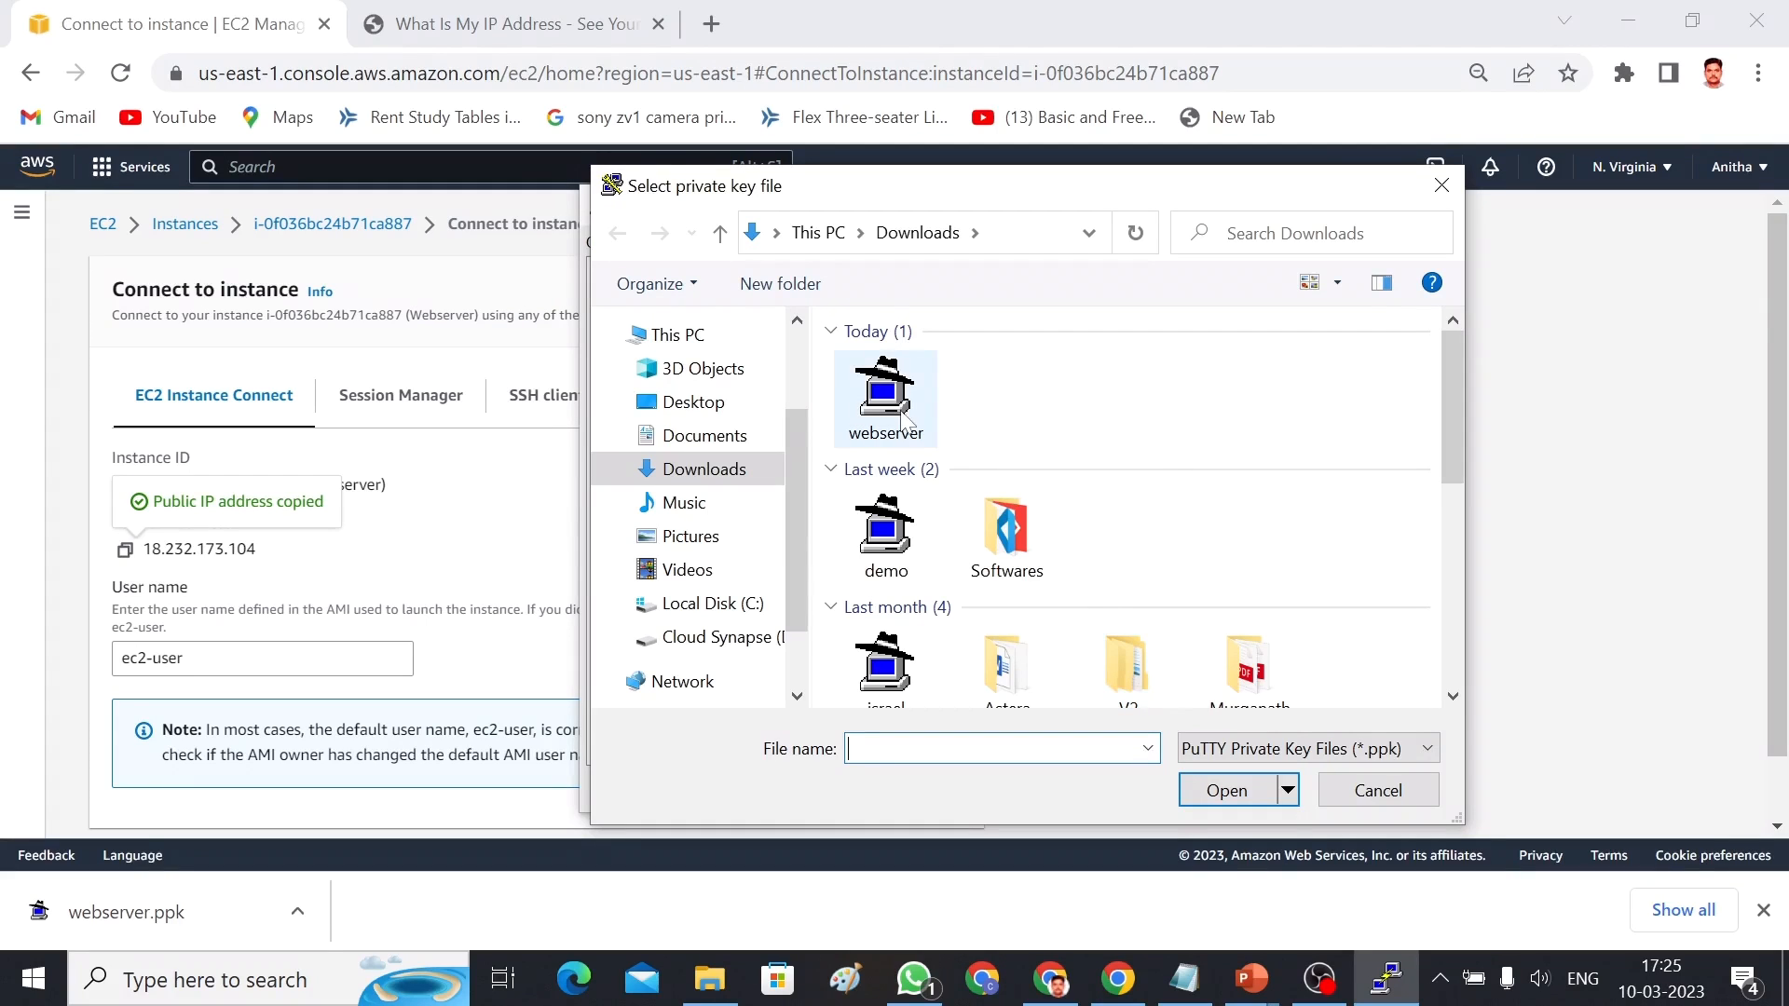
pyautogui.click(881, 427)
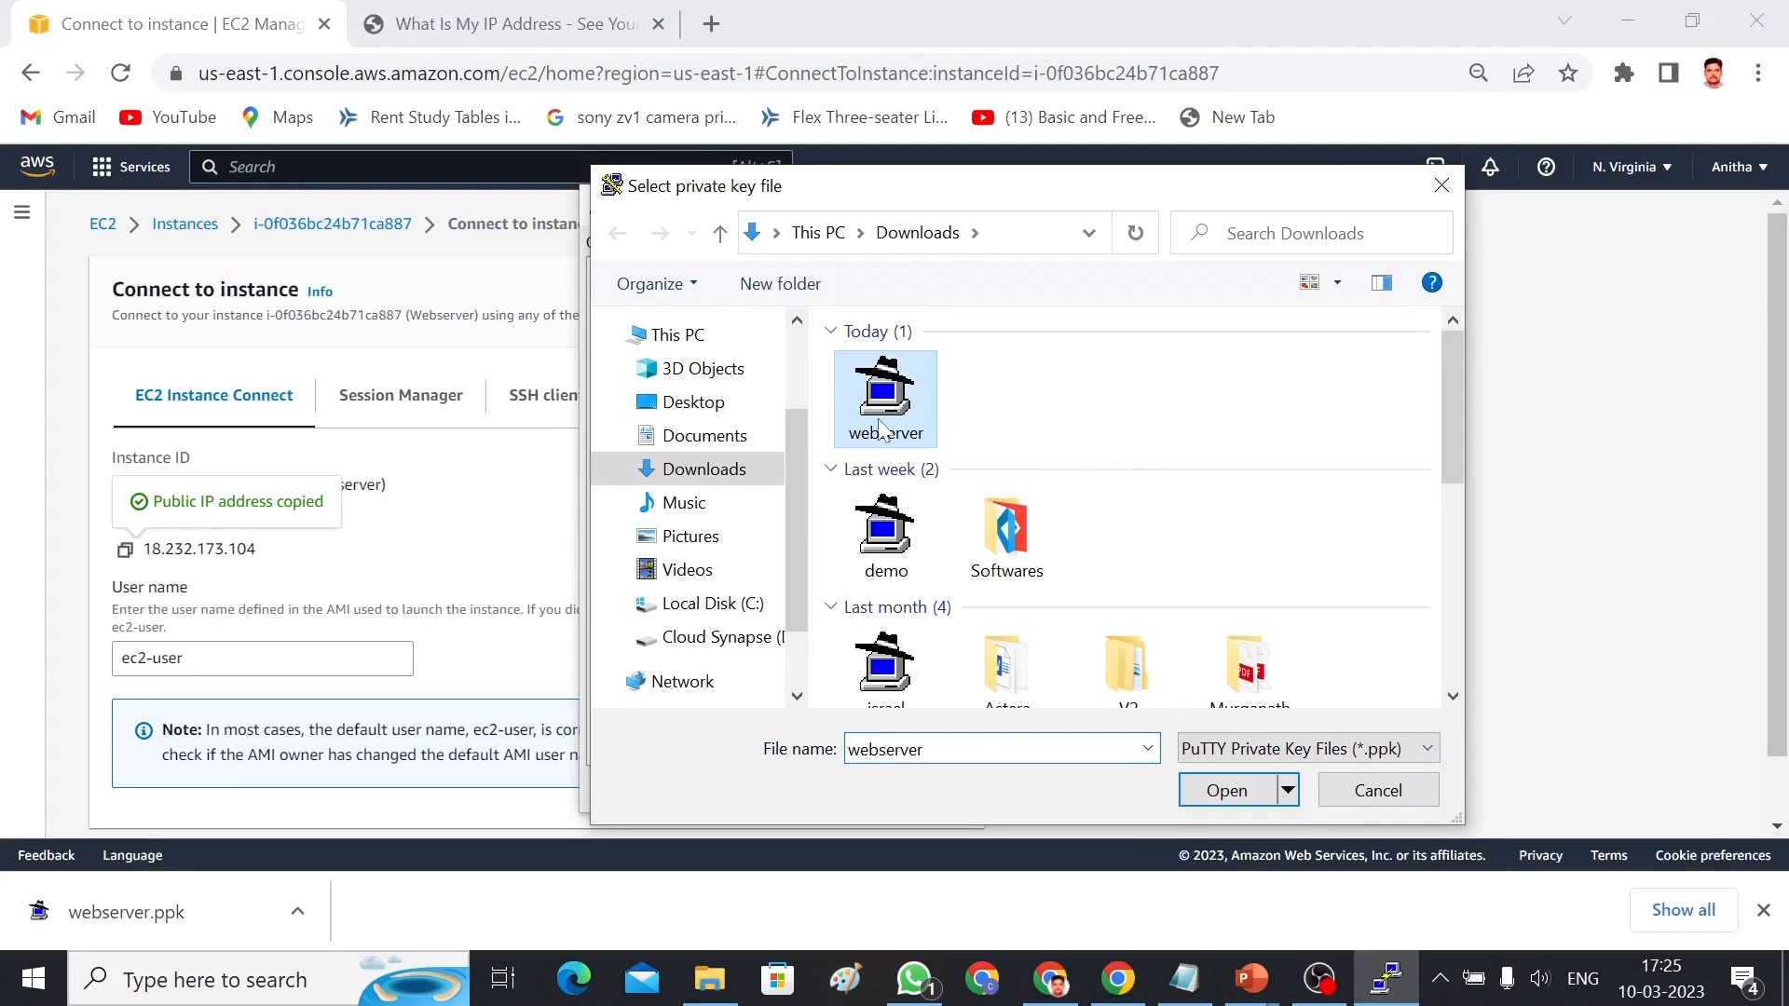
pyautogui.click(1226, 792)
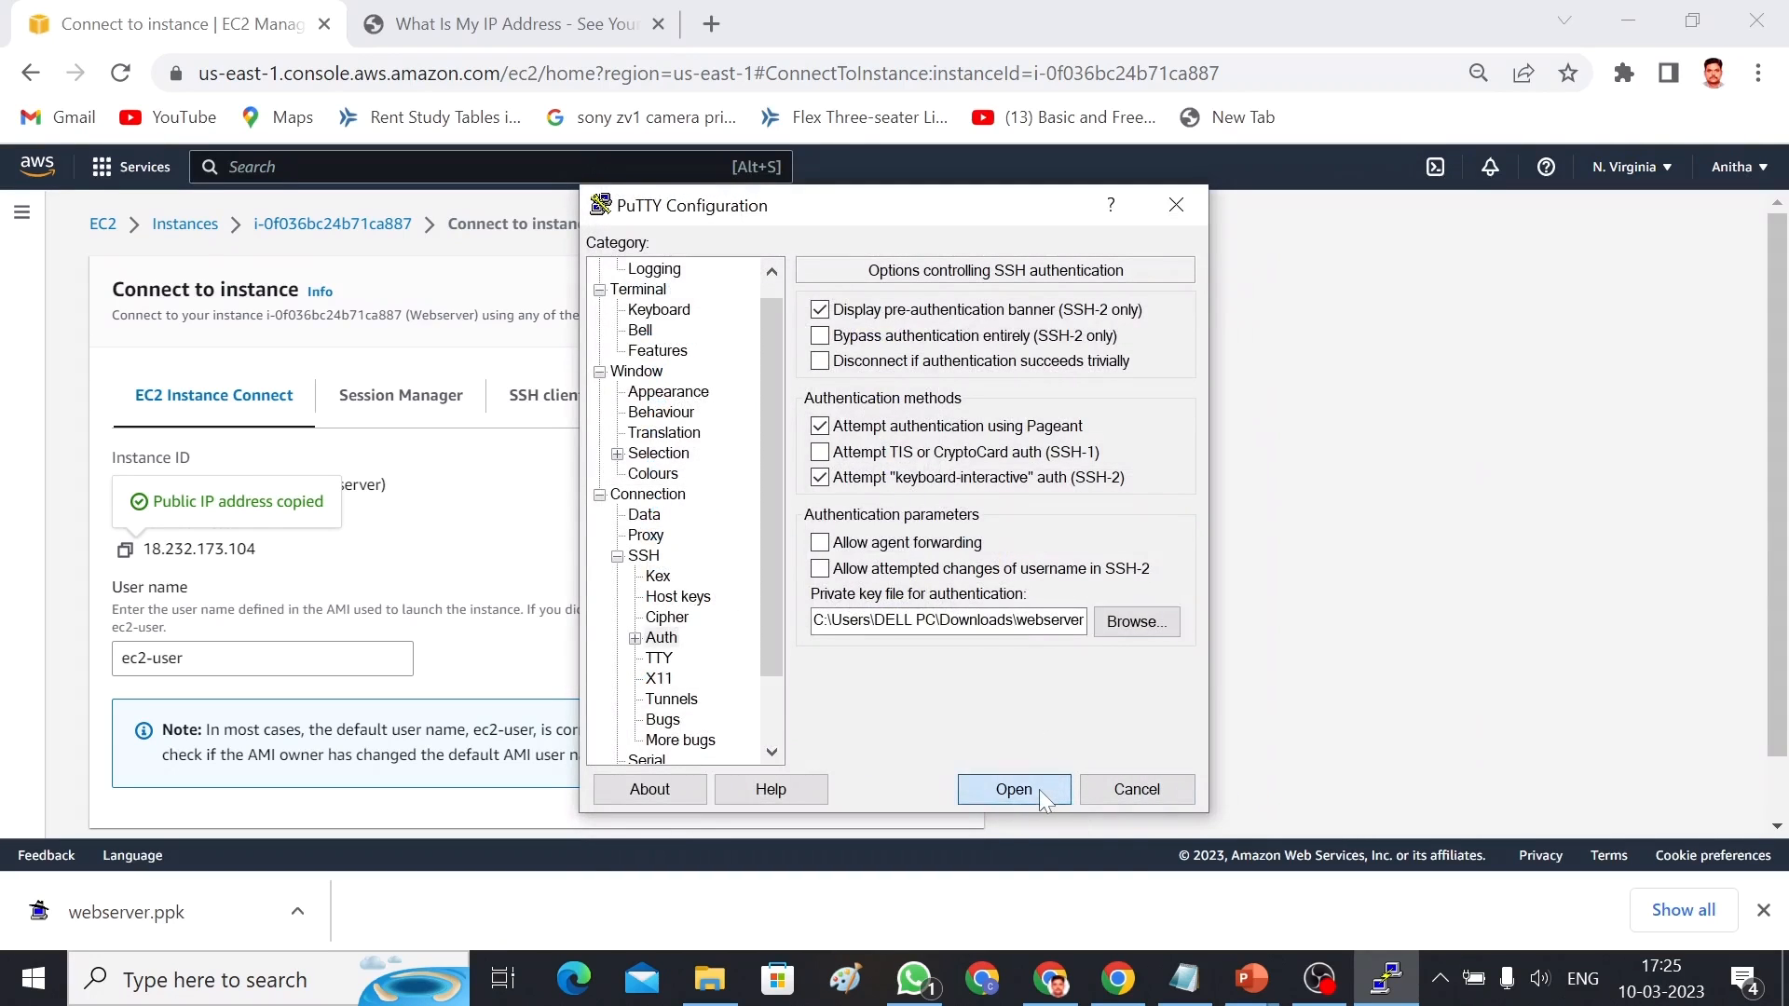
# Open the SSH connection, accept the server's host key and log in as ec2-user
pyautogui.click(1041, 797)
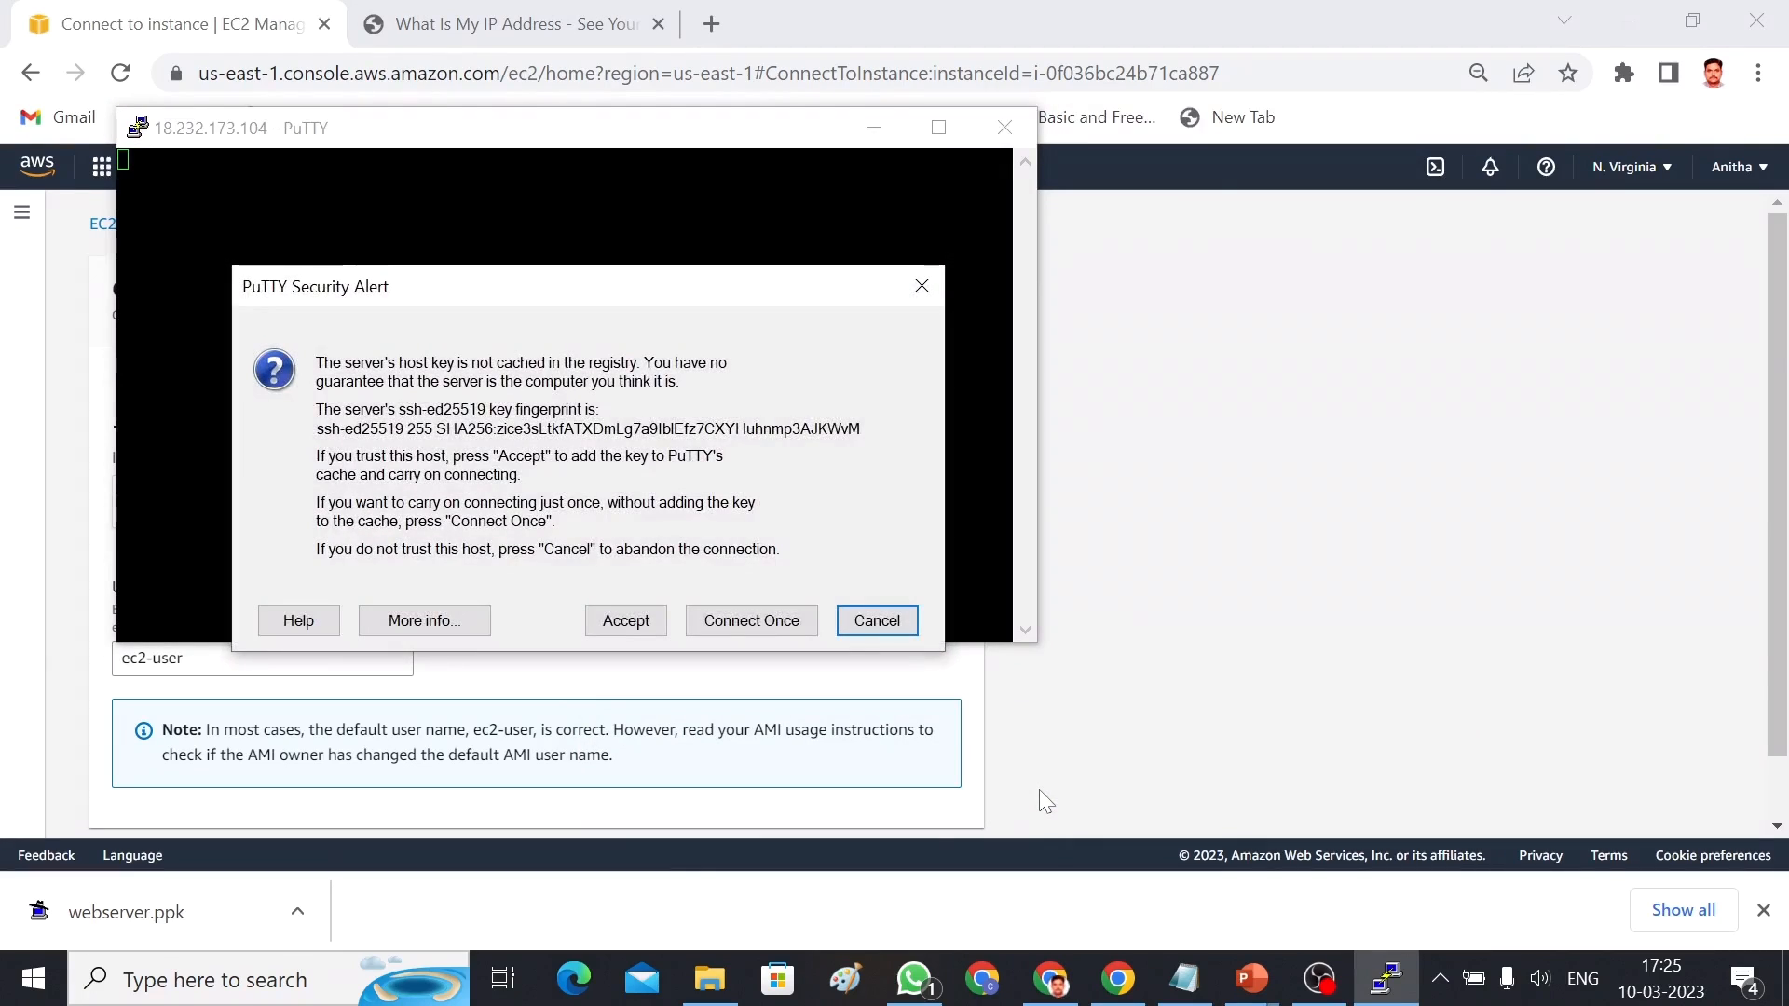
pyautogui.click(636, 622)
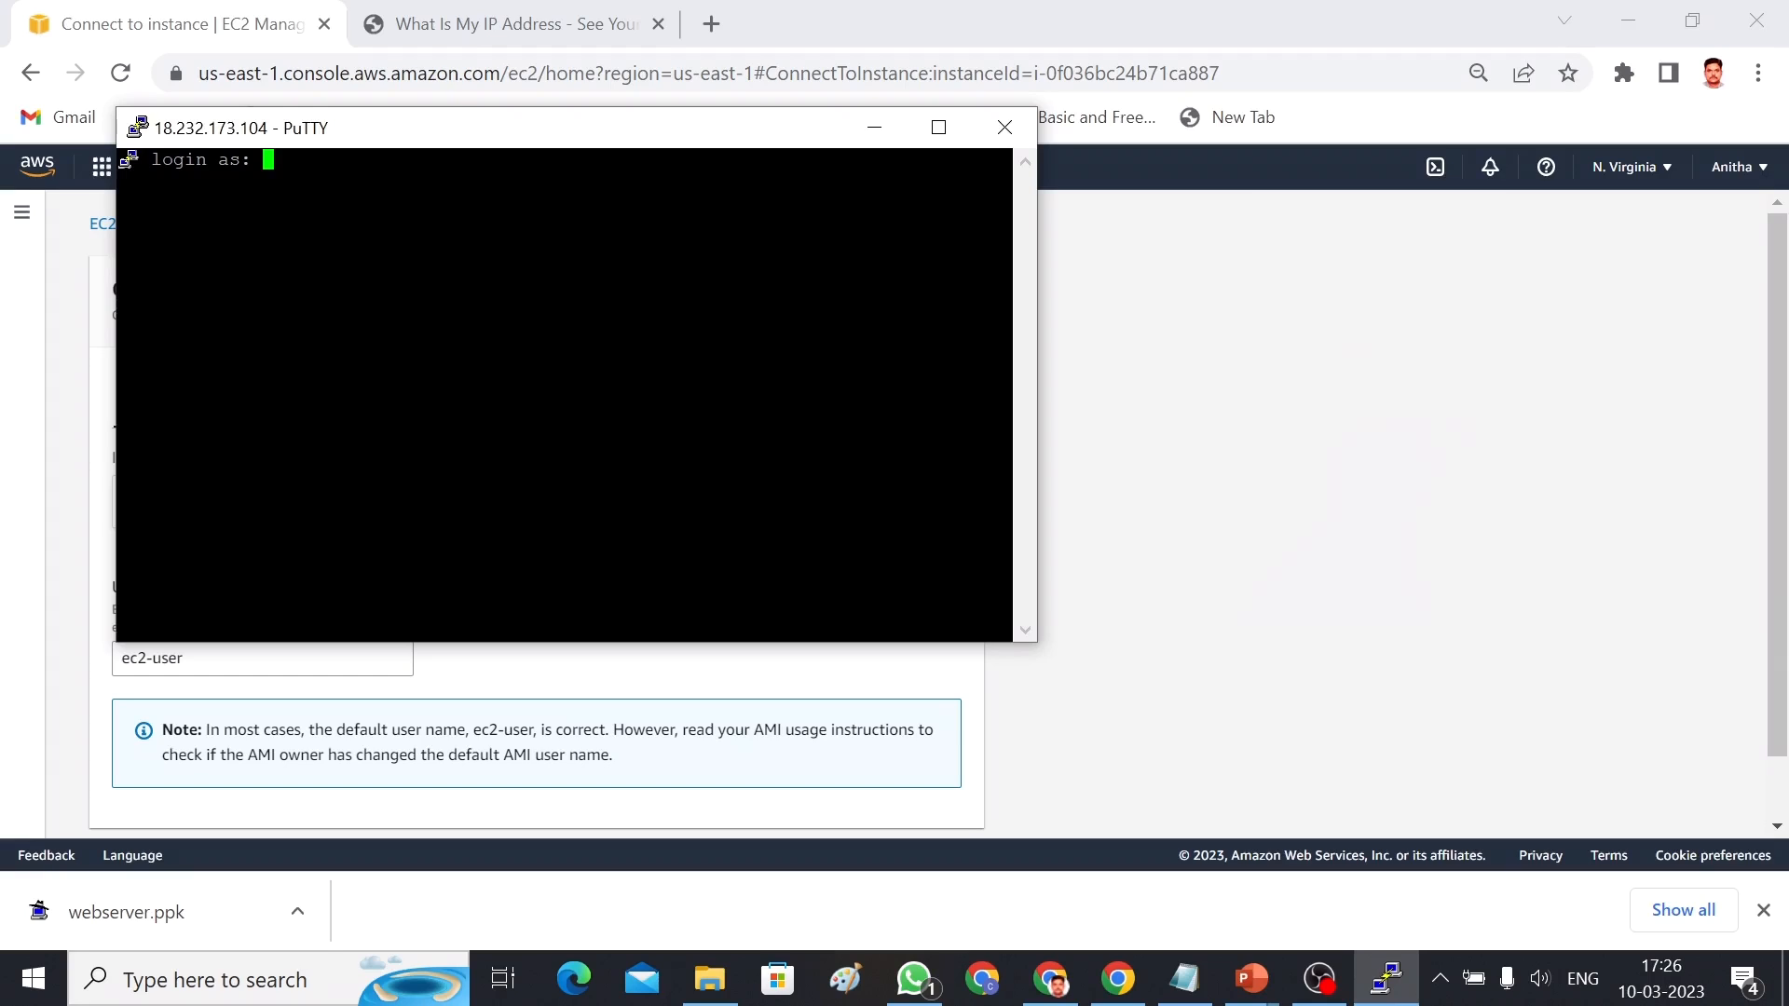
pyautogui.write('ec2-user')
pyautogui.click(1133, 495)
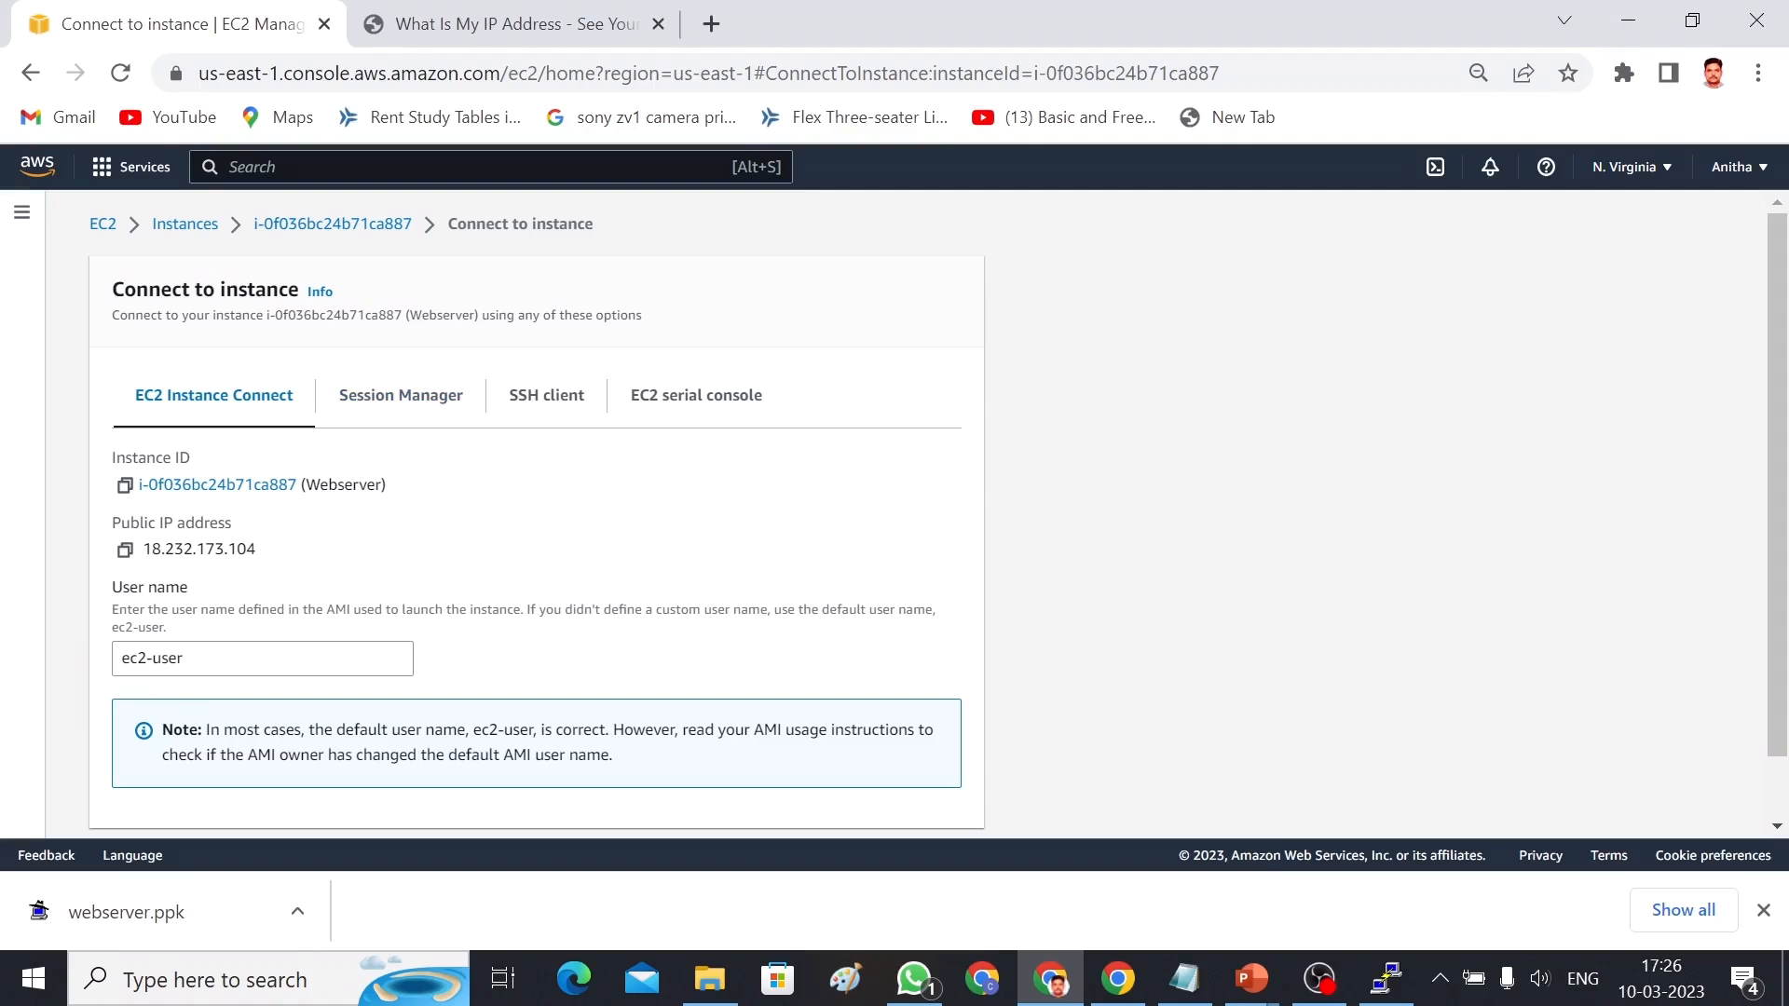
pyautogui.hotkey('alt', 'Tab')
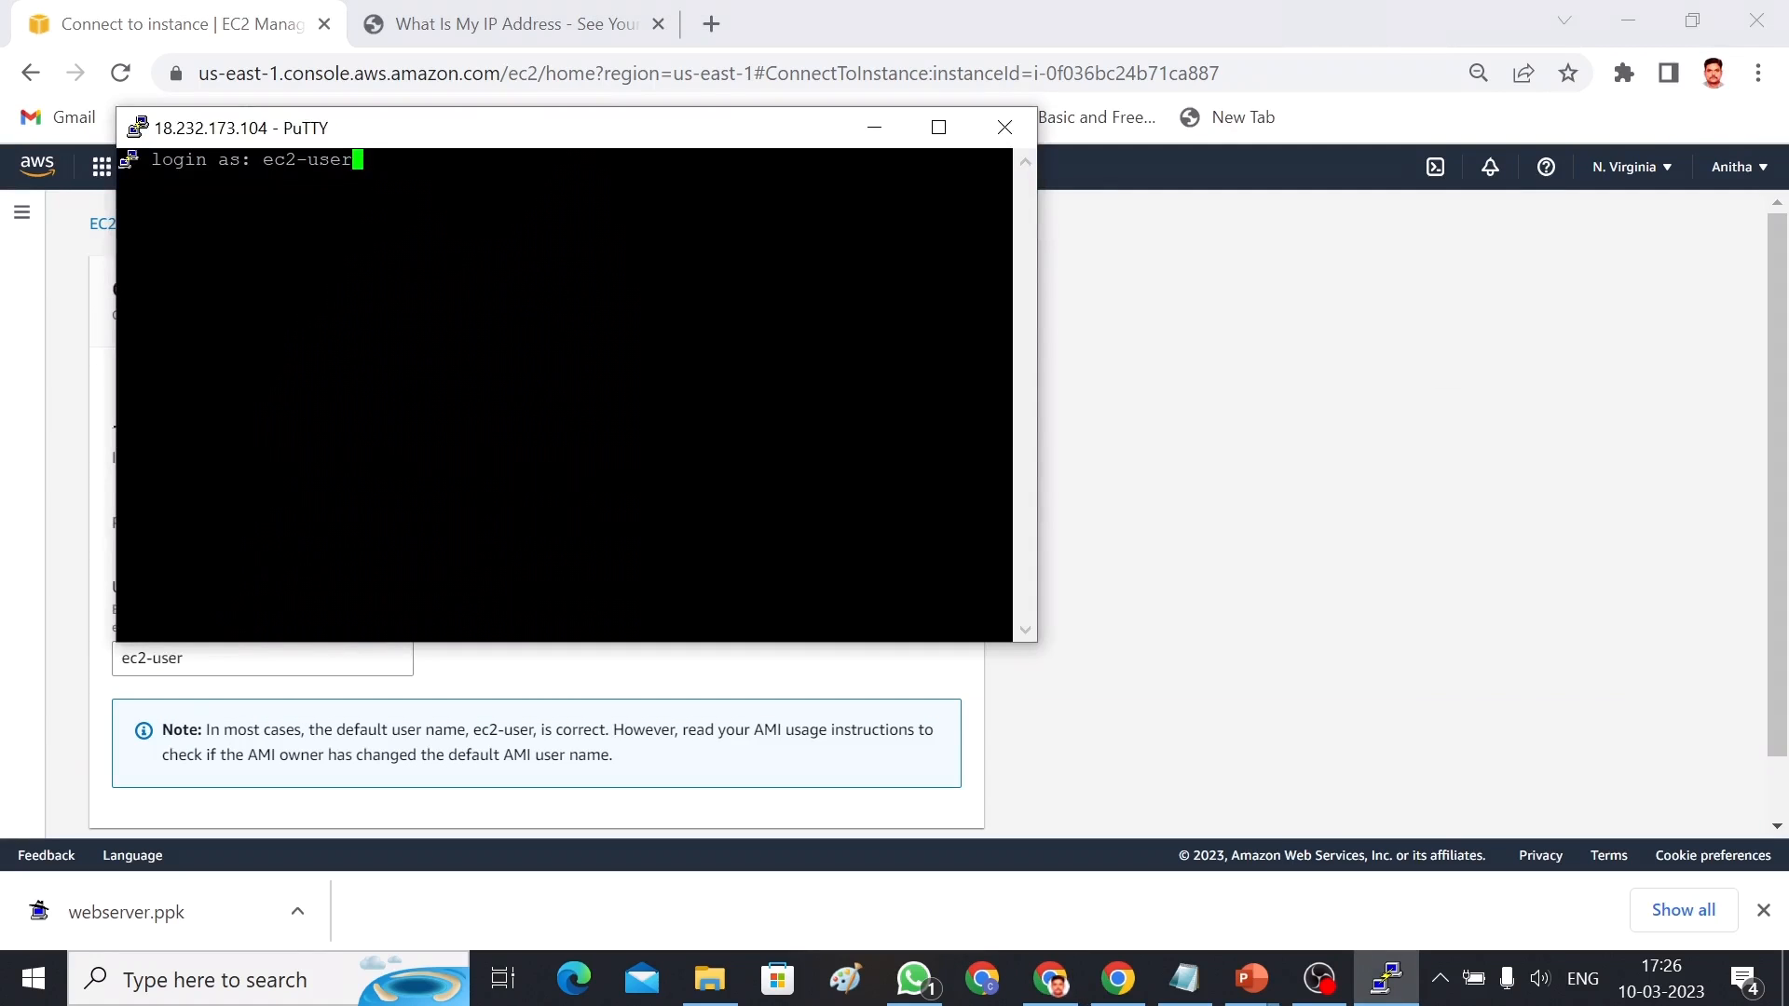
pyautogui.press('Return')
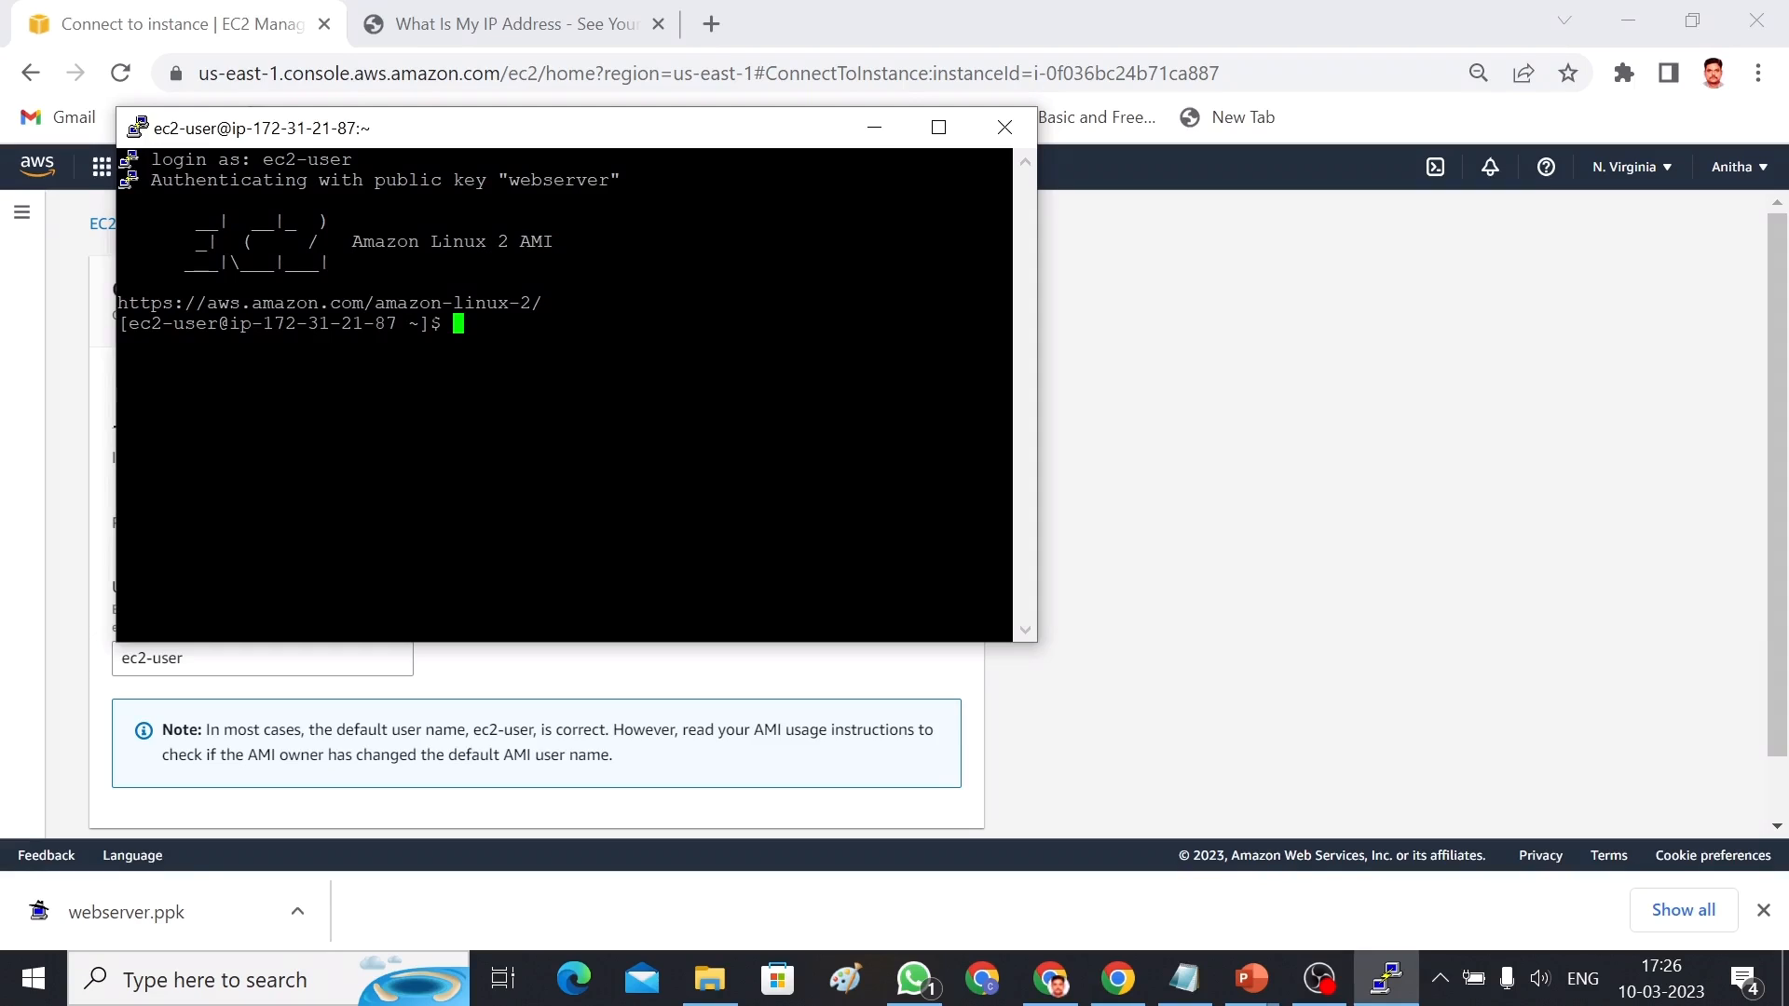
# Switch to the root user with sudo su and update the installed packages with yum update
pyautogui.write('sudo su')
pyautogui.press('Return')
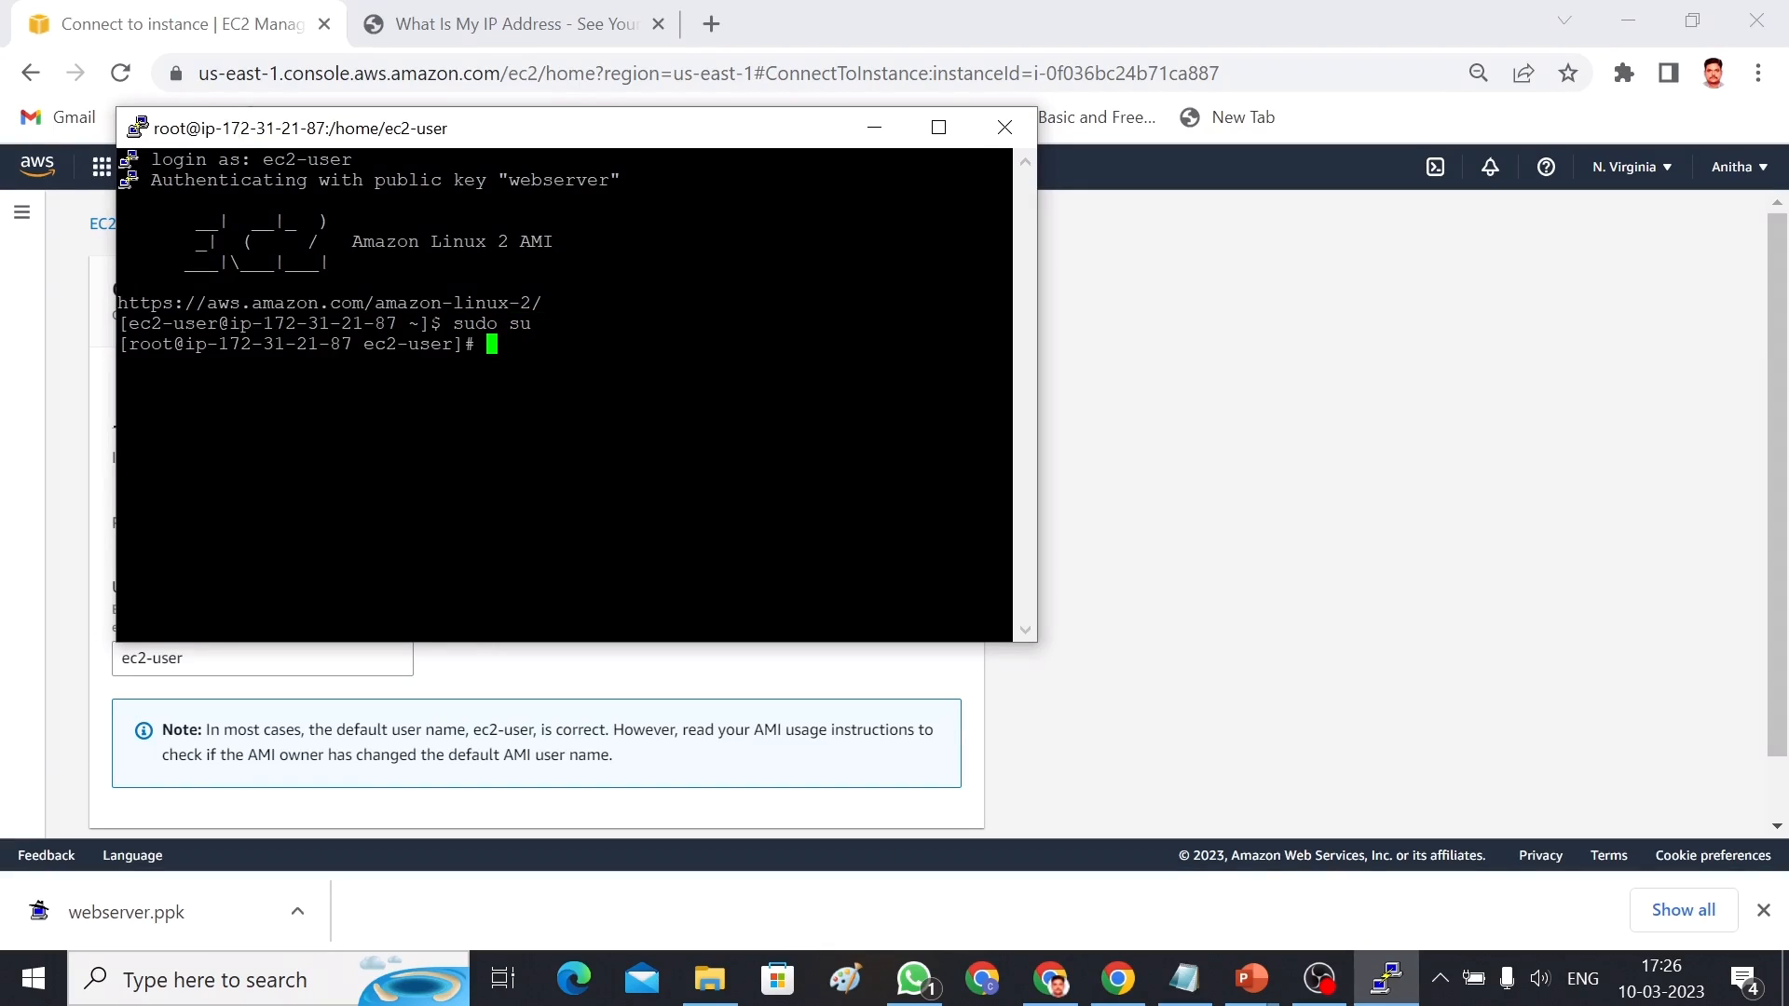
pyautogui.write('yum update')
pyautogui.press('Return')
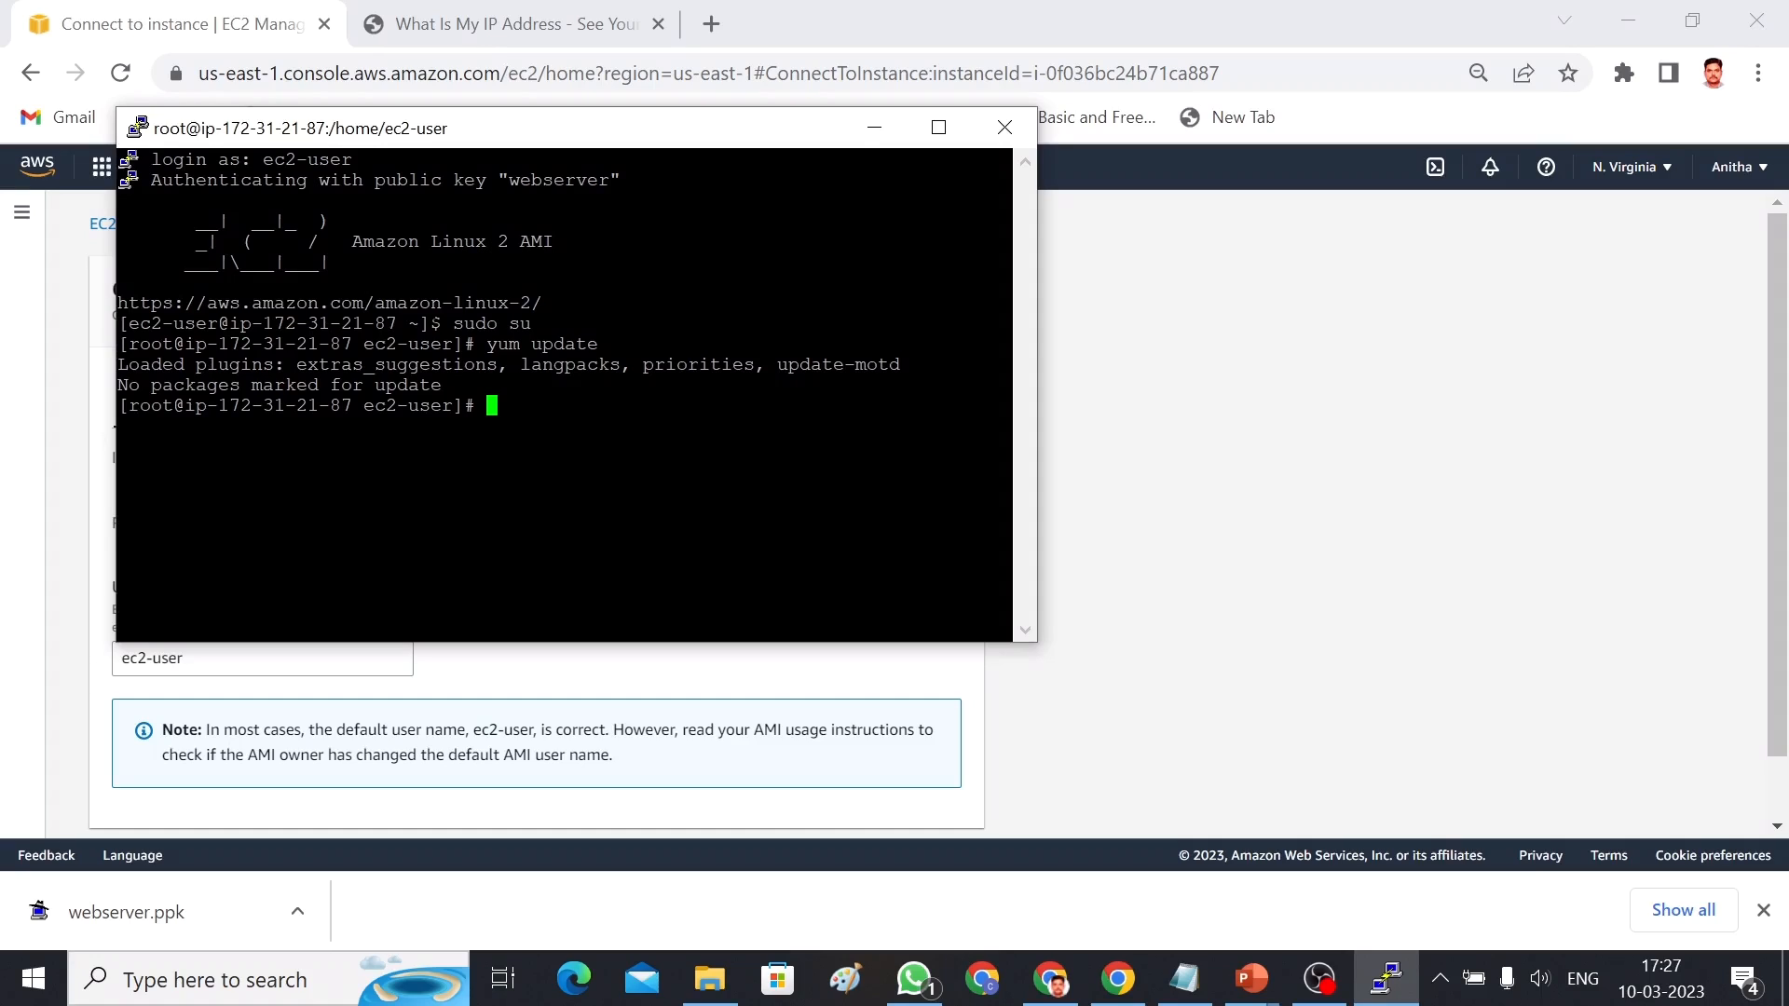
# Install the Apache web server with yum install httpd, answering y to approve the package installation
pyautogui.write('yum ')
pyautogui.write('hh')
pyautogui.press('BackSpace')
pyautogui.write('ttpd')
pyautogui.press('Left')
pyautogui.press('Left')
pyautogui.press('Left')
pyautogui.press('Left')
pyautogui.press('Left')
pyautogui.press('Left')
pyautogui.write('install')
pyautogui.press('Right')
pyautogui.press('Right')
pyautogui.press('Right')
pyautogui.press('Right')
pyautogui.press('Right')
pyautogui.press('Right')
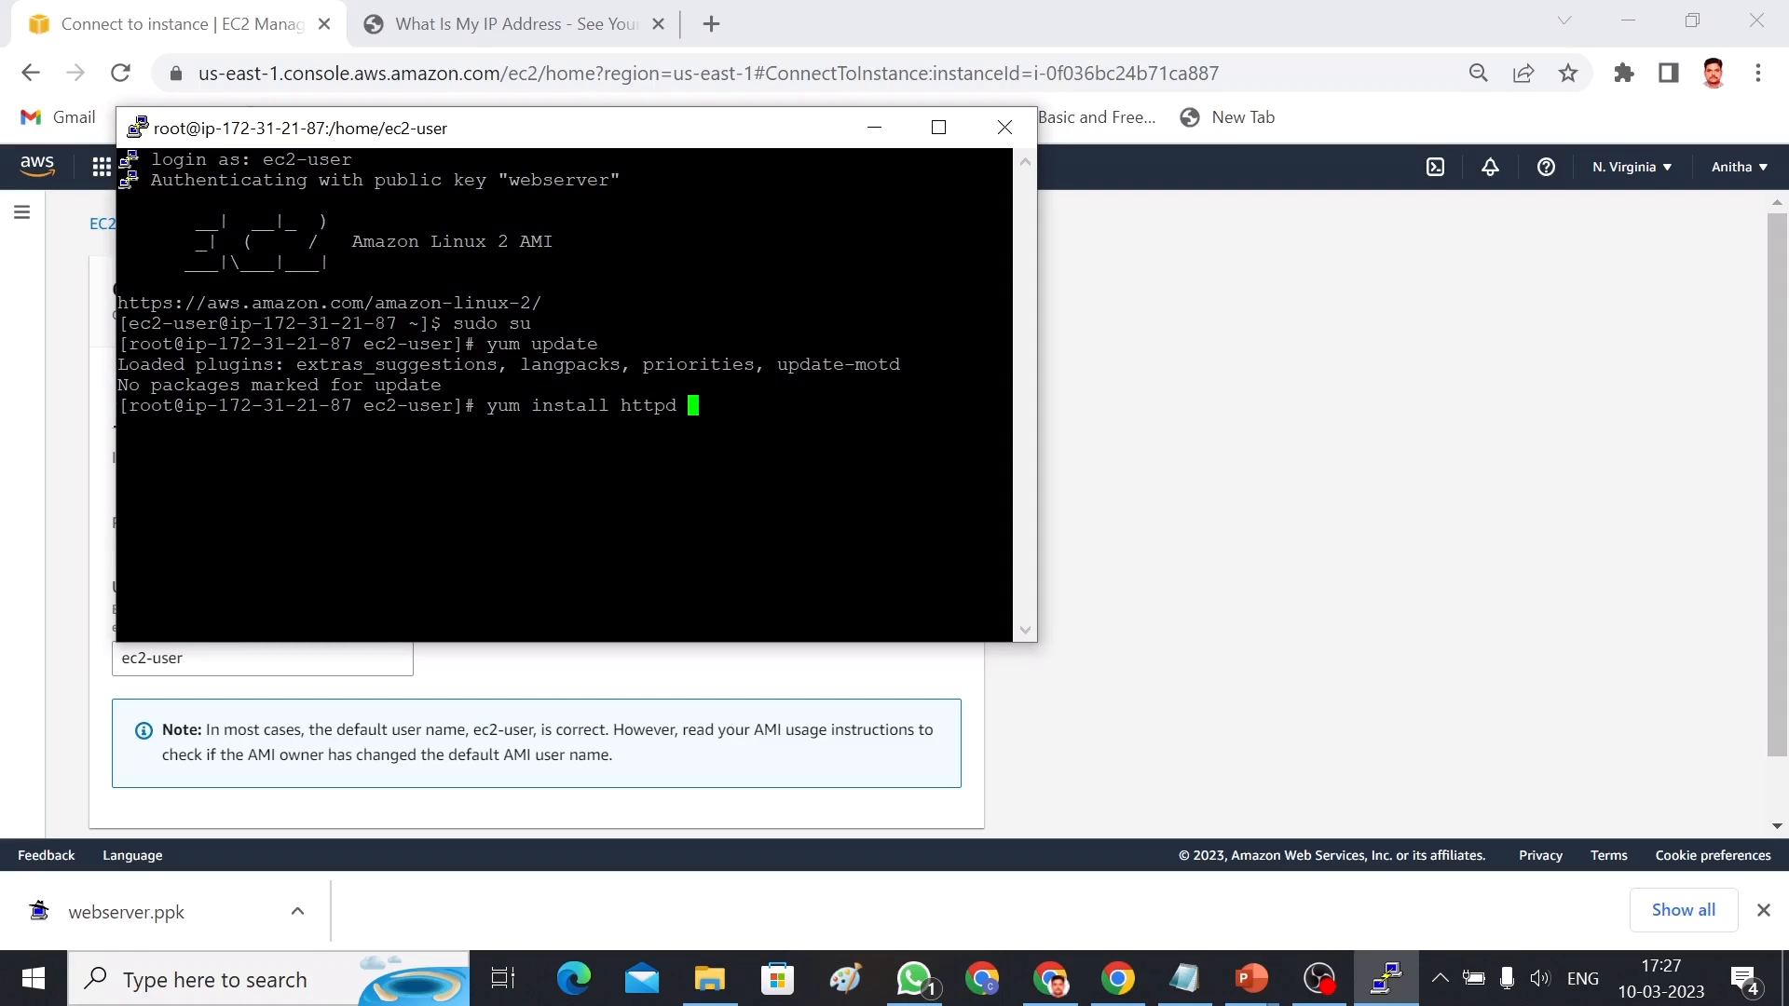
pyautogui.press('Return')
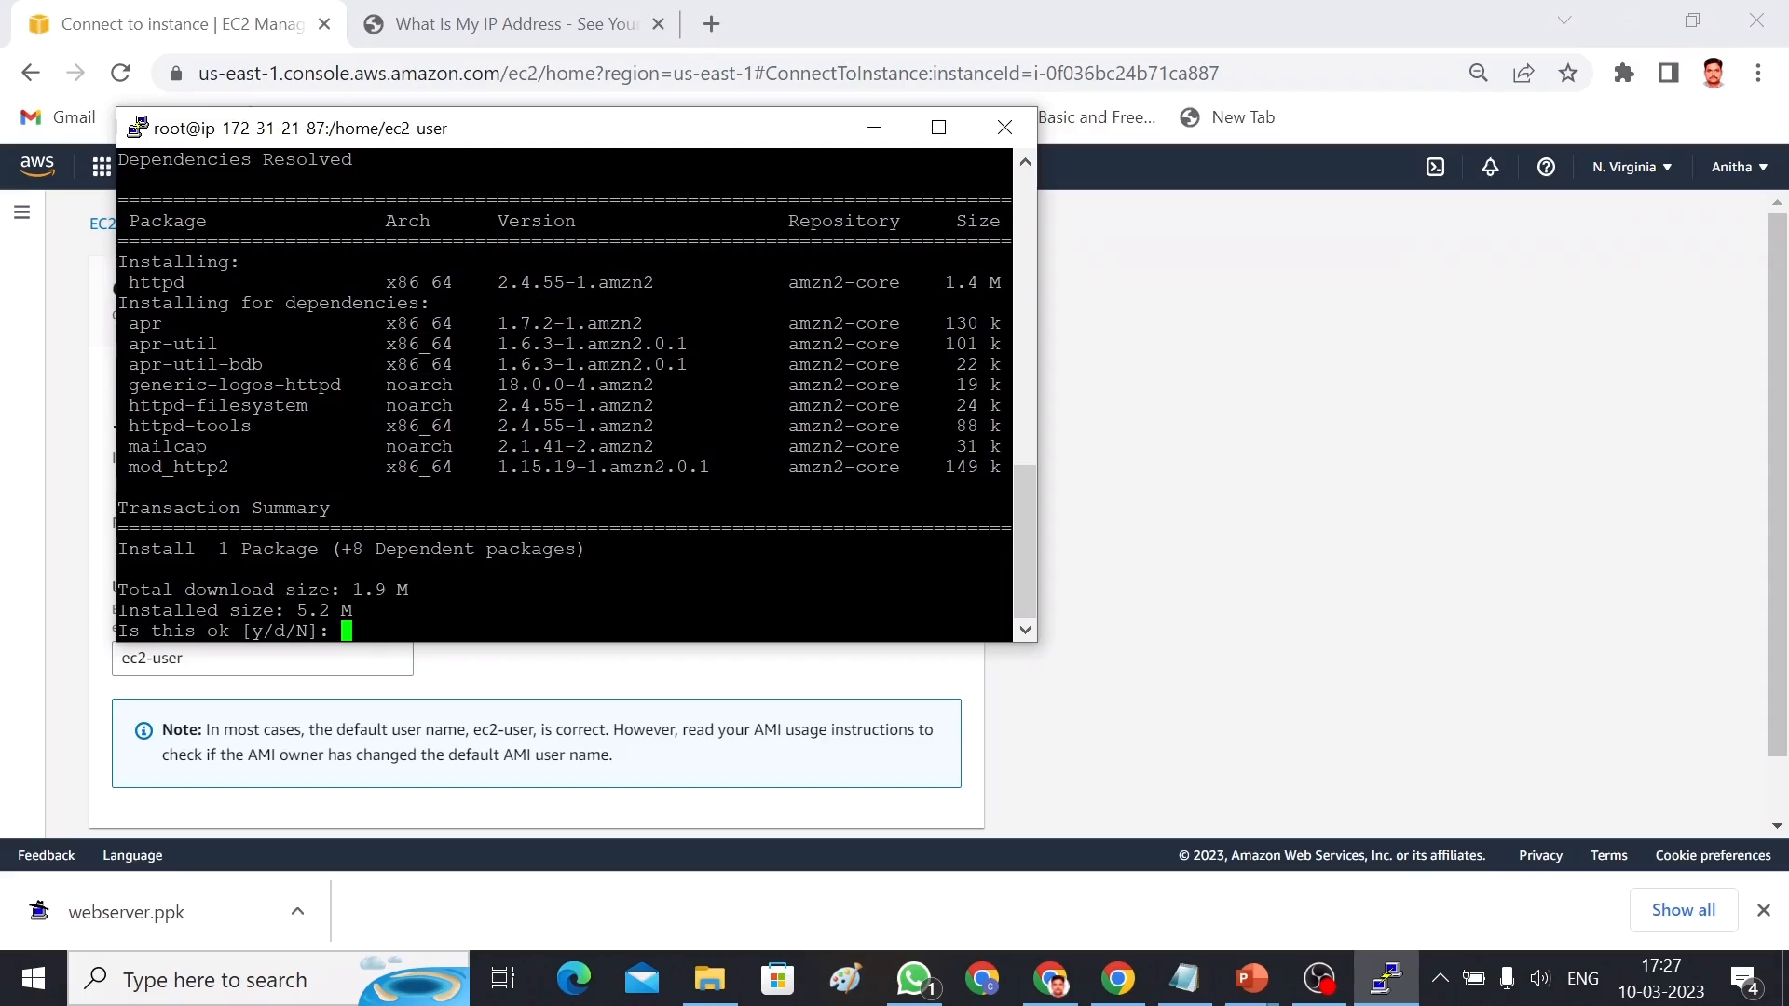
pyautogui.write('y')
pyautogui.press('Return')
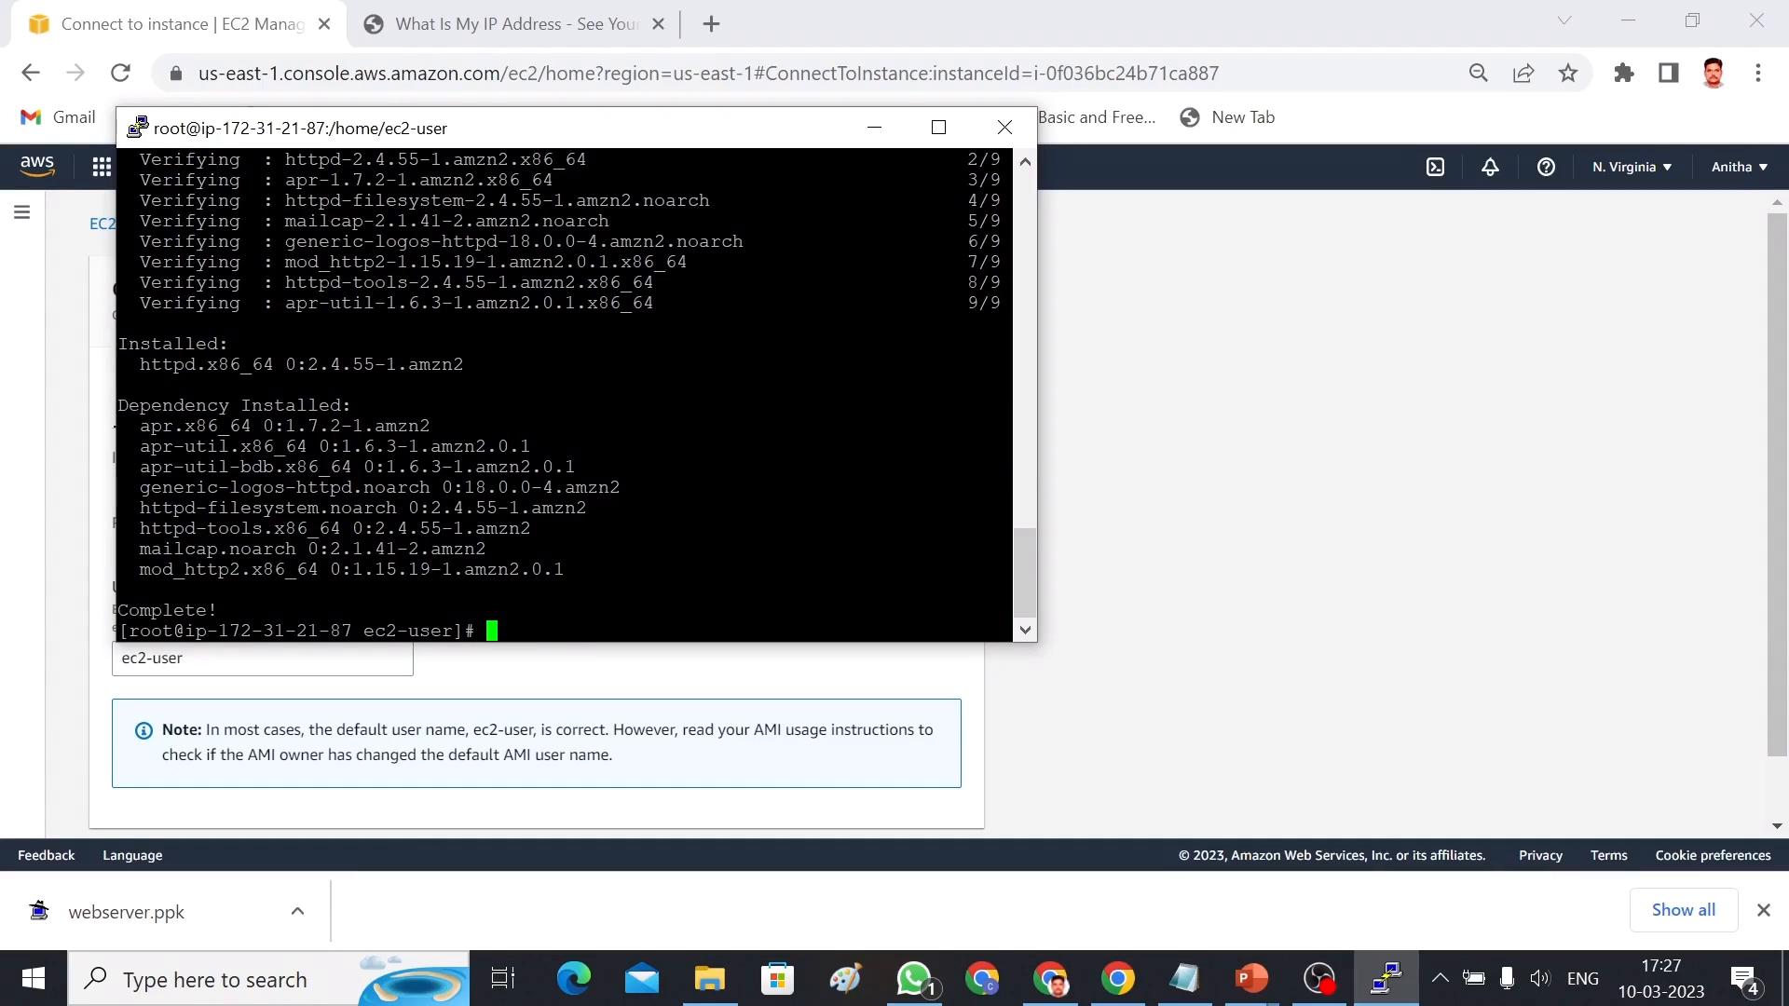
# Start the Apache service with service httpd start and check it with service httpd status
pyautogui.write('service httpd start')
pyautogui.press('Return')
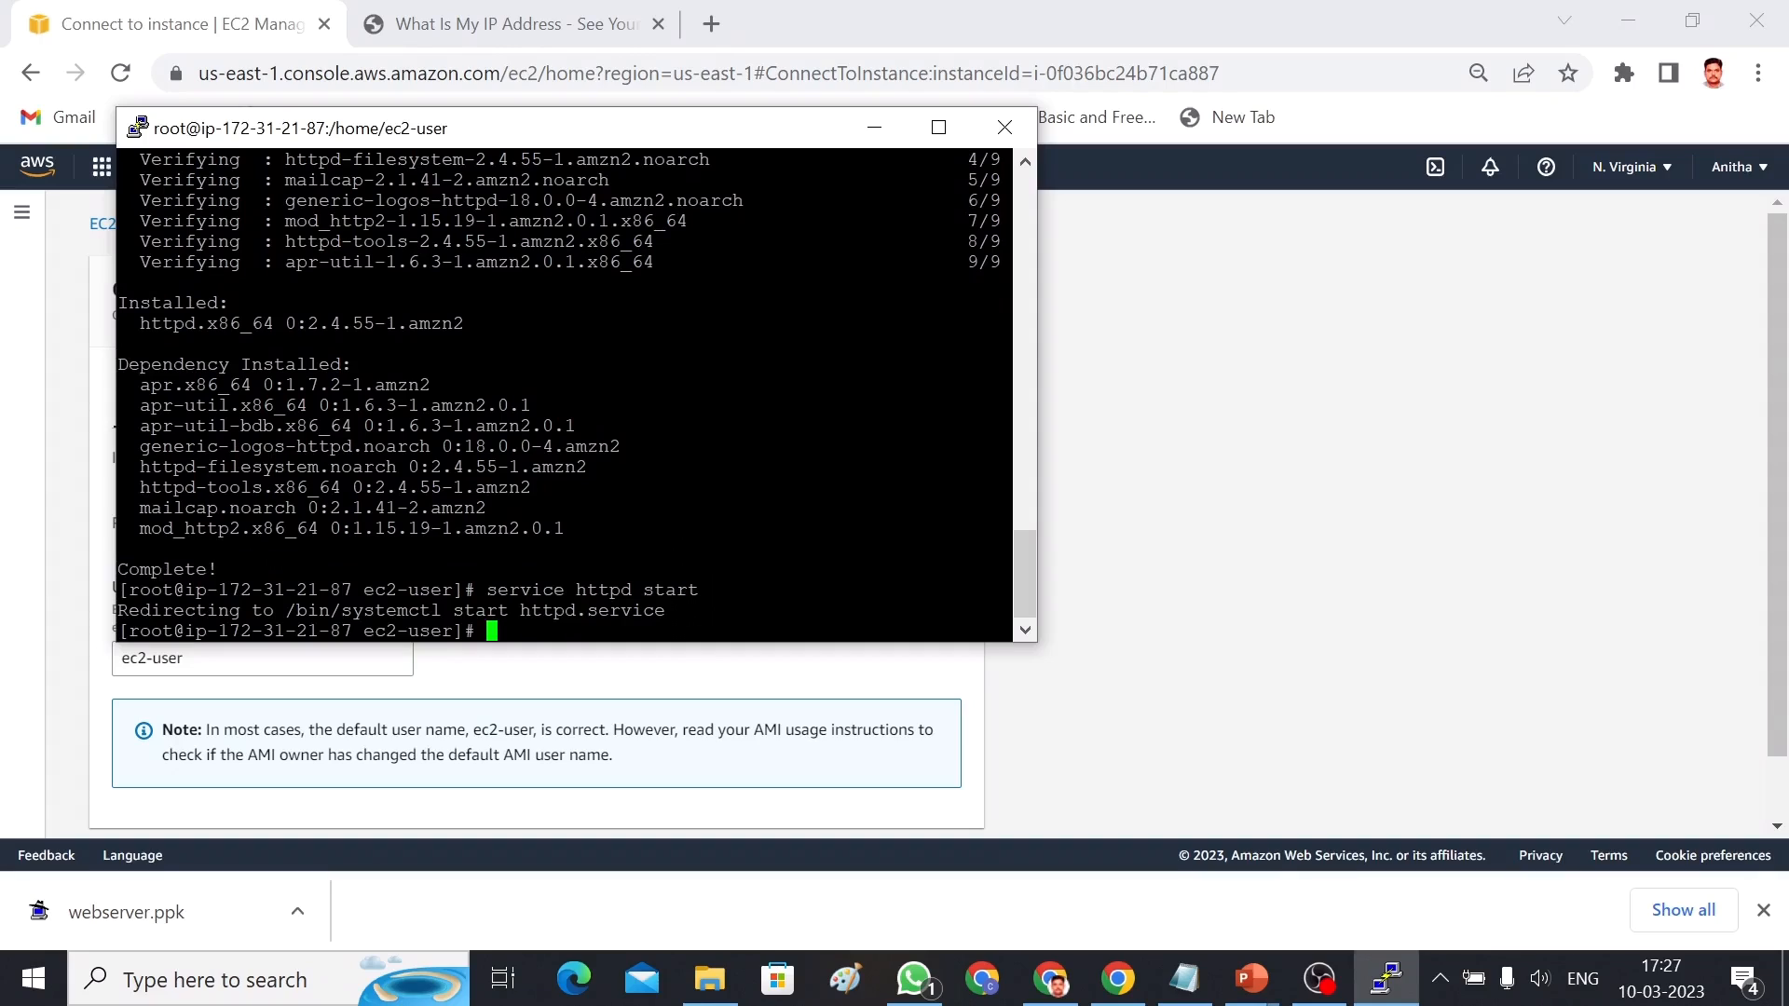
pyautogui.press('Up')
pyautogui.press('BackSpace')
pyautogui.press('BackSpace')
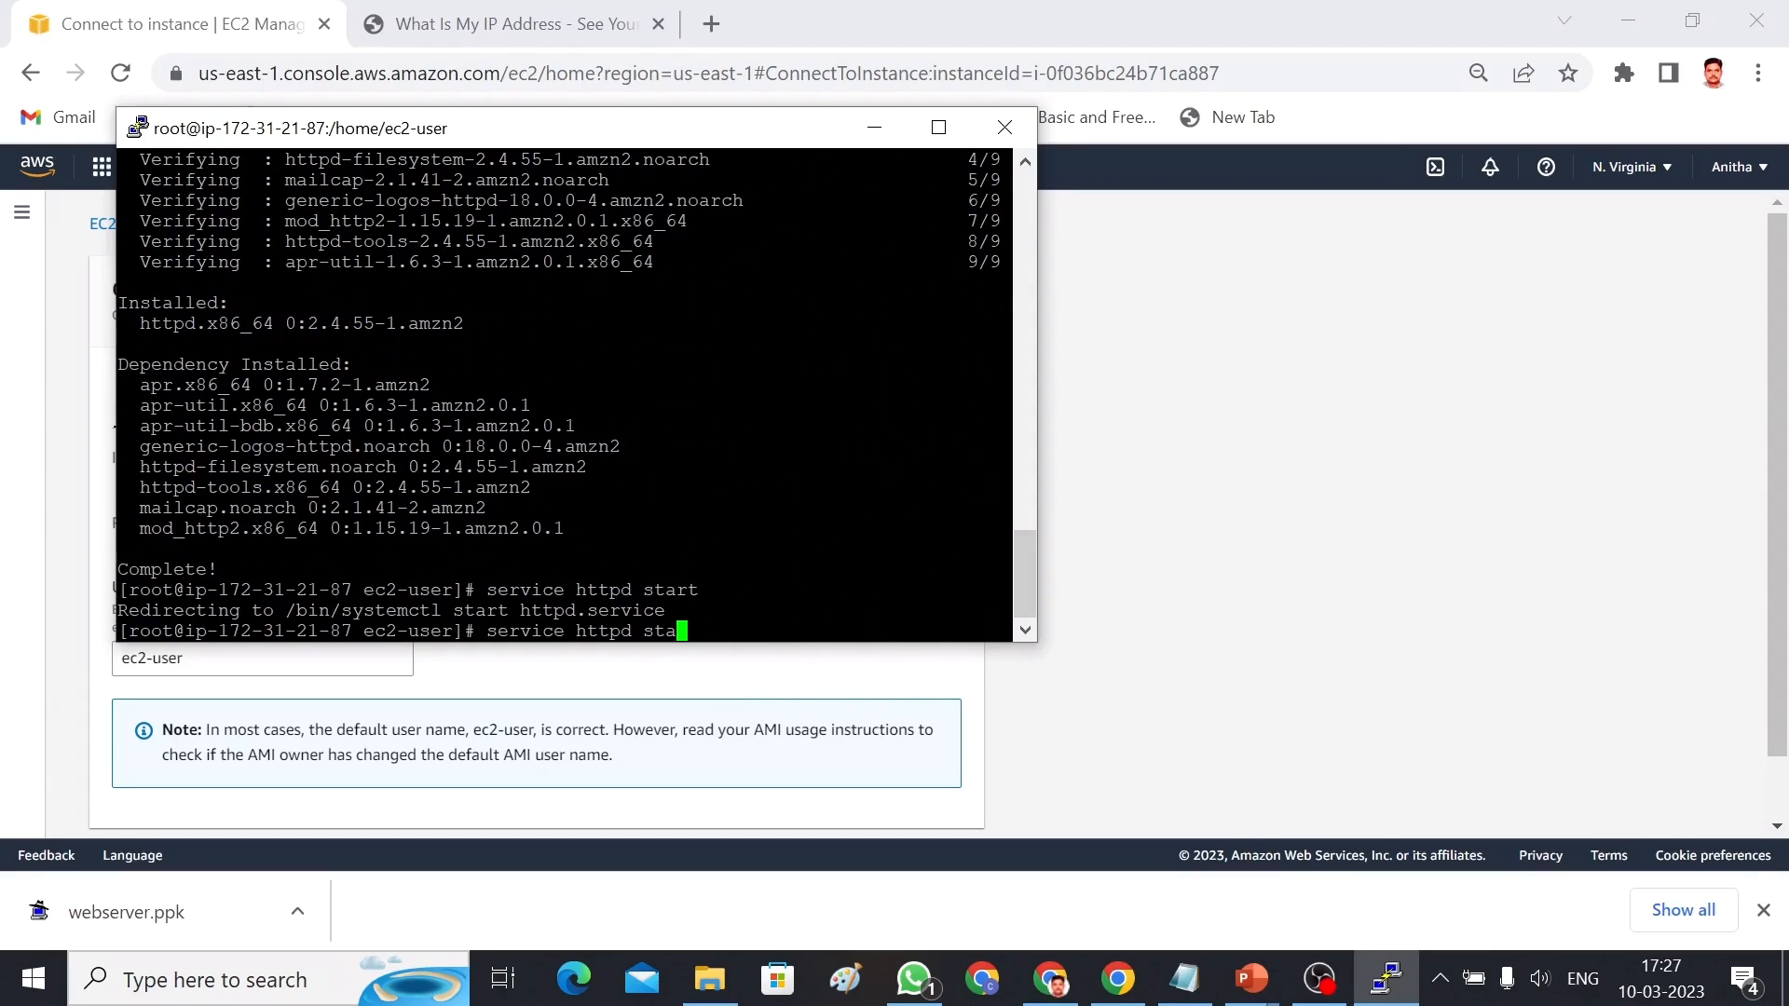
pyautogui.write('tus')
pyautogui.press('Return')
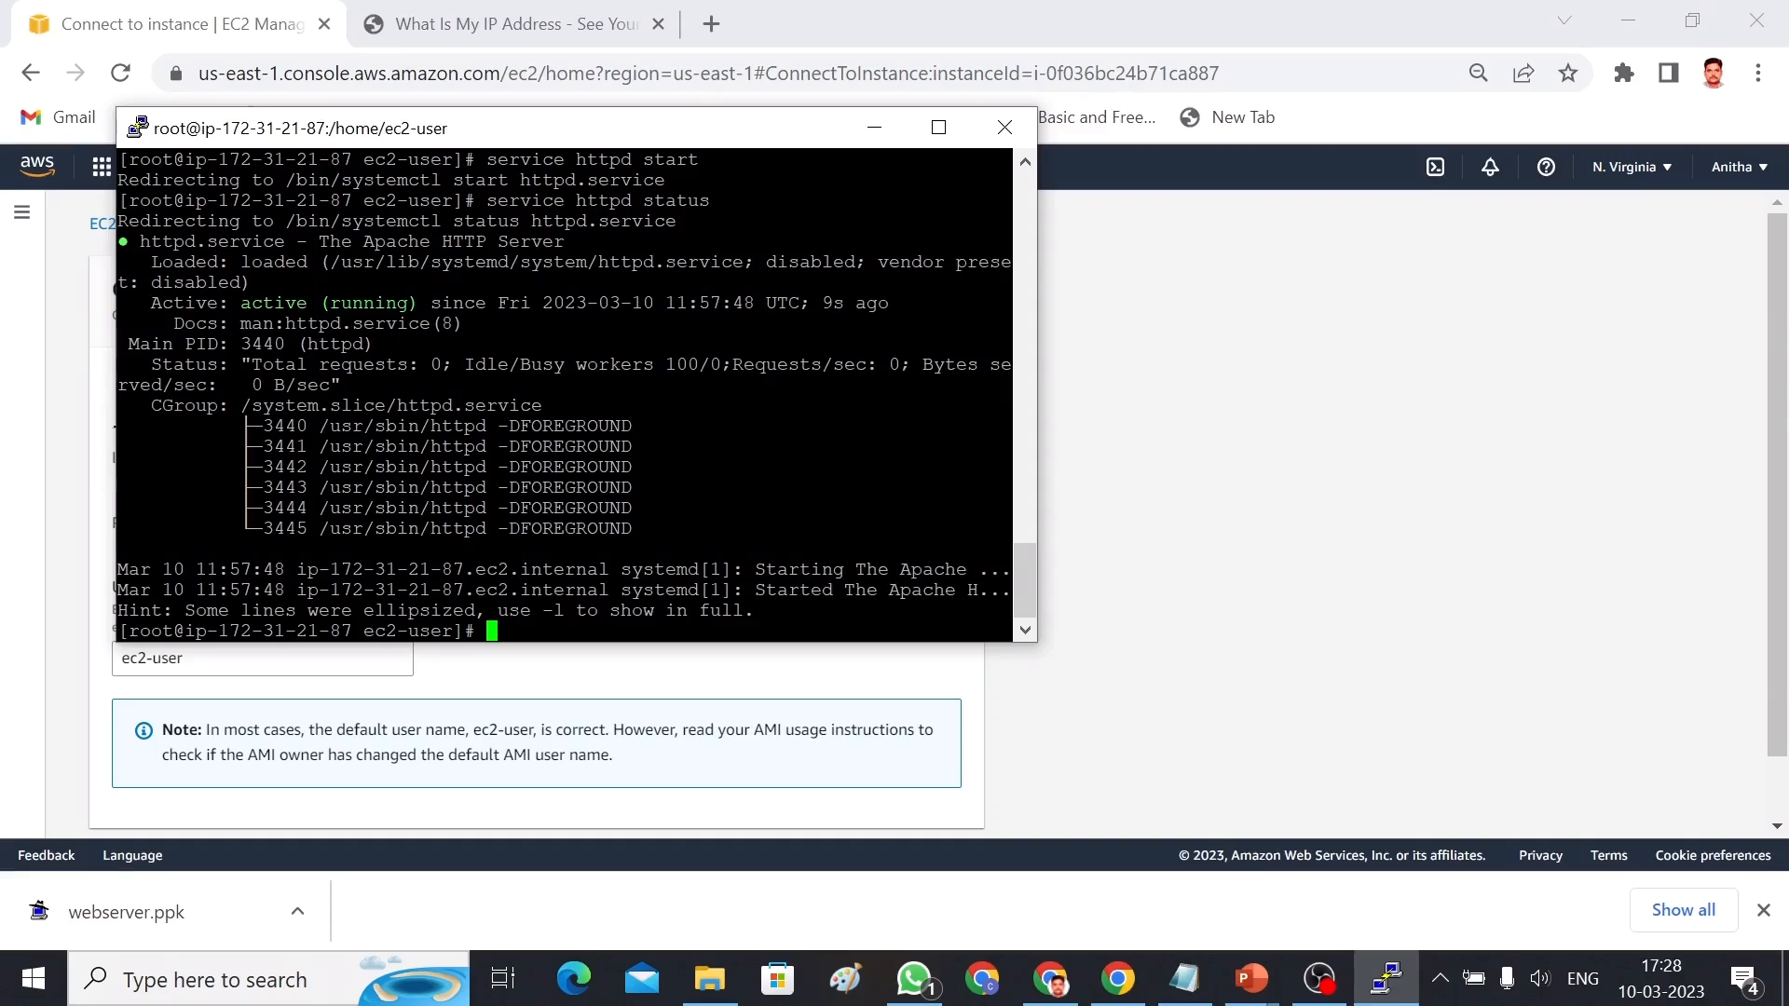
# Copy the instance's public IP address from the EC2 console and load it in a new browser tab
pyautogui.click(1202, 564)
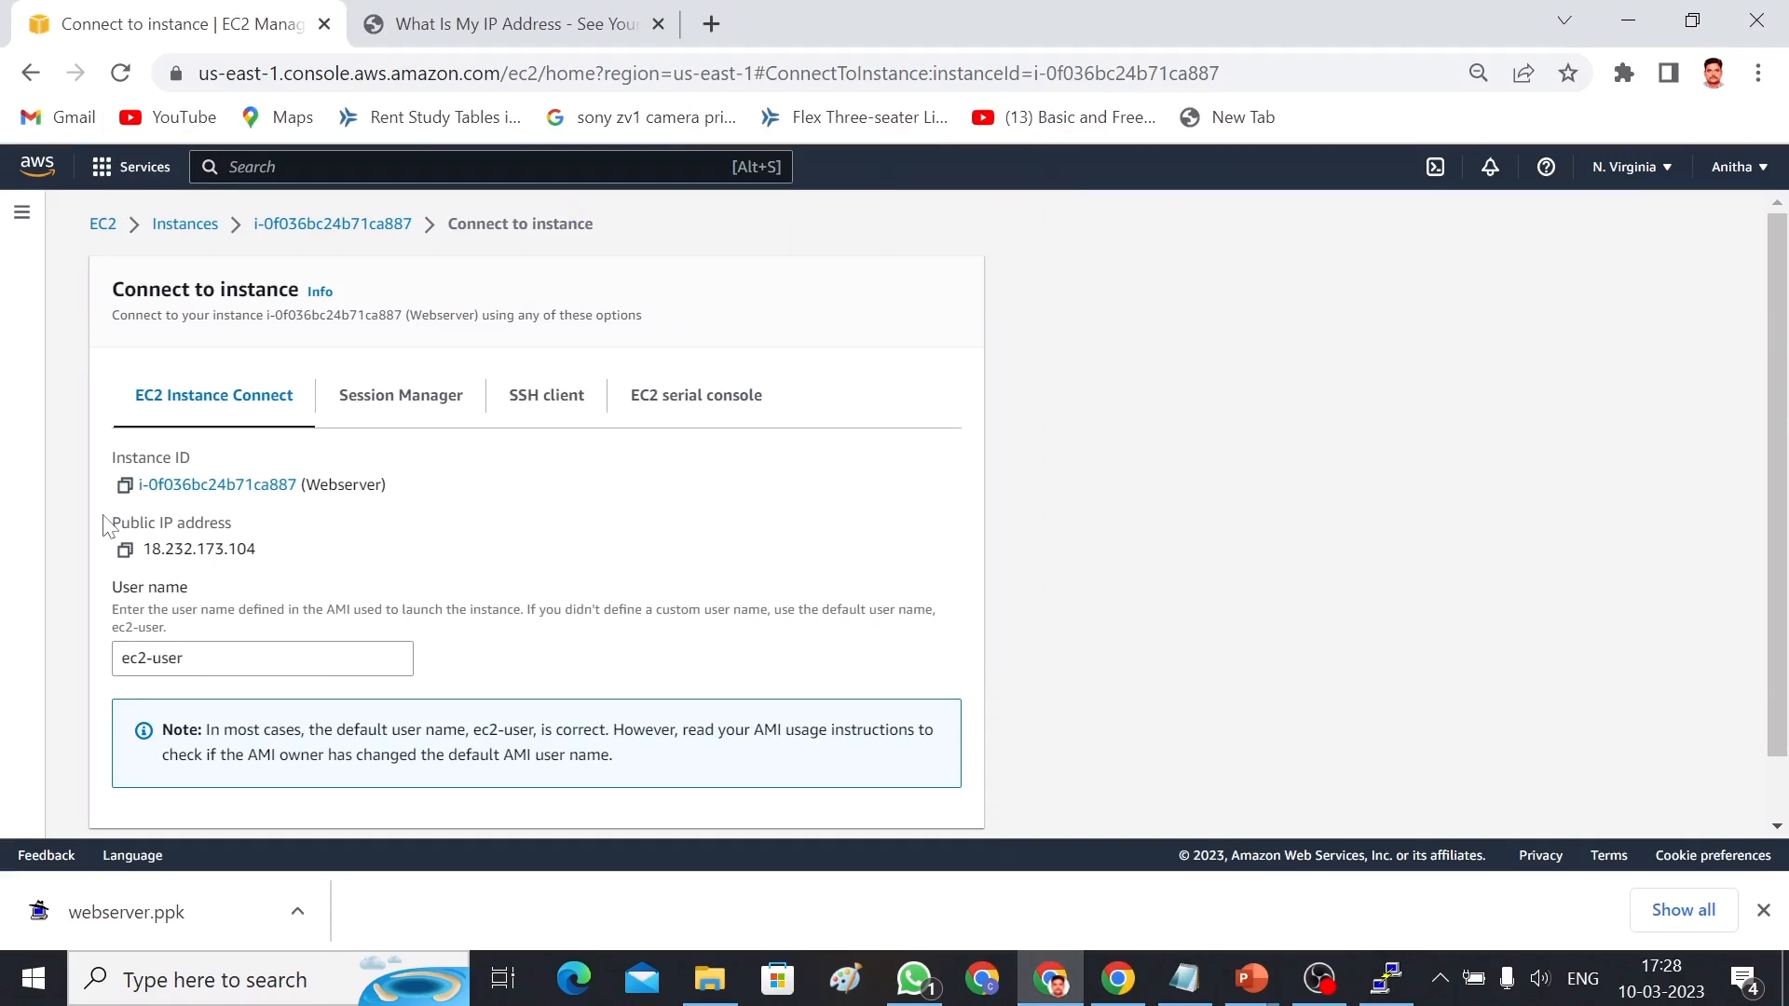
pyautogui.click(125, 549)
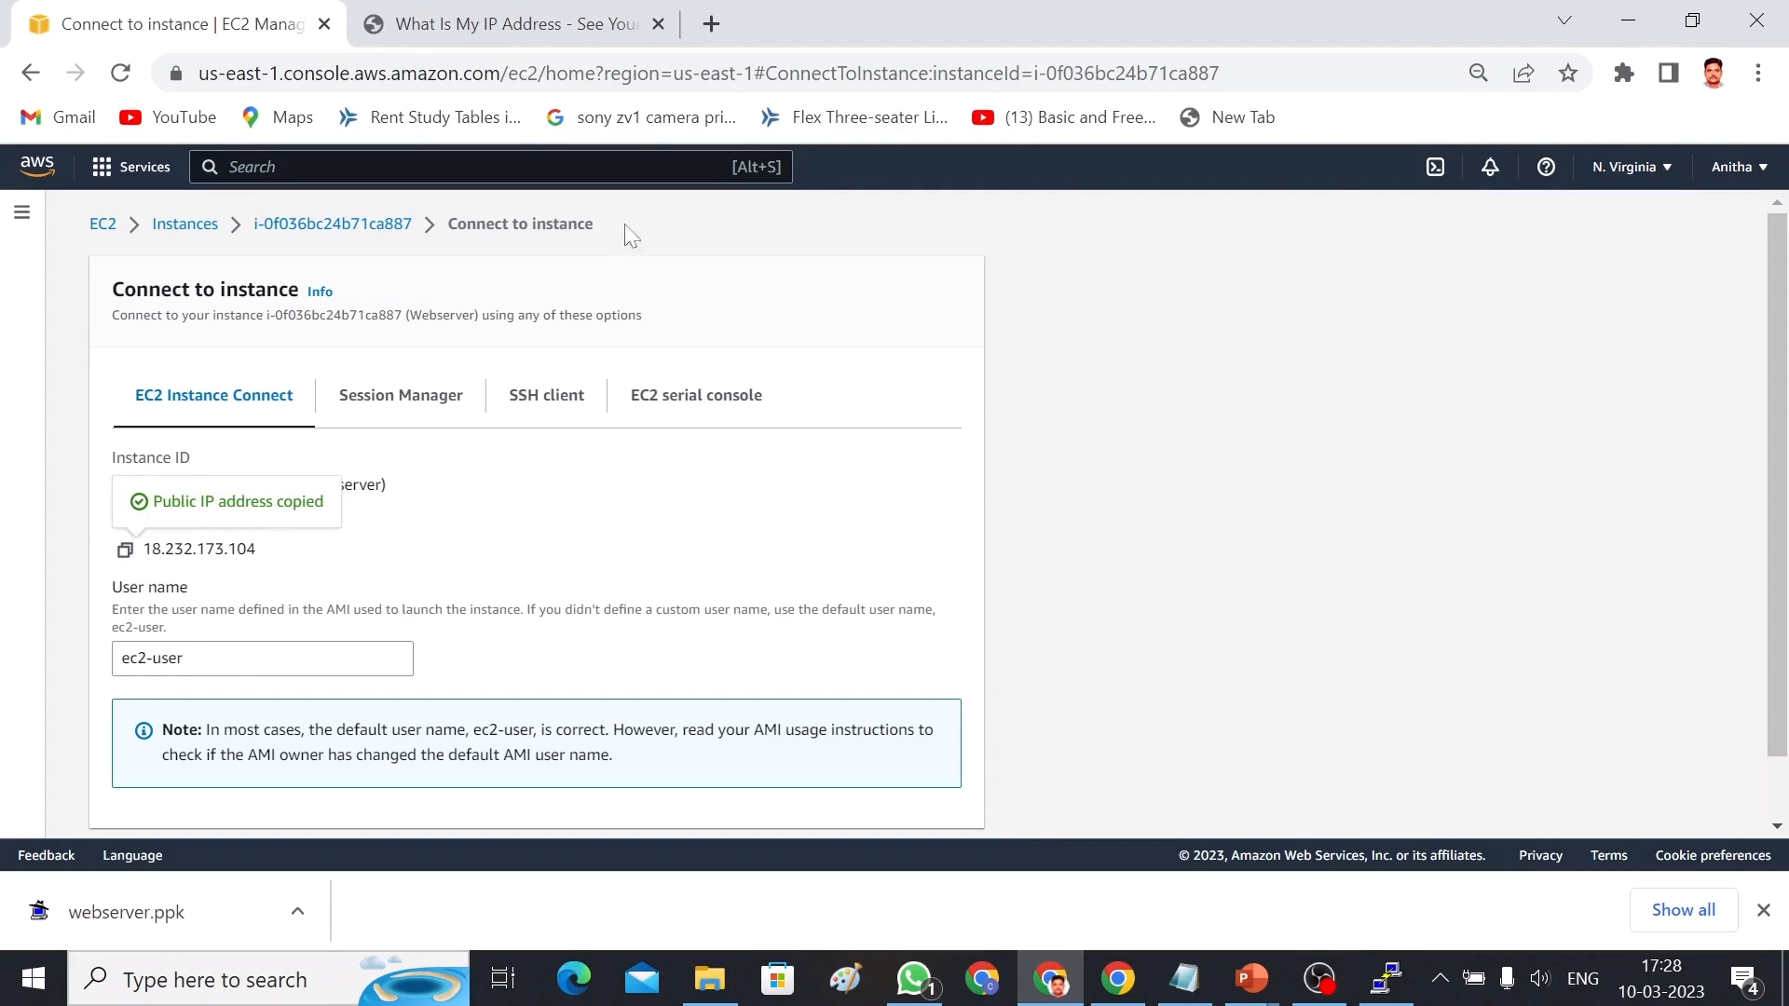
pyautogui.click(711, 23)
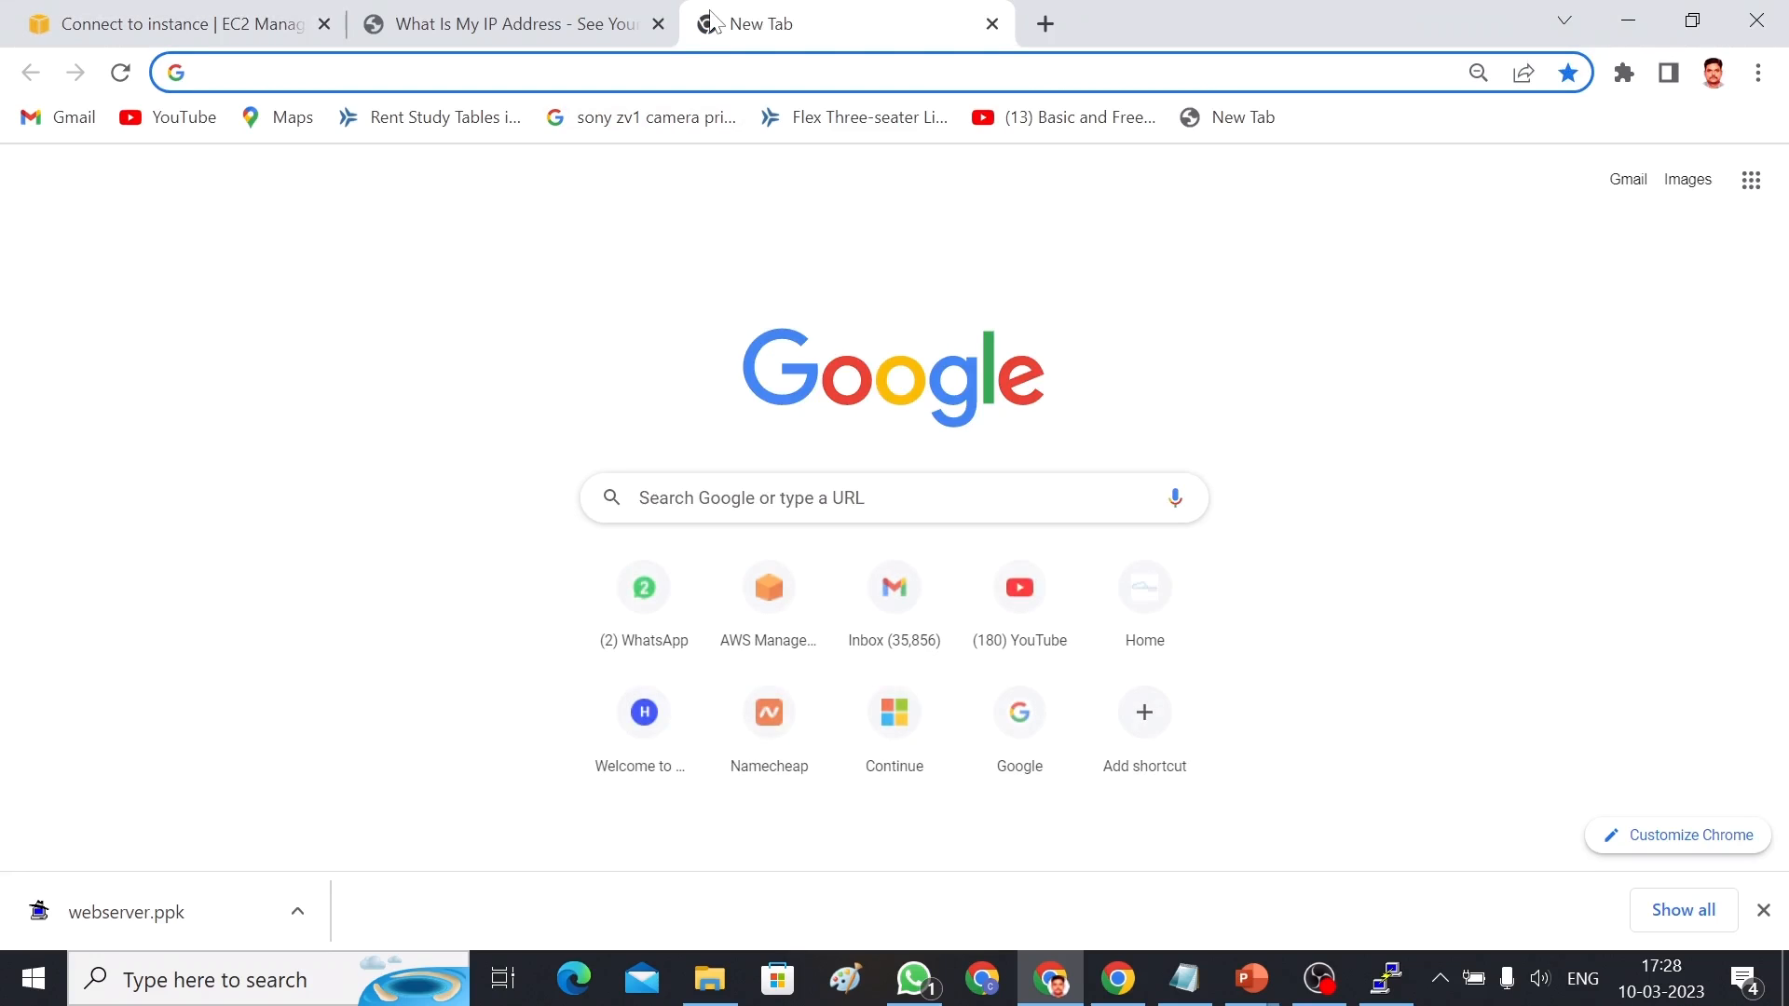
pyautogui.hotkey('ctrl', 'v')
pyautogui.press('Return')
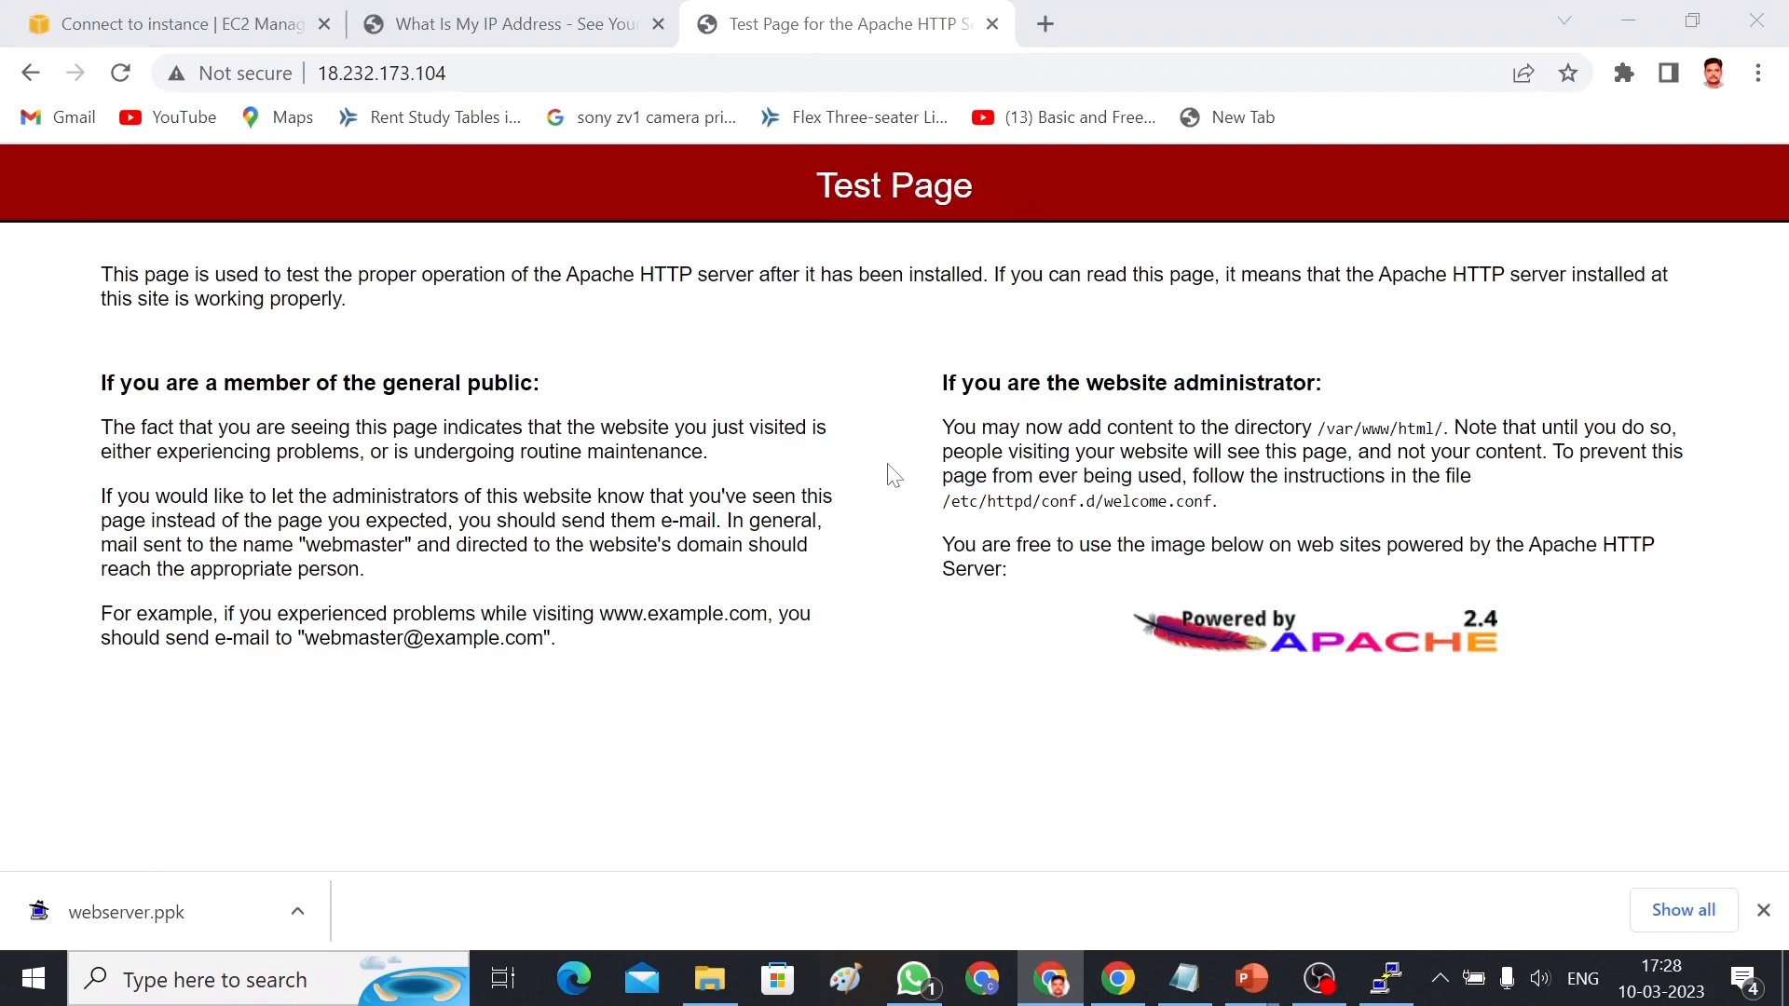
# Maximize the PuTTY terminal, look up the content directory on the Apache test page, change to /var/www/html/ and list its contents
pyautogui.hotkey('alt', 'Tab')
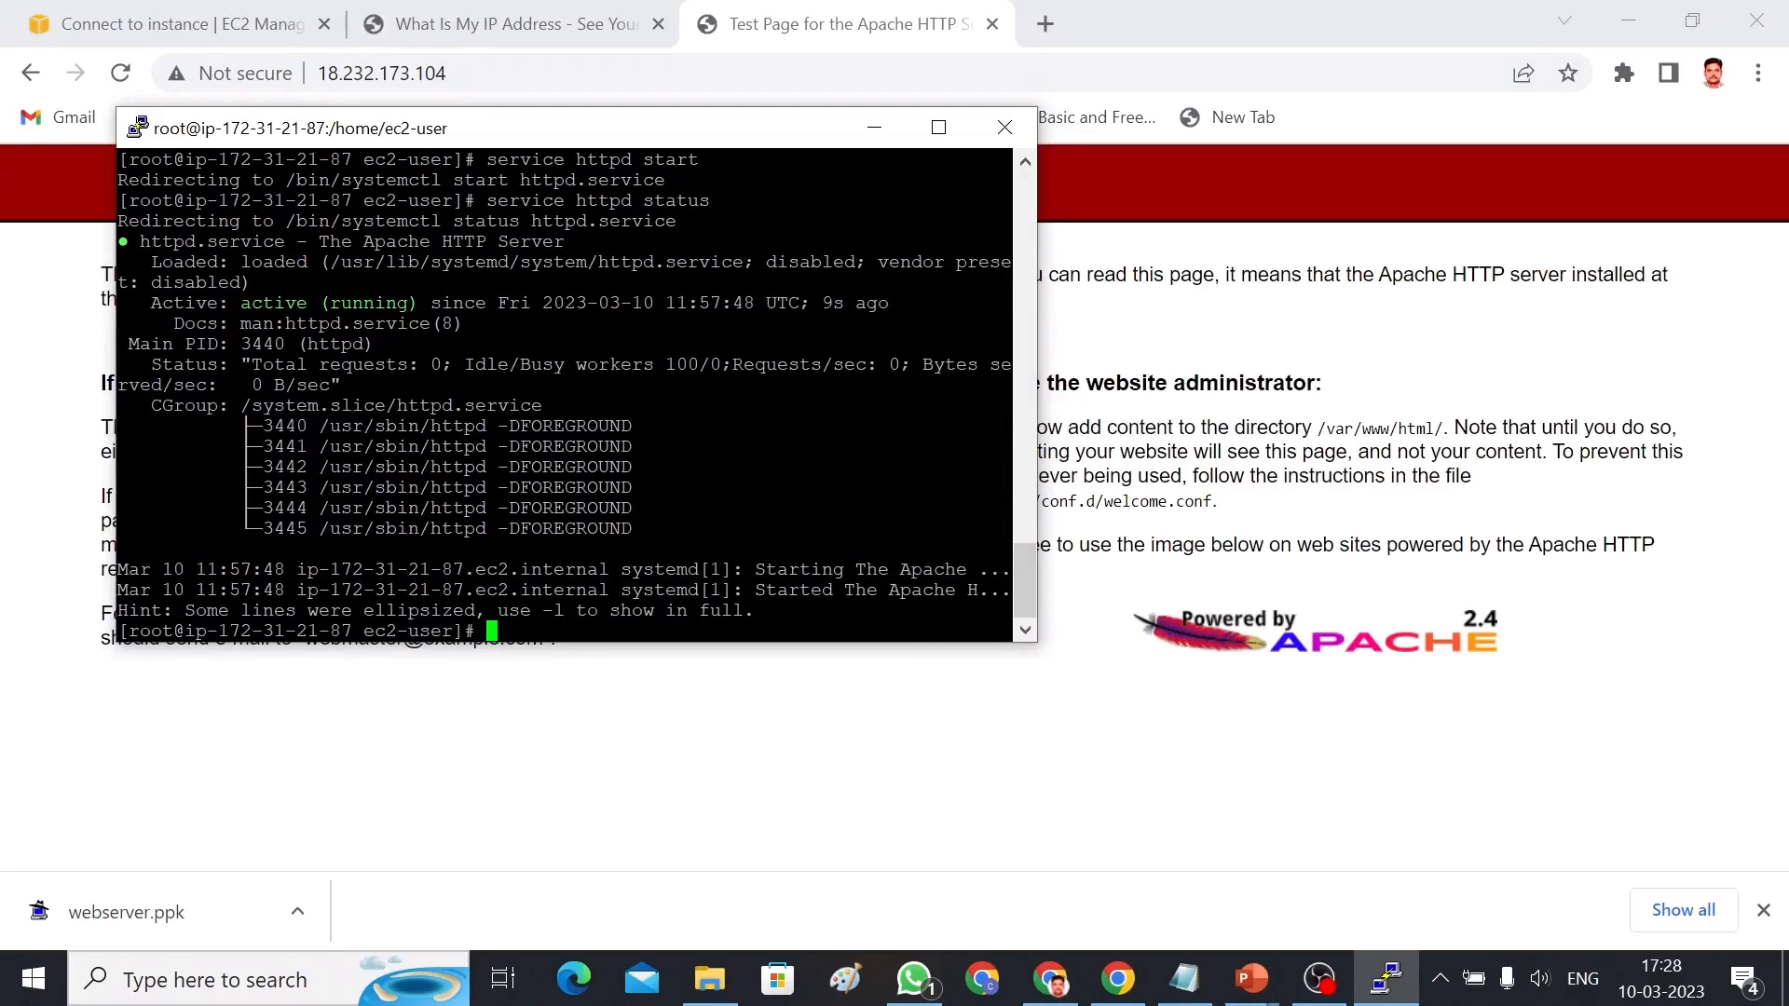
pyautogui.click(939, 128)
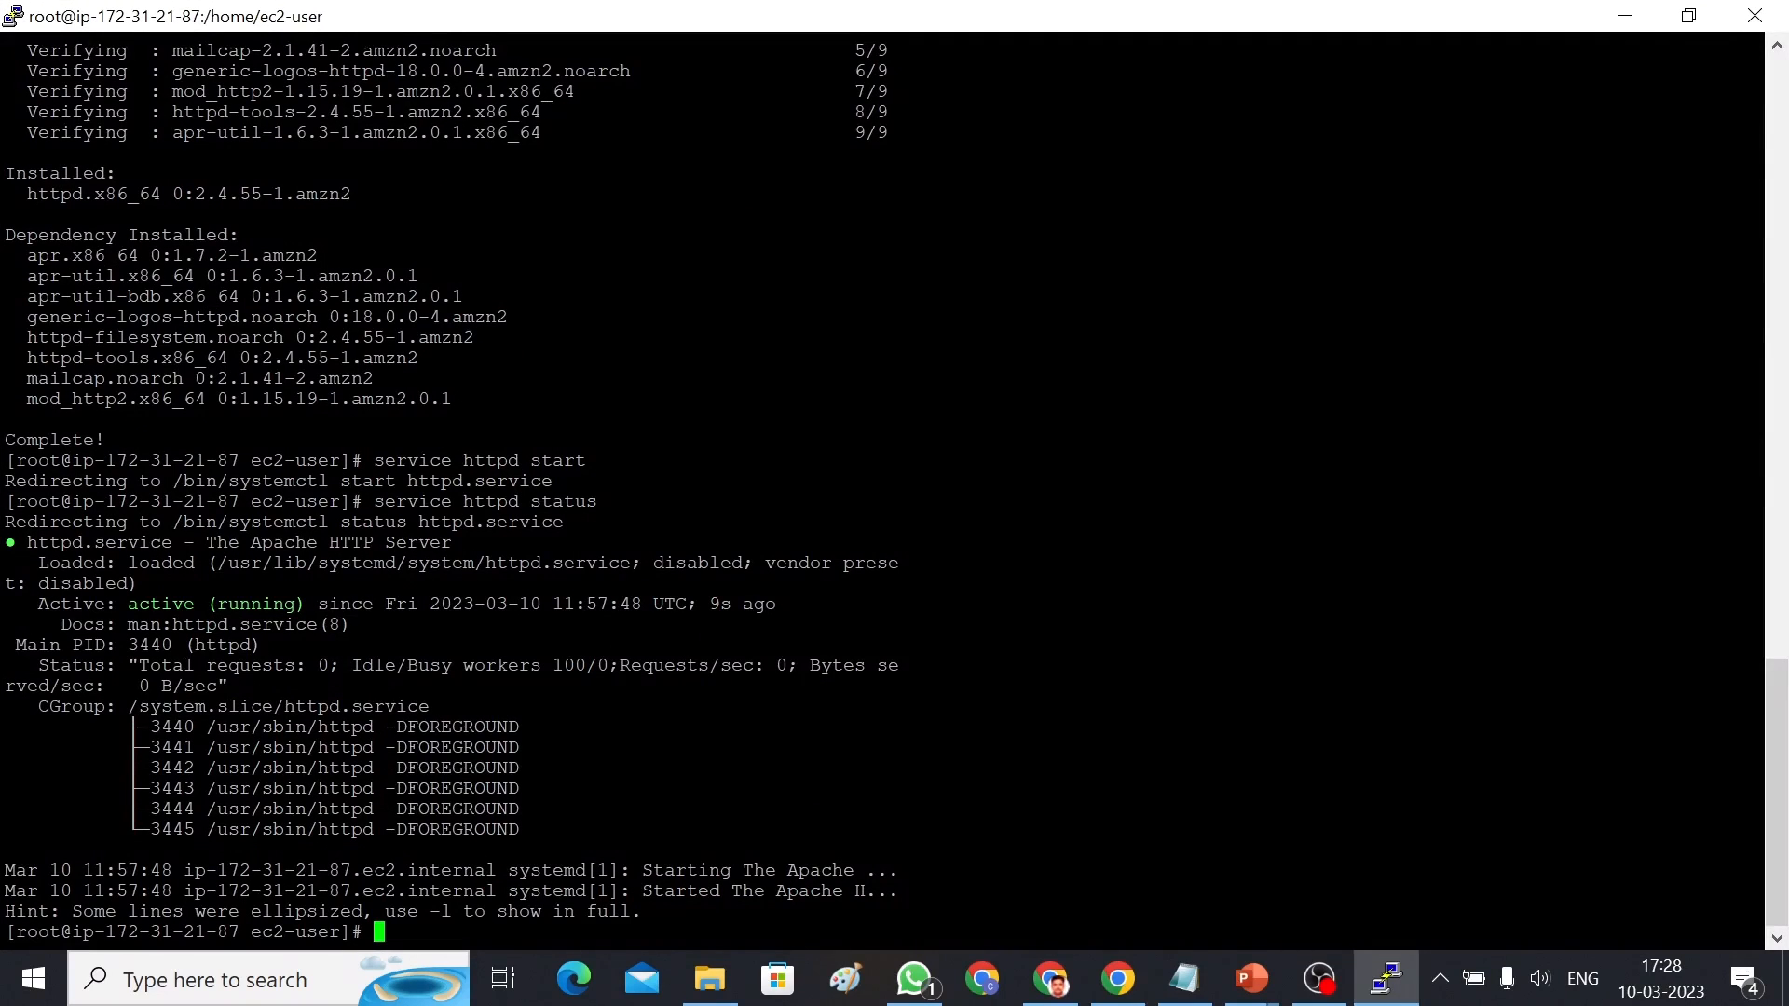
pyautogui.hotkey('alt', 'Tab')
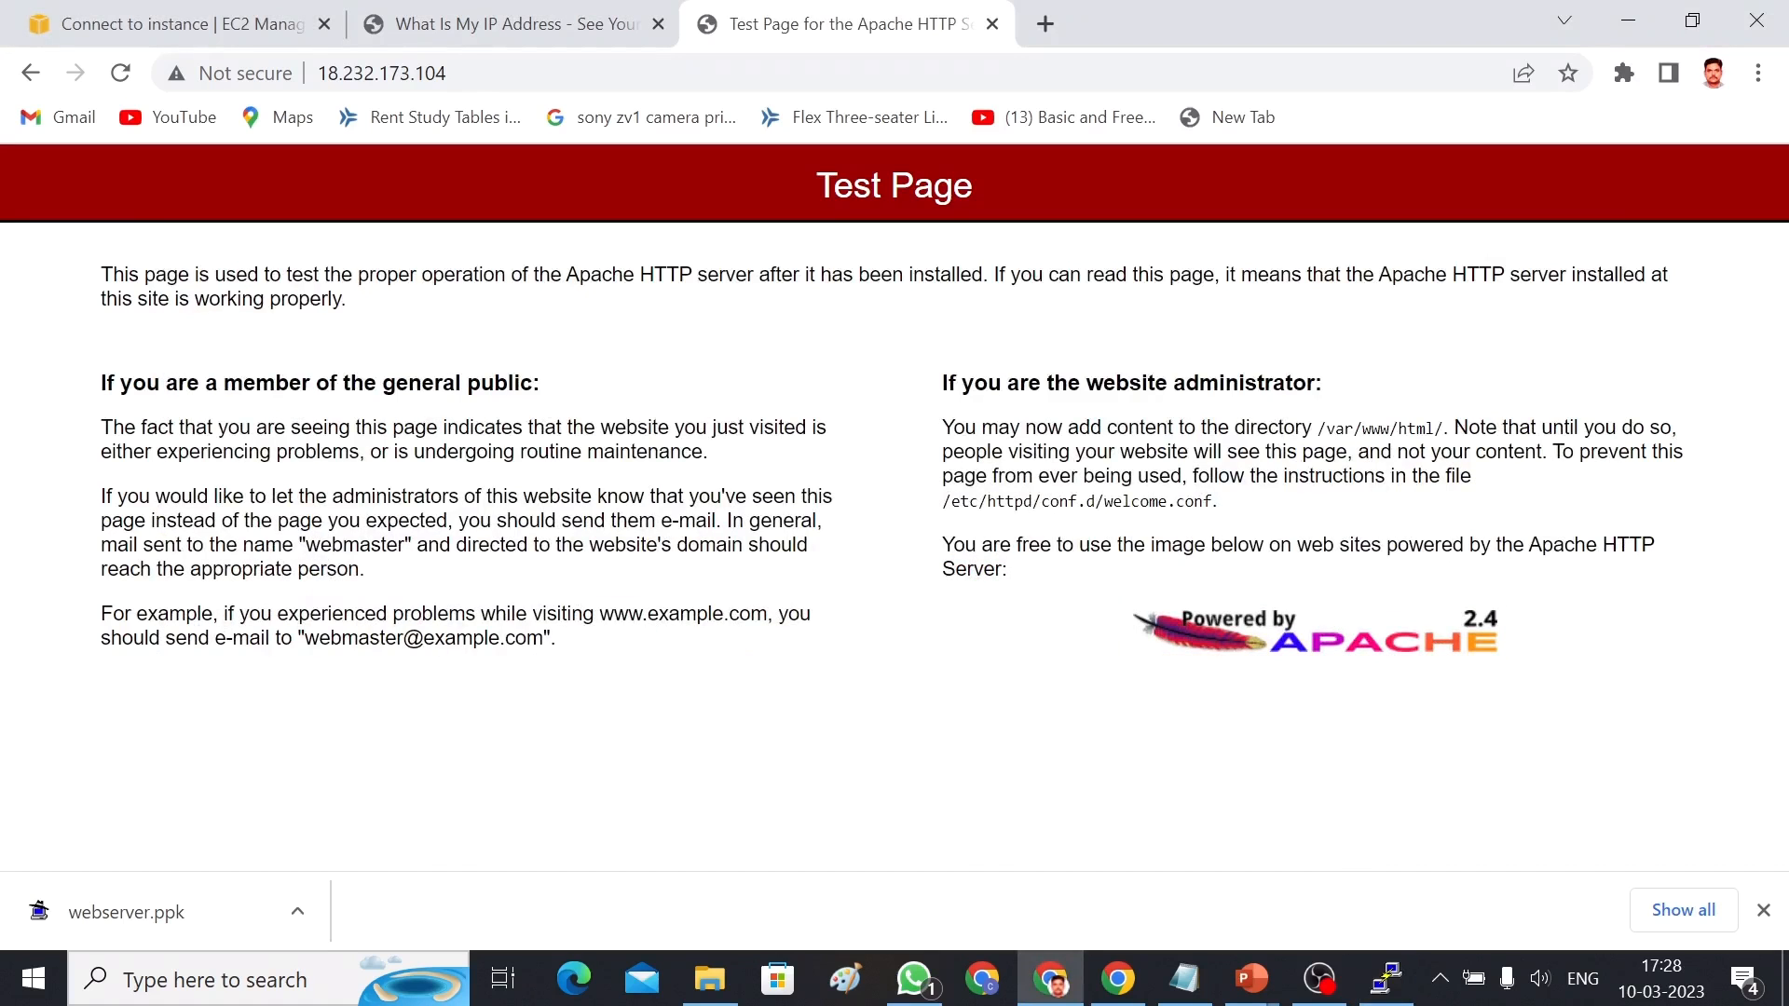
pyautogui.moveTo(1450, 429); pyautogui.dragTo(1316, 429)
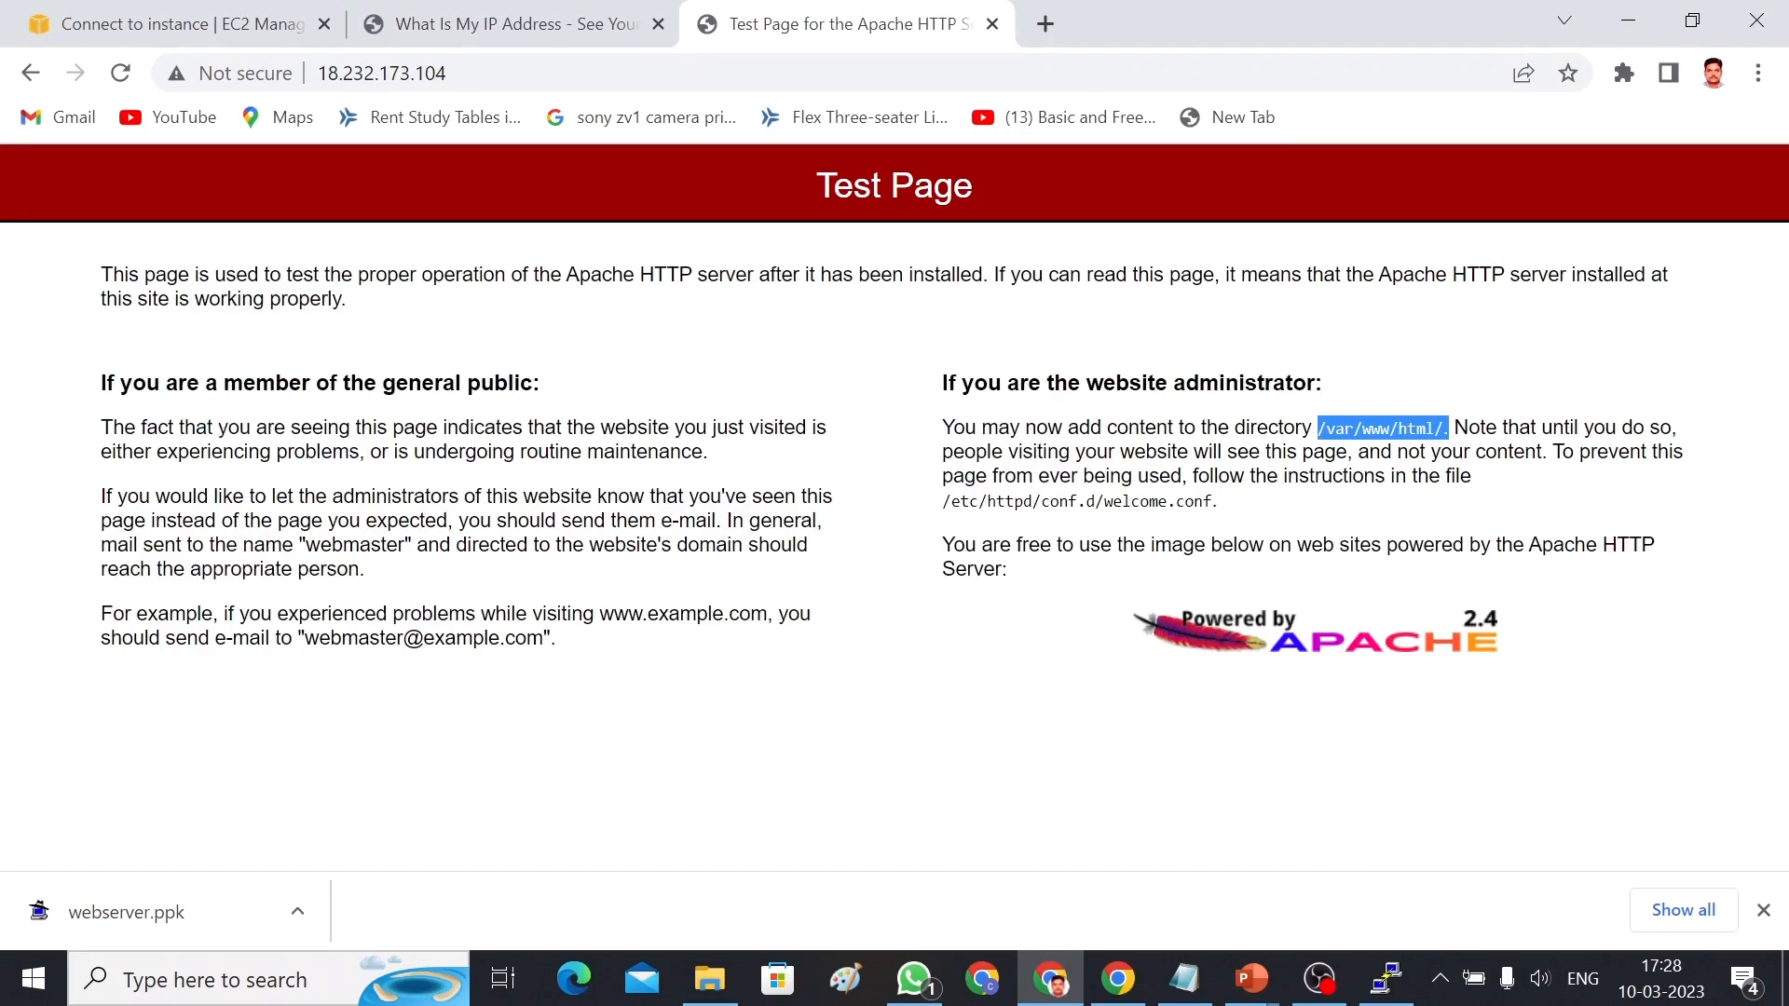
pyautogui.hotkey('alt', 'Tab')
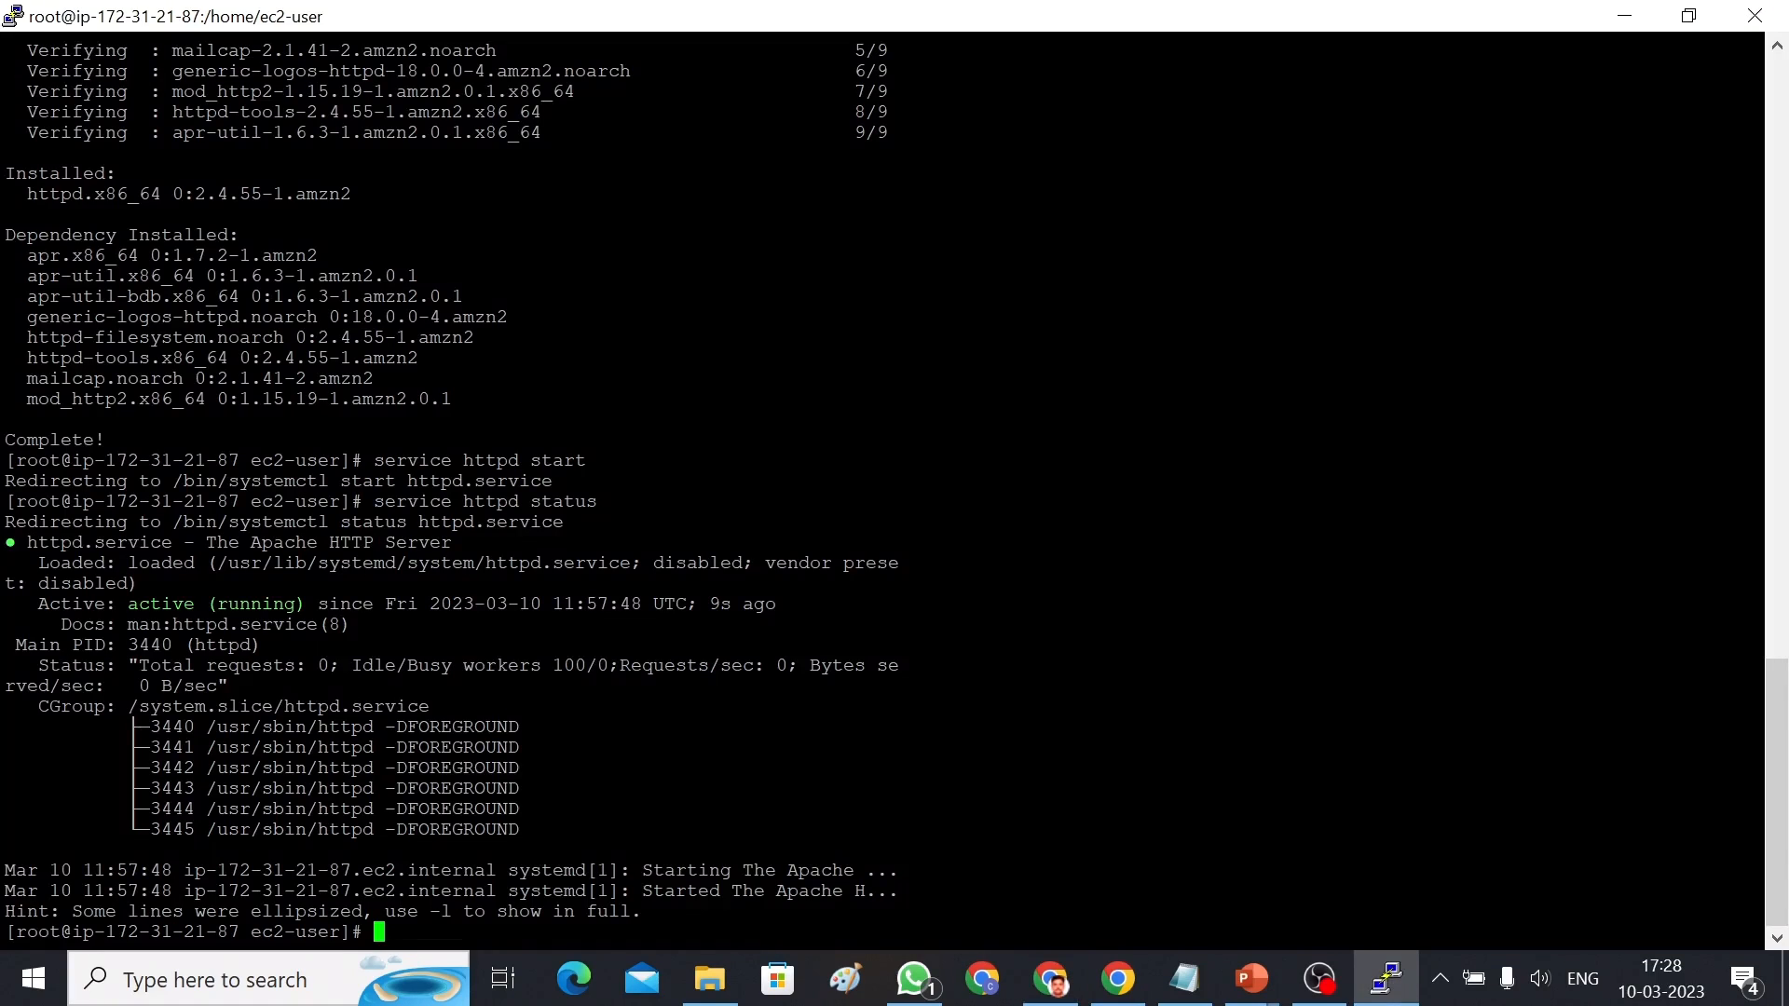
pyautogui.write('cd /var/www/html/')
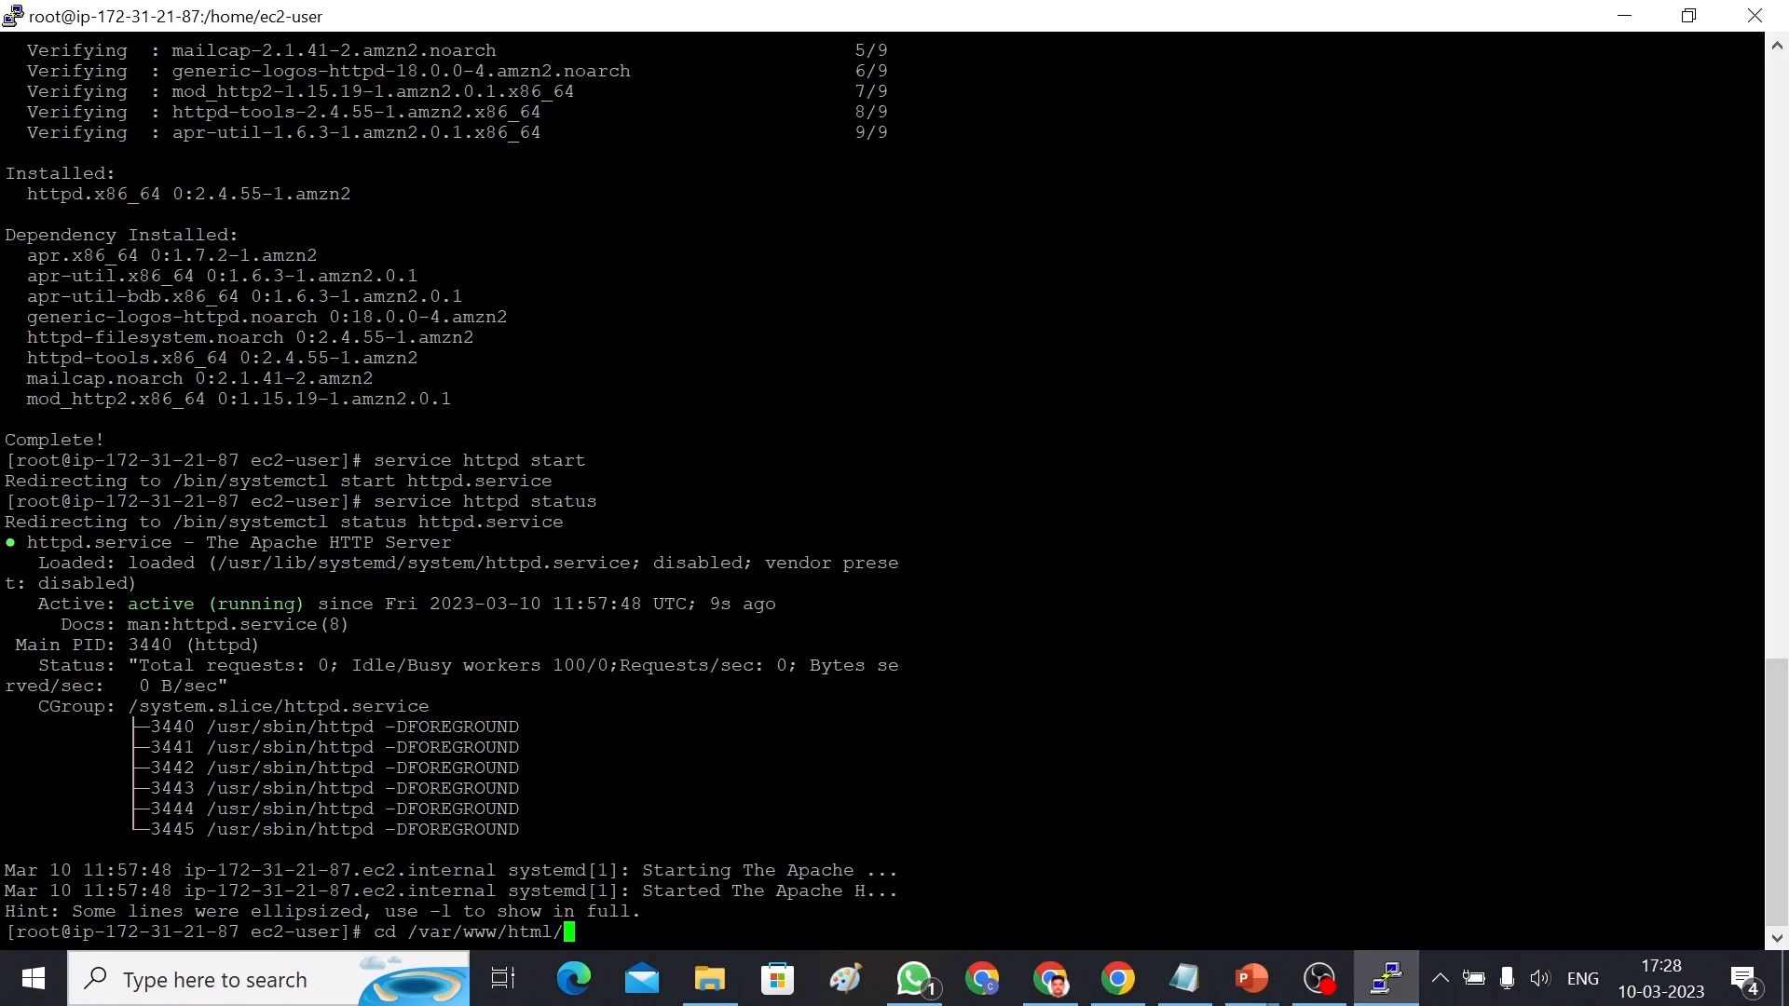
pyautogui.press('Return')
pyautogui.write('ls')
pyautogui.press('Return')
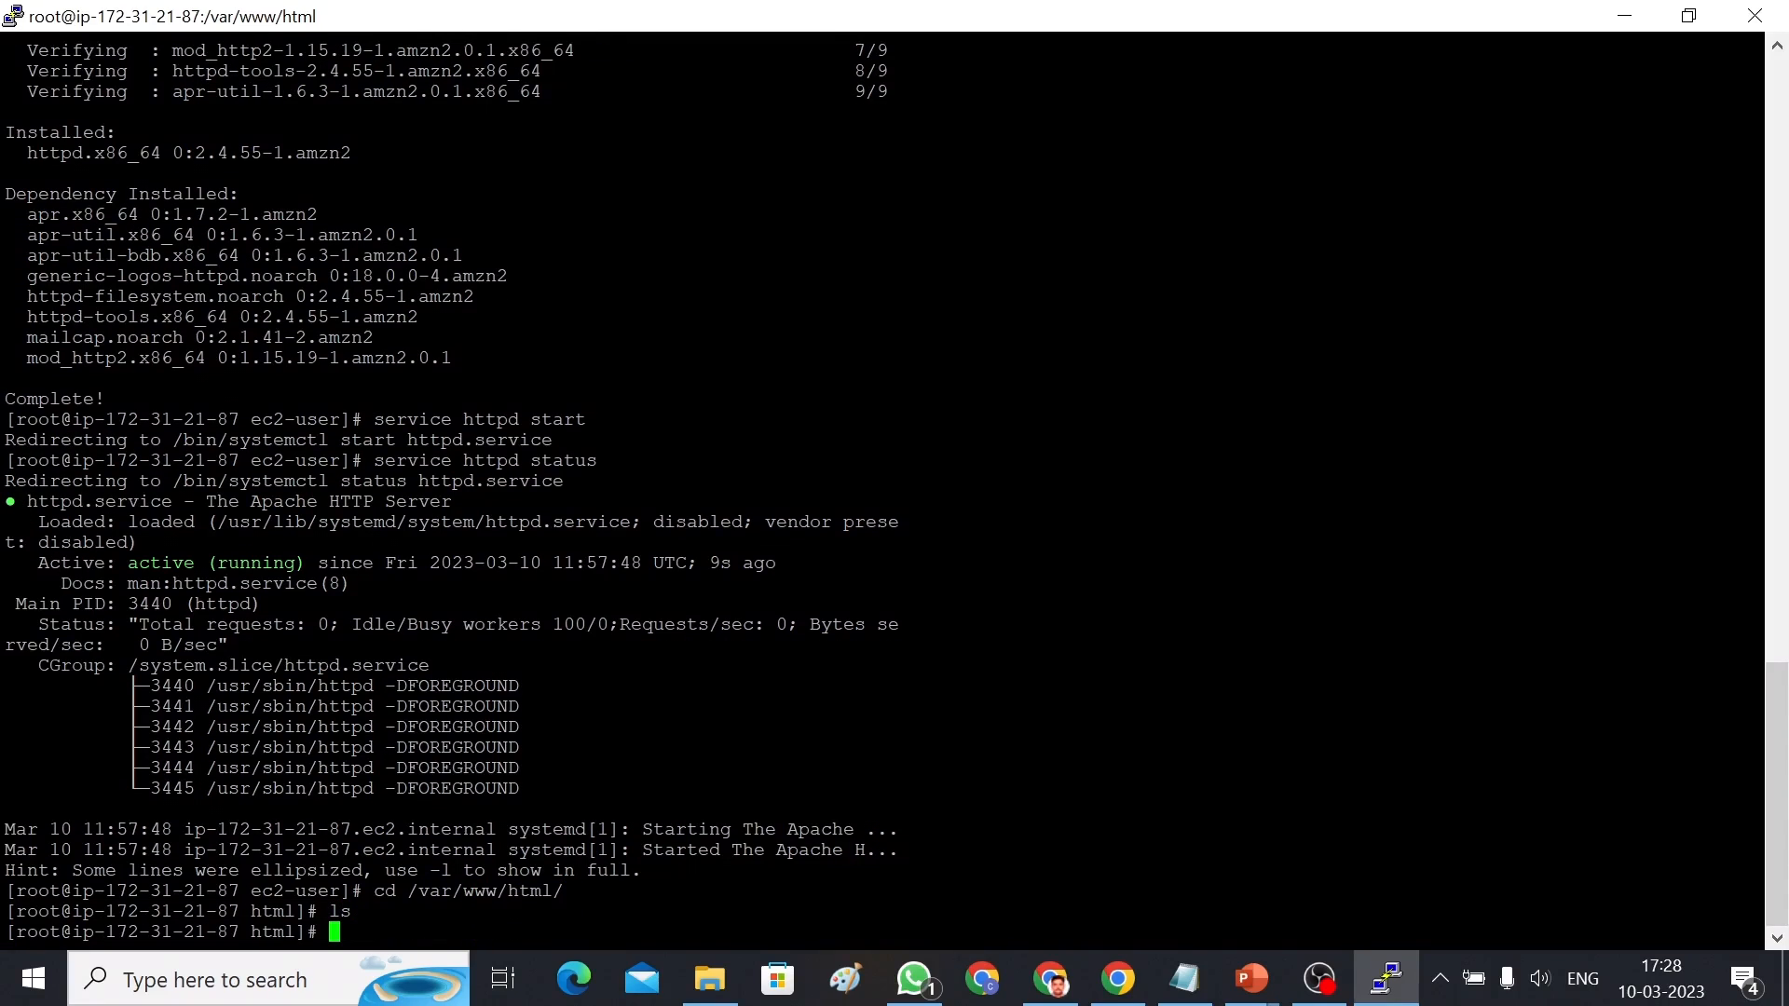
# Clear the terminal screen and list the web directory's contents again with ls
pyautogui.write('clear')
pyautogui.press('Return')
pyautogui.write('ls')
pyautogui.press('Return')
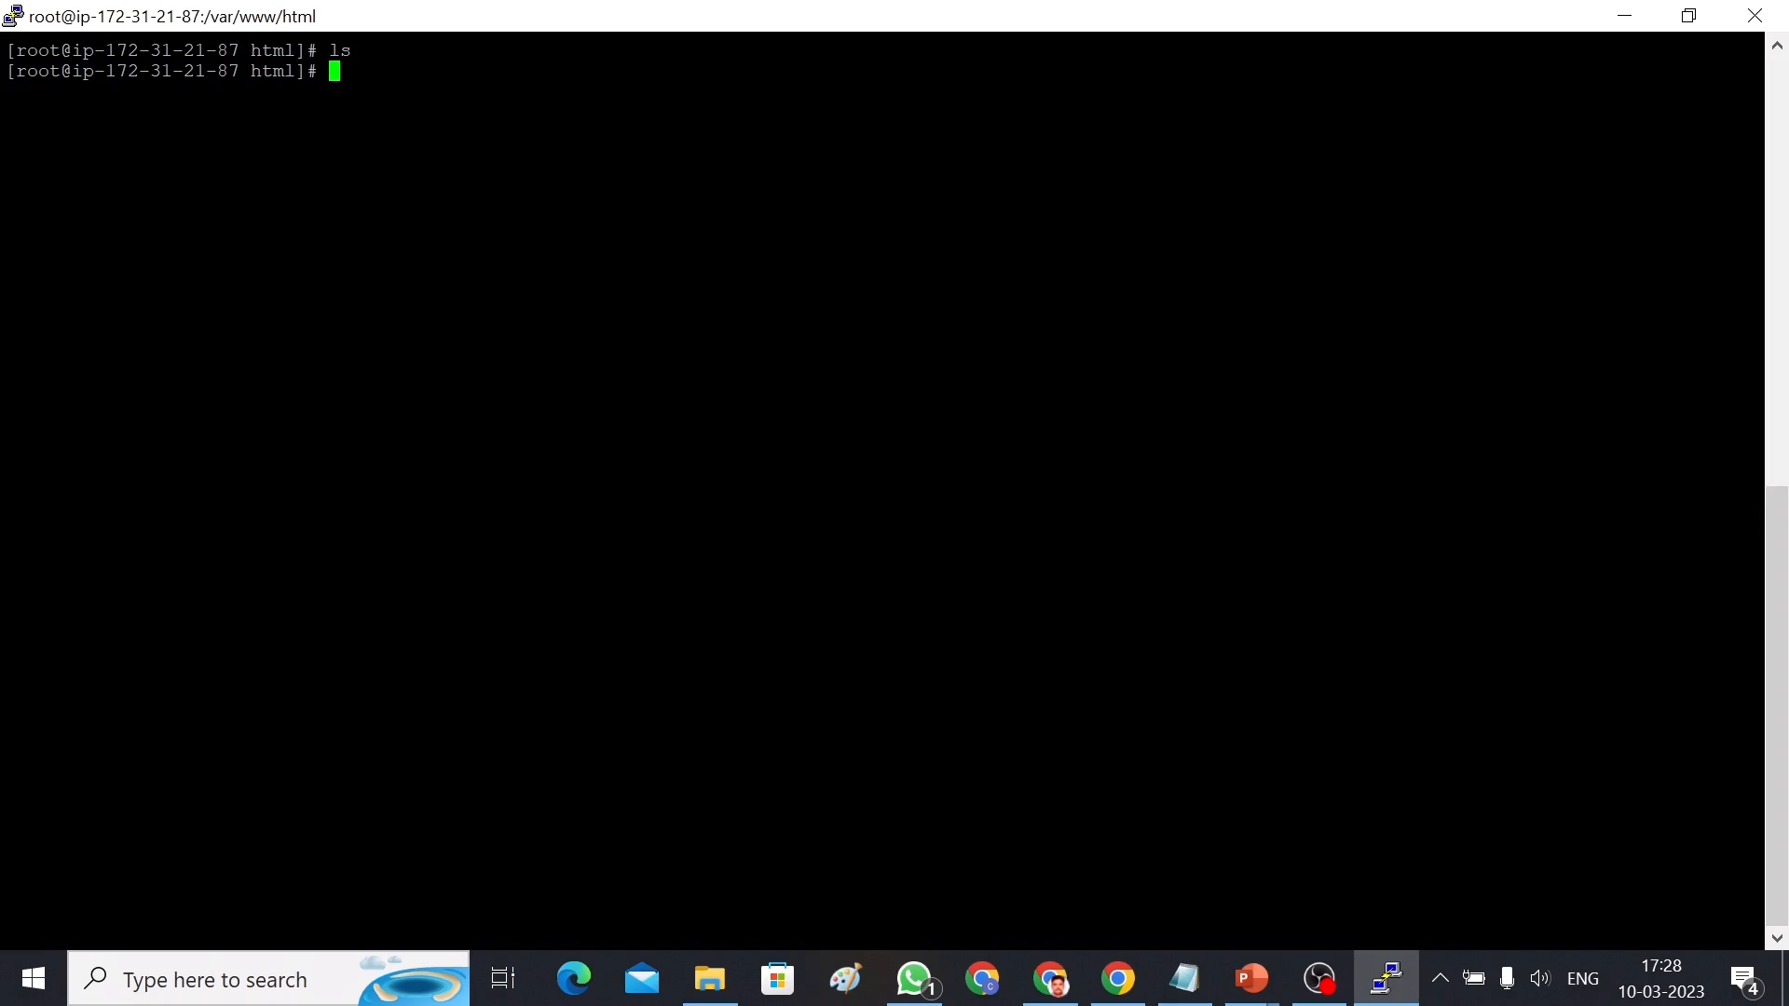
# Create index.html in nano with the text "Hi Welcome to Cloud Synapse", save it and exit the editor
pyautogui.write('nano index.html')
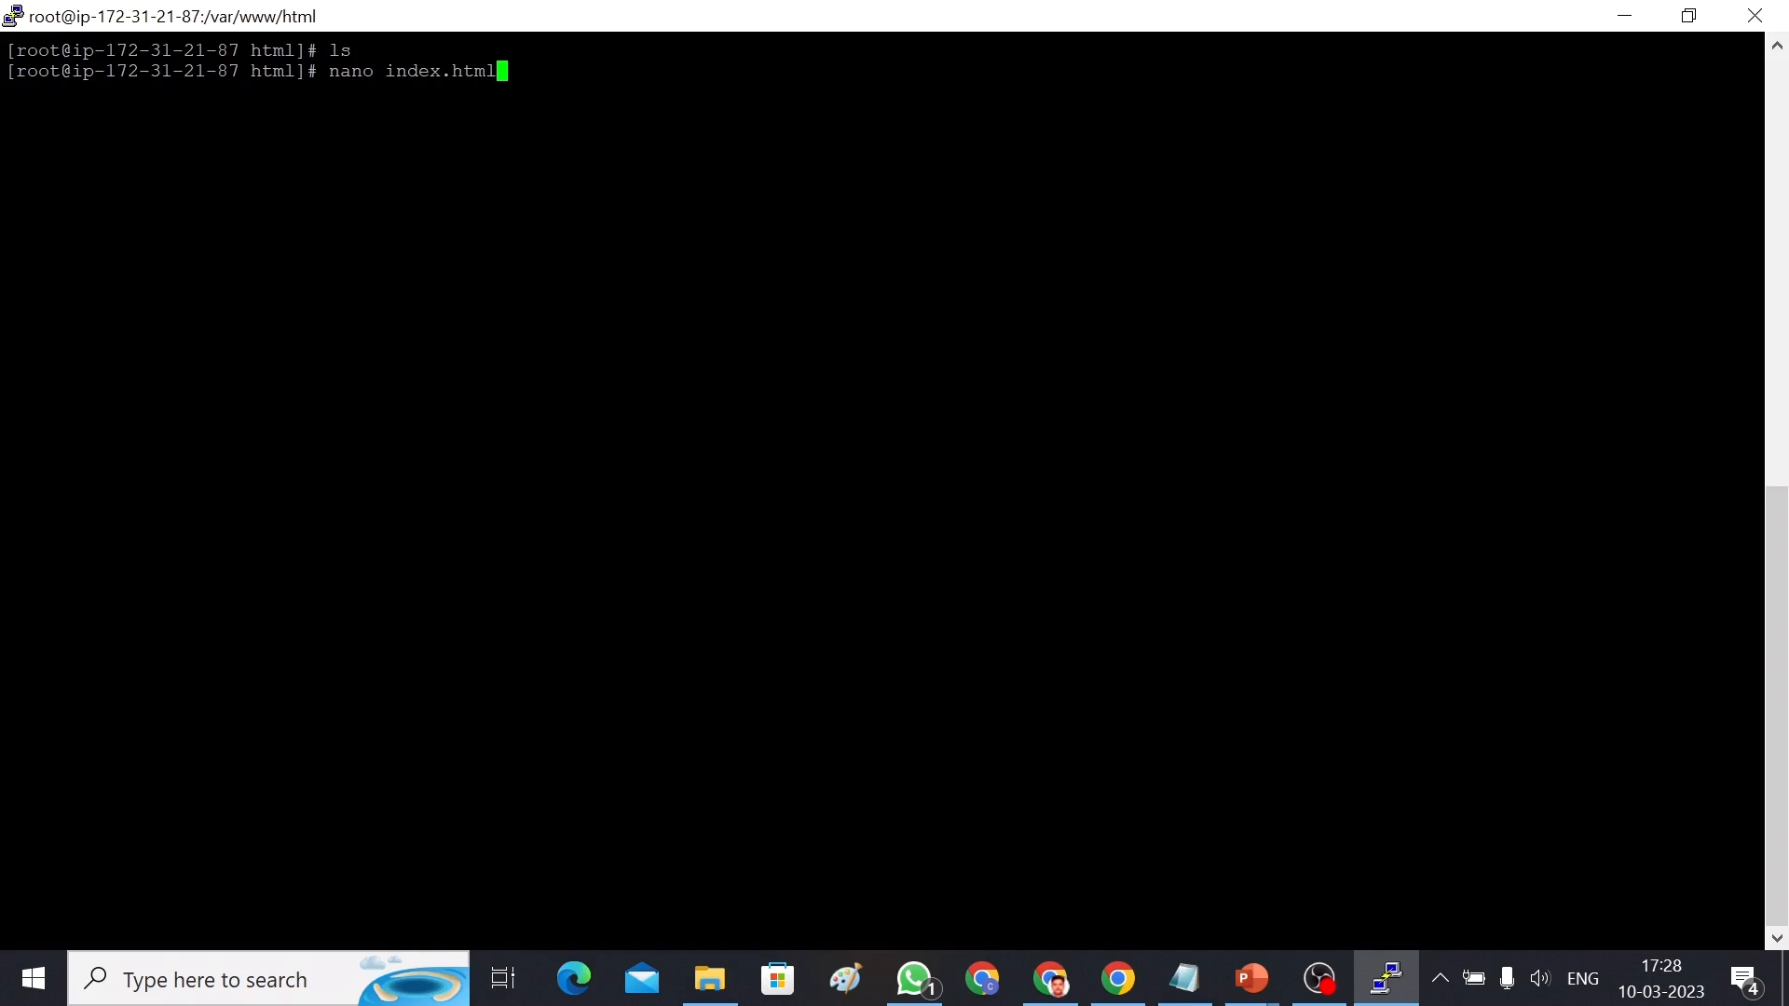
pyautogui.press('Return')
pyautogui.write('Hi ')
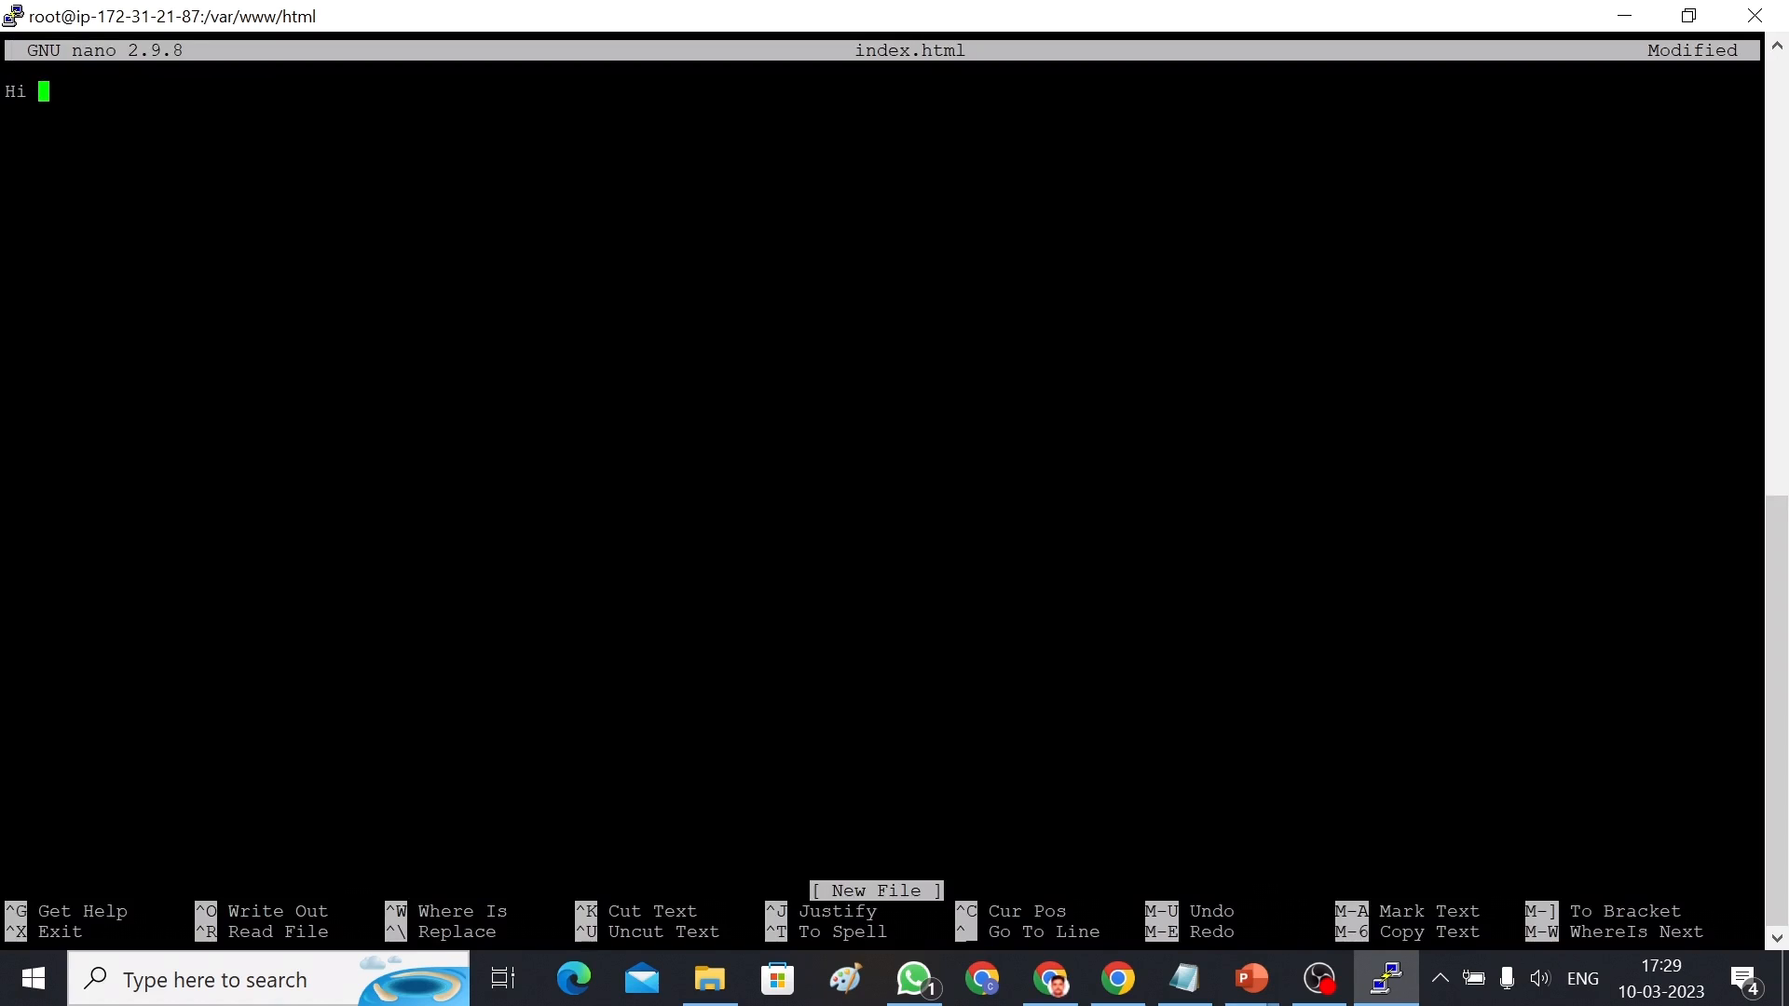
pyautogui.write('Welcome to Cloud Sy')
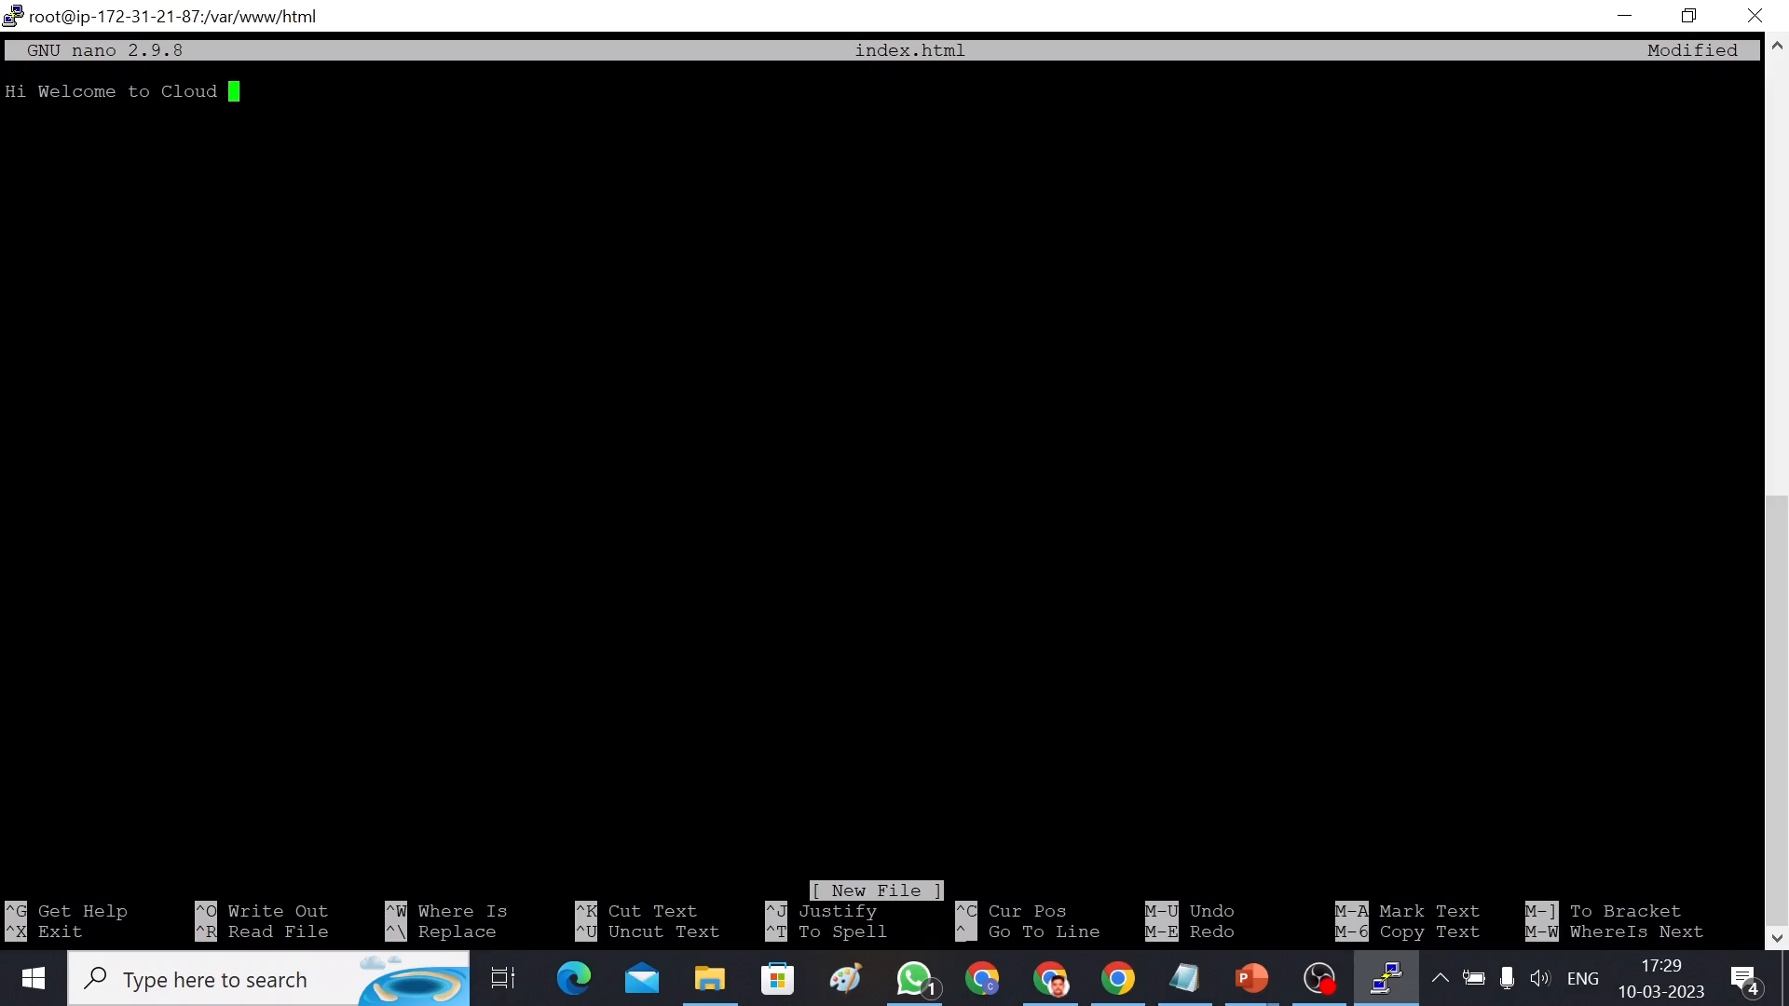
pyautogui.write('napse')
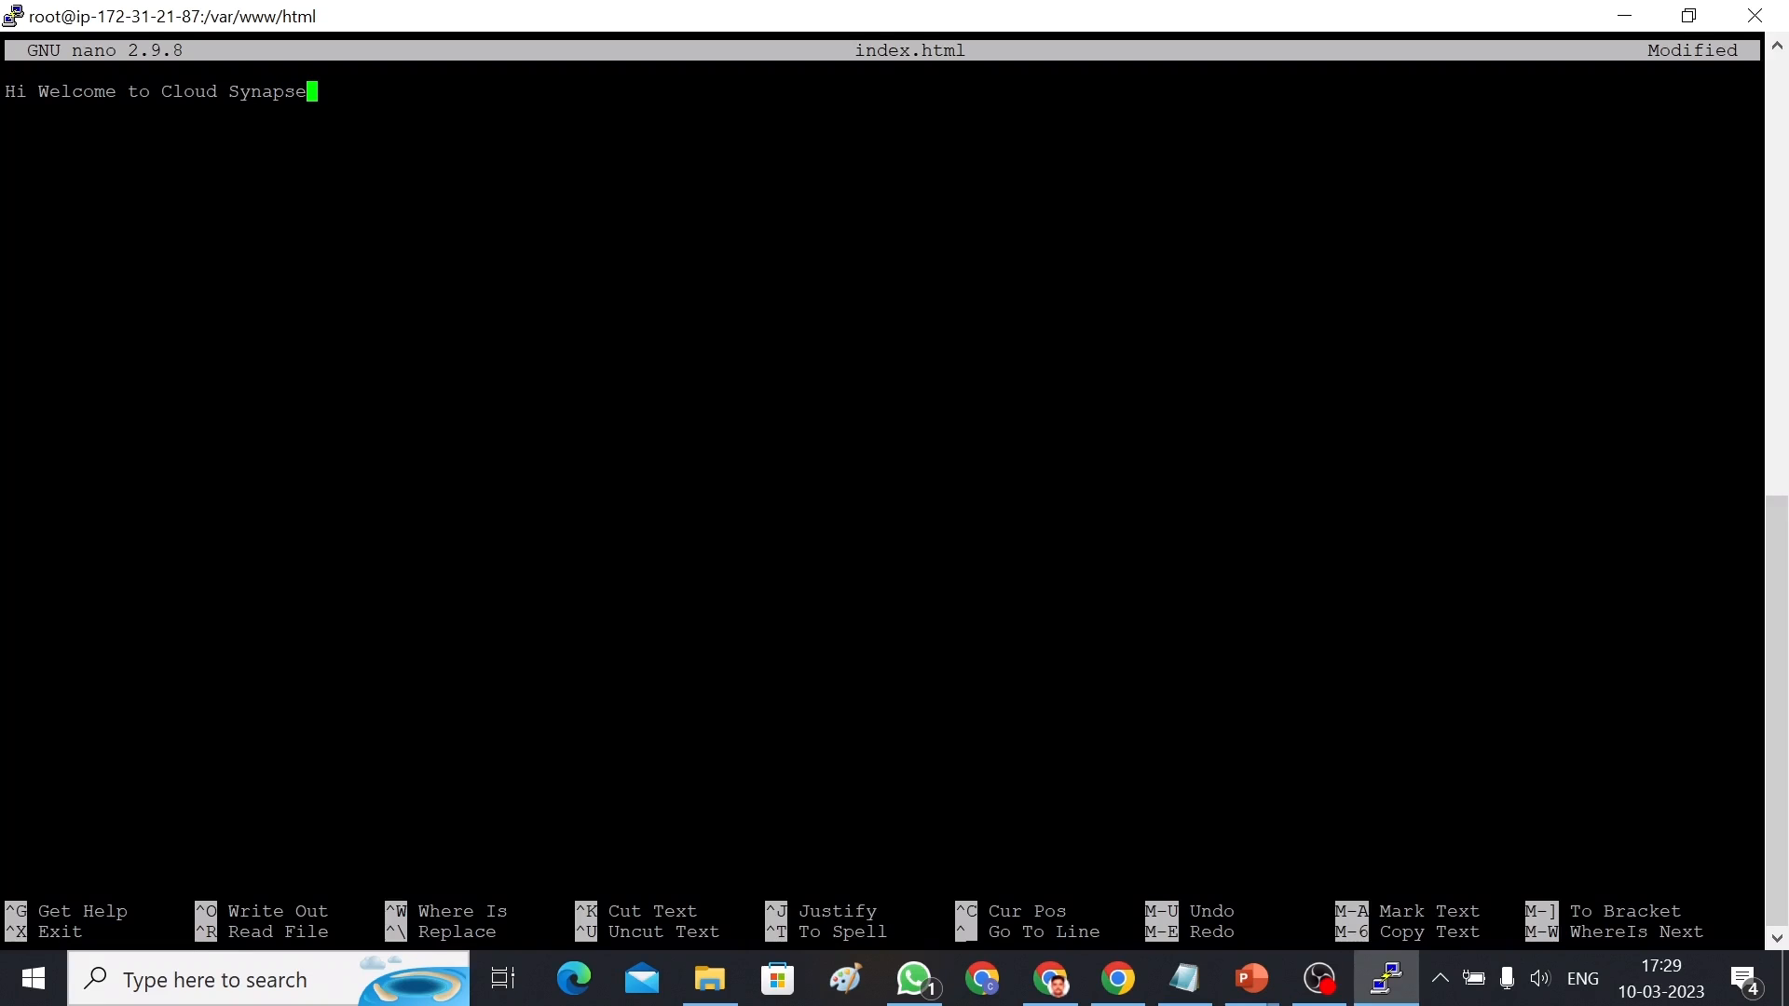
pyautogui.hotkey('ctrl', 'x')
pyautogui.press('y')
pyautogui.press('Return')
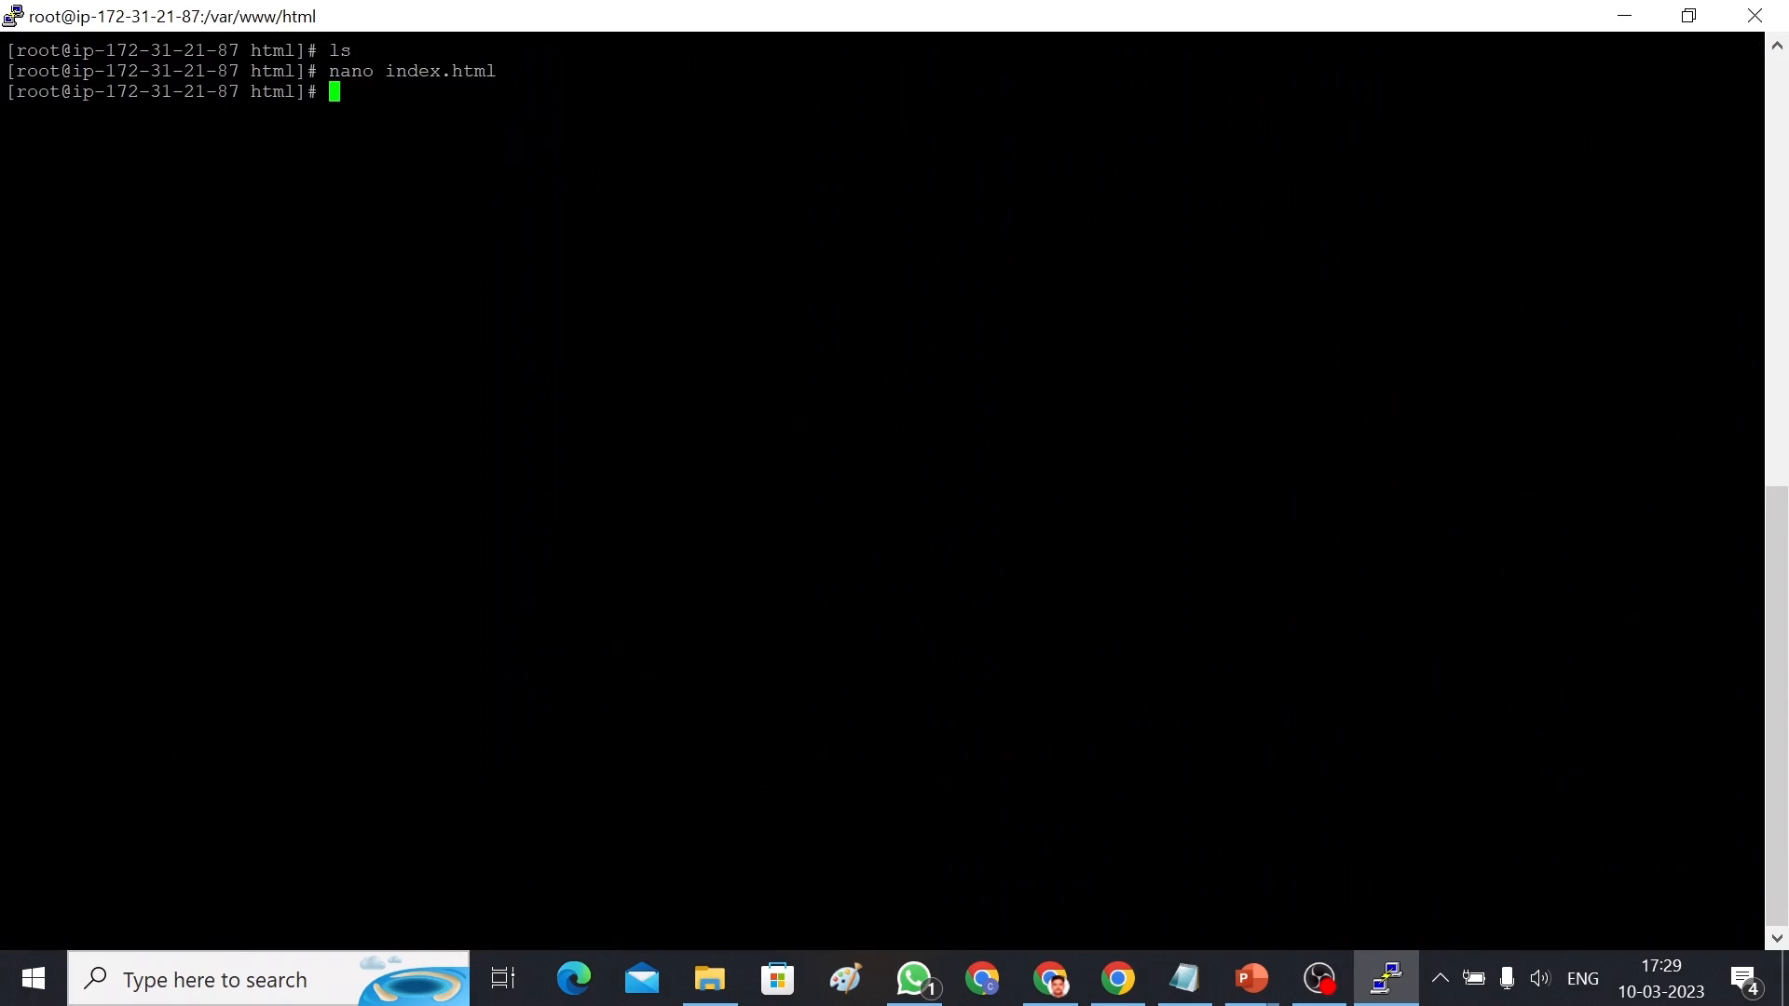
# Restart Apache with service httpd restart and reload the instance's page in the browser
pyautogui.write('service httpd restart')
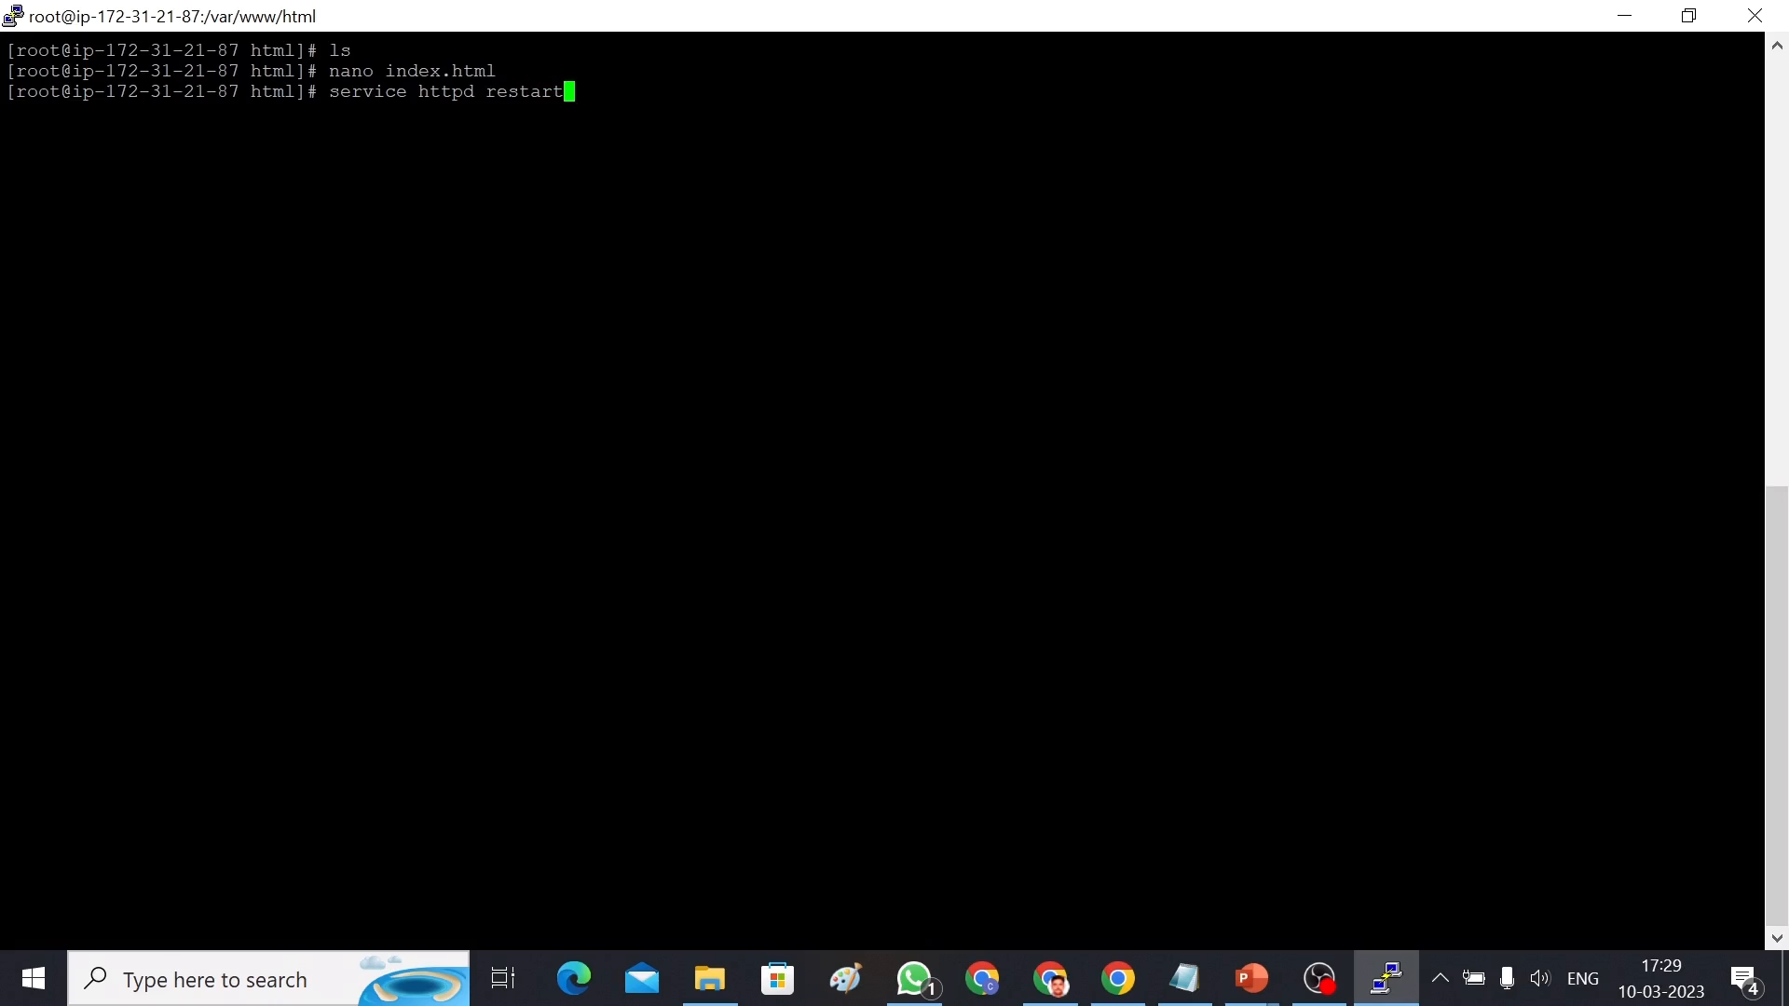
pyautogui.press('Return')
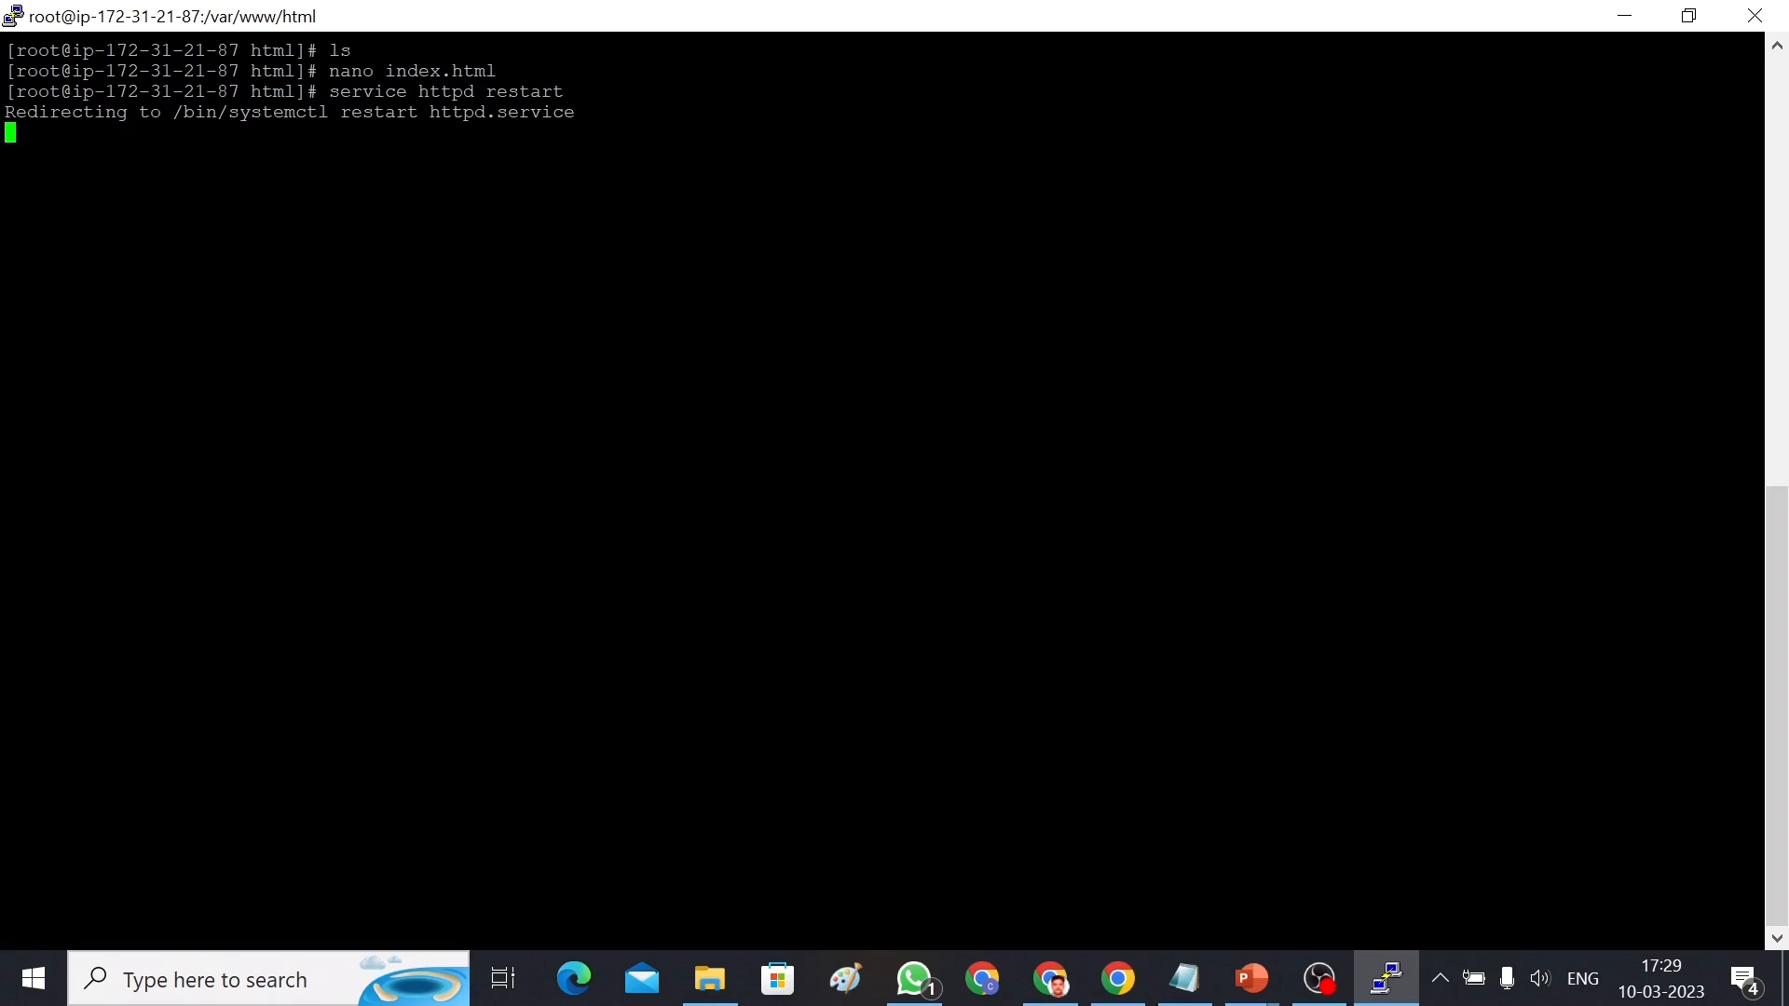
pyautogui.hotkey('alt', 'Tab')
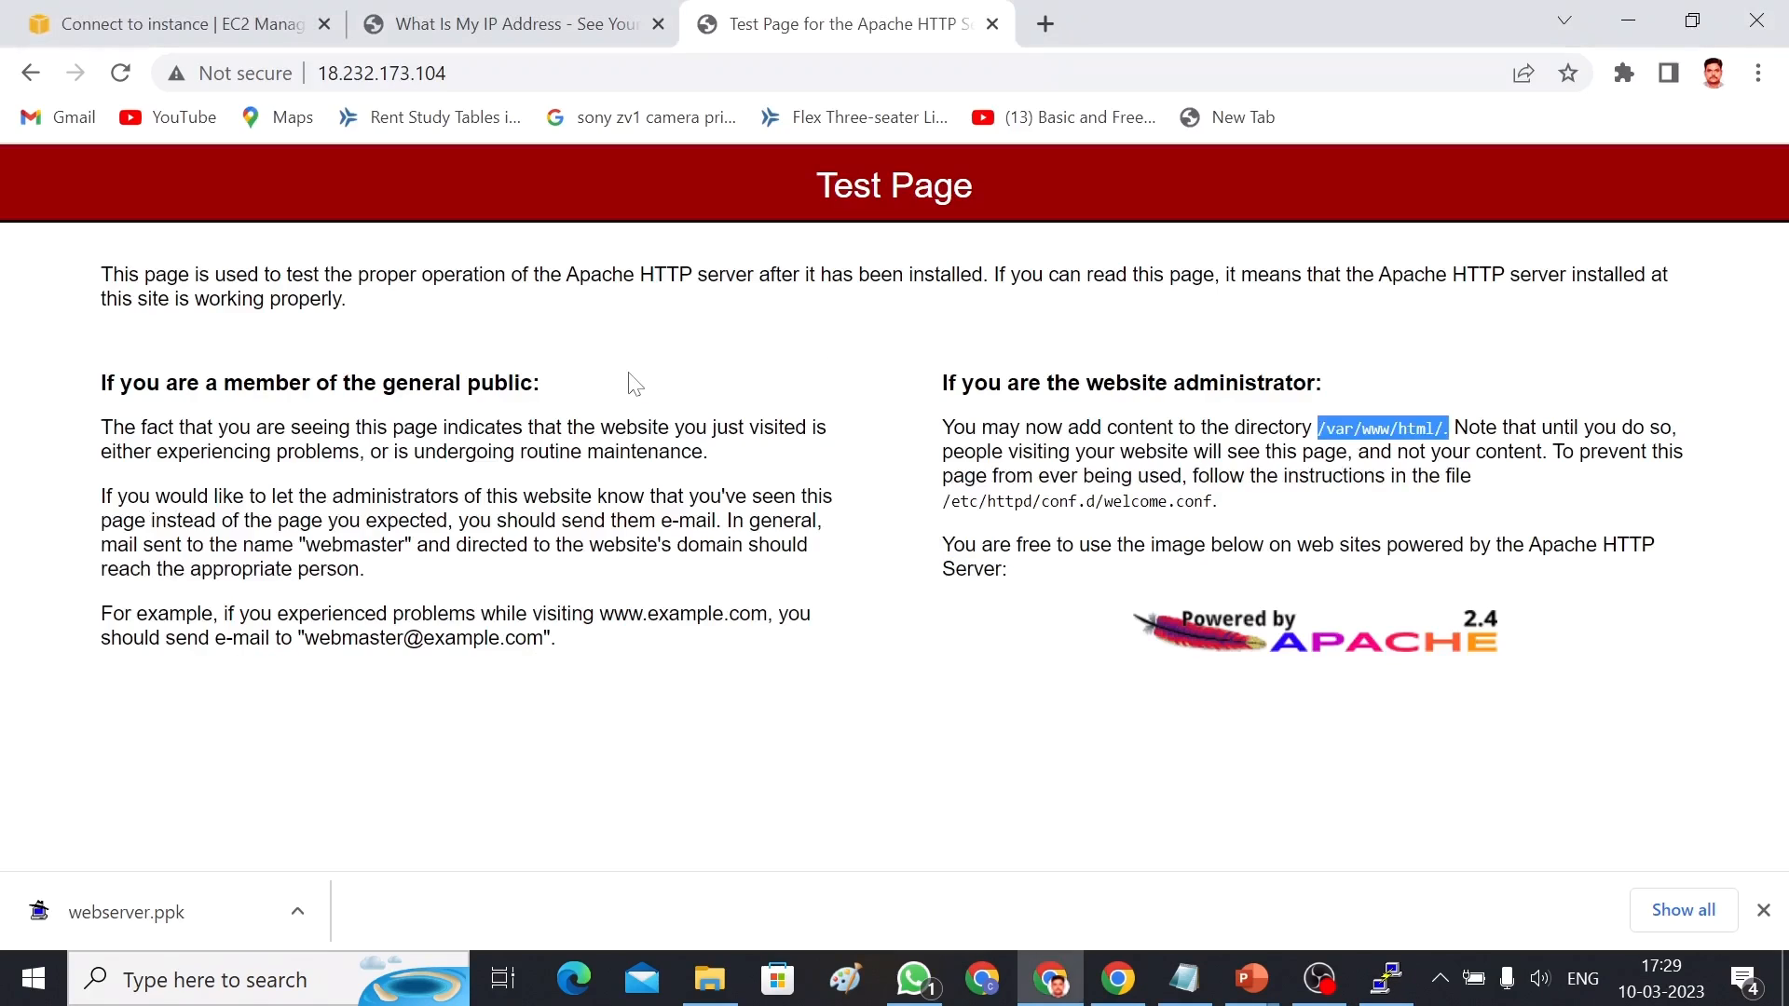
pyautogui.click(128, 84)
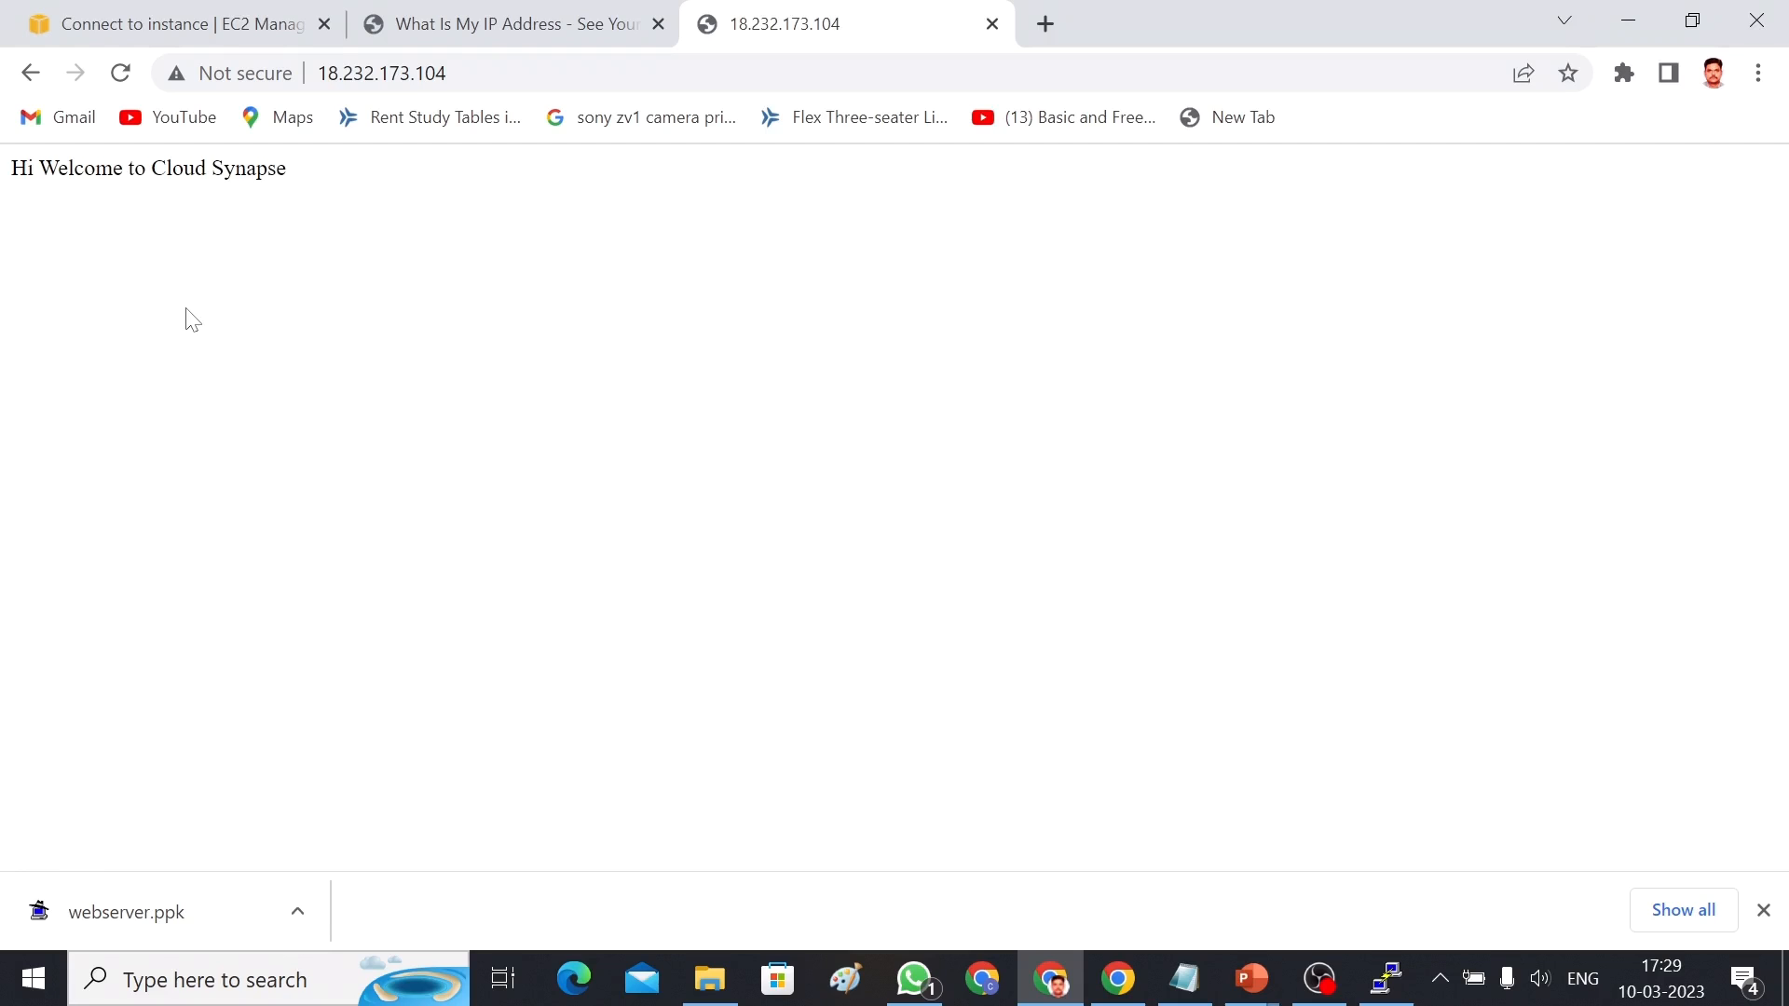
pyautogui.hotkey('alt', 'Tab')
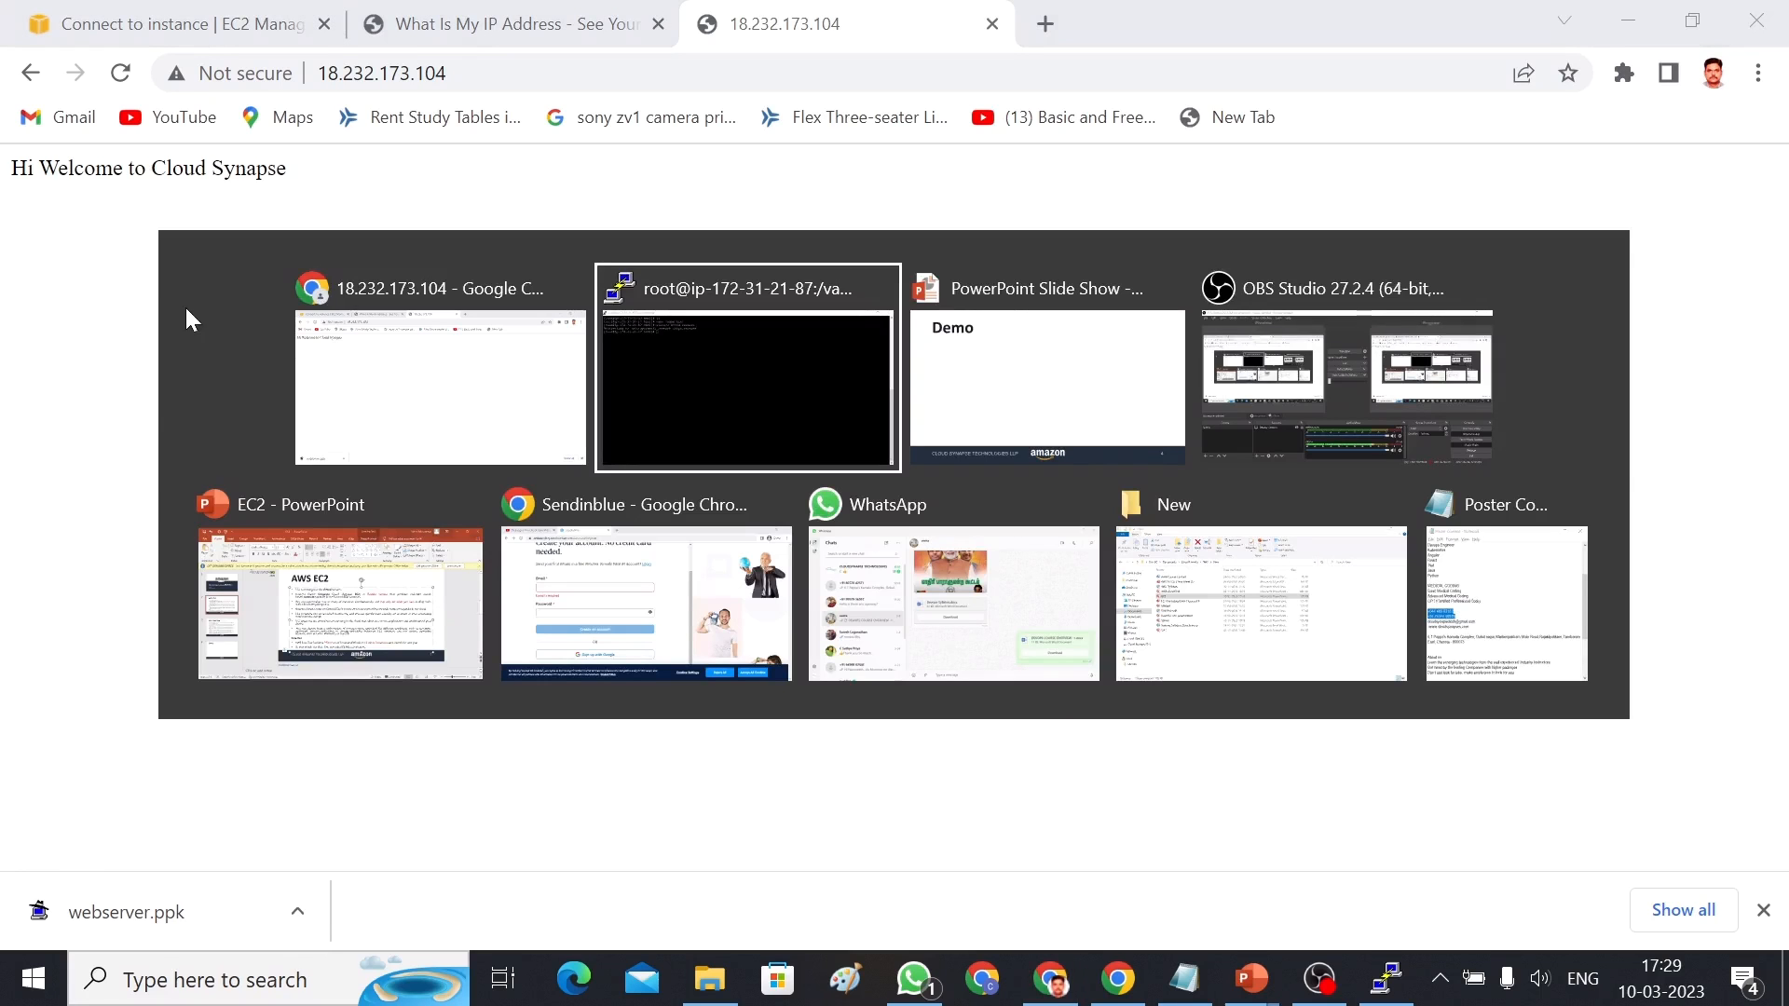